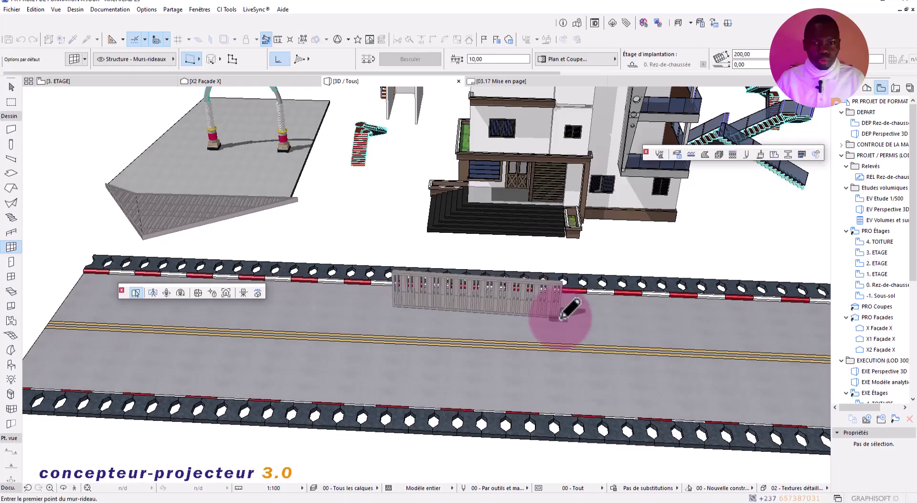
Examine the slatted curtain-wall fence beside the road from its front side
scroll(550, 312, up, 6)
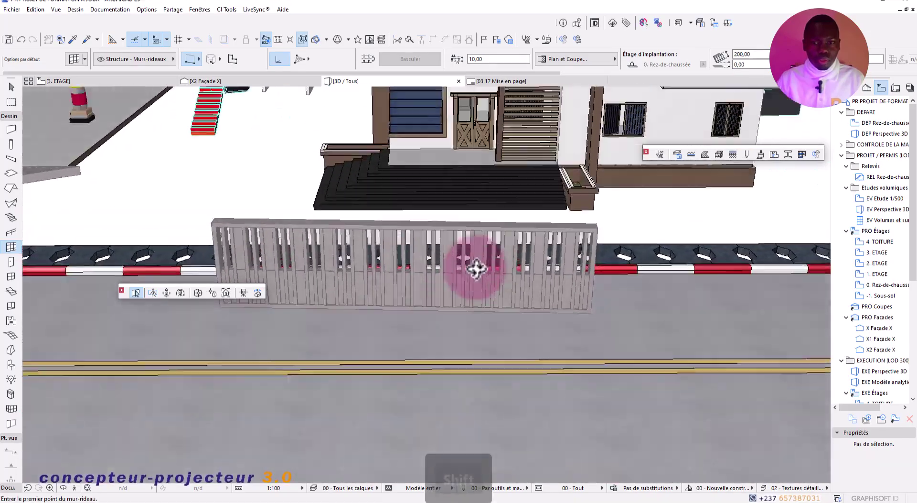
shift+middle_drag(477, 269, 446, 277)
key(Escape)
middle_drag(546, 295, 631, 273)
key(Escape)
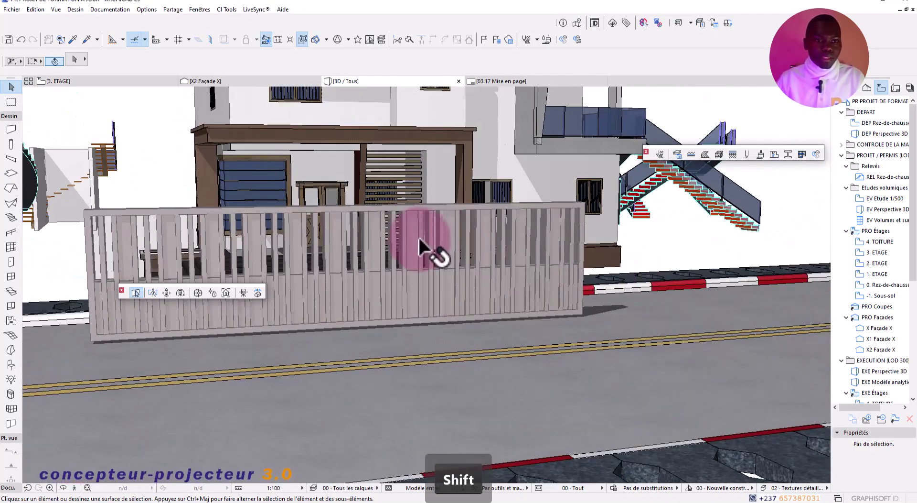
scroll(219, 206, up, 5)
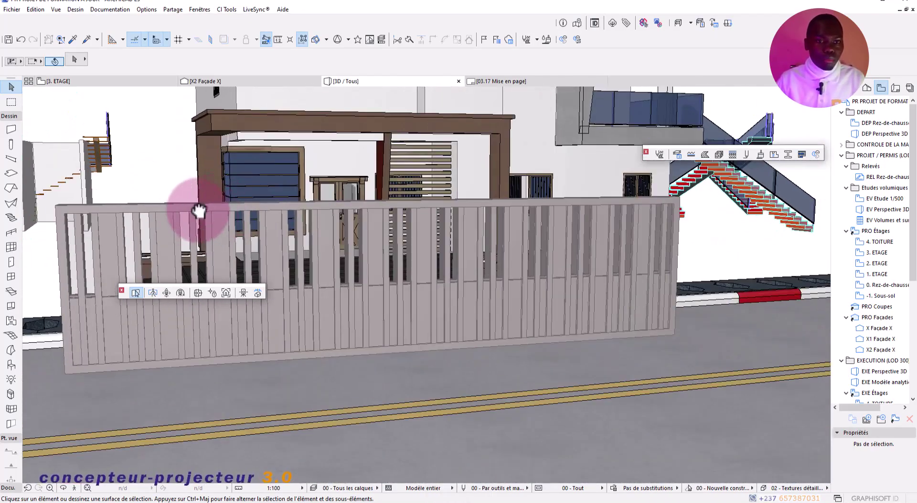
scroll(220, 200, down, 2)
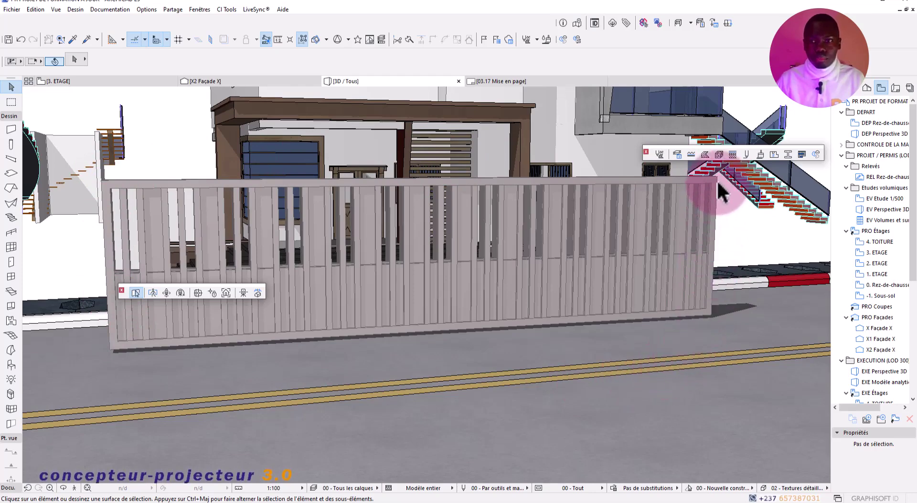
Select the slatted curtain-wall fence and enter its edit mode
drag(685, 177, 447, 203)
key(Escape)
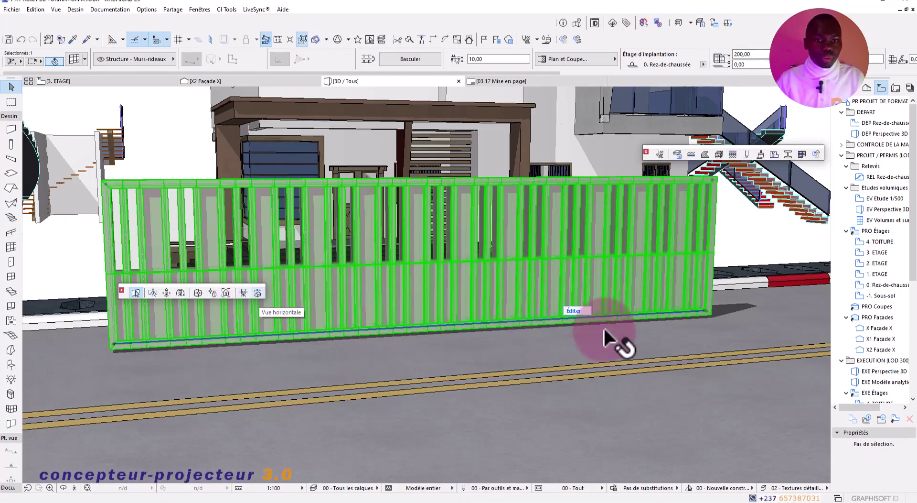
click(569, 313)
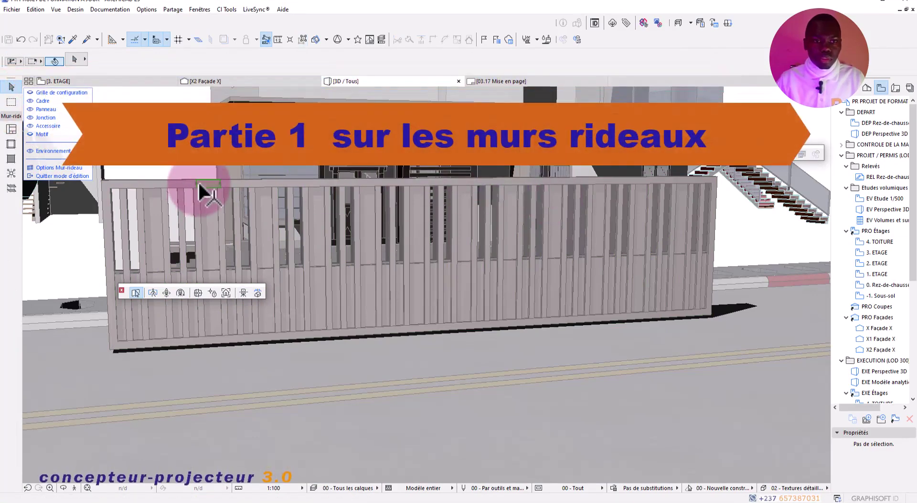
Select all border frames along the fence's top edge and add the frames of its left edge to the selection
click(197, 181)
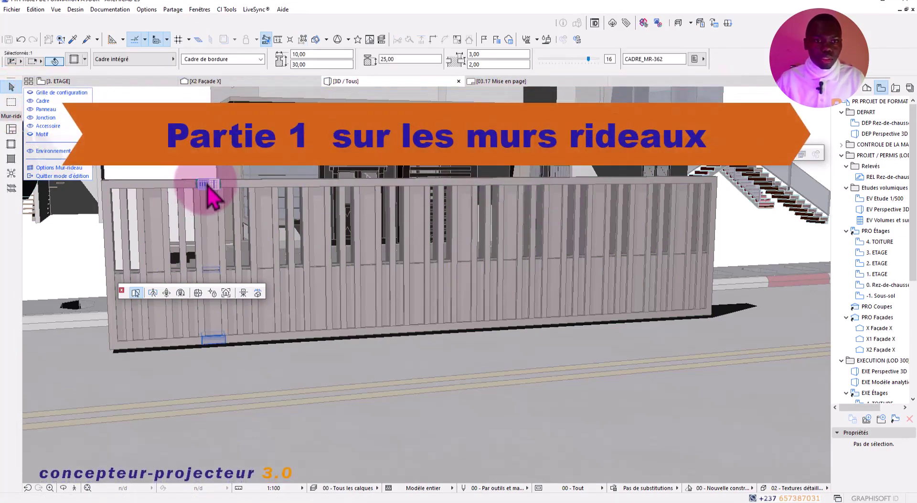
click(212, 186)
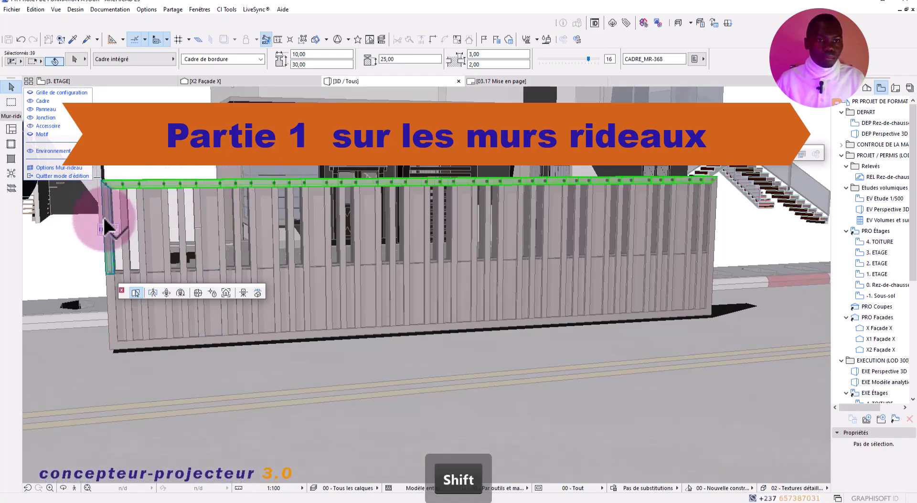
shift+click(114, 232)
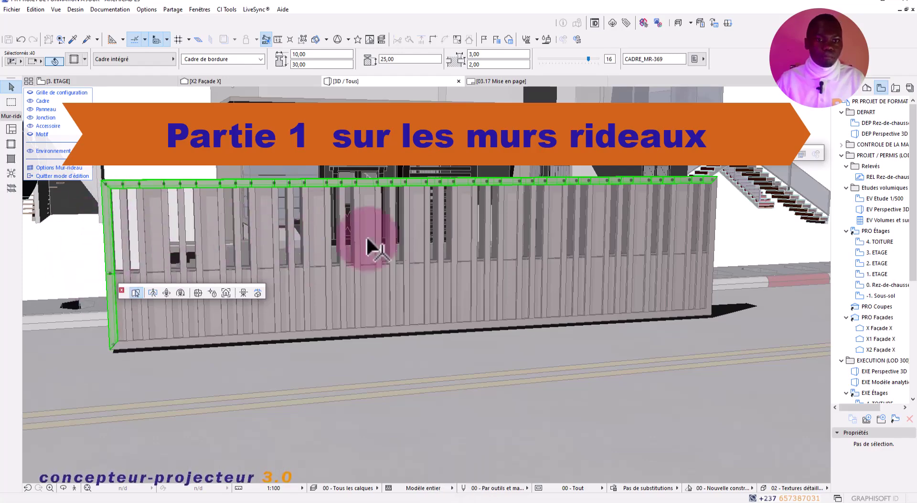
Select the upper and lower segments of two neighbouring vertical mullions on the fence's front side
scroll(396, 220, down, 3)
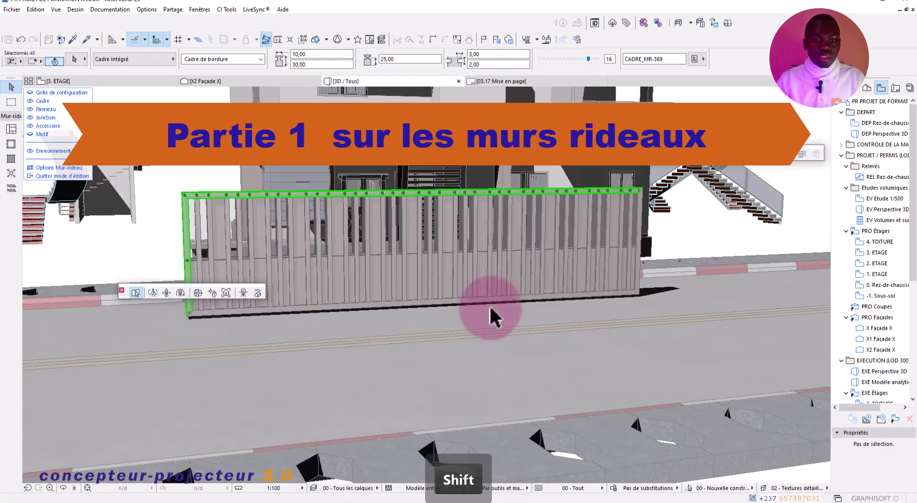
scroll(421, 238, up, 3)
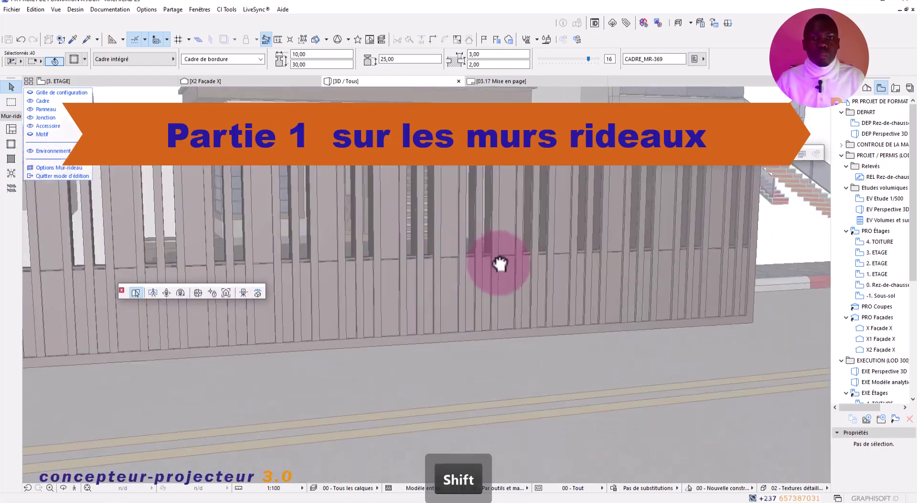
shift+middle_drag(500, 263, 412, 279)
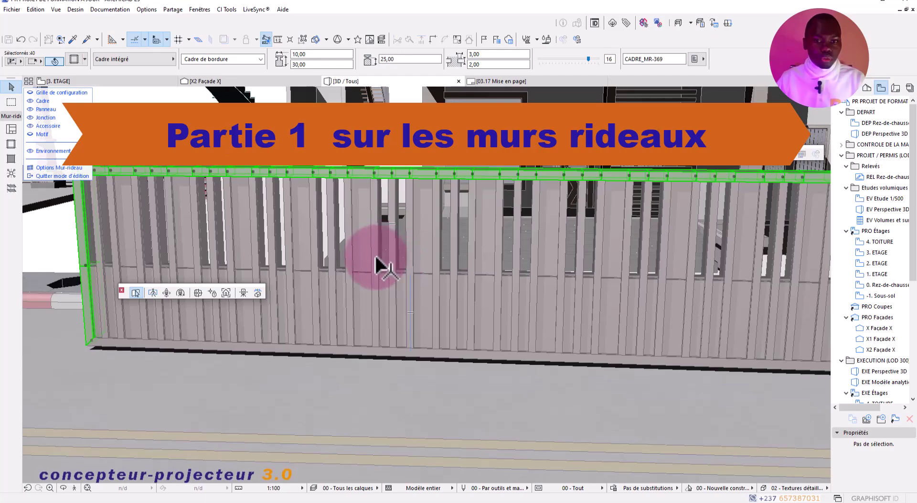
shift+middle_drag(332, 285, 317, 242)
click(292, 229)
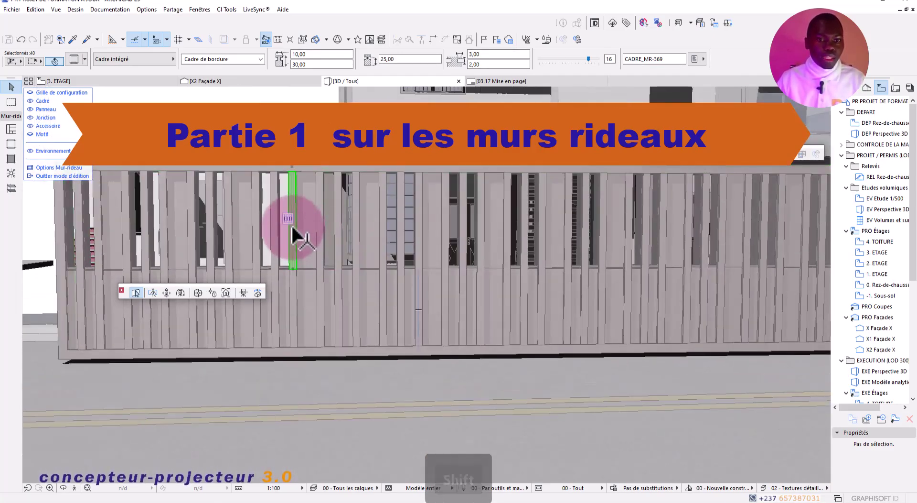
key(shift)
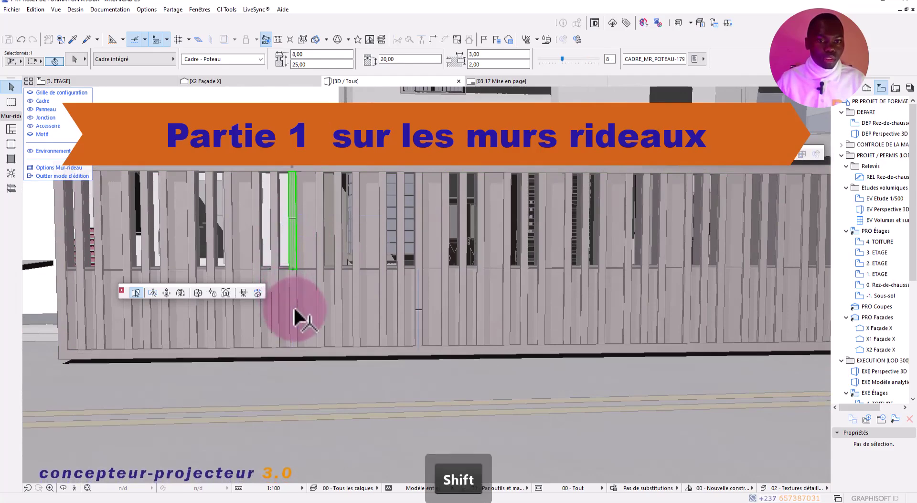
shift+click(296, 304)
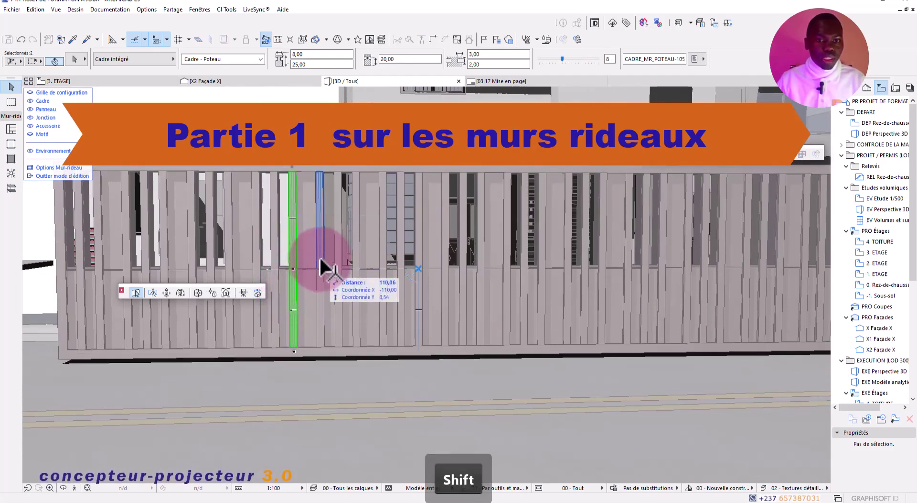
shift+click(320, 256)
shift+click(319, 297)
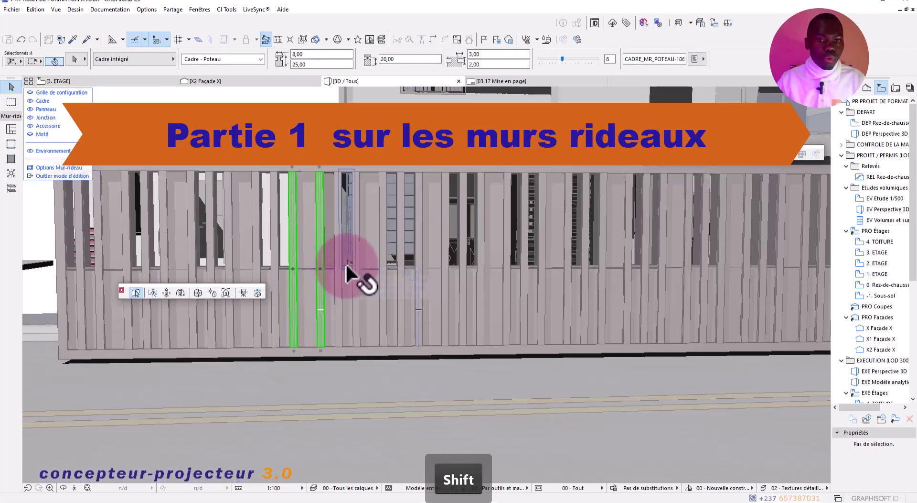
Select the whole row of mid-height horizontal transoms from the fence's rear side, together with one vertical mullion above and below it
shift+middle_drag(569, 328, 515, 292)
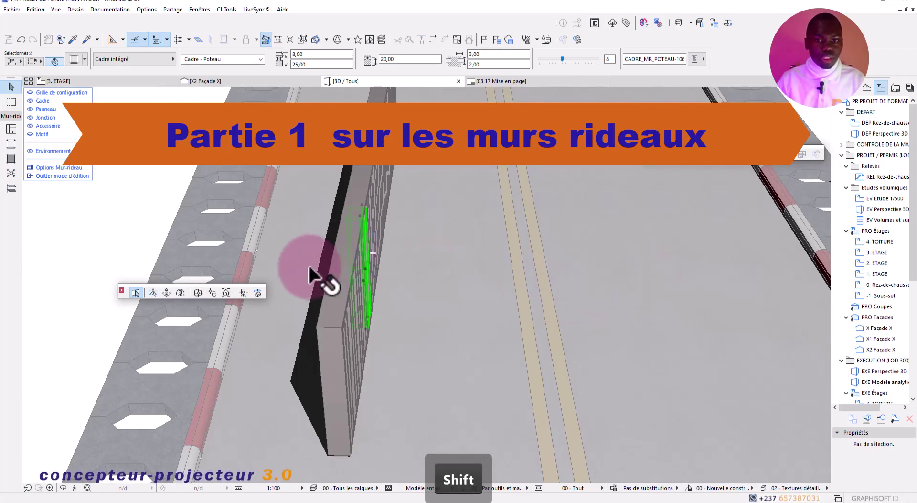
scroll(308, 267, down, 3)
shift+middle_drag(295, 304, 599, 270)
scroll(330, 299, up, 5)
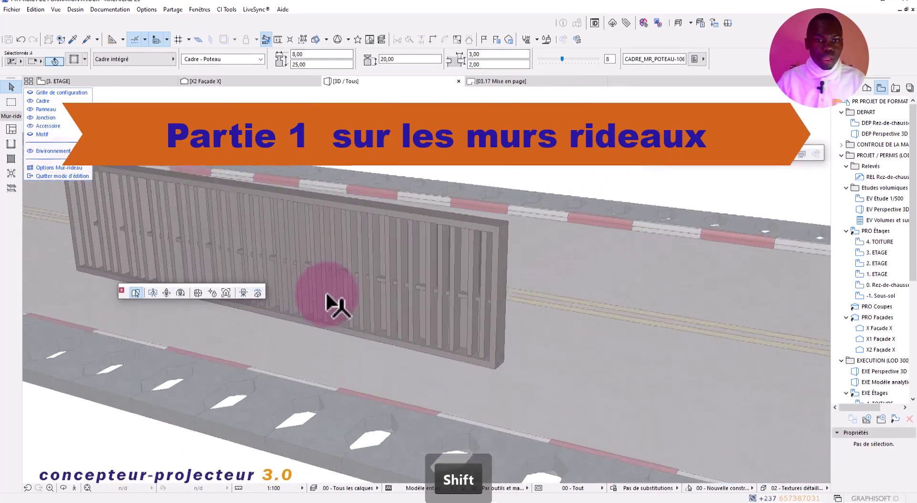
shift+middle_drag(301, 325, 434, 311)
scroll(419, 266, up, 4)
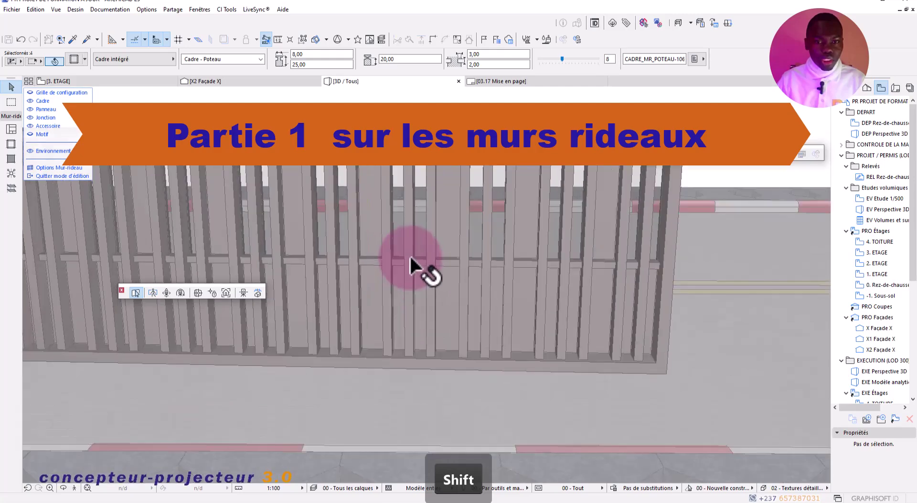
scroll(430, 296, up, 4)
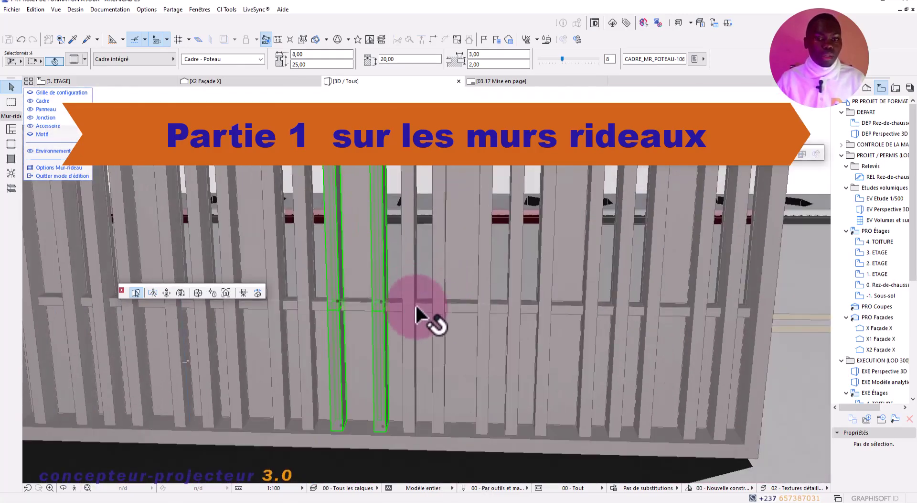
click(468, 304)
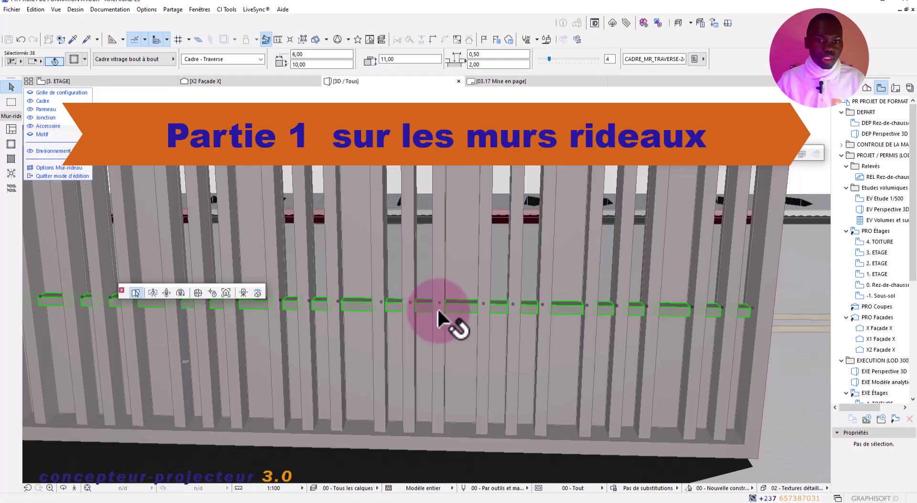
key(shift)
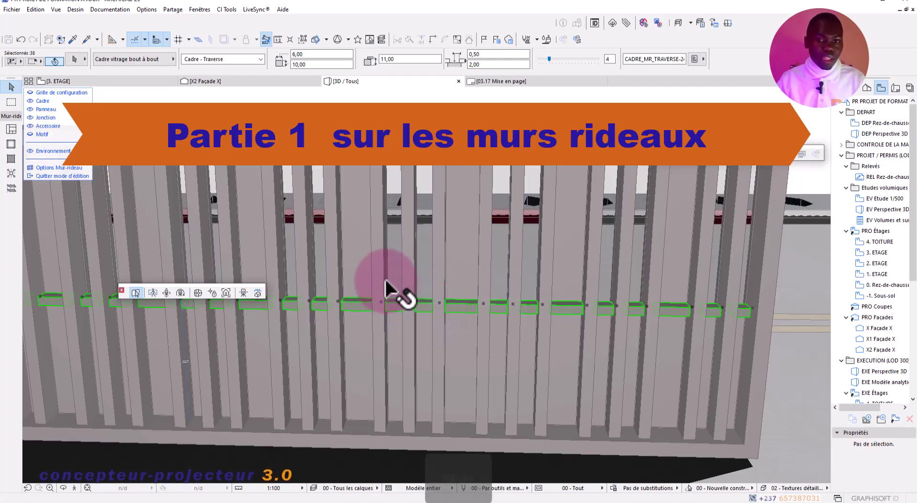
shift+click(385, 281)
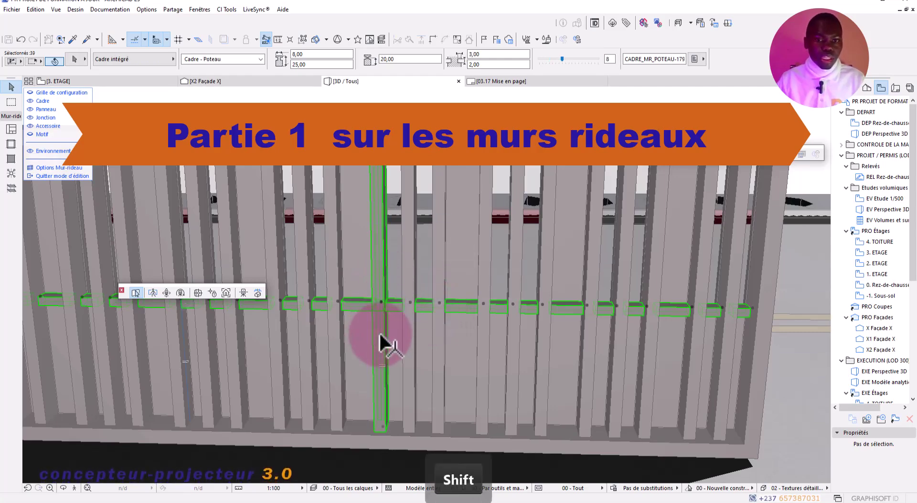
scroll(449, 288, down, 2)
middle_drag(431, 309, 396, 312)
scroll(362, 341, up, 1)
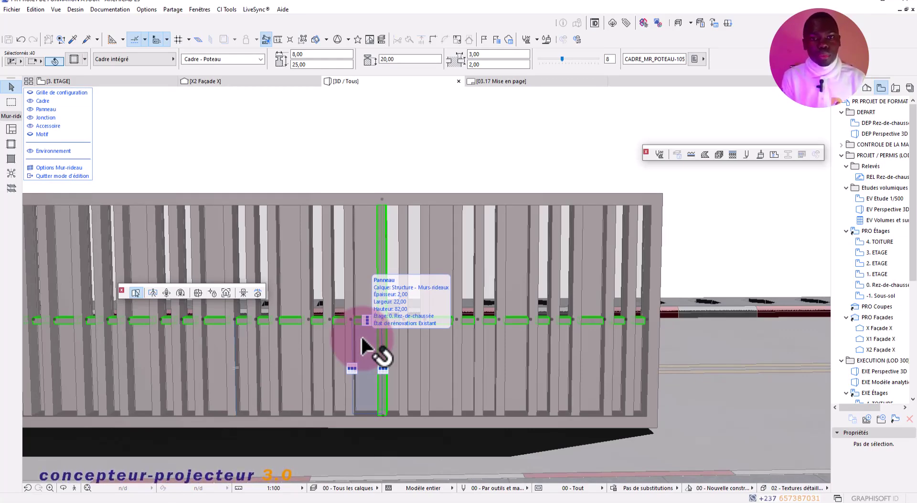
Inspect one lower secondary panel and the main panel directly above it by selecting each in turn from the fence's front side
scroll(382, 356, up, 1)
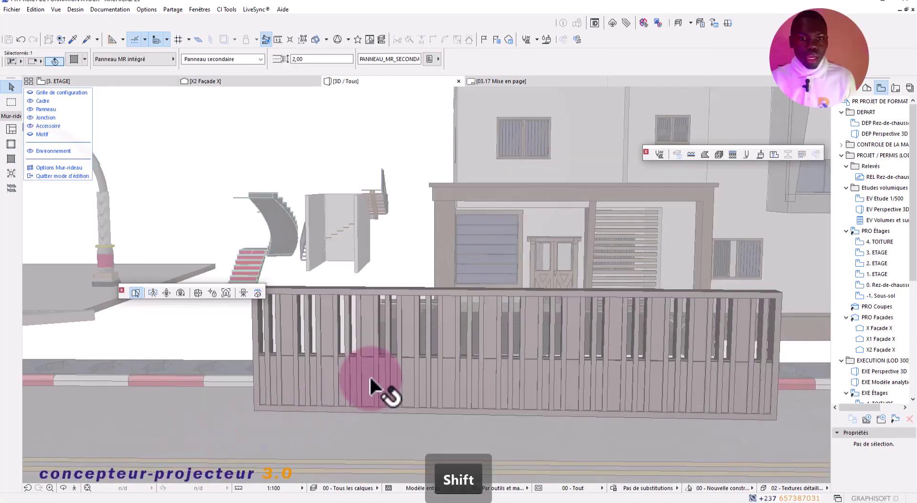
scroll(356, 376, up, 3)
shift+middle_drag(409, 420, 385, 394)
scroll(365, 355, up, 2)
scroll(364, 349, up, 1)
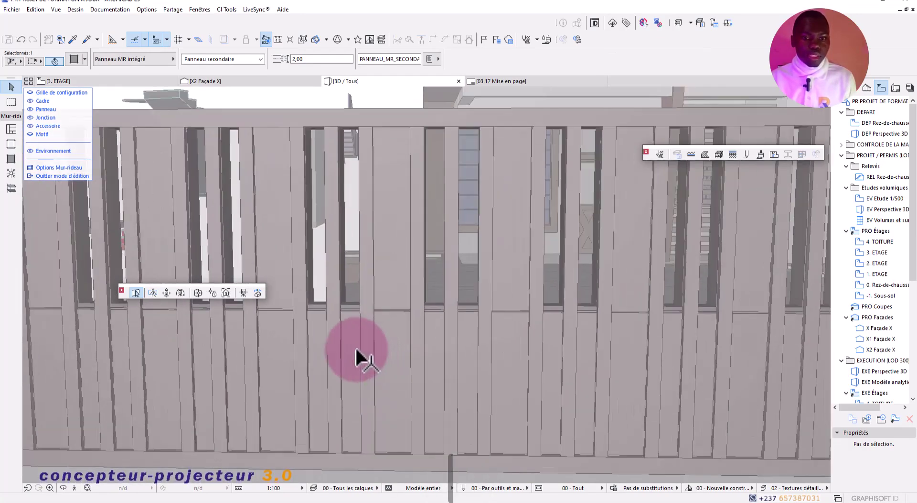
click(355, 349)
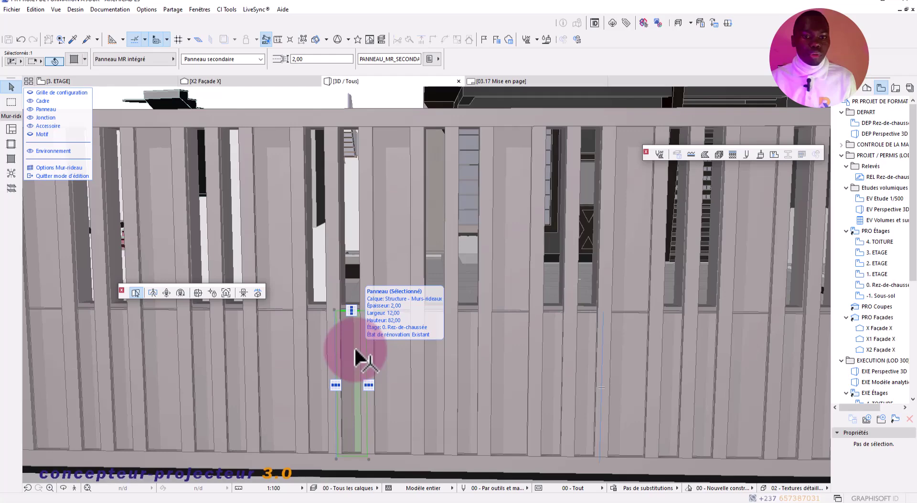
click(354, 250)
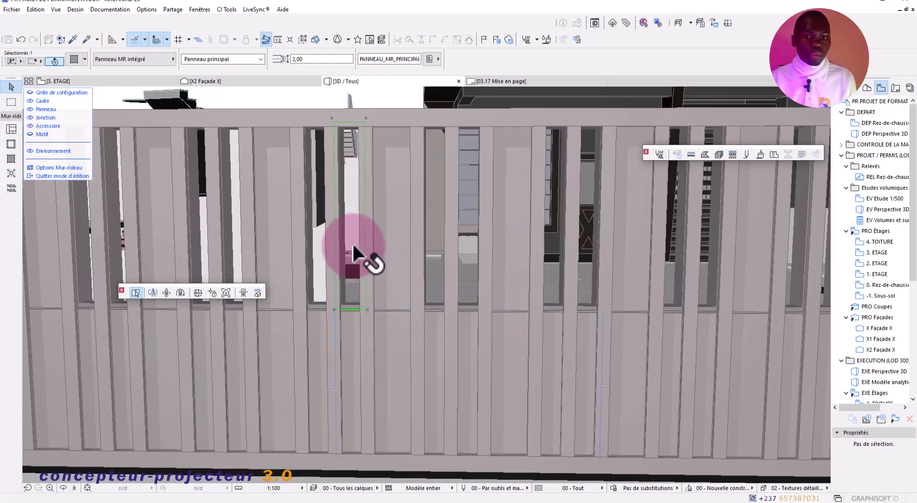
click(352, 378)
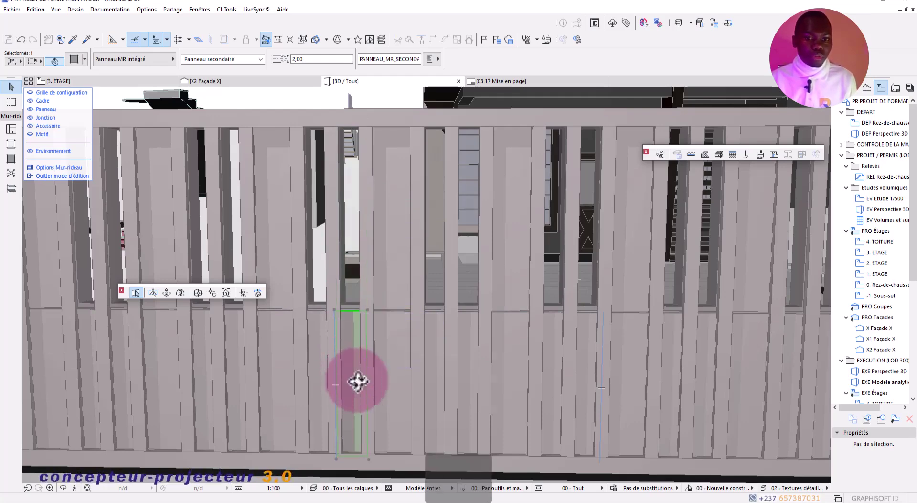
shift+middle_drag(358, 380, 357, 247)
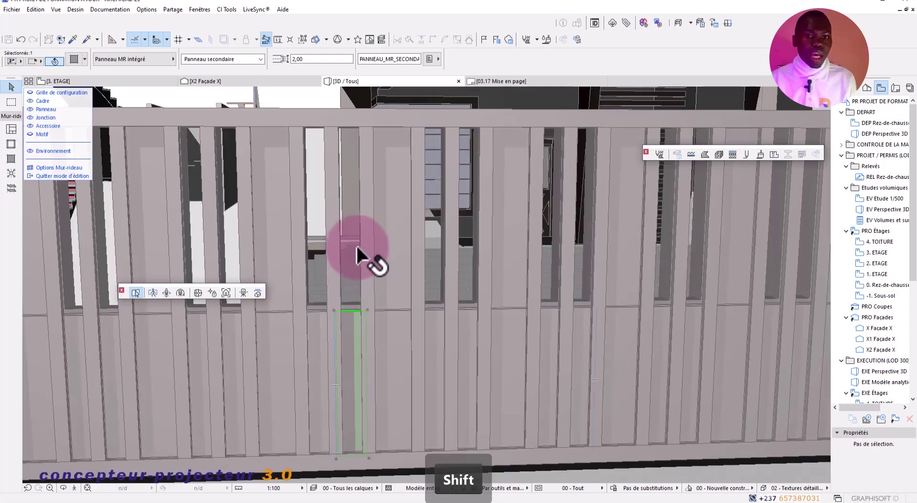
click(354, 243)
scroll(366, 255, down, 2)
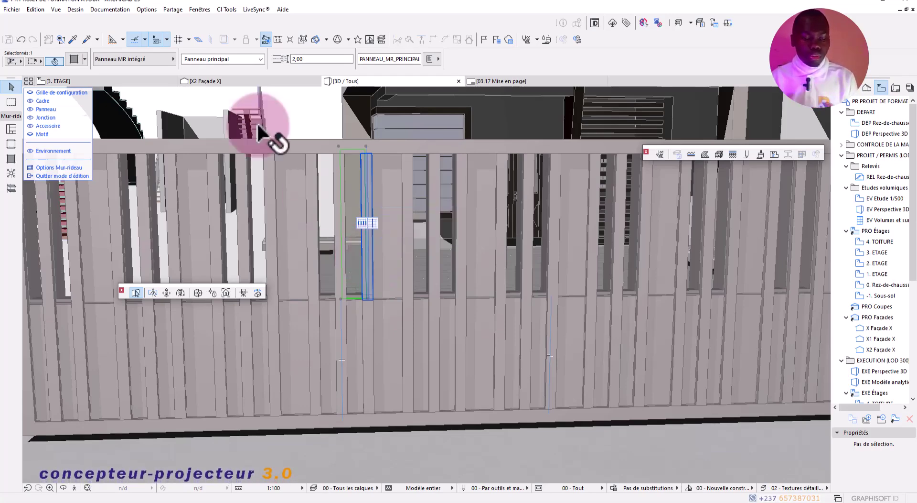
Leave the fence's edit mode and open the default settings for new curtain walls
scroll(578, 308, down, 8)
scroll(483, 258, down, 6)
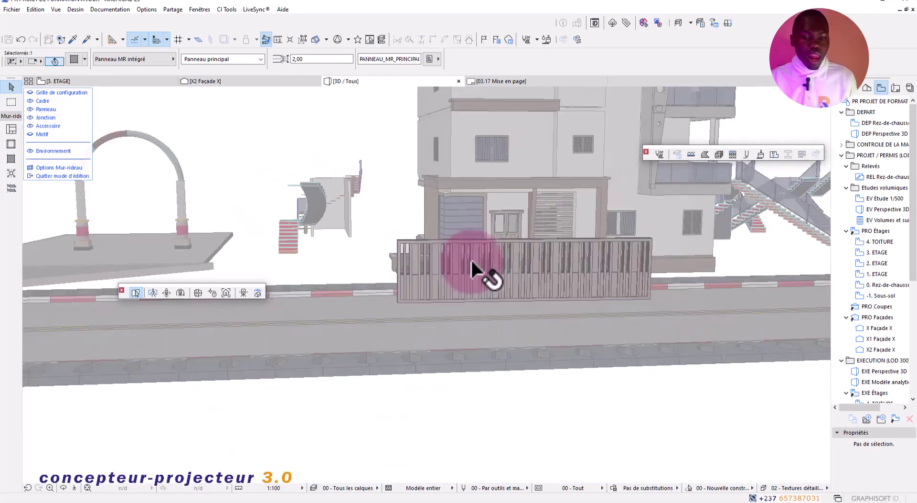
mouse_move(467, 293)
shift+middle_down()
mouse_move(661, 327)
mouse_move(524, 333)
mouse_move(461, 353)
shift+middle_up()
key(Escape)
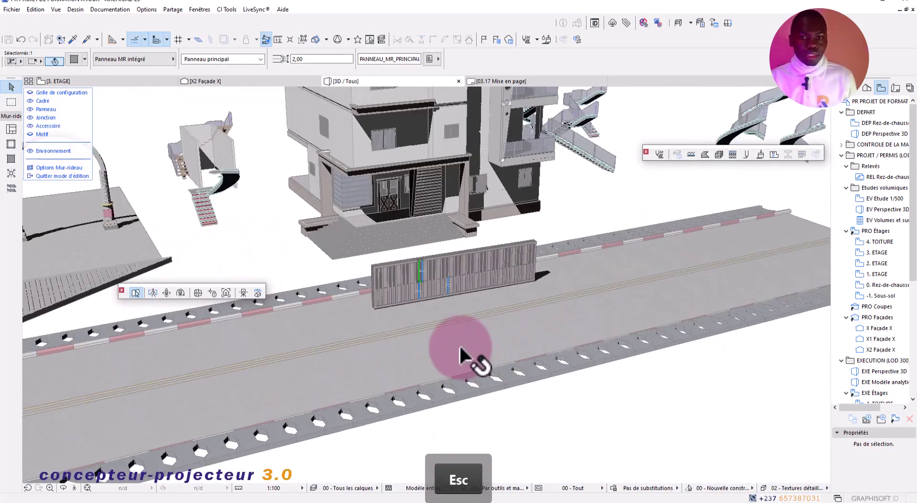
key(Escape)
key(Escape)
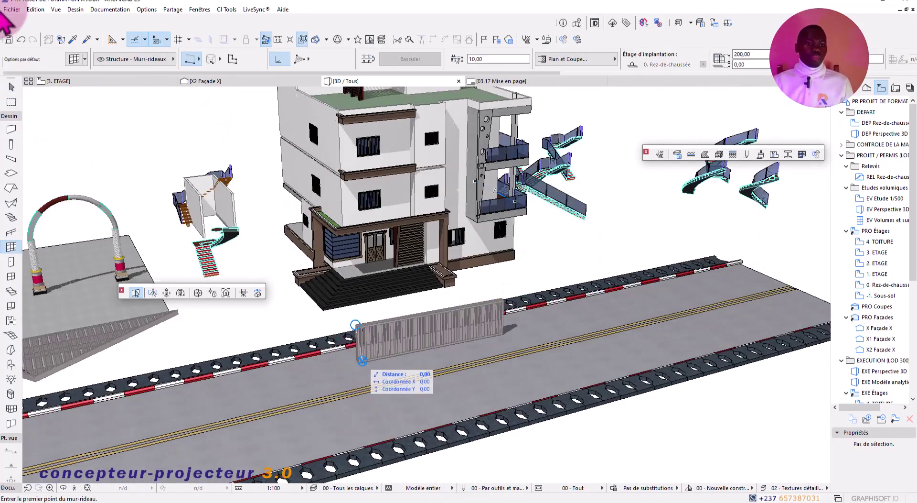
double_click(12, 246)
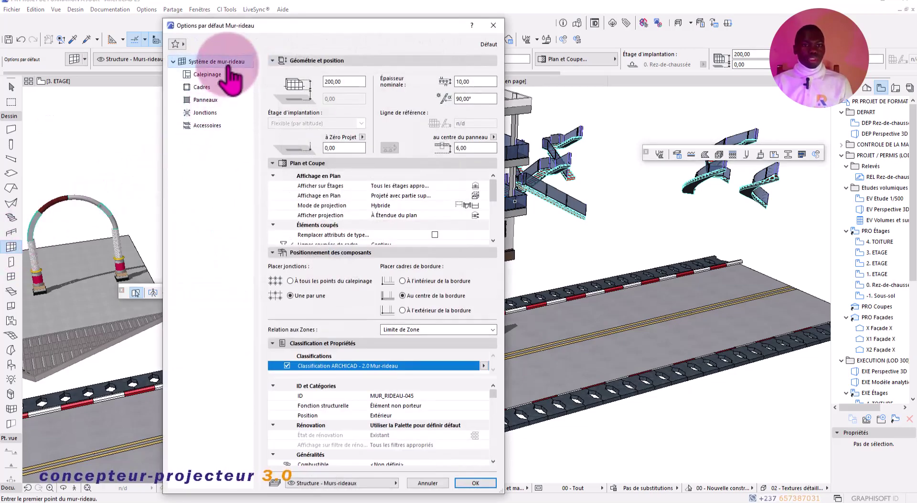
Set the default curtain wall's height to 300
click(348, 82)
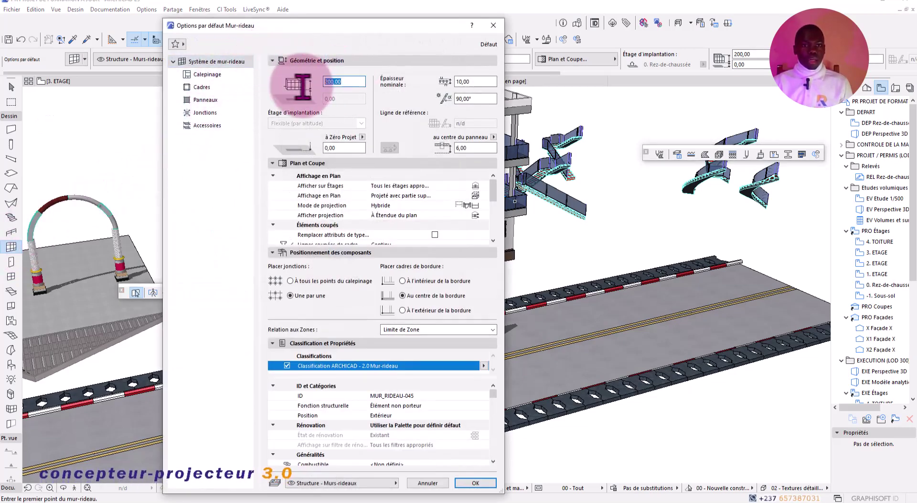
text(30)
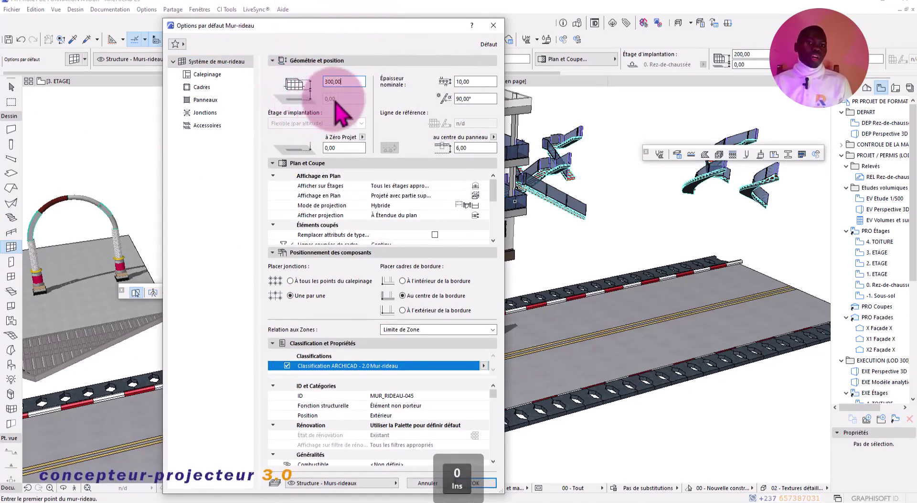
click(473, 82)
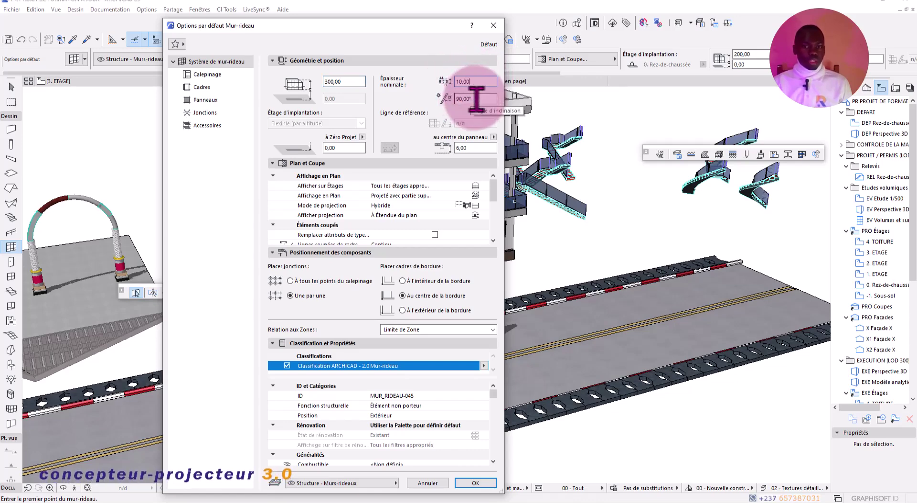
double_click(476, 98)
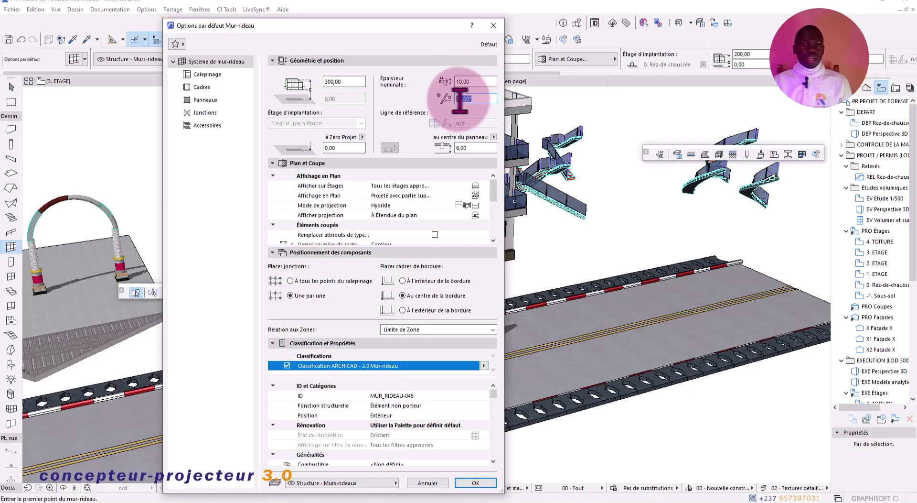
click(470, 98)
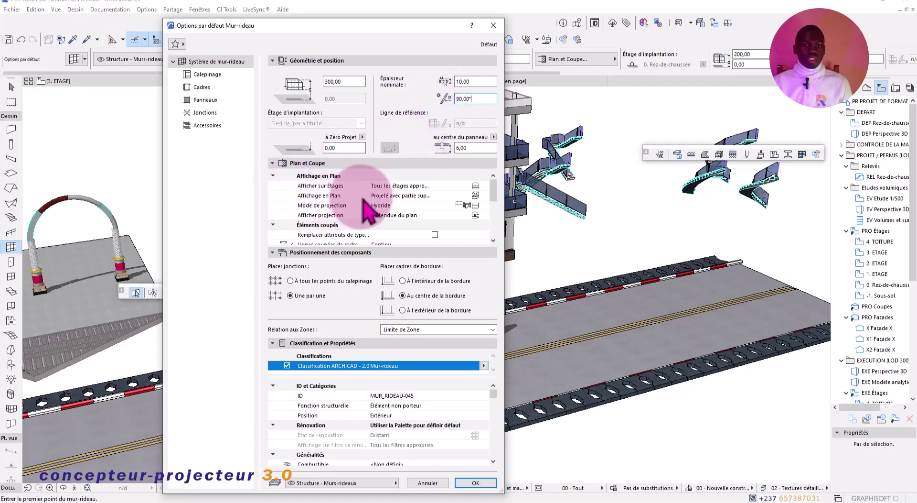
Review the default curtain wall's floor plan and section display settings, from storey display to contour lines and pens
scroll(430, 213, down, 1)
scroll(423, 197, down, 3)
scroll(425, 193, up, 4)
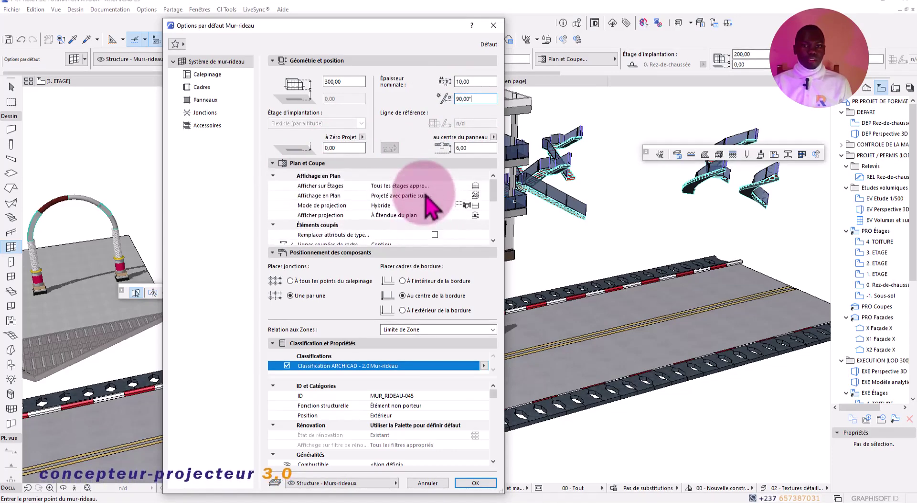
scroll(426, 194, down, 4)
scroll(427, 194, up, 4)
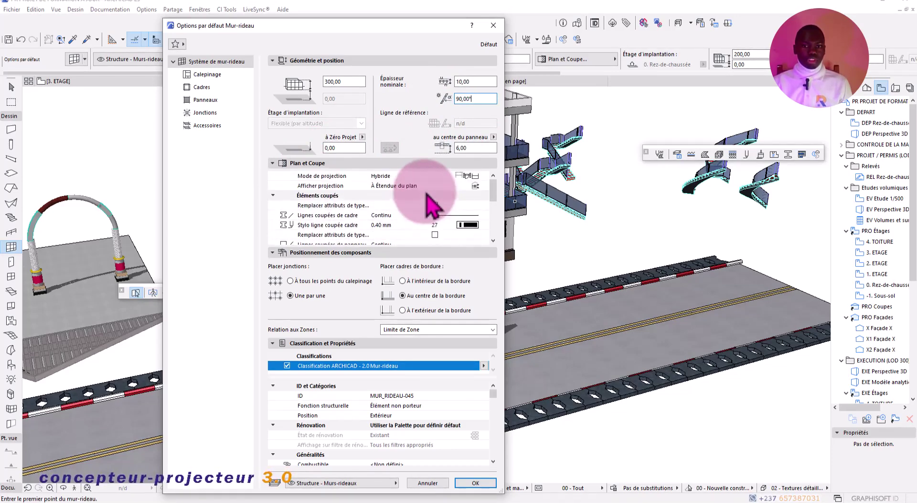
scroll(406, 205, down, 3)
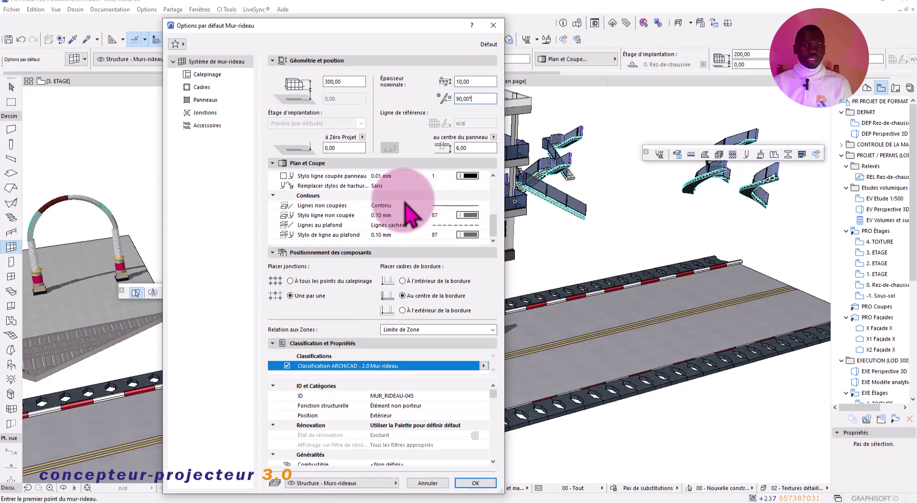
scroll(405, 203, up, 5)
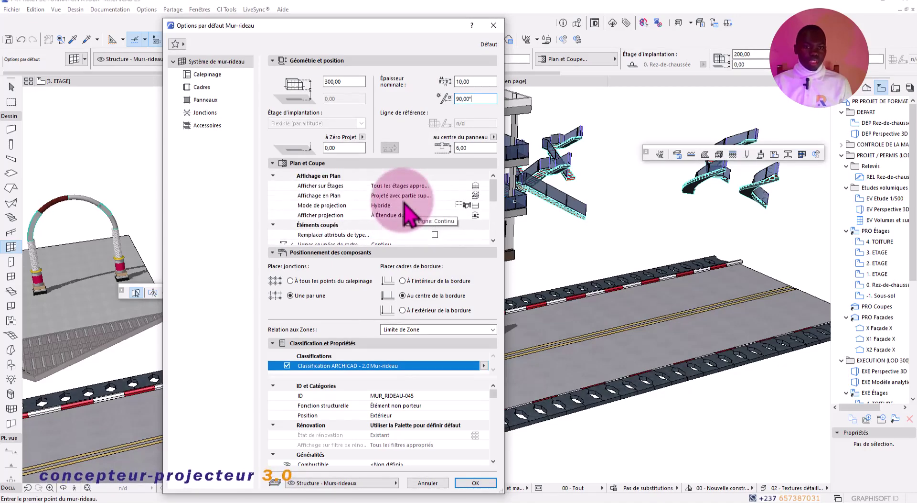
scroll(406, 211, down, 4)
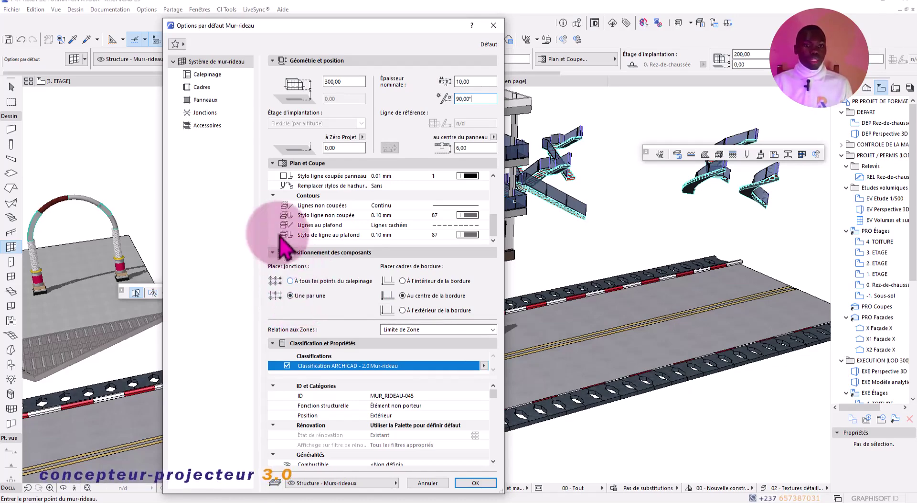
In the curtain wall's grid scheme, set the width of column A to 120 and column B to 130
click(208, 75)
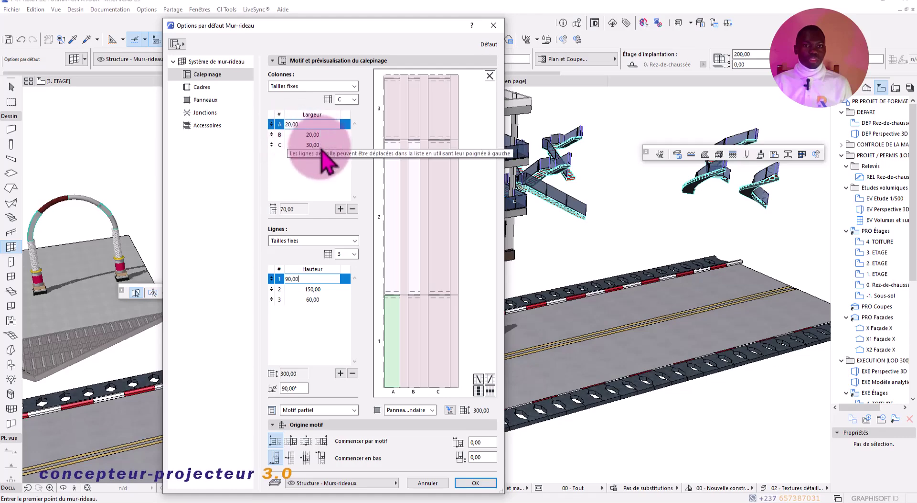
drag(301, 124, 287, 124)
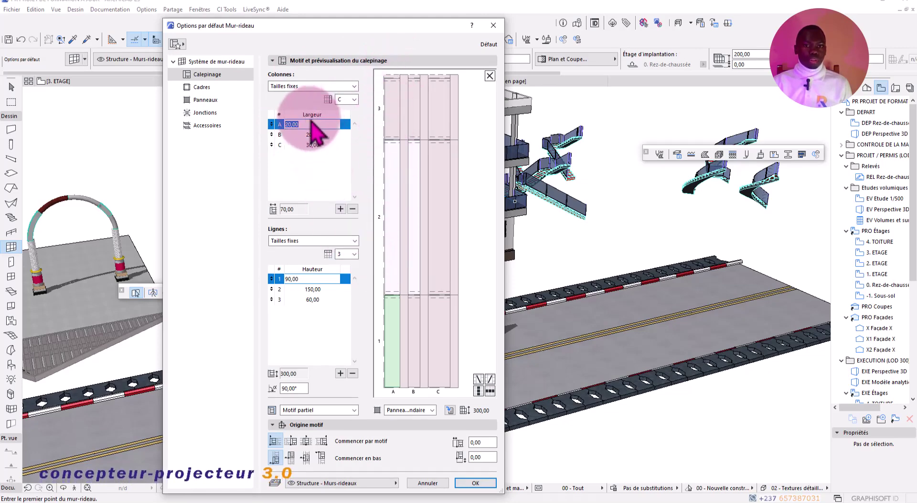
drag(309, 124, 288, 128)
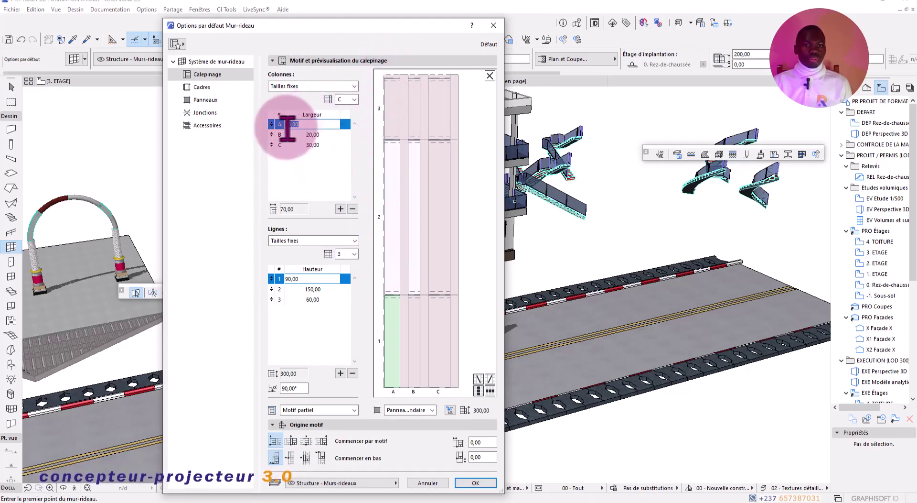
text(1)
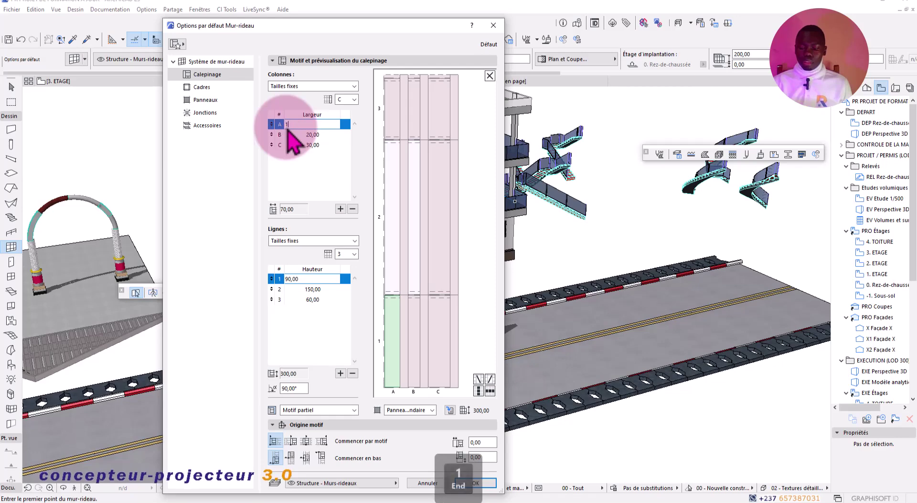
text(20)
click(313, 135)
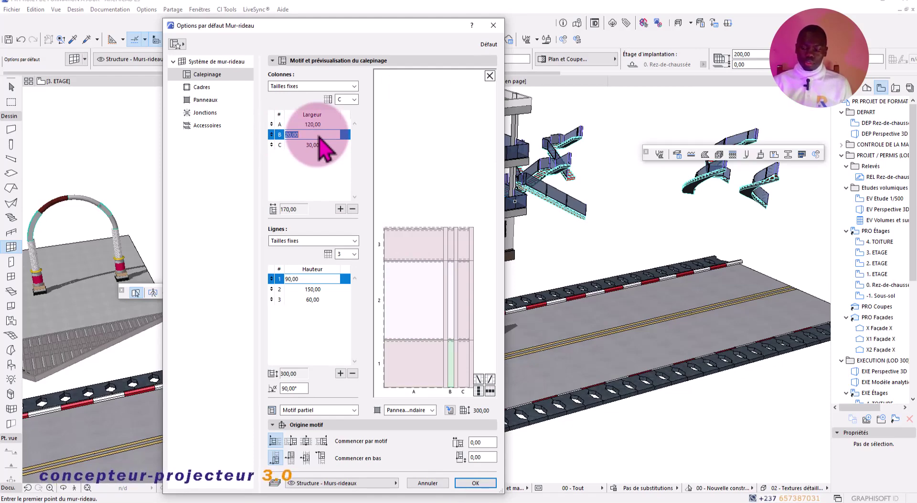
text(130)
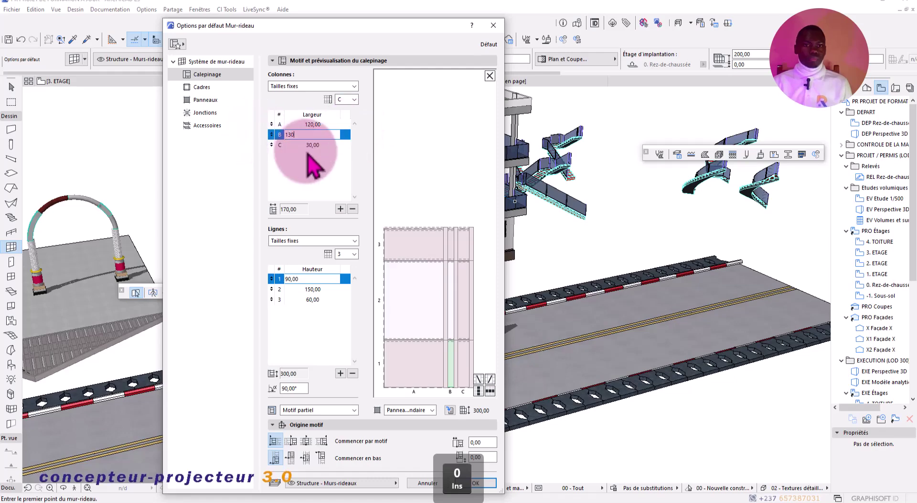
click(313, 145)
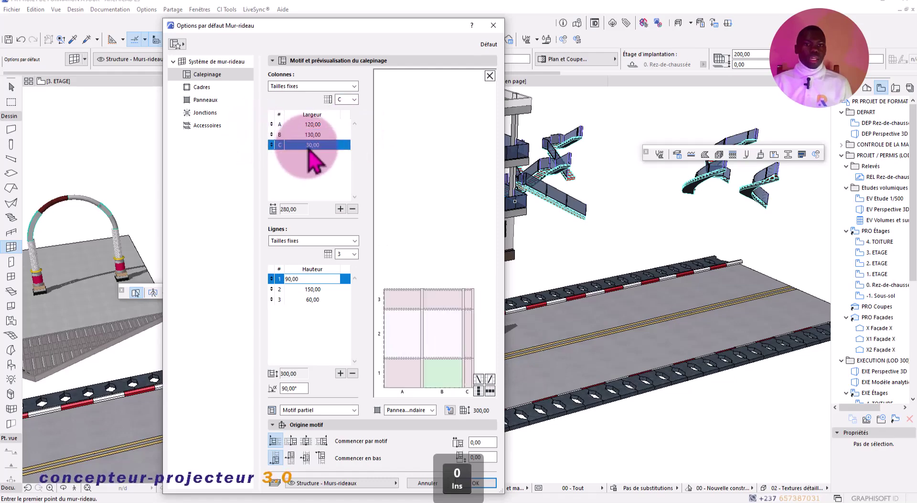
Try adding and removing a grid column, and set the height of row 2 to 160
click(340, 209)
click(353, 209)
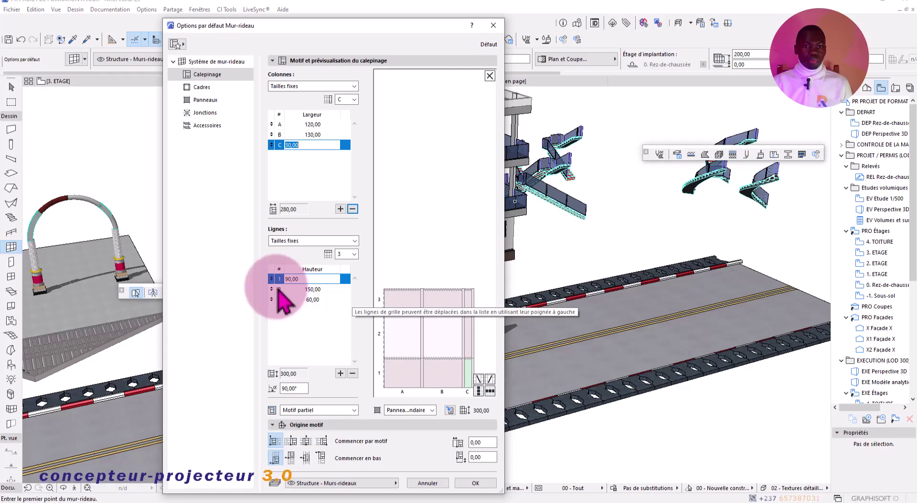
click(315, 290)
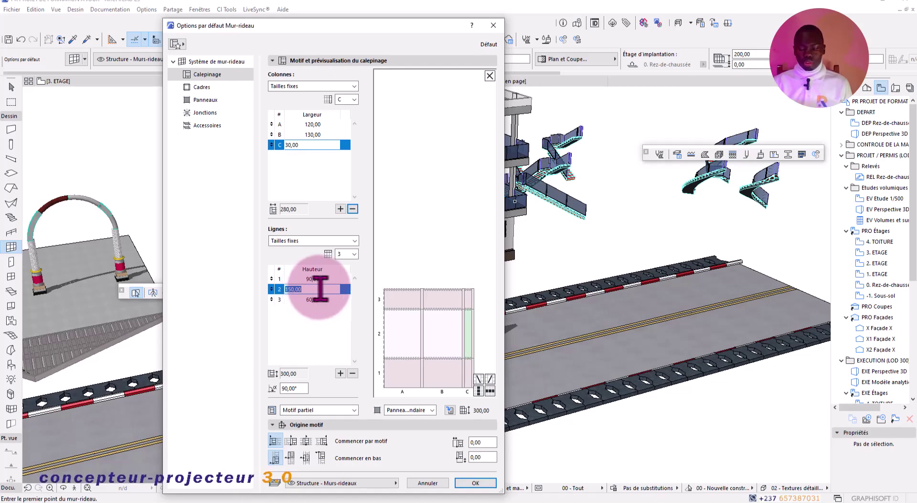
text(160)
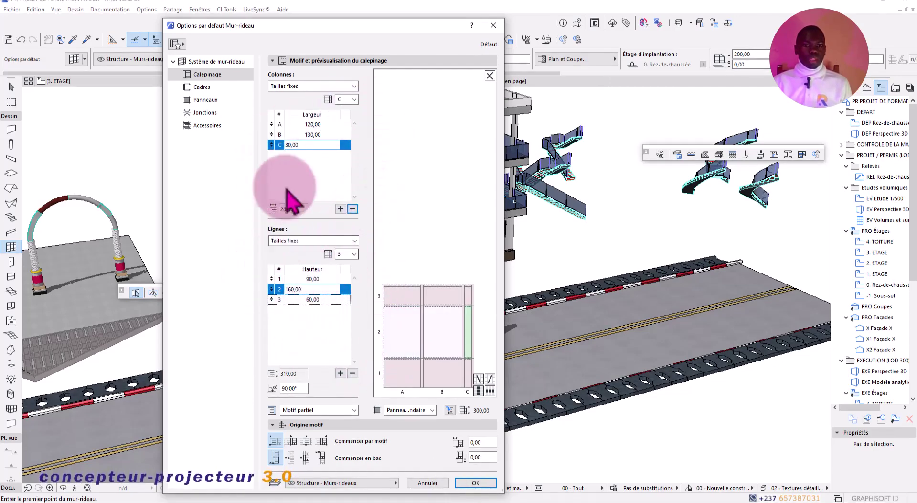
Try diagonal frames in the pattern preview across all three cells of row 2 and cells A and B of row 1
click(489, 378)
click(440, 342)
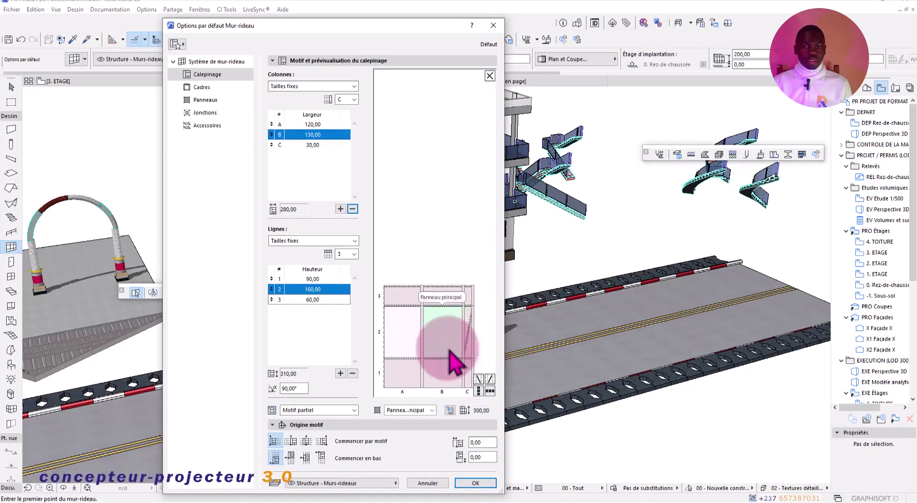
click(479, 379)
click(409, 348)
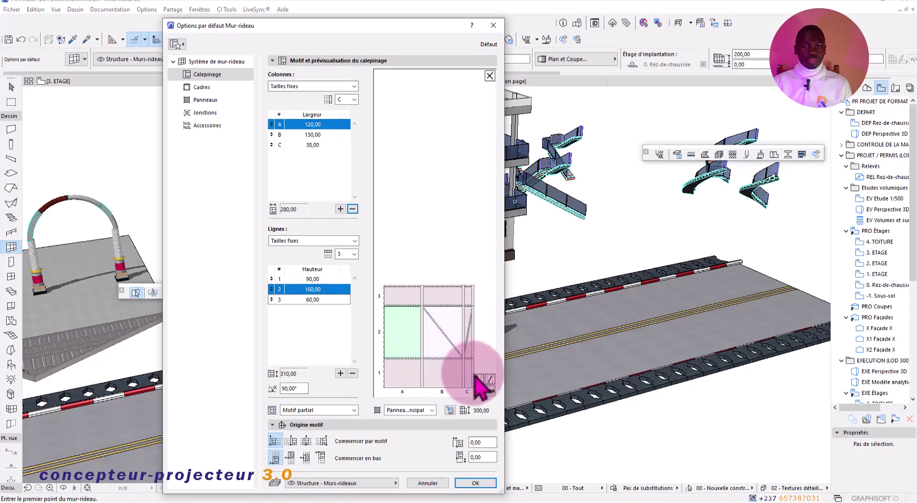
click(491, 379)
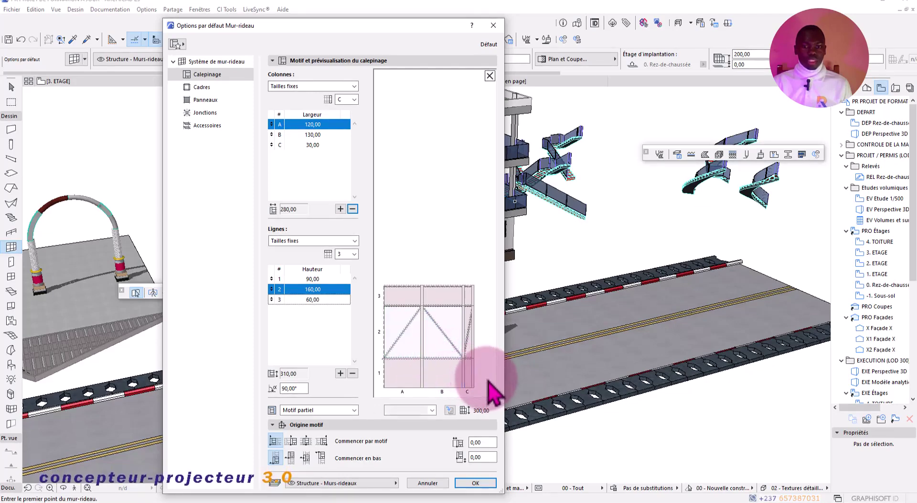
click(415, 382)
click(442, 380)
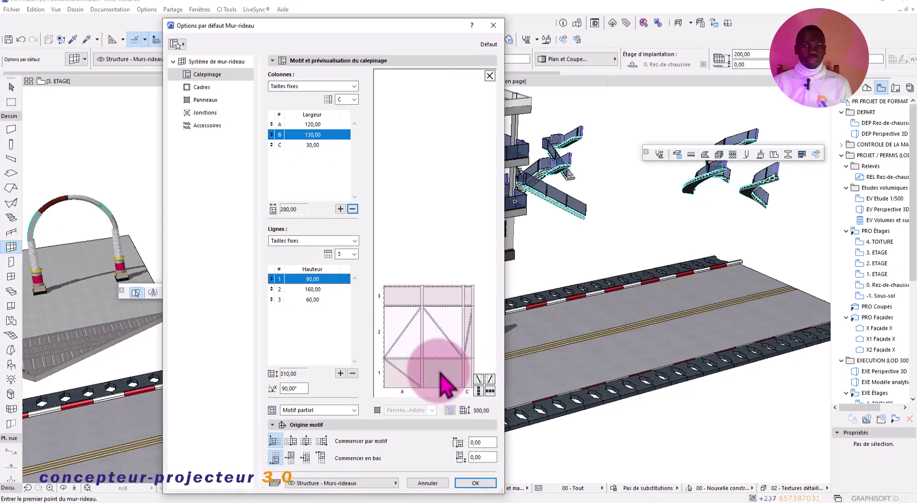
click(462, 378)
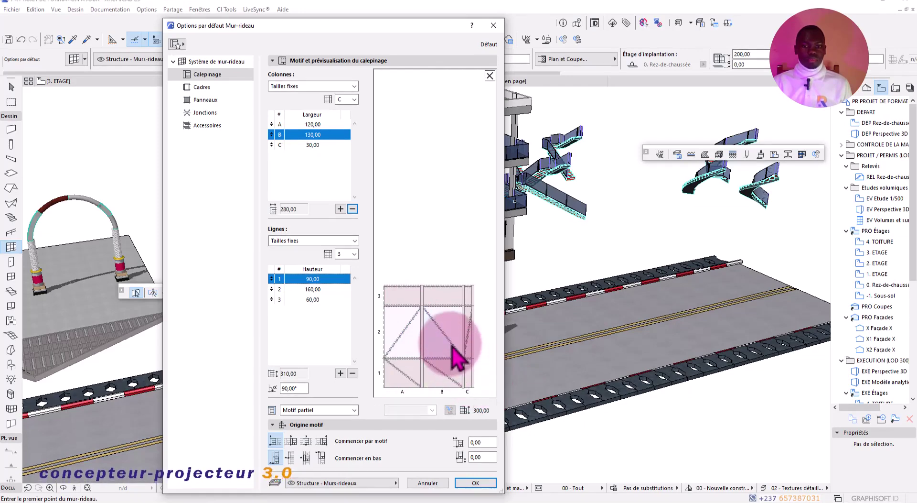
Delete all the diagonal frames from the cells of rows 1 and 2 in the pattern preview
click(452, 345)
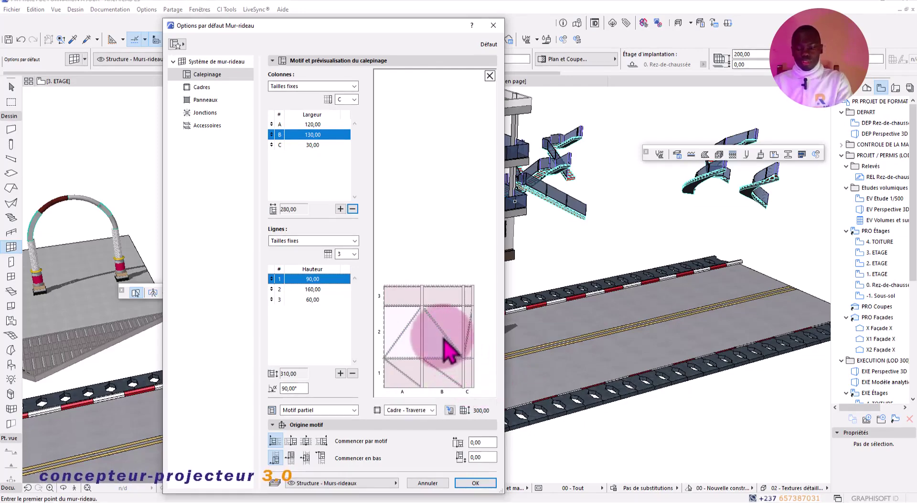
key(Delete)
key(Delete)
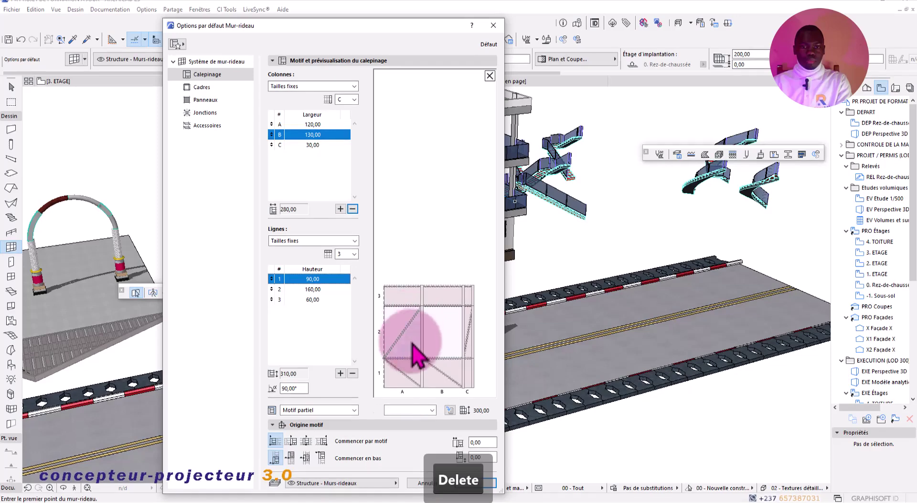
click(405, 375)
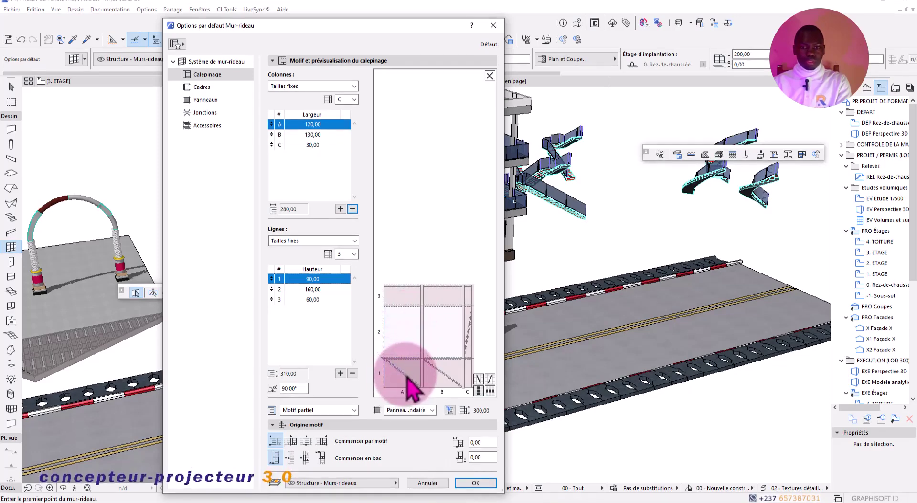
key(Delete)
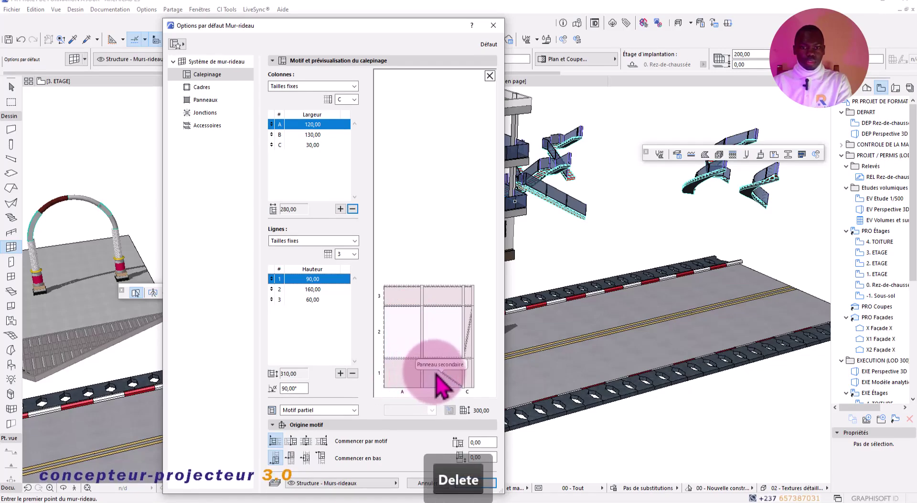
click(438, 371)
click(469, 342)
key(Delete)
click(469, 326)
click(445, 336)
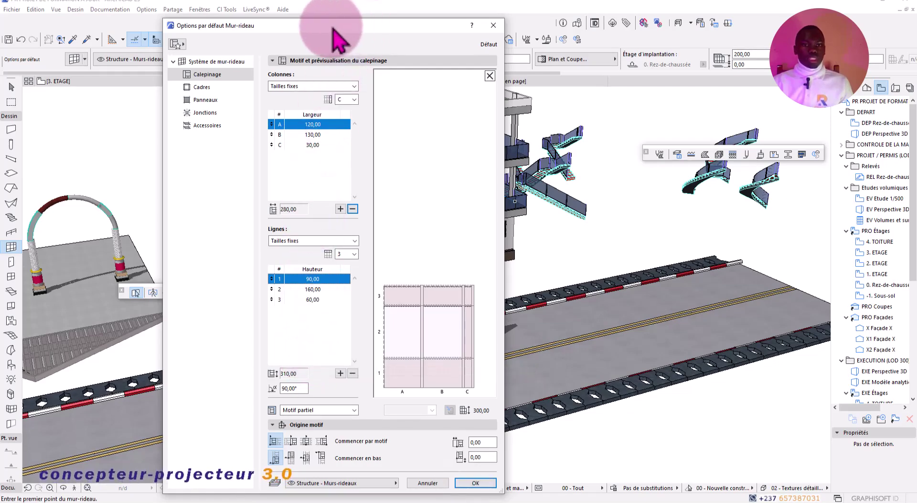
Check the available division methods for the pattern's columns, keeping fixed sizes (Tailles fixes)
drag(334, 30, 320, 6)
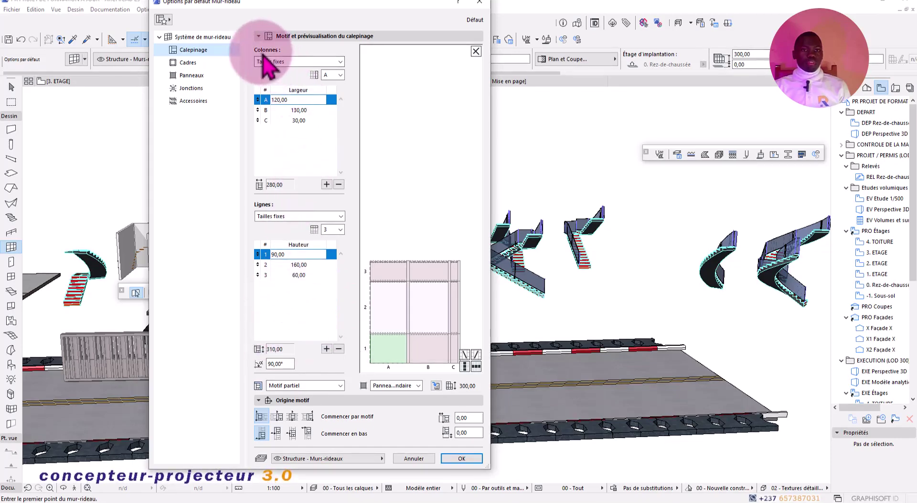
click(325, 61)
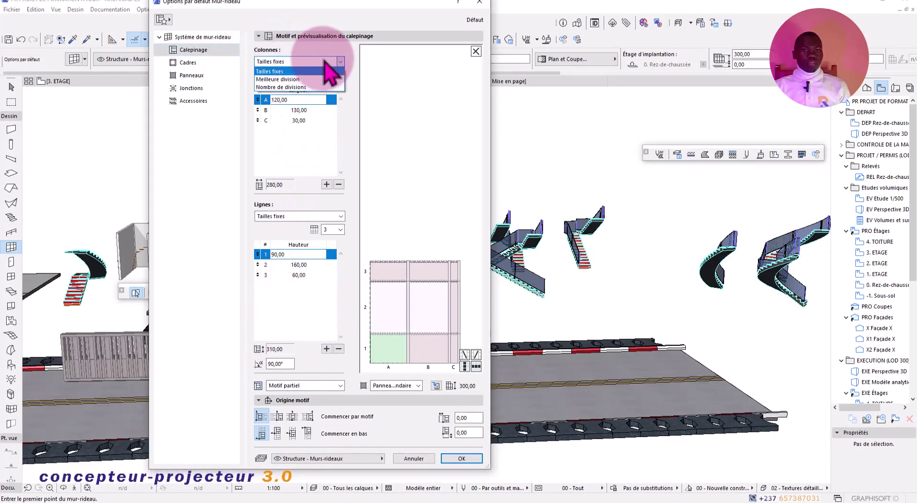
click(321, 62)
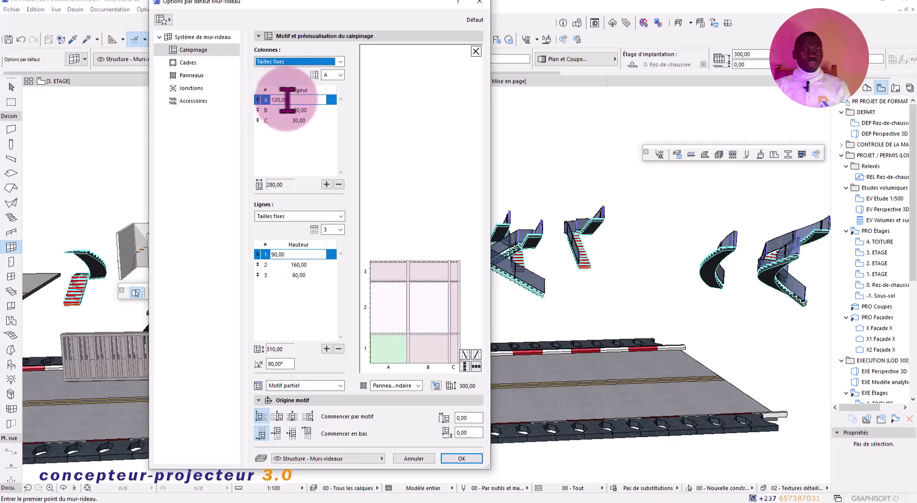
Accept the default settings and draw a straight curtain wall along the road, starting near the existing fence's end
click(459, 458)
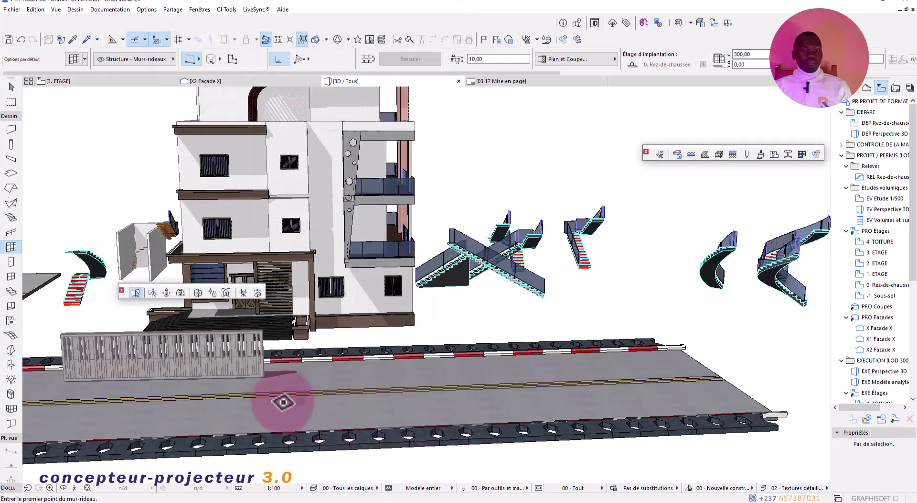
click(267, 409)
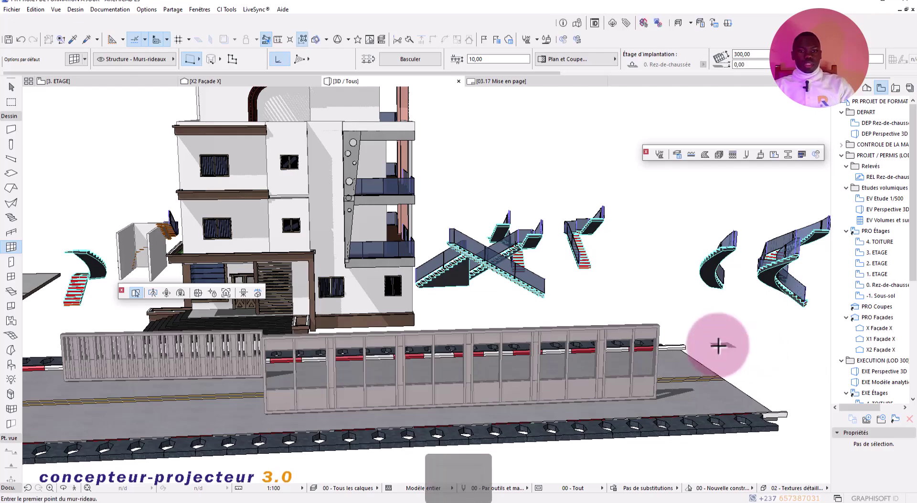
Examine the new curtain wall's full length, checking how its columns repeat and how the last one ends
key(Escape)
scroll(301, 397, up, 3)
shift+middle_drag(301, 399, 265, 333)
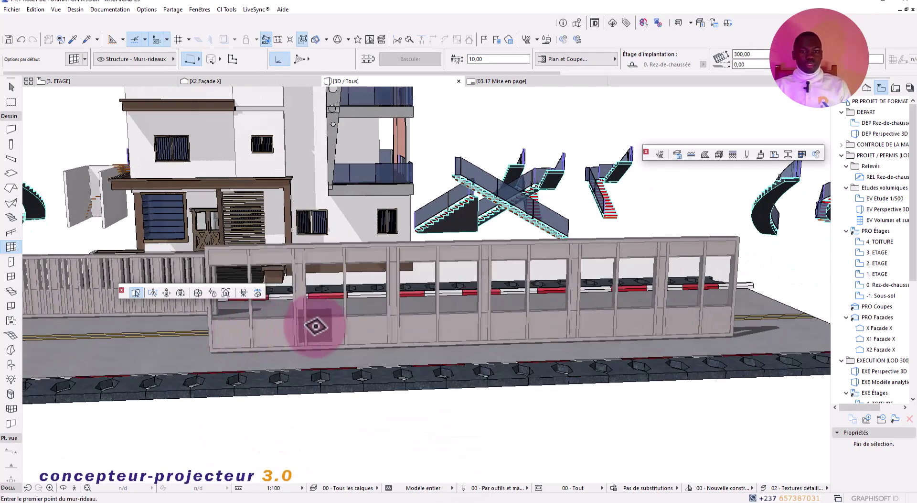
scroll(297, 331, up, 3)
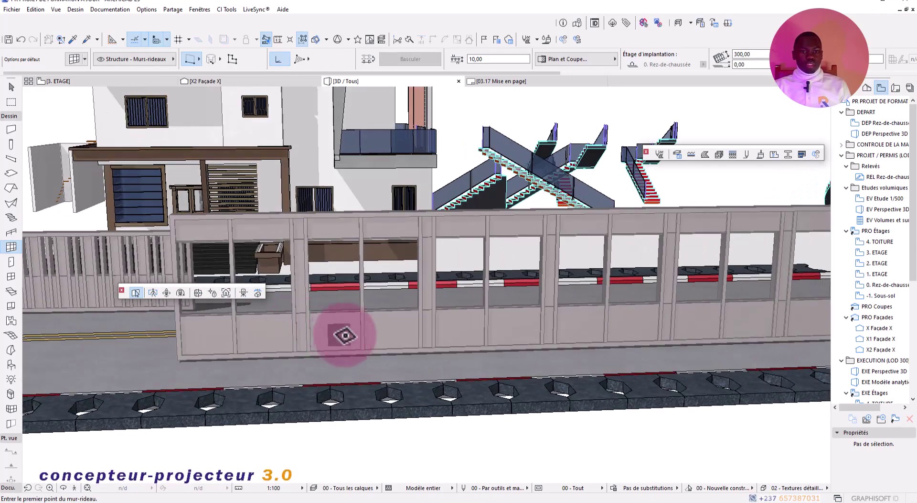
scroll(452, 327, down, 2)
middle_drag(480, 332, 423, 352)
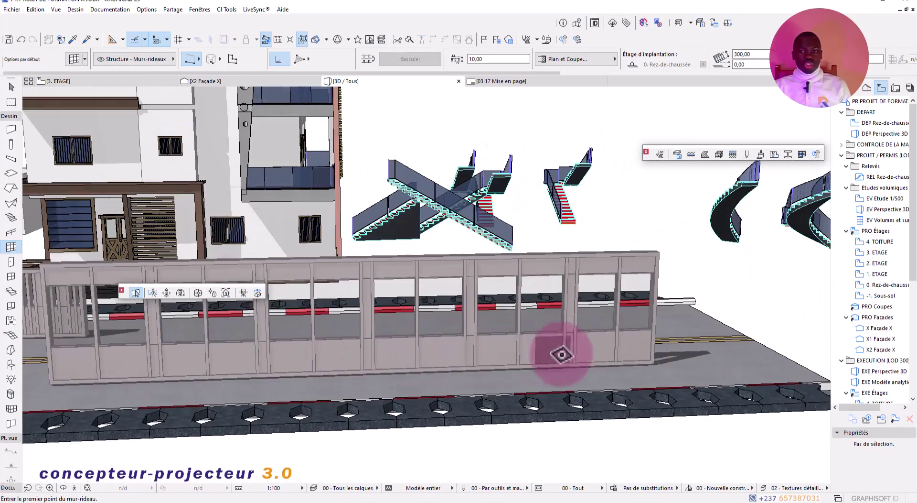
scroll(665, 349, down, 1)
scroll(642, 348, up, 2)
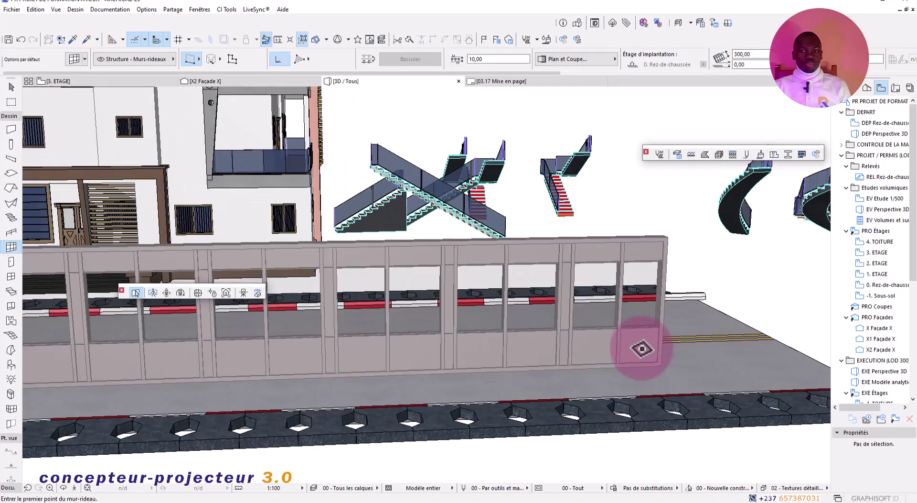
scroll(616, 344, down, 4)
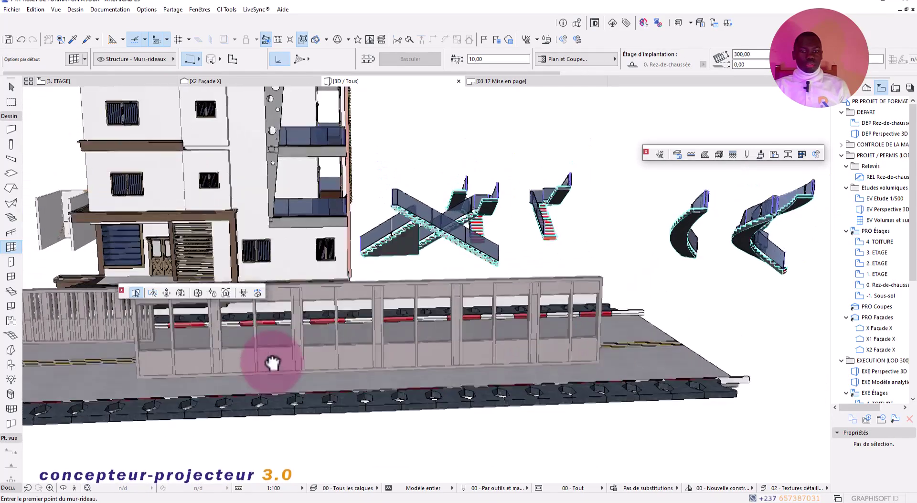
scroll(557, 348, up, 2)
scroll(526, 344, down, 2)
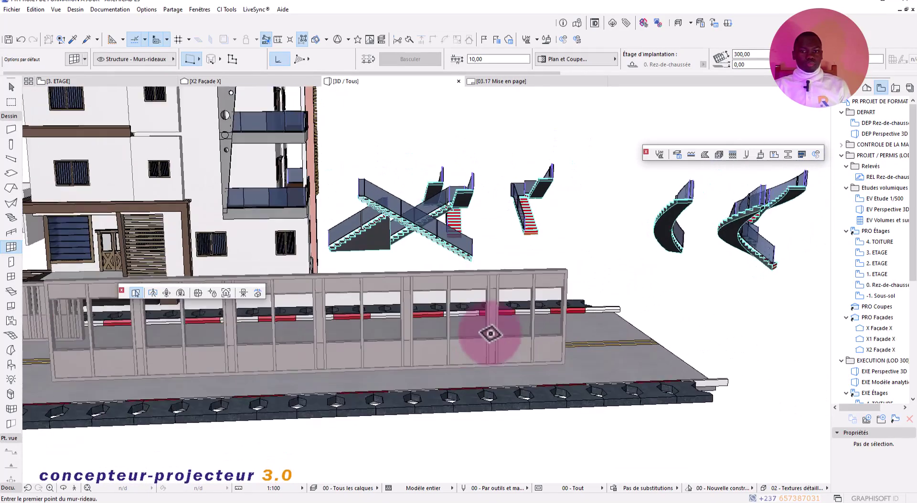
Draw a second, shorter straight curtain wall on the road, in front of and parallel to the first one
click(136, 381)
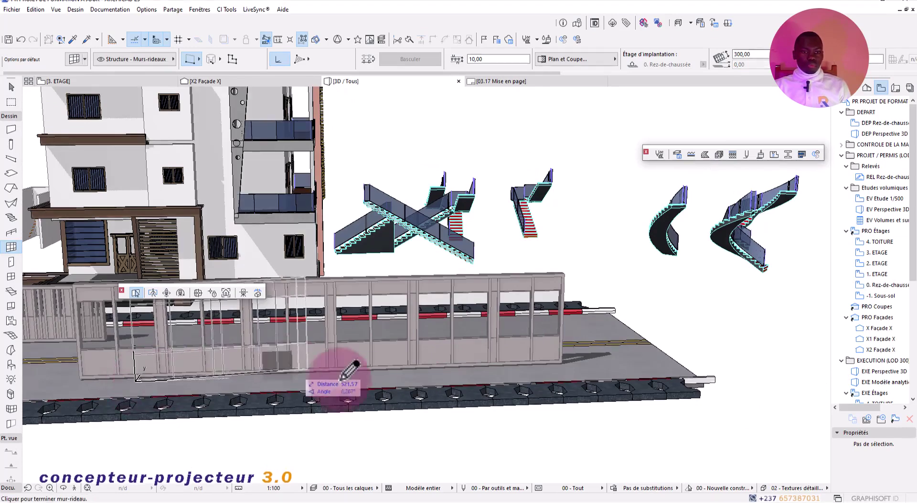
click(394, 374)
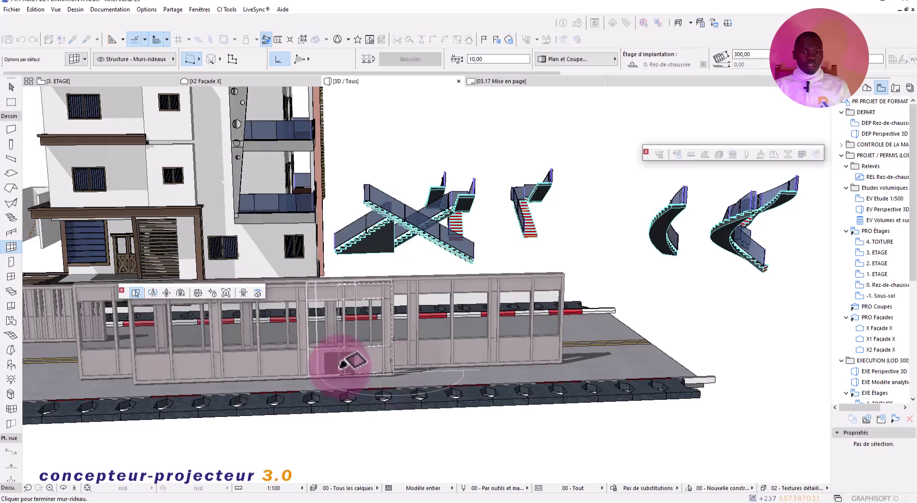
scroll(348, 363, up, 1)
key(Escape)
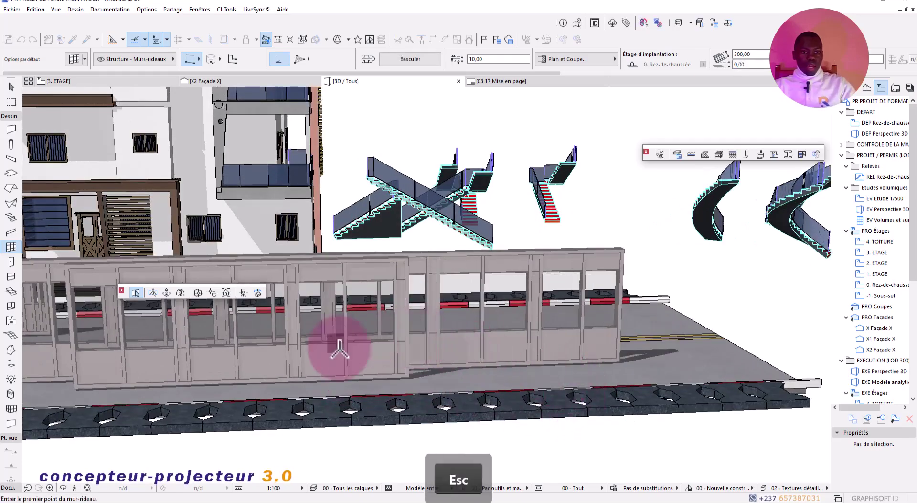
scroll(338, 348, up, 1)
middle_drag(342, 365, 563, 359)
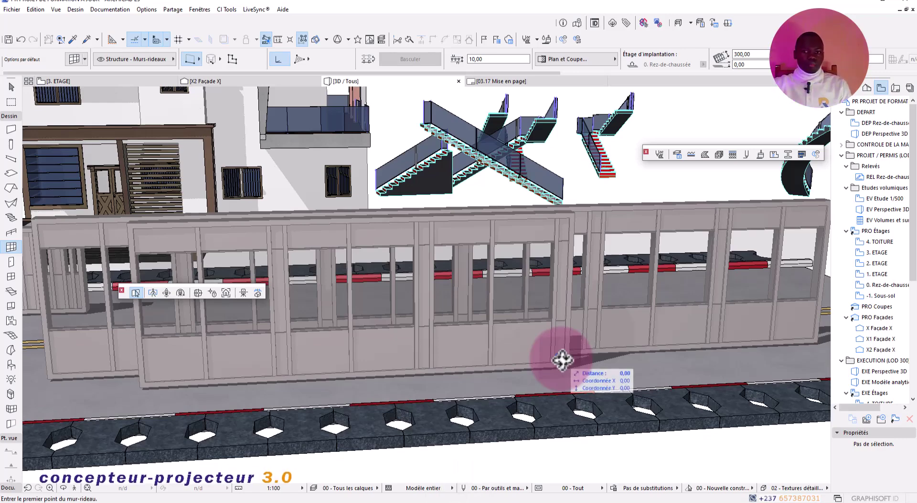
key(Escape)
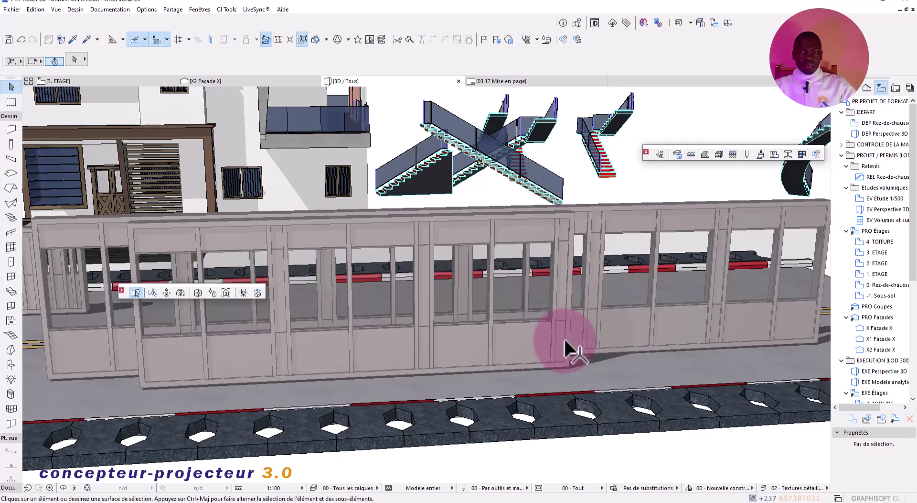
Stretch the end of the shorter front curtain wall by about 76 along its own direction
middle_drag(563, 338, 454, 353)
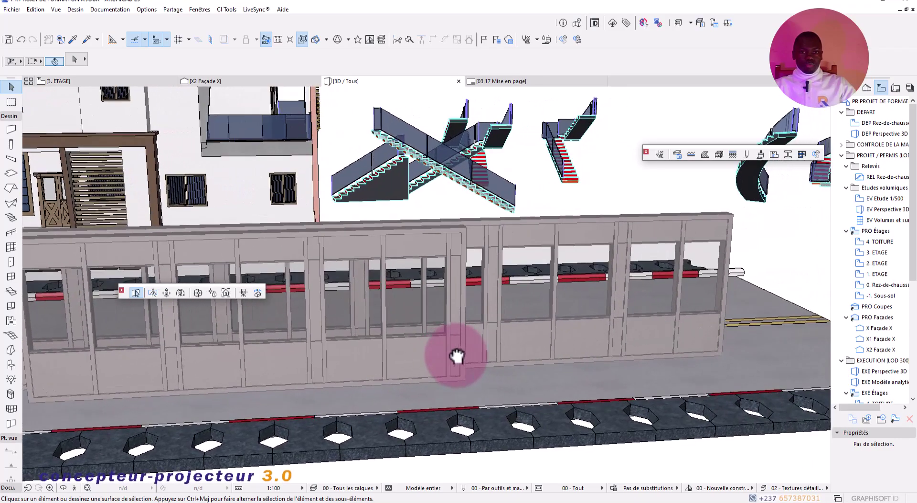
click(460, 363)
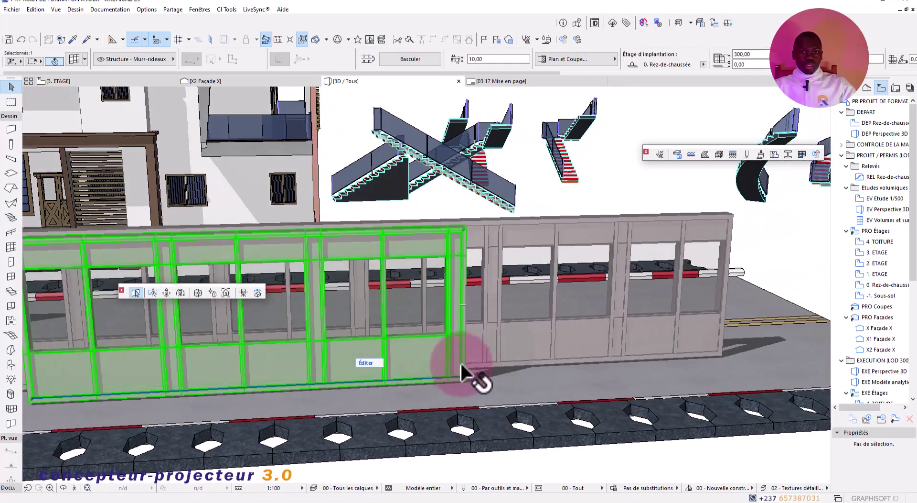
click(460, 373)
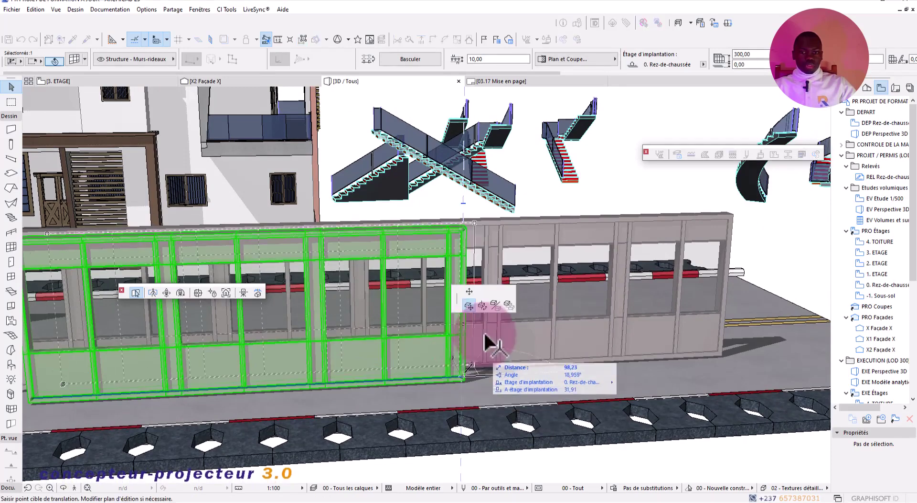
click(470, 304)
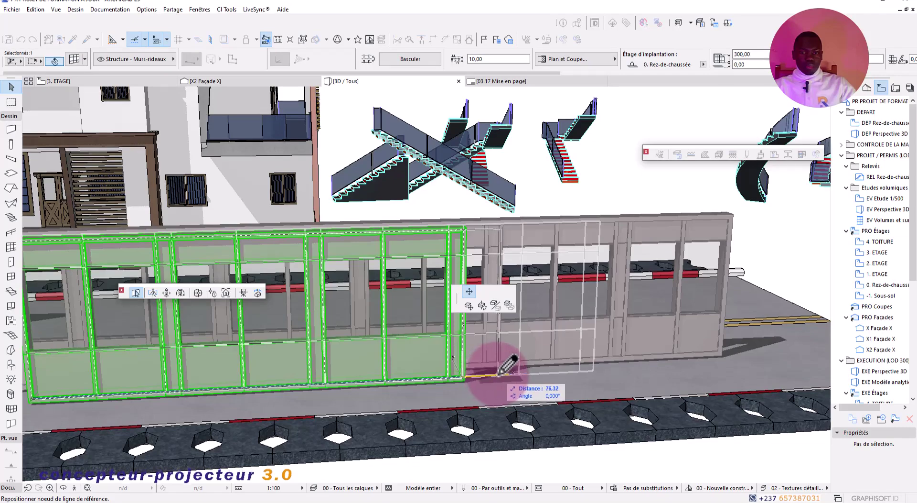
click(500, 370)
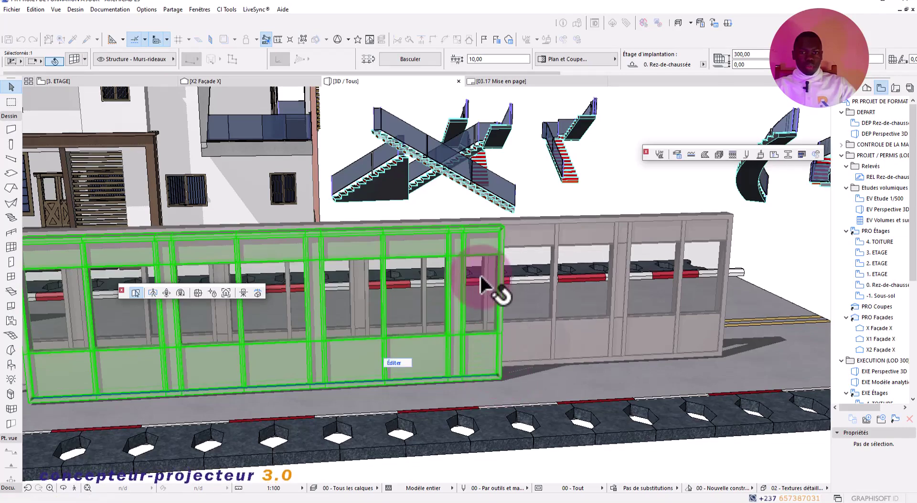
key(Escape)
shift+middle_drag(488, 285, 403, 352)
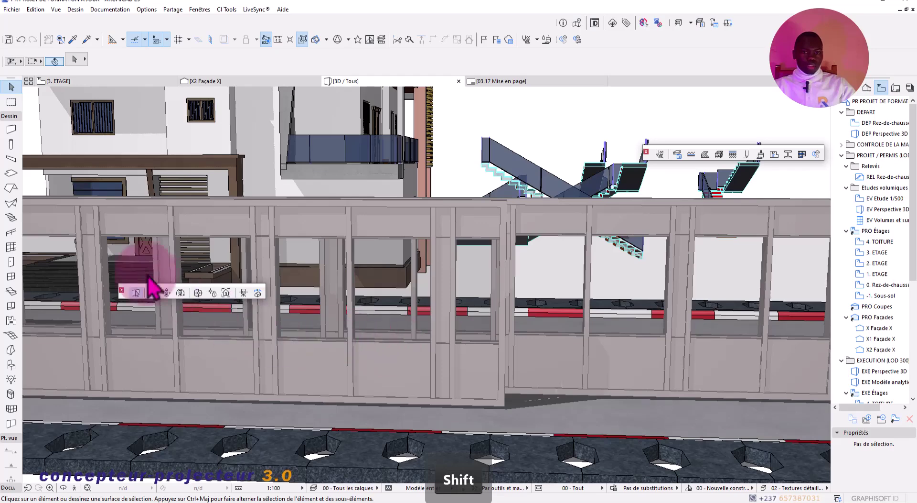
Set the default curtain wall's column division to Meilleure division and accept the settings
click(13, 233)
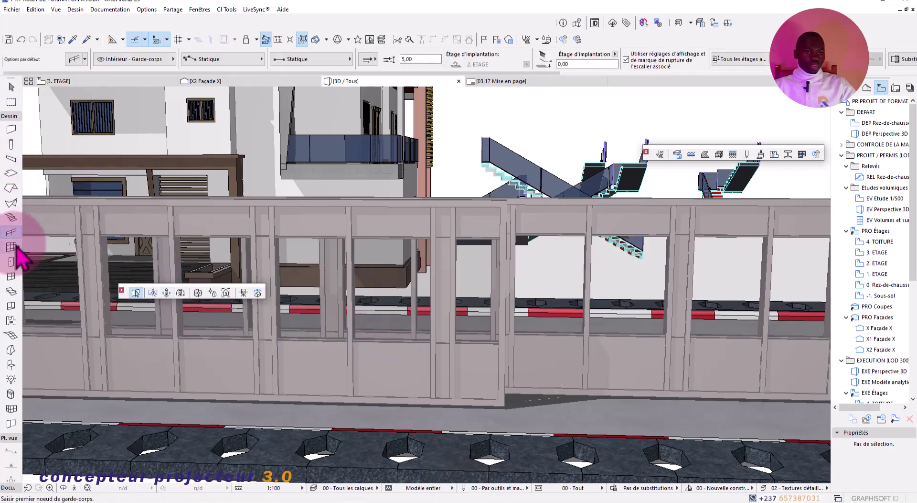
click(15, 247)
double_click(11, 247)
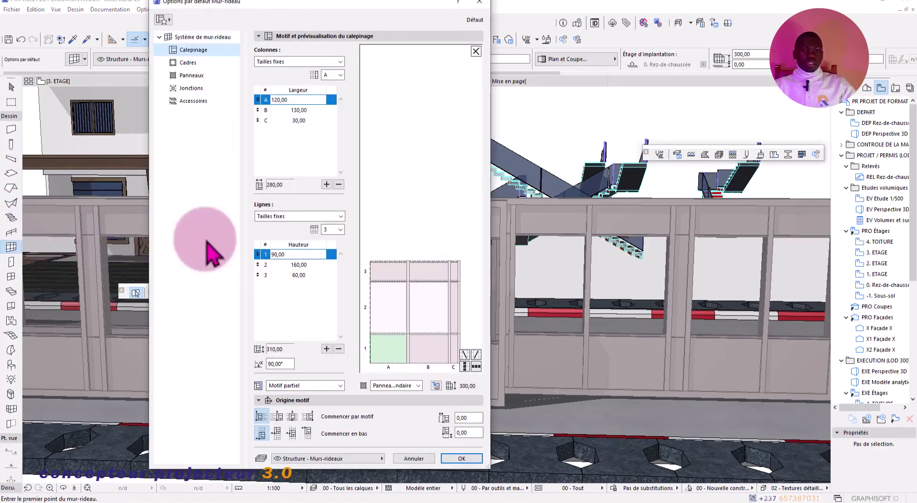
click(337, 67)
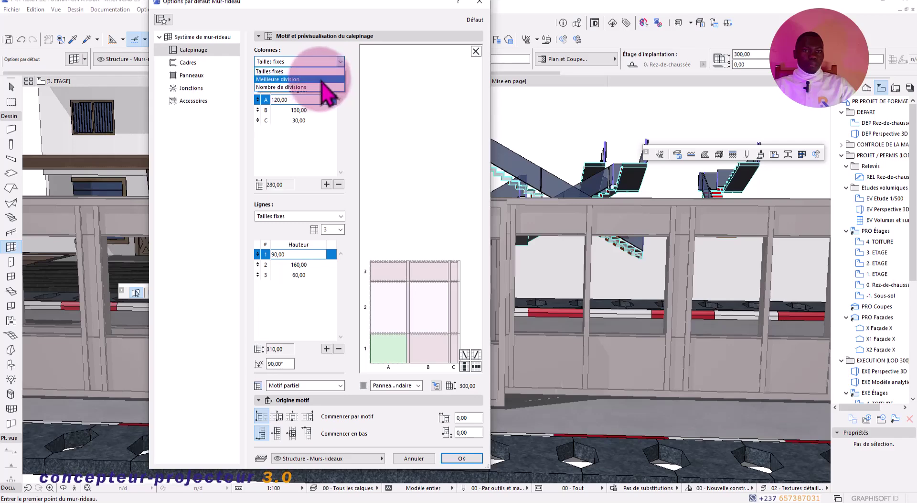
click(323, 80)
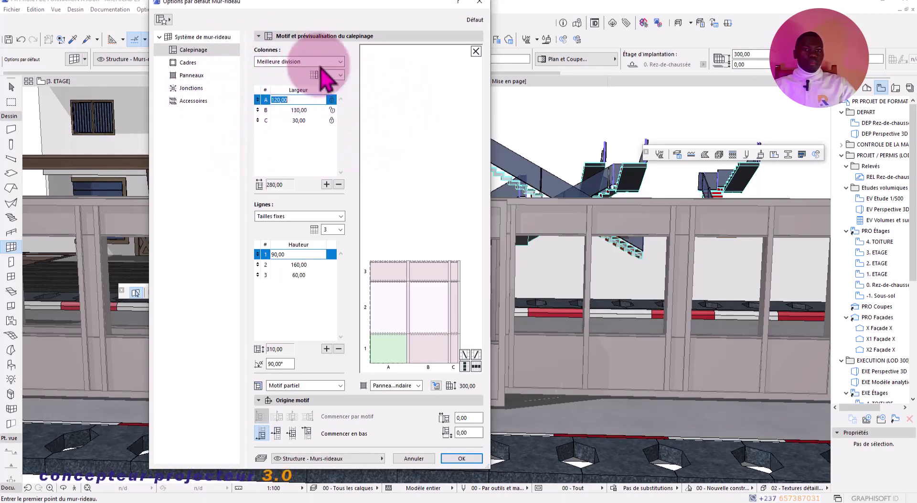
drag(354, 4, 287, 4)
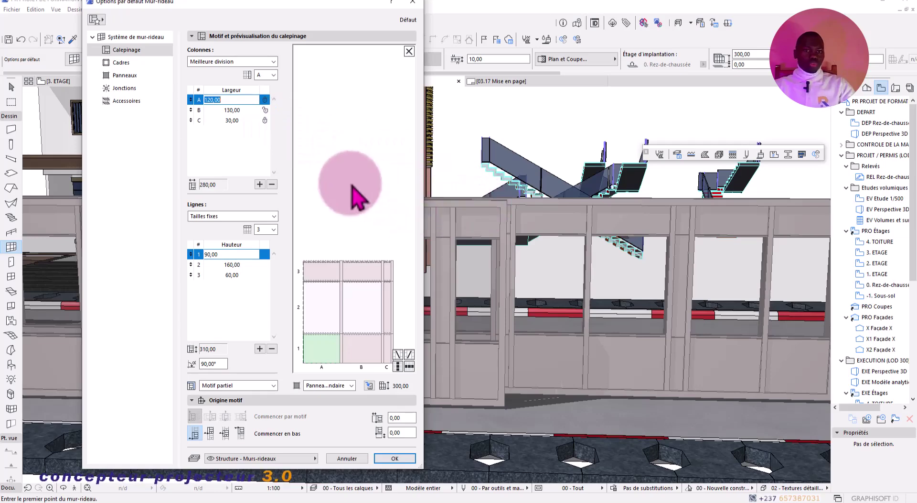
click(268, 110)
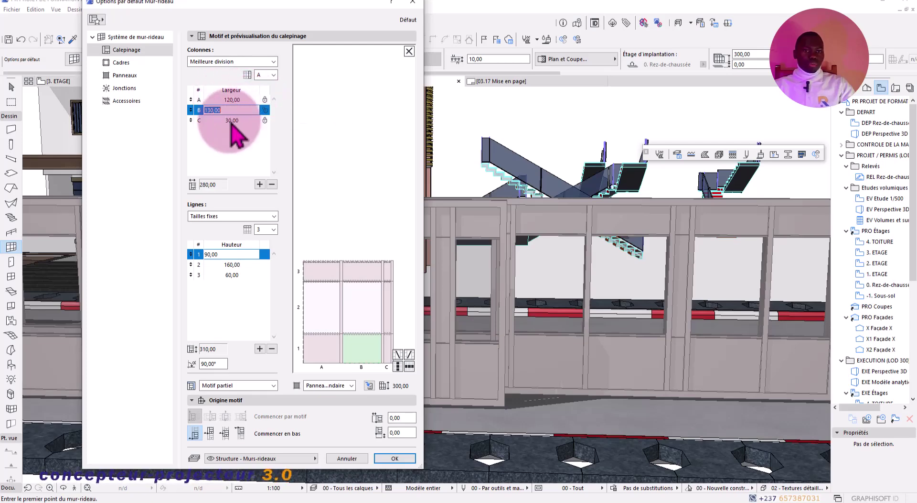
click(395, 458)
Draw a third straight curtain wall with the new column division on the road, in front of the other two
shift+middle_drag(436, 273, 266, 327)
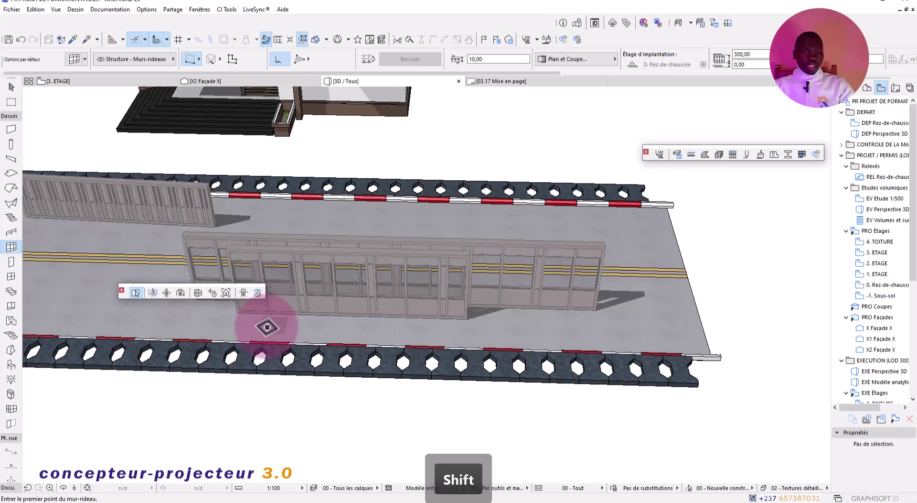
click(239, 324)
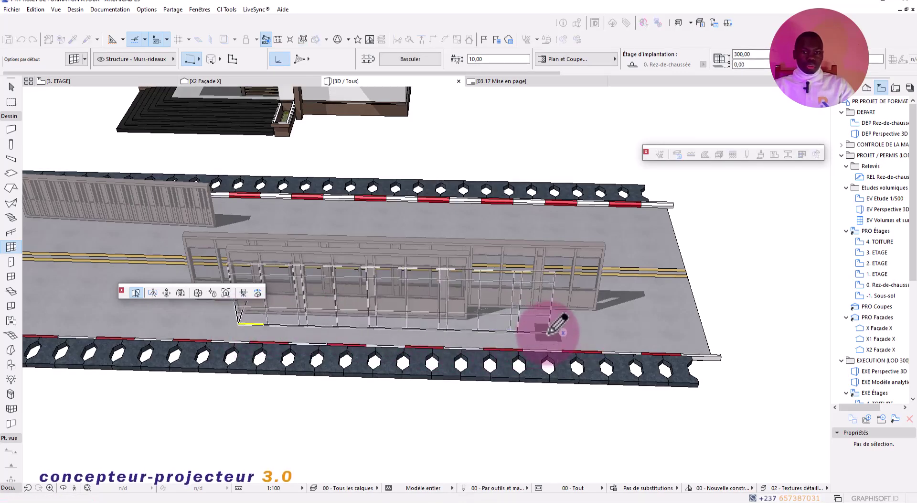
click(548, 333)
click(547, 332)
scroll(453, 333, up, 1)
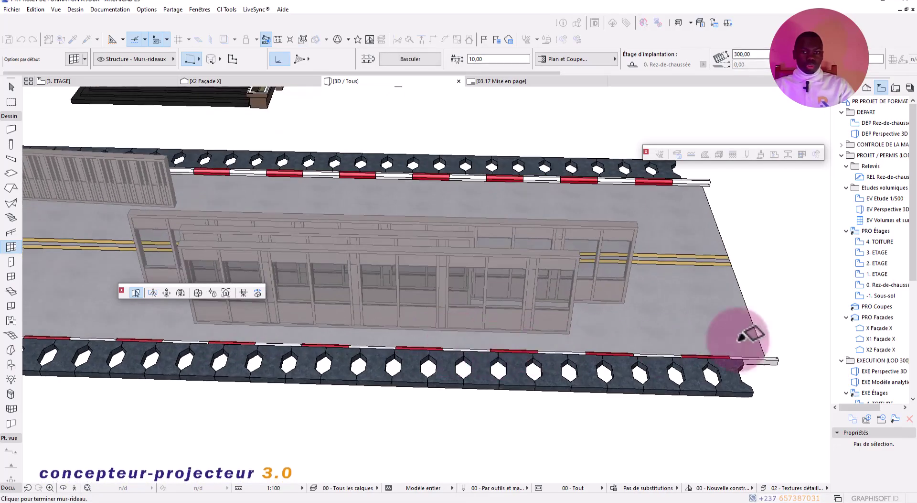
key(Escape)
key(Escape)
scroll(480, 319, up, 1)
shift+middle_drag(481, 319, 526, 351)
key(Escape)
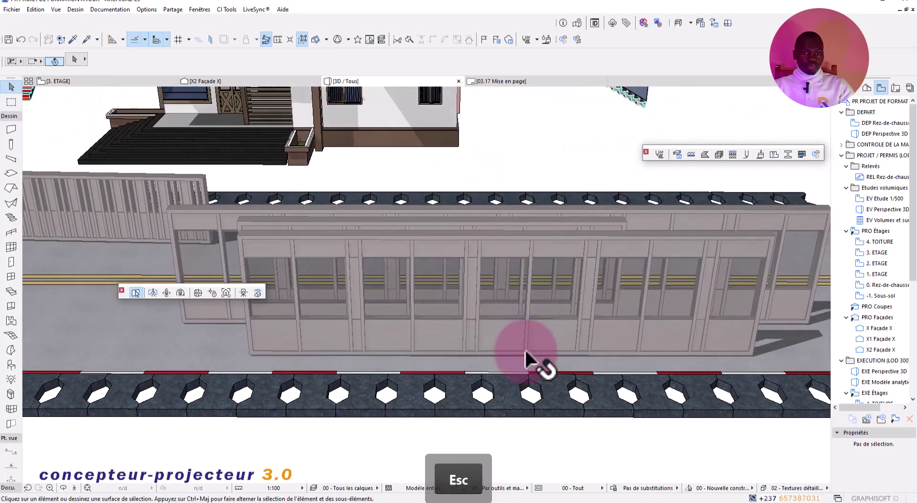
Delete the three trial curtain walls from the road, keeping the existing slatted fence
click(522, 336)
key(Delete)
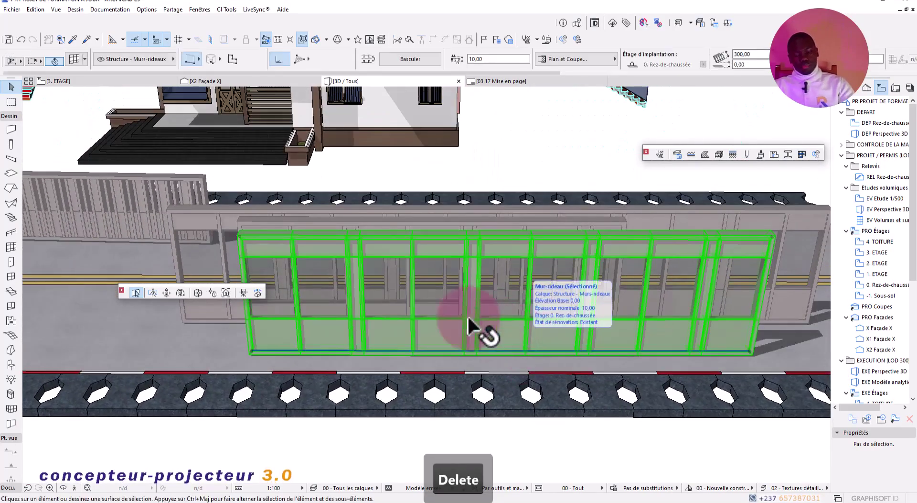
click(383, 320)
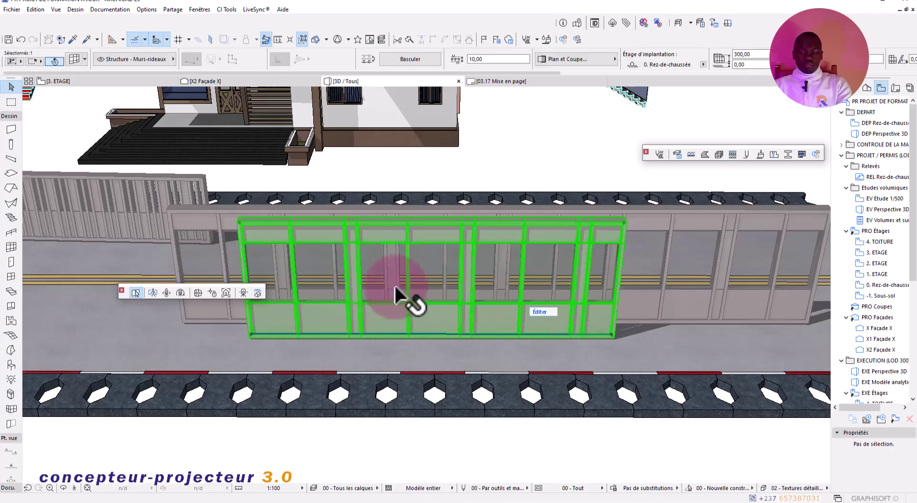
key(Delete)
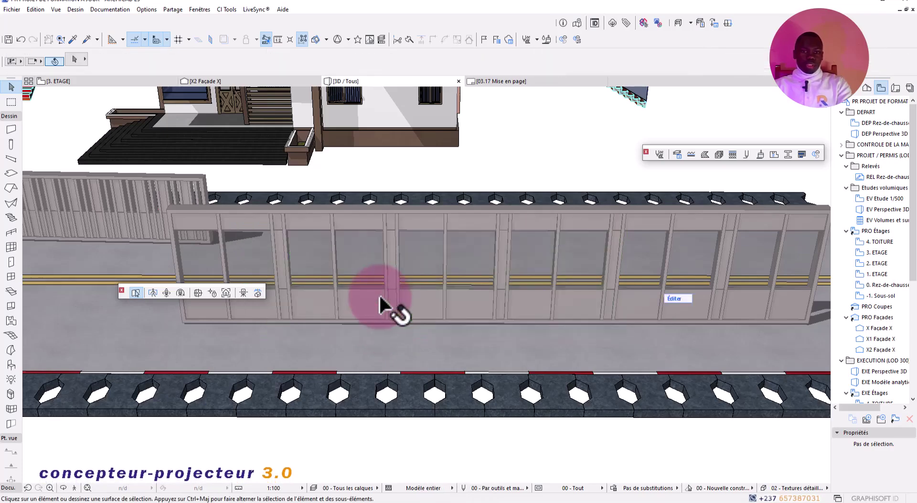
click(380, 296)
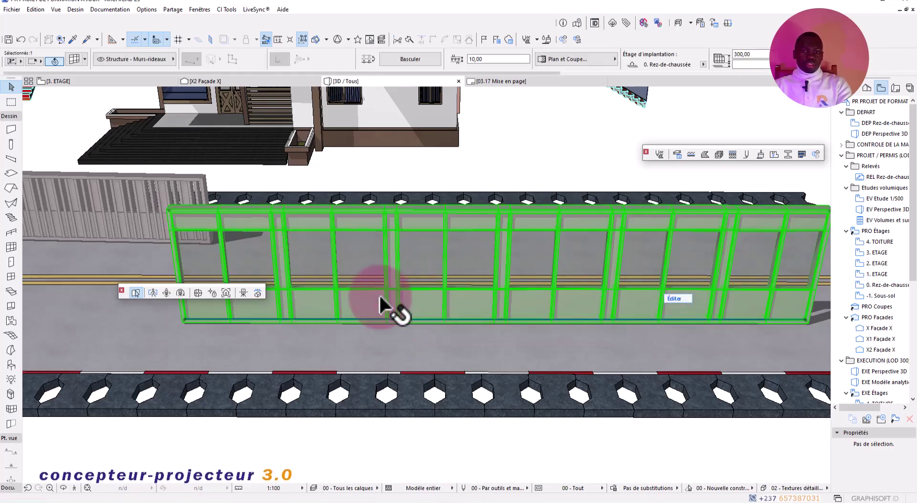
key(Delete)
click(134, 225)
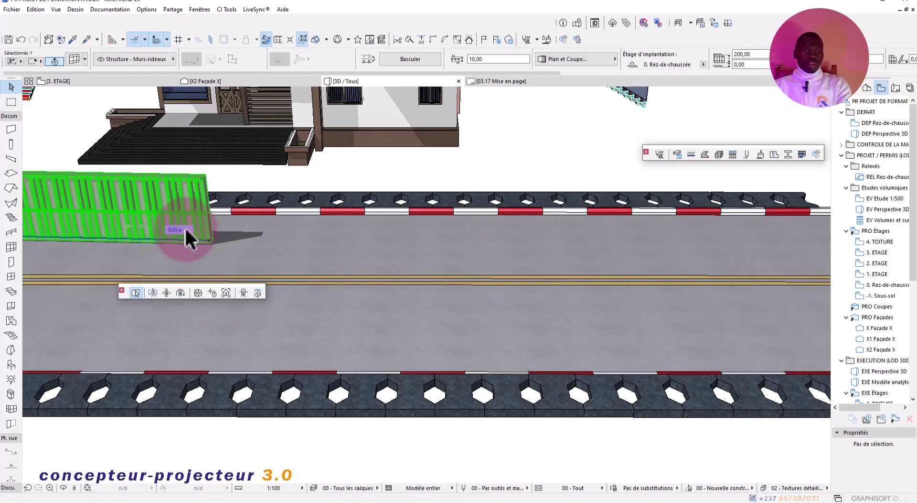
key(Escape)
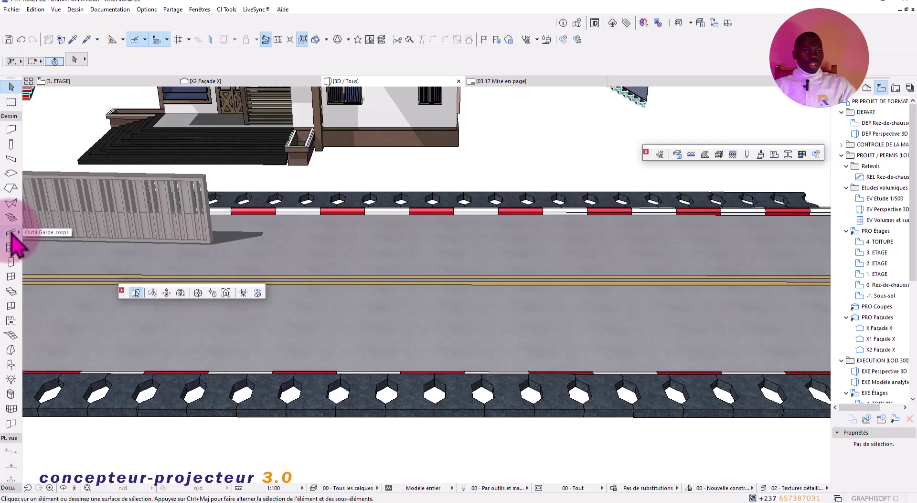
Set the default curtain wall's column division to Nombre de divisions and accept the settings
click(12, 247)
double_click(12, 247)
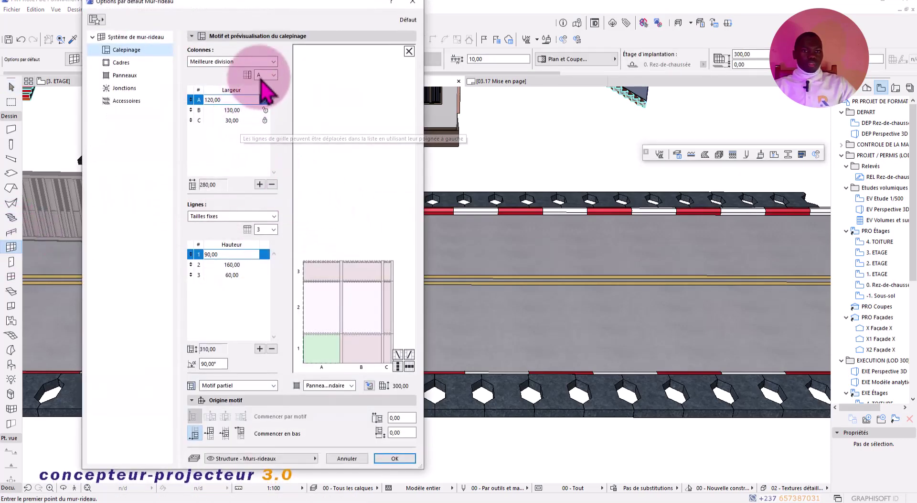
click(266, 64)
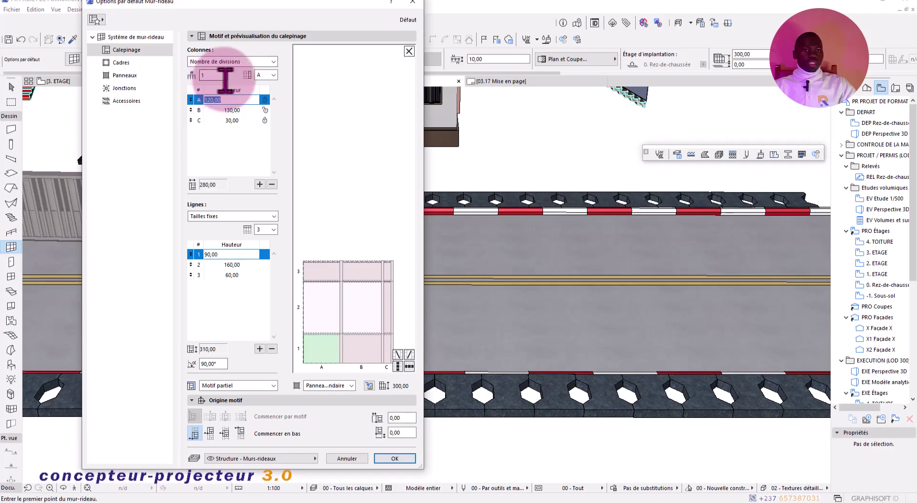
click(395, 458)
Draw a long straight curtain wall along the road, from beside the slatted fence to near the road's far end
click(304, 310)
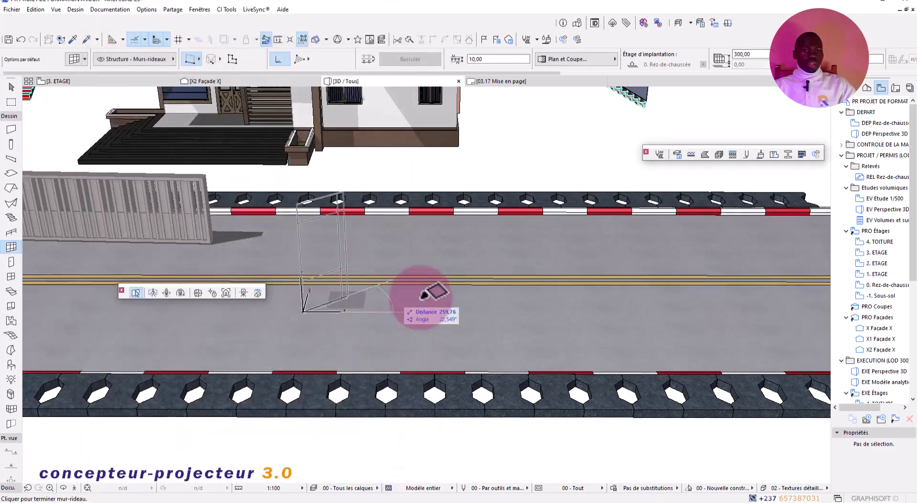
scroll(608, 321, down, 1)
middle_drag(600, 314, 339, 316)
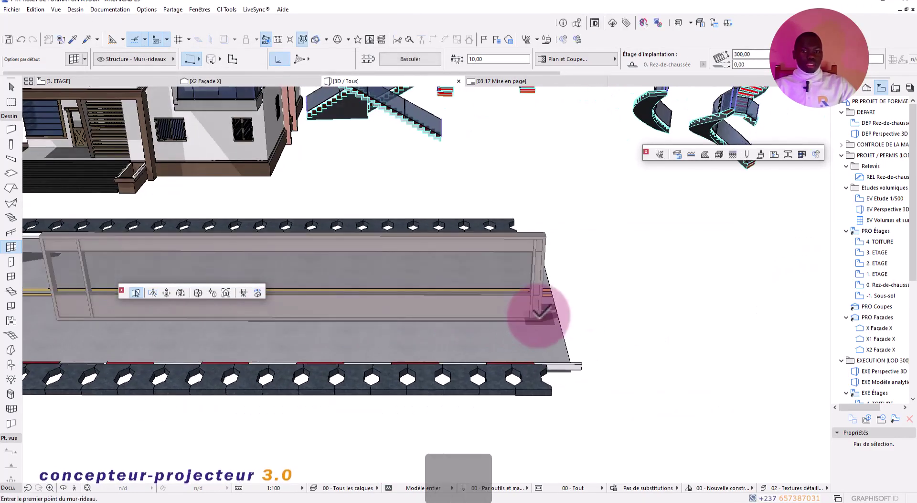
key(Escape)
Set the new trial curtain wall's number of column divisions to 3, accept the settings and deselect it
scroll(496, 308, down, 1)
middle_drag(388, 311, 485, 311)
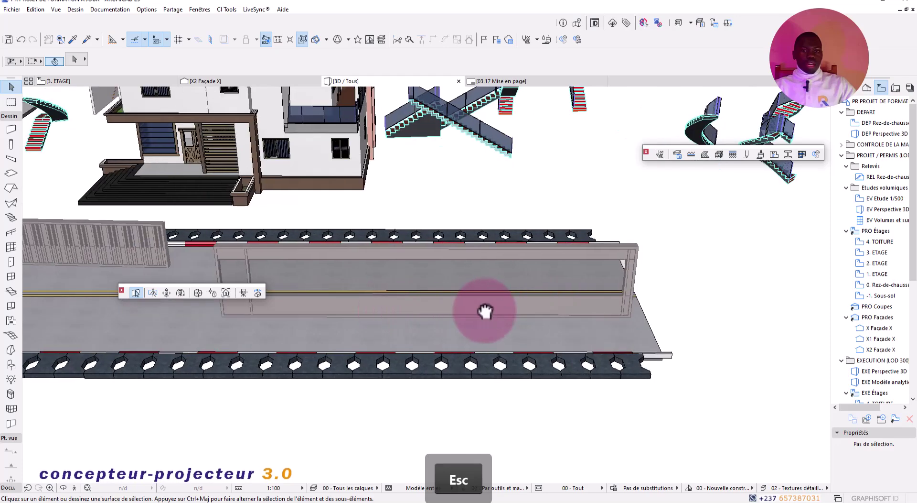
middle_drag(405, 307, 474, 311)
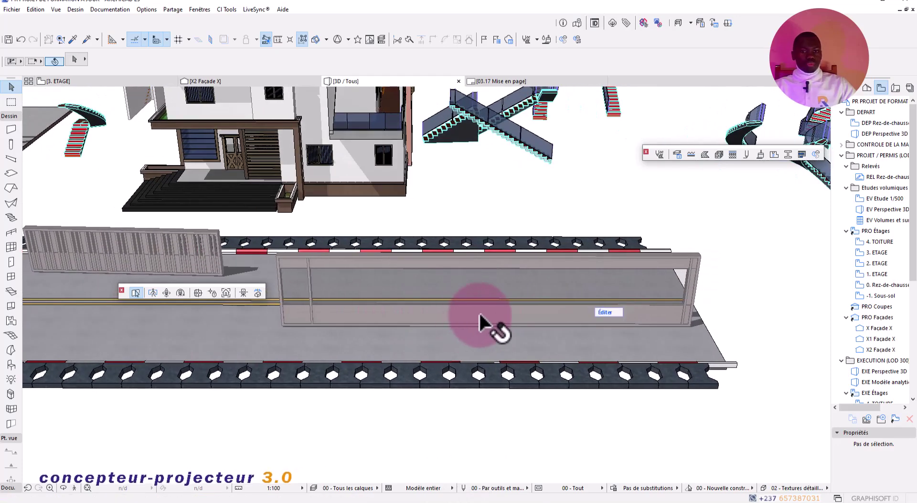
click(479, 313)
key(o)
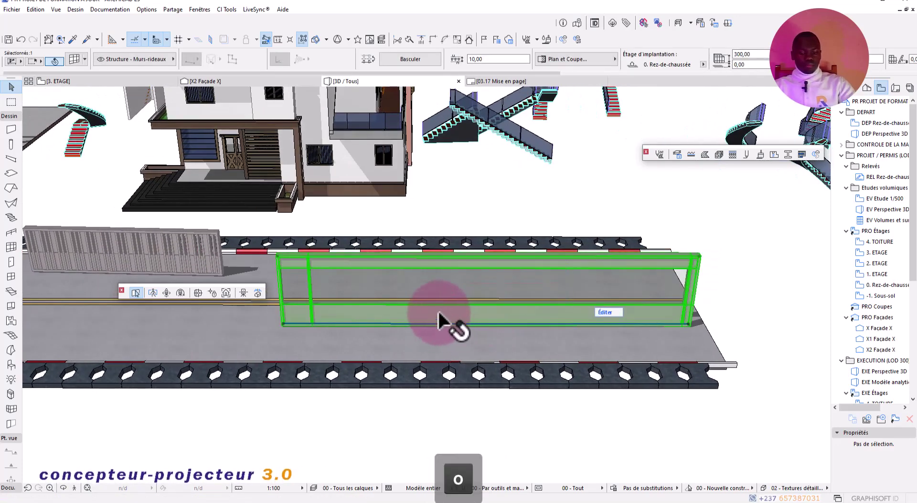
double_click(441, 315)
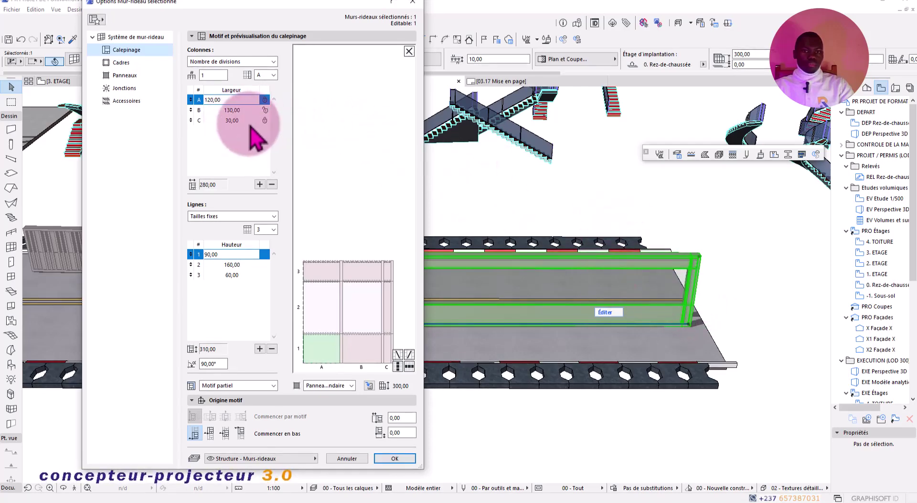
double_click(211, 74)
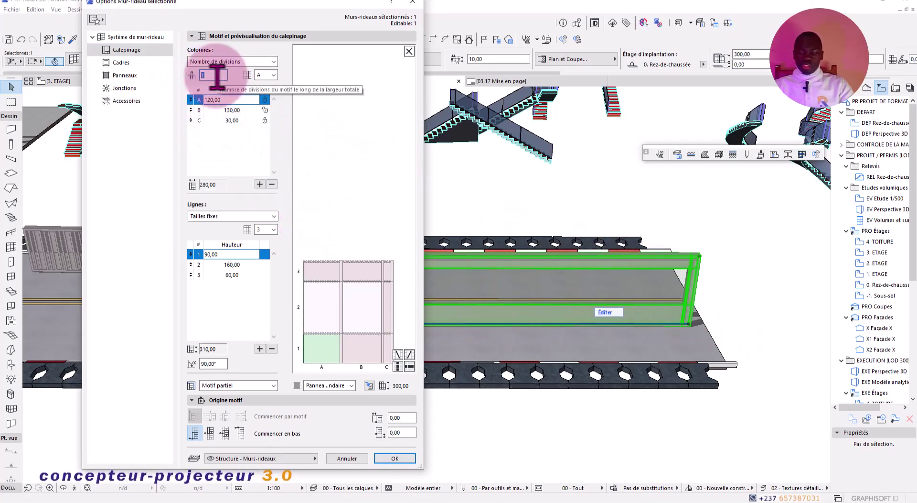
key(Page_Down)
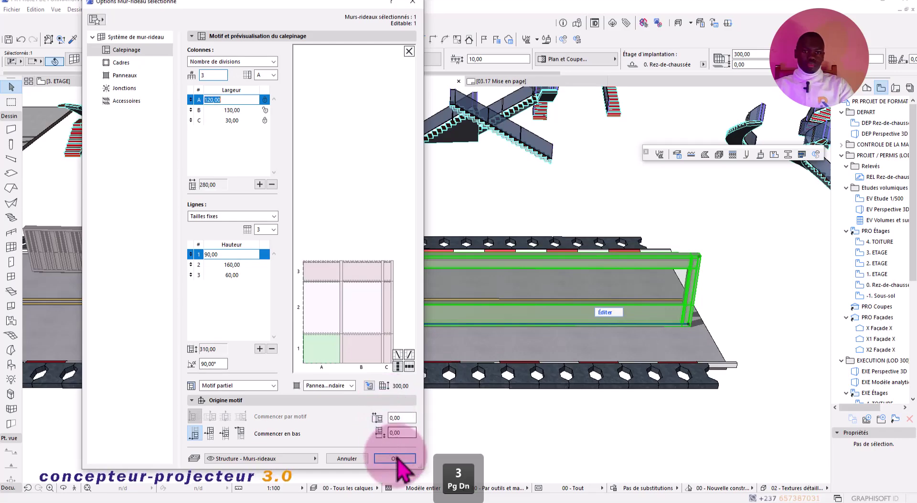
click(396, 456)
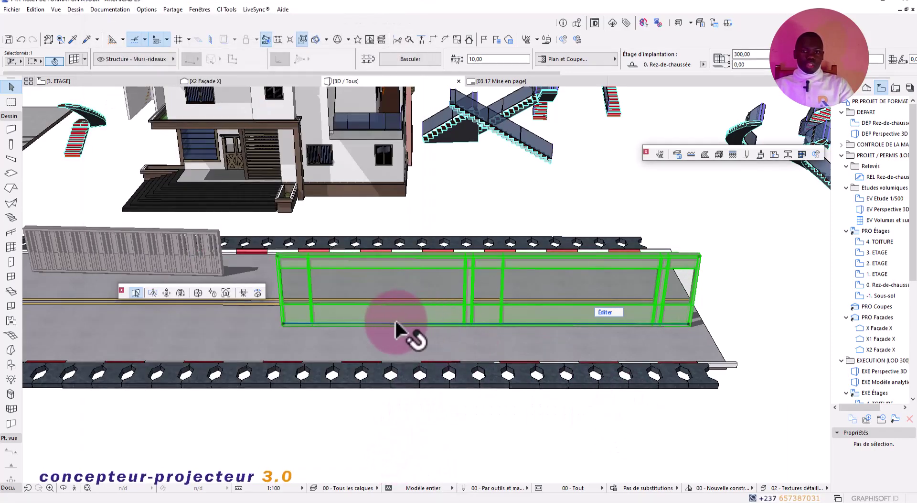
click(365, 397)
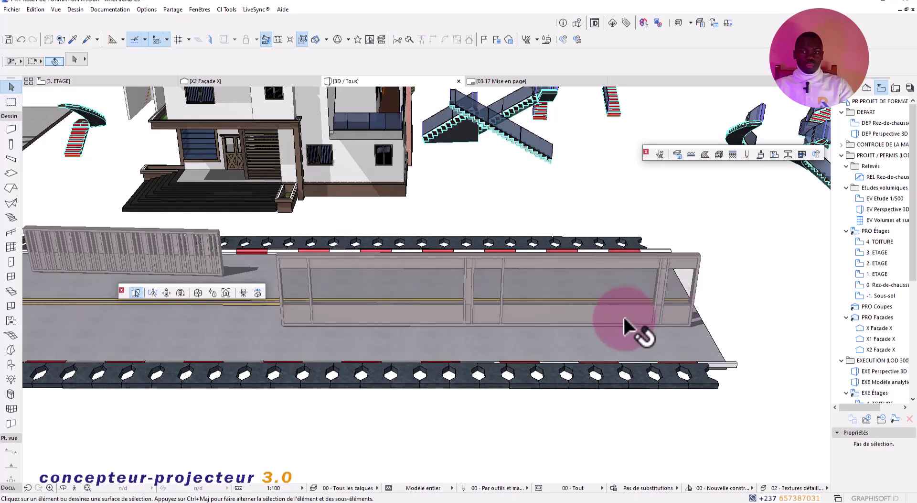
Select the three-division trial curtain wall together with the slatted fence on the road and delete them
shift+middle_drag(623, 314, 578, 315)
click(535, 314)
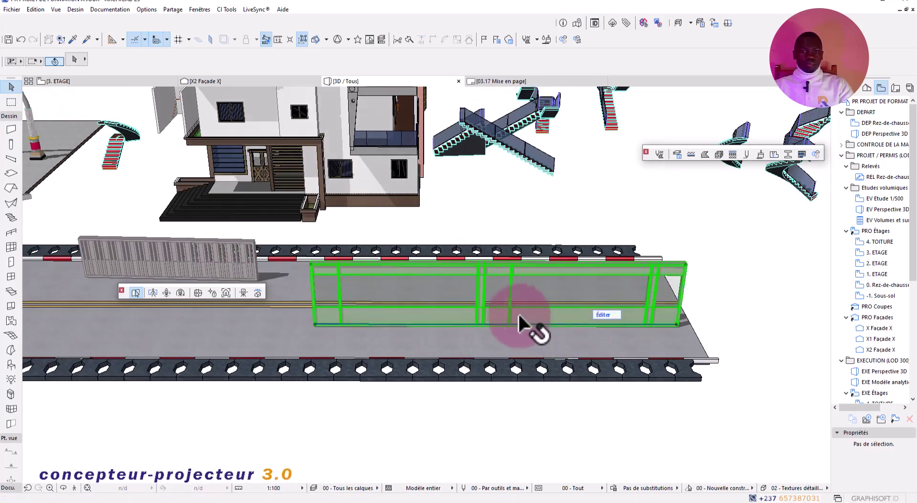
scroll(518, 312, down, 5)
middle_drag(468, 313, 483, 327)
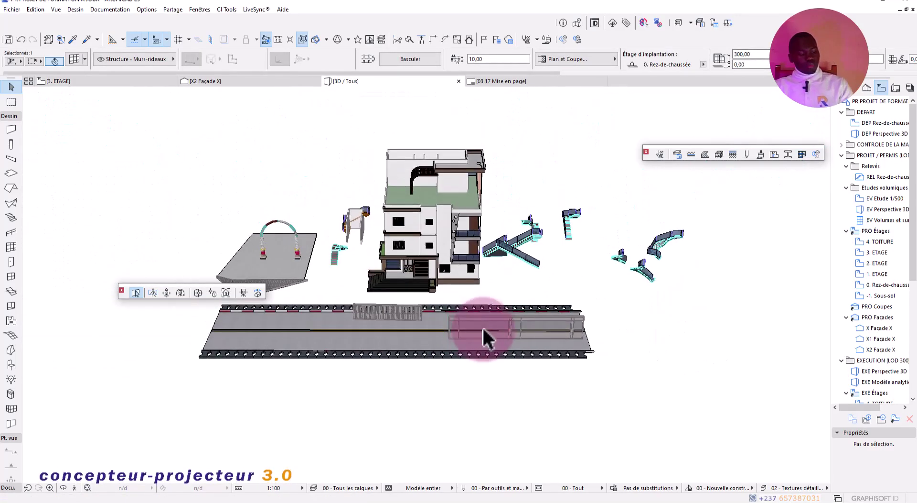
shift+click(391, 314)
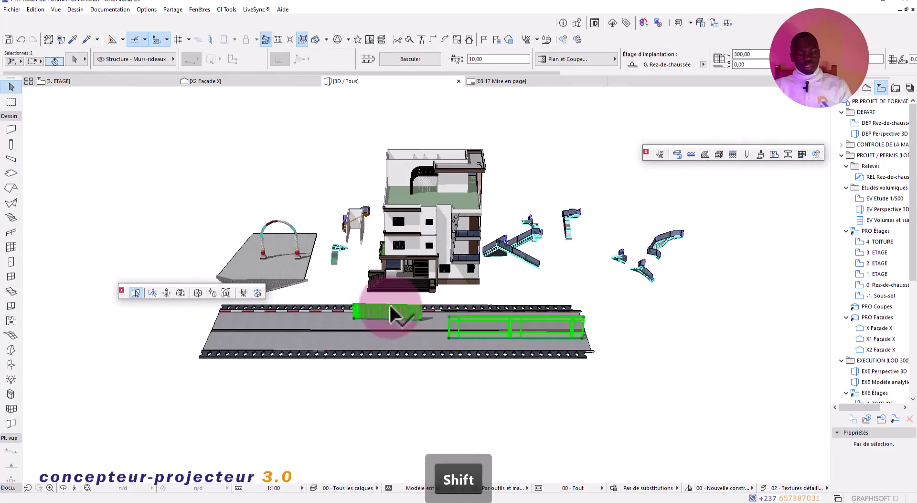
key(Delete)
In the default curtain wall's grid, assign Cadre - Traverse to all segments of the two vertical frame lines between columns A, B and C
click(17, 249)
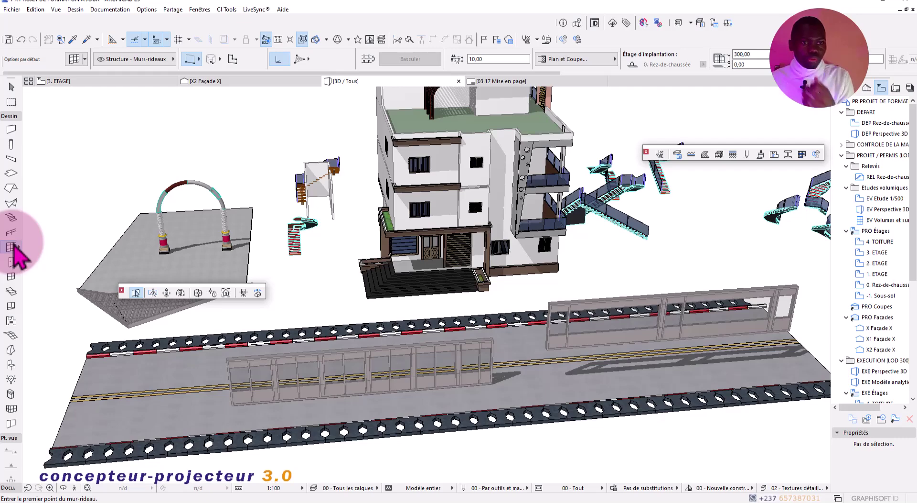
double_click(11, 247)
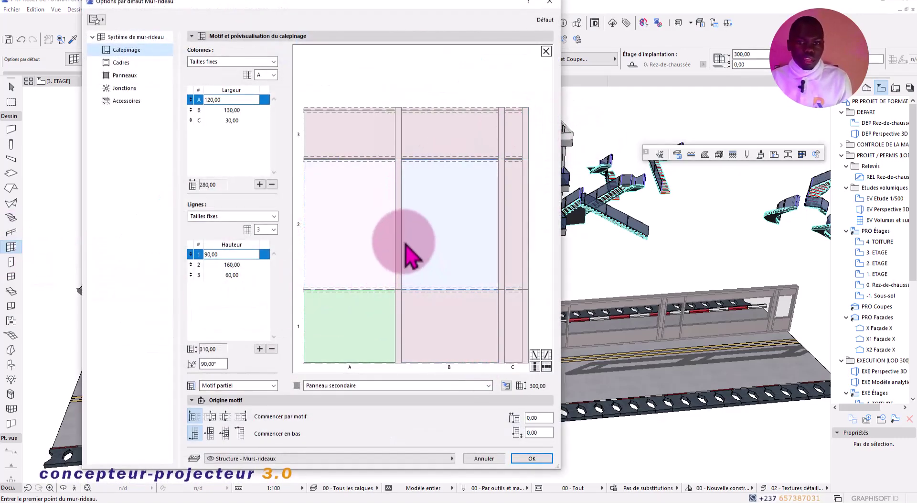
click(403, 229)
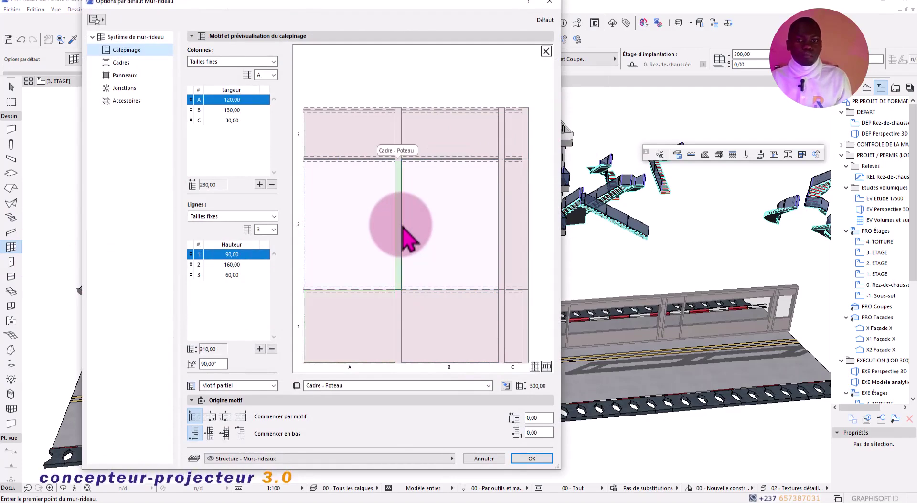
key(shift)
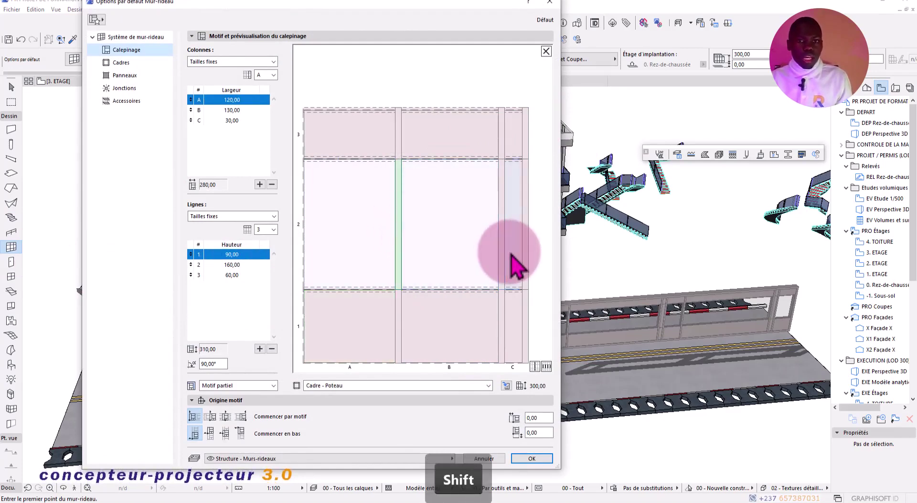
shift+click(504, 239)
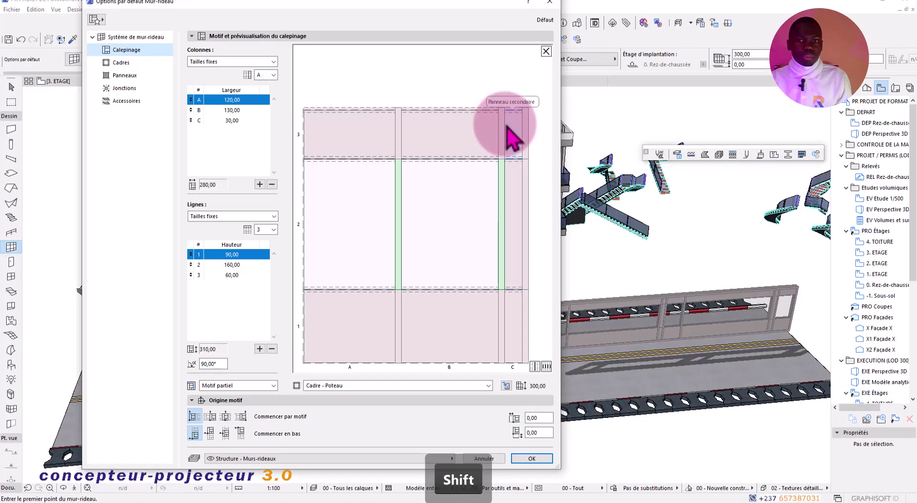
shift+click(503, 136)
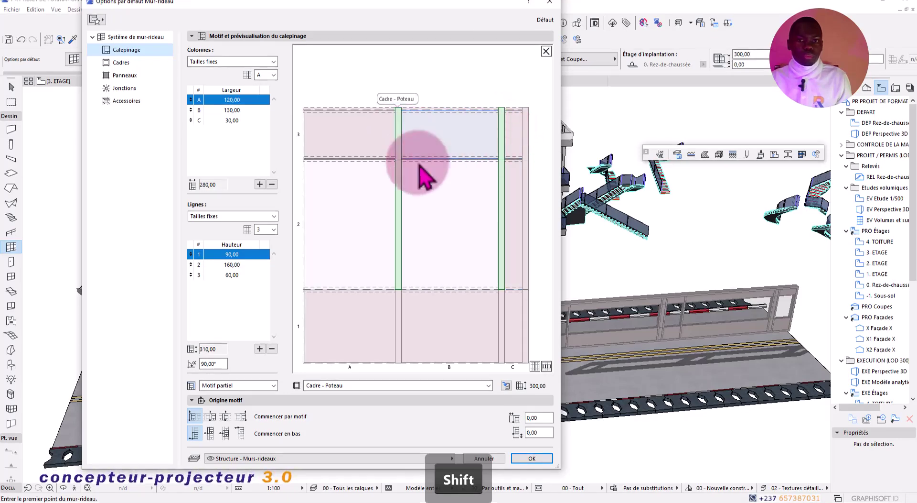
shift+click(400, 348)
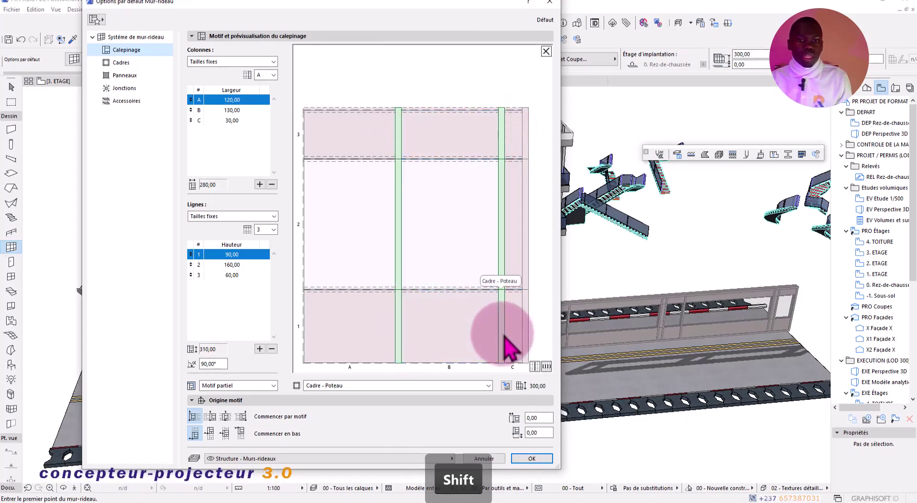
shift+click(503, 339)
click(467, 385)
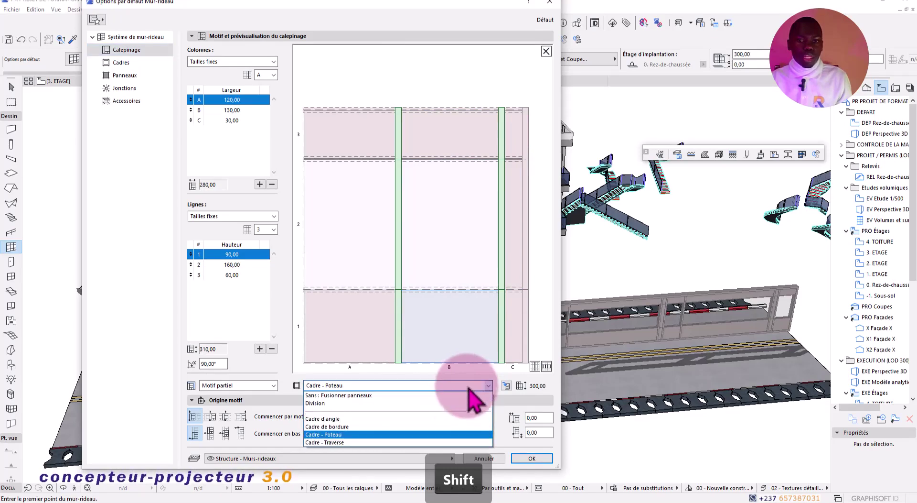
click(444, 442)
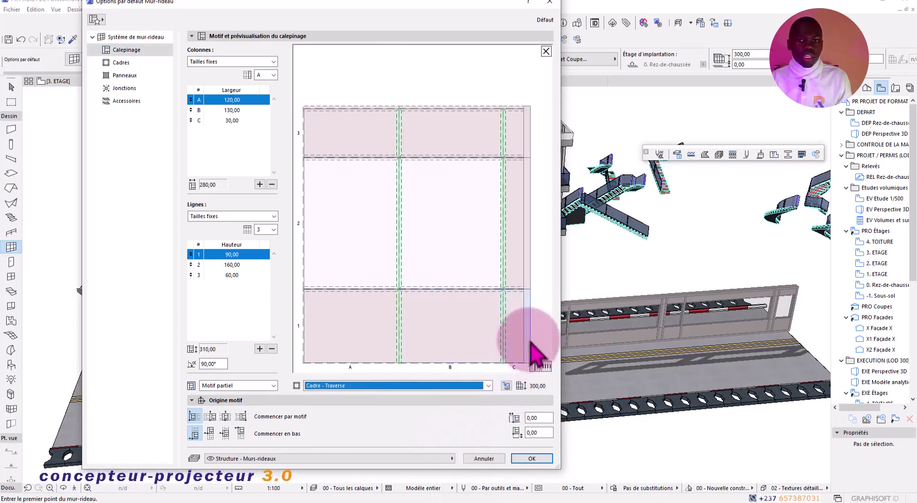
Change the default curtain wall's Cadre - Traverse frame type to Invisible and accept the settings
click(518, 250)
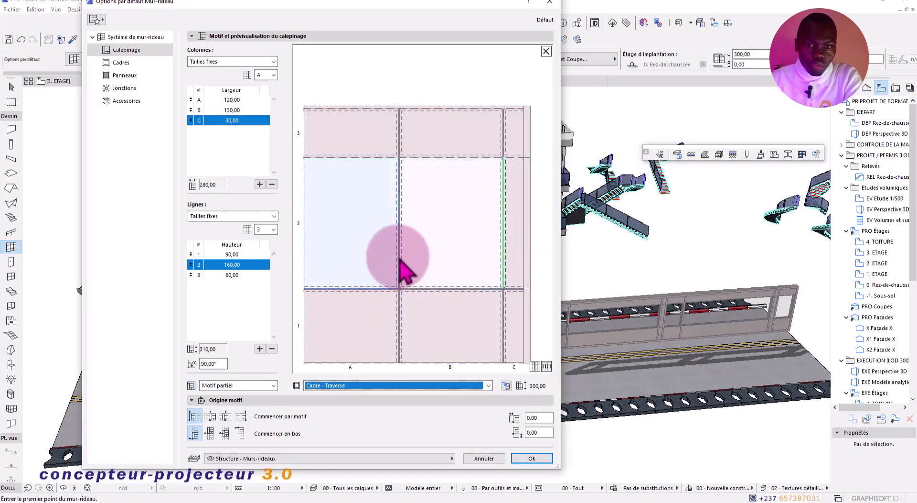
click(400, 142)
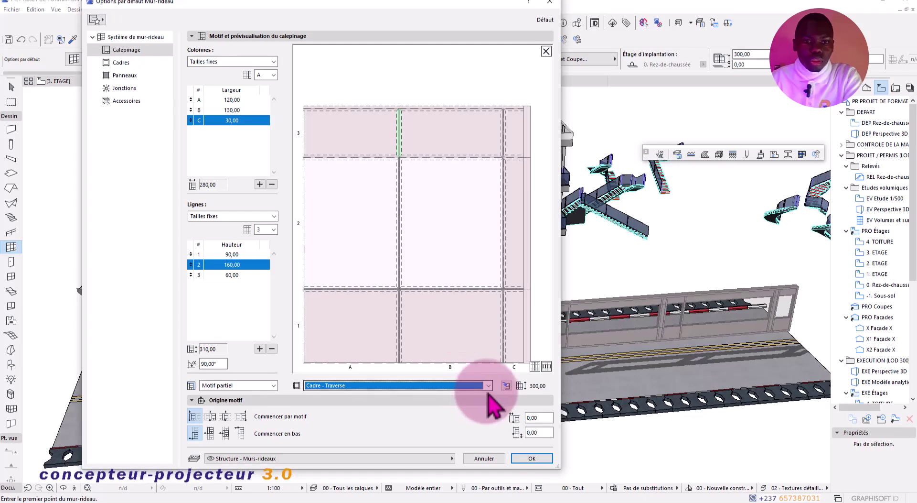
click(400, 235)
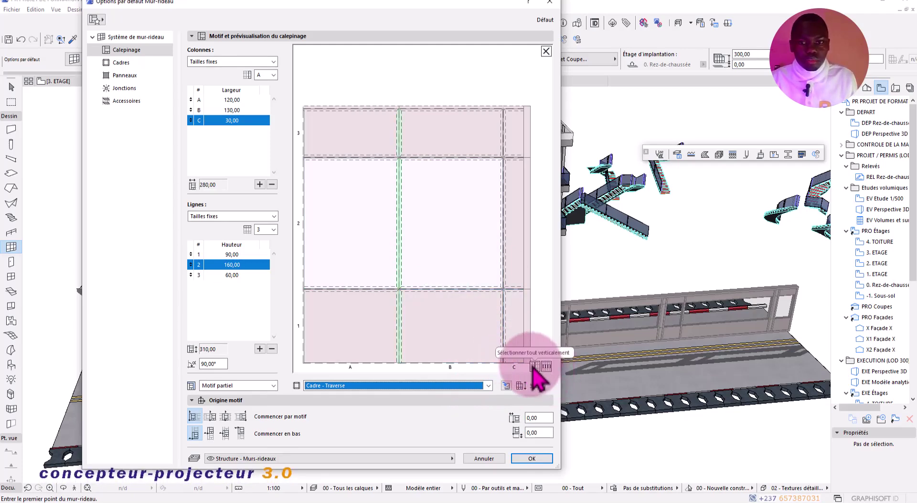
shift+click(503, 337)
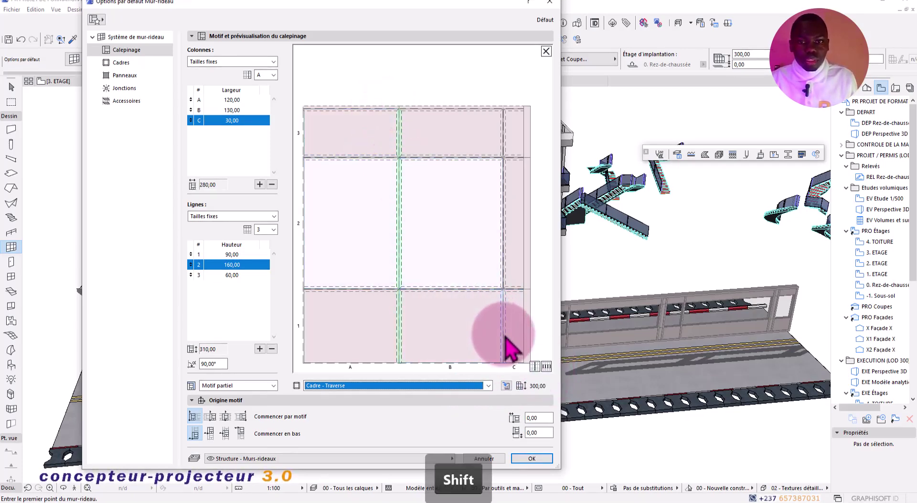
click(506, 385)
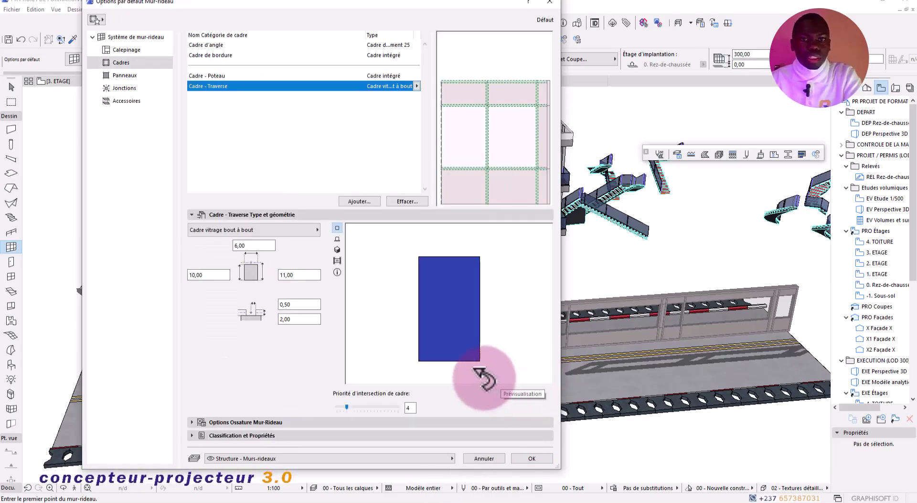
click(317, 230)
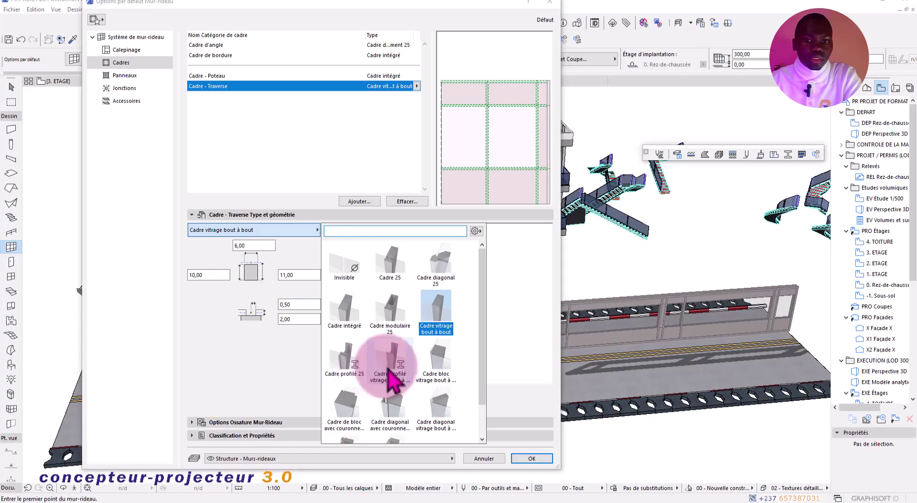
click(339, 258)
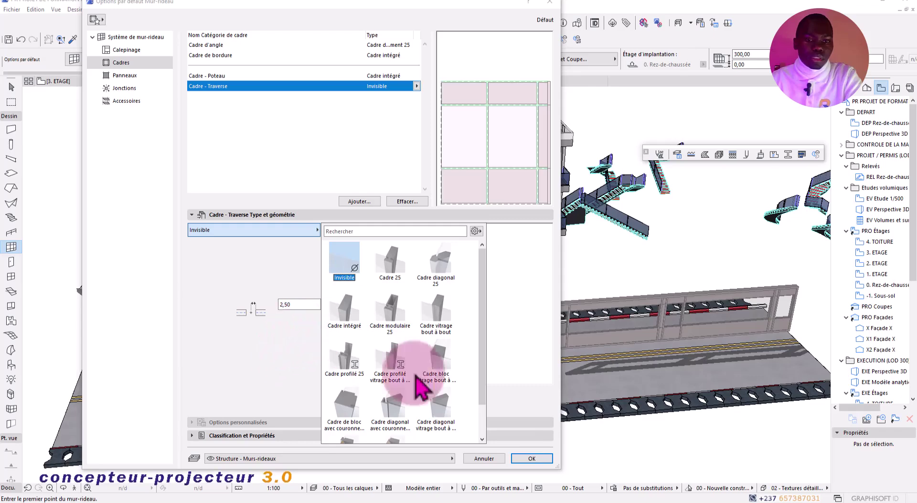
click(527, 461)
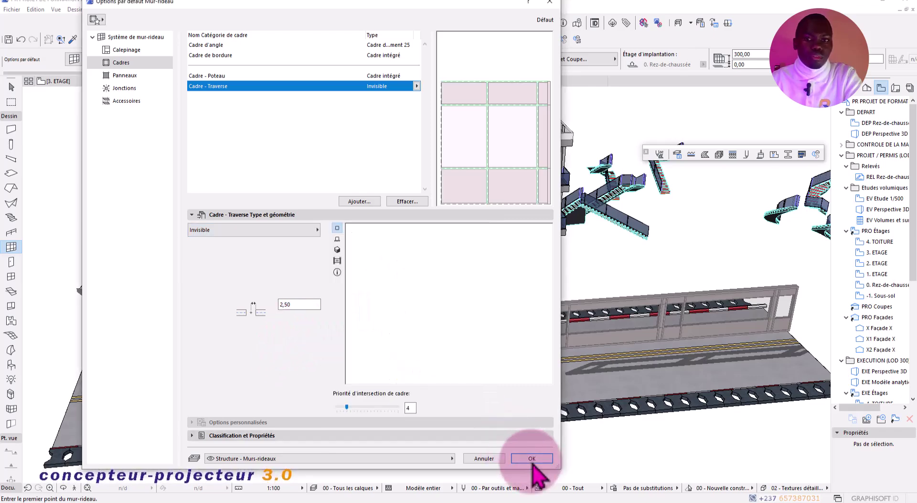
click(532, 458)
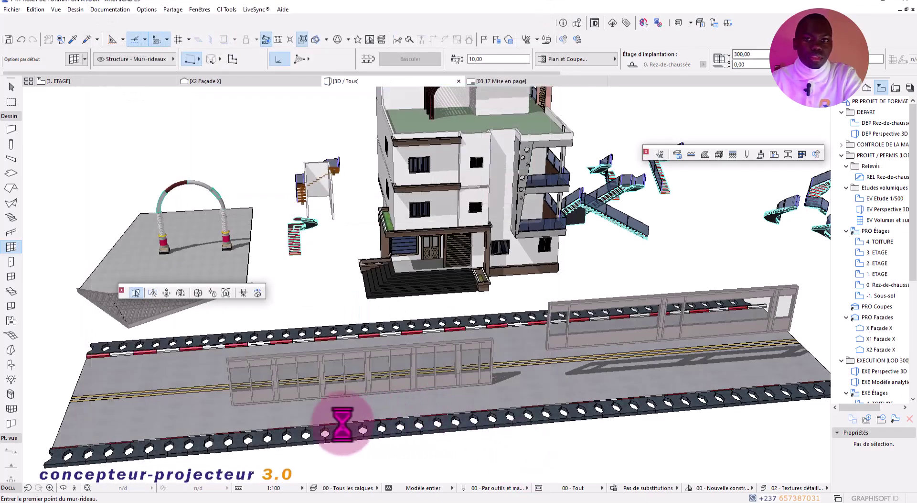
Draw another straight curtain wall with the changed frames on the road, just in front of the fixed-size trial wall
click(258, 417)
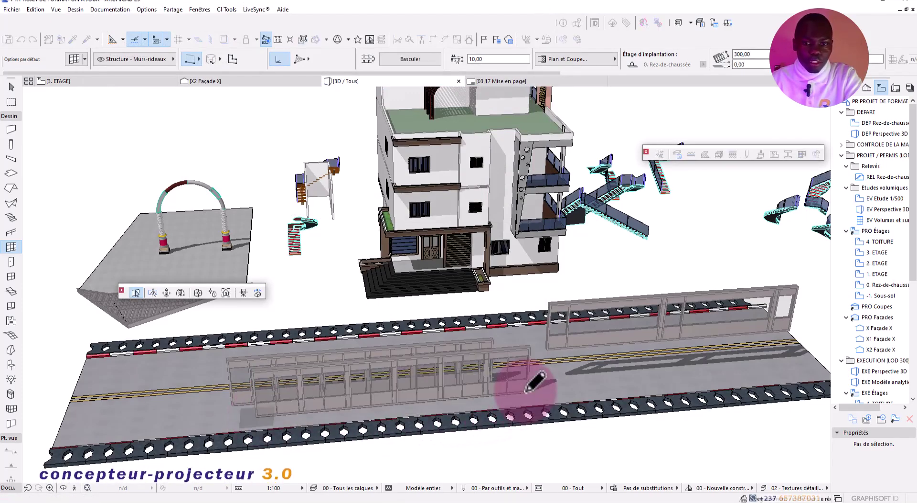
click(527, 391)
key(Escape)
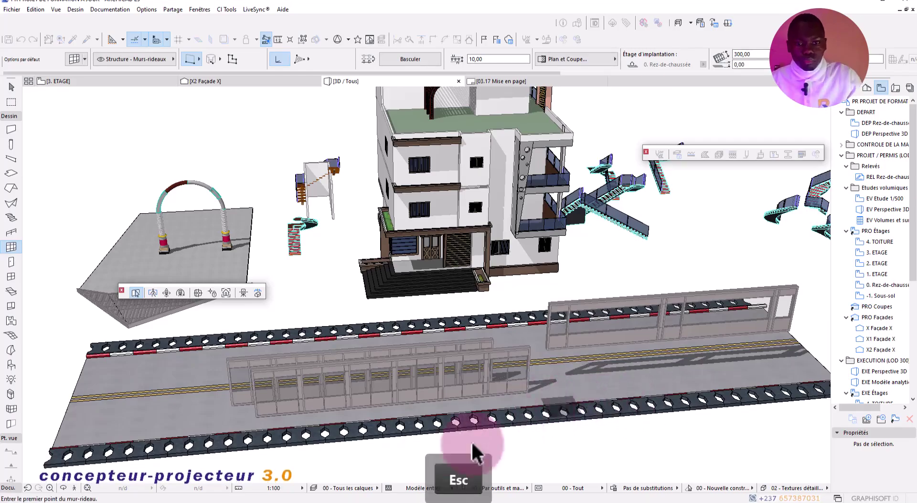
In the new front curtain wall's grid, assign Panneau principal to the cell in column B, row 3
scroll(297, 369, up, 10)
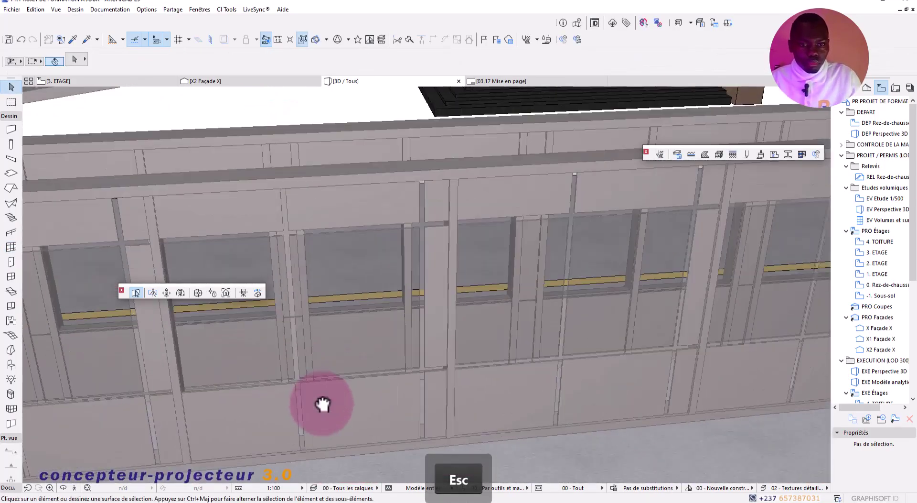
key(Caps_Lock)
middle_drag(323, 404, 305, 359)
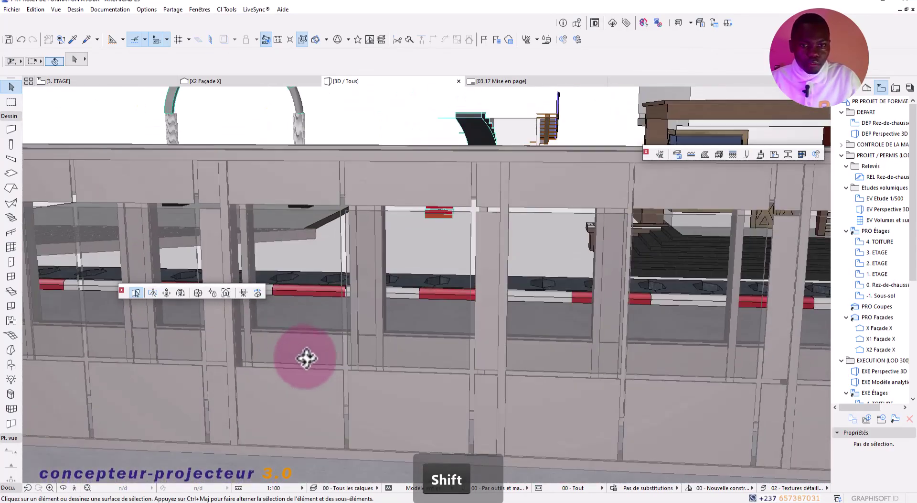
click(392, 388)
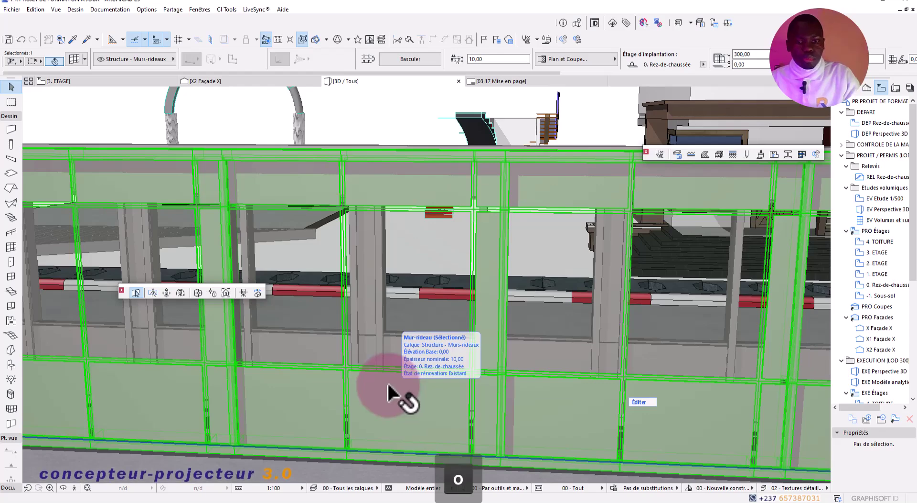
double_click(389, 388)
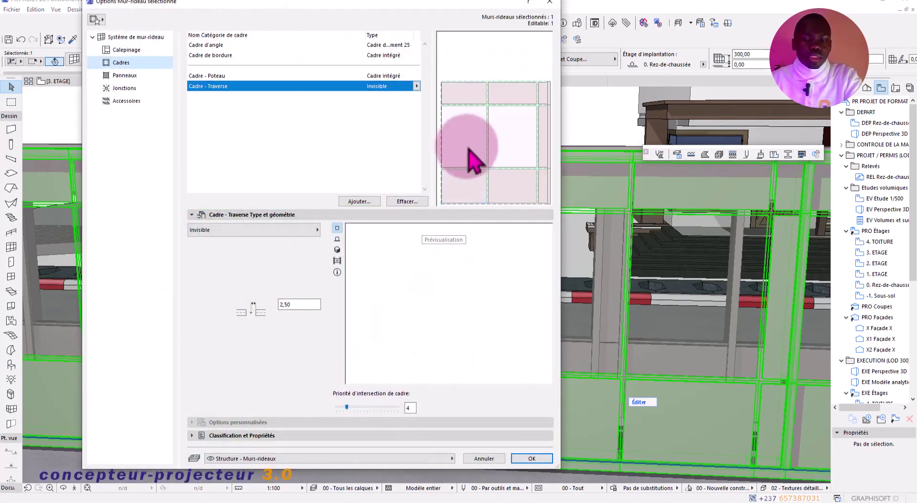
click(476, 131)
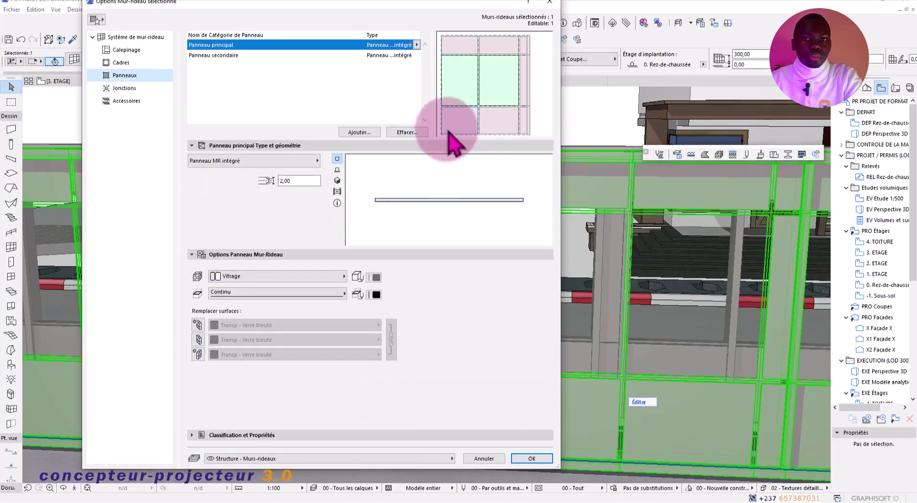
click(129, 56)
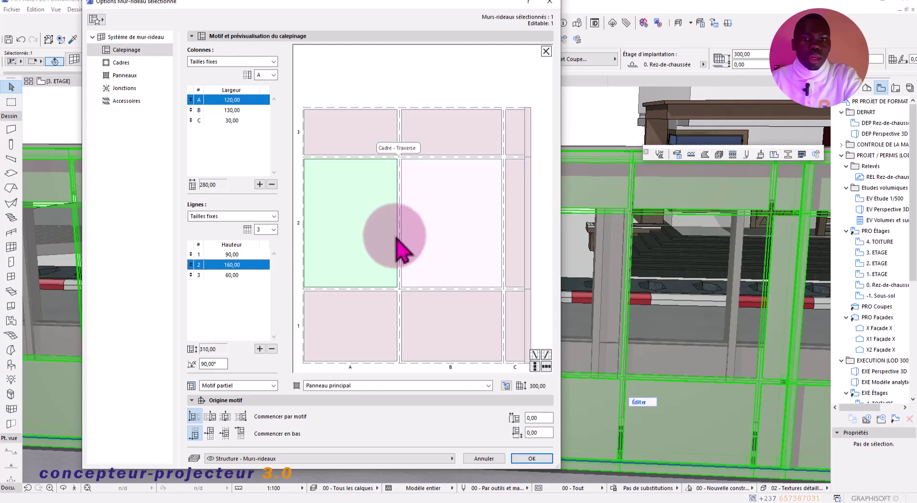
click(464, 137)
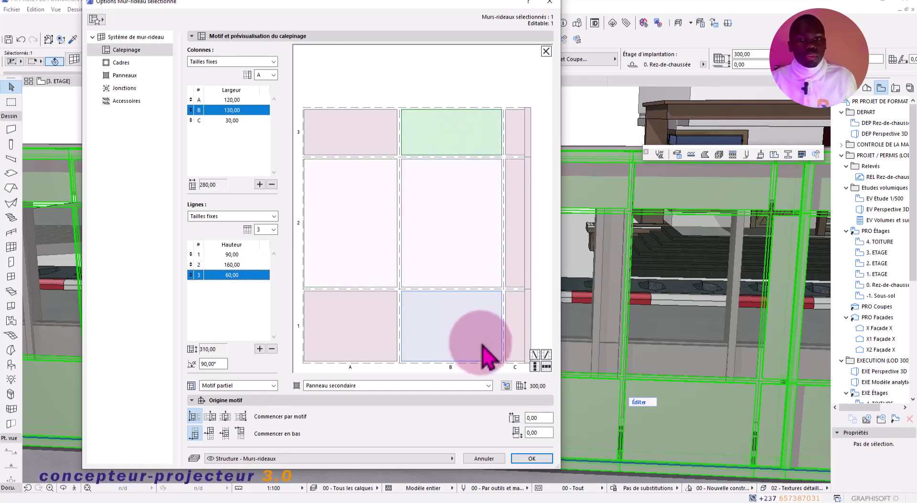
click(482, 385)
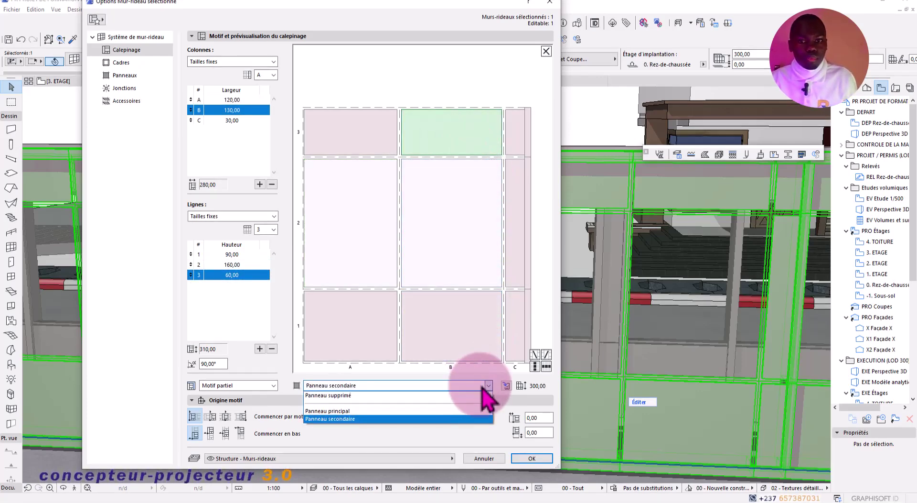
click(465, 411)
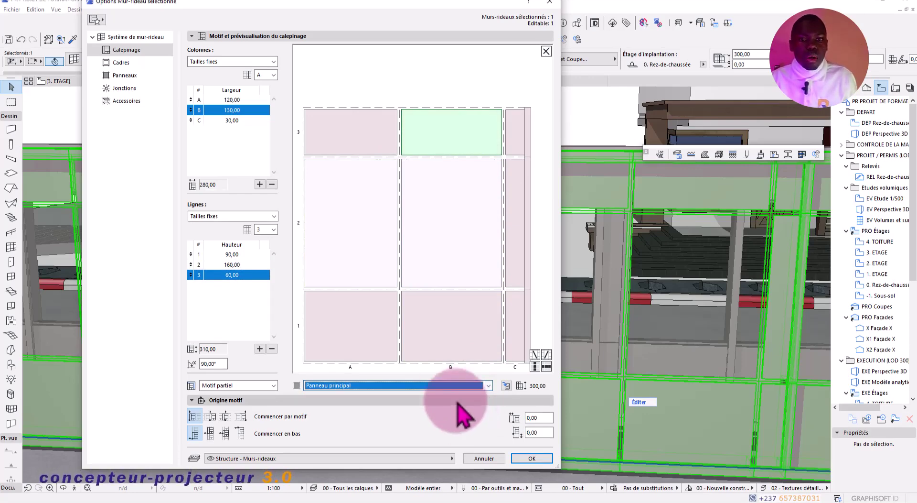
Override the Panneau principal surfaces with linked Transp - Verre bleuté
click(445, 257)
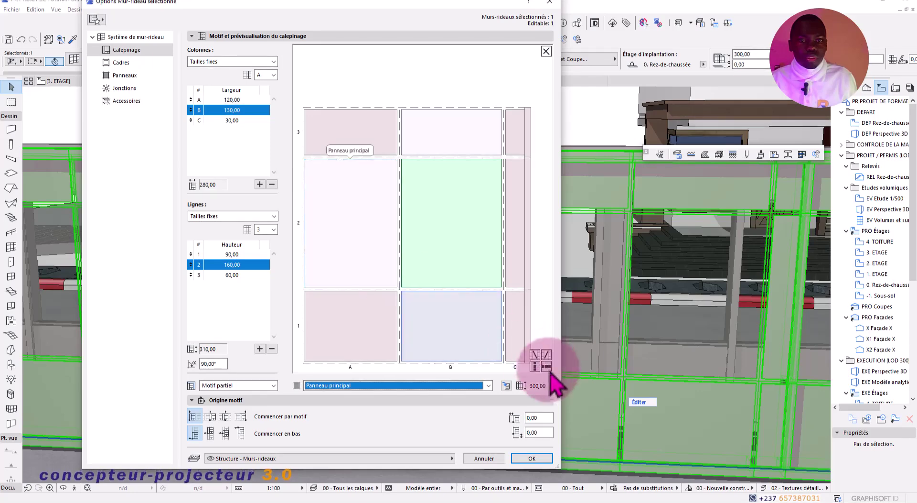
click(506, 388)
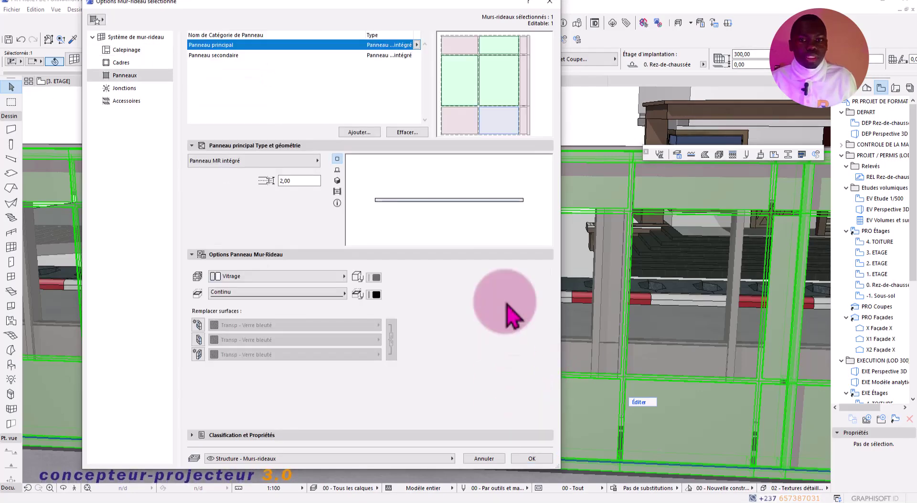
click(198, 325)
click(199, 339)
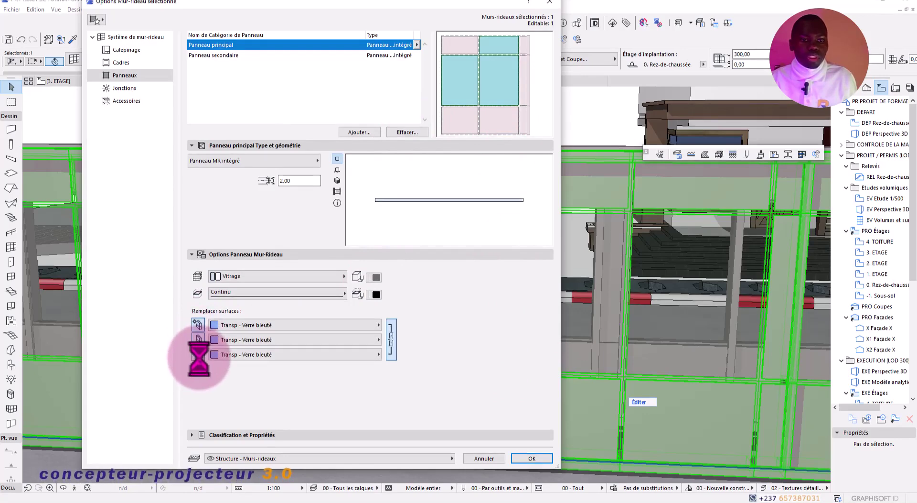
click(253, 327)
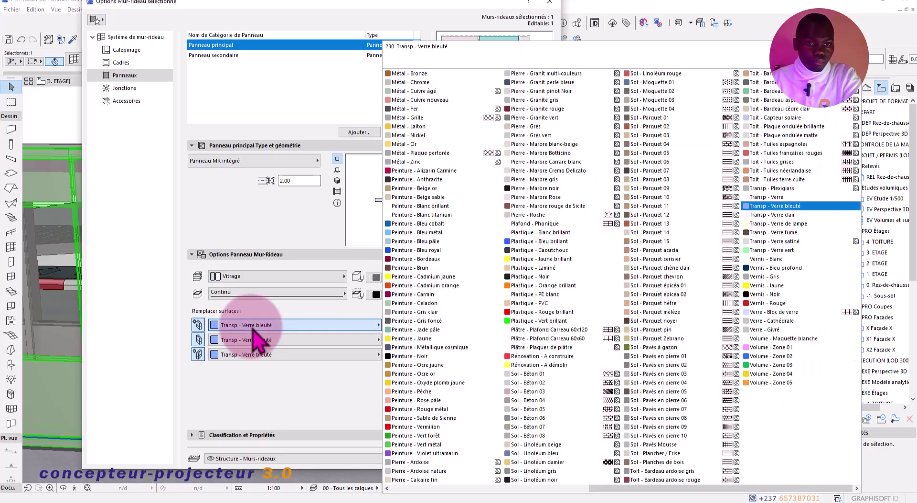
click(764, 206)
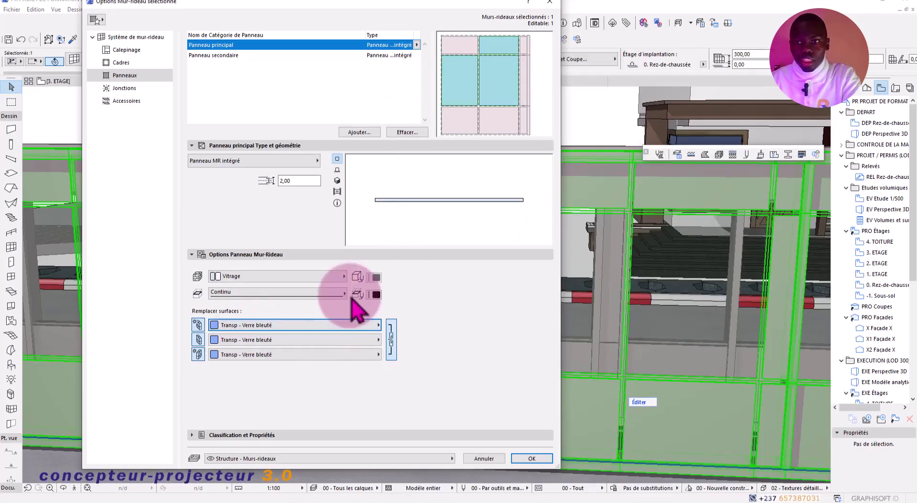
Override all three Panneau secondaire surfaces with linked Déco - Rideau and accept the curtain wall settings
click(469, 127)
click(197, 325)
click(197, 339)
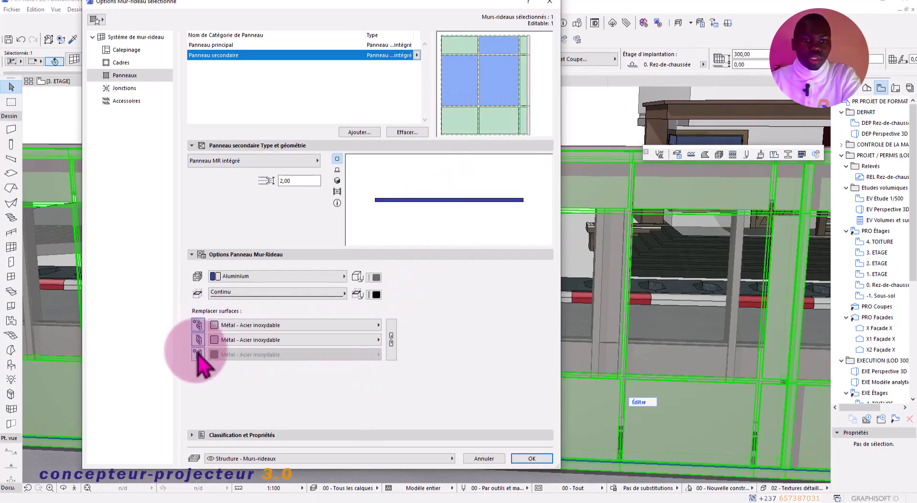
click(197, 354)
click(249, 339)
scroll(640, 286, down, 3)
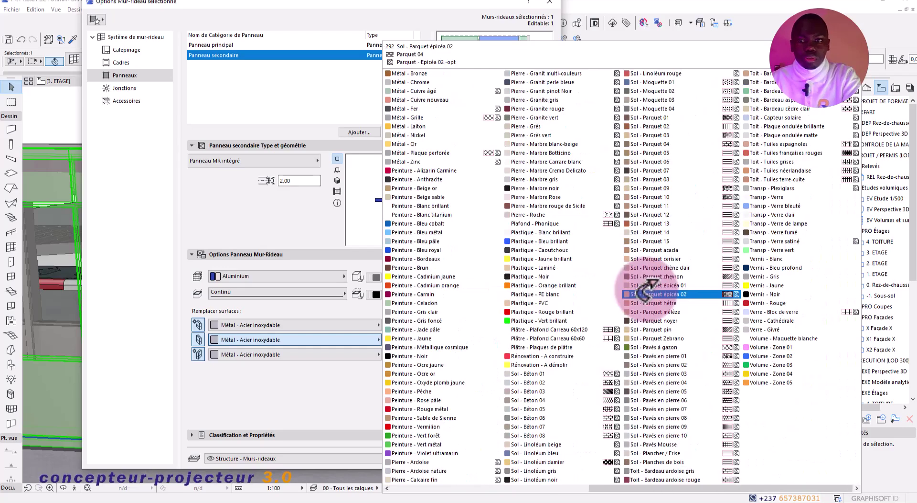
scroll(602, 320, up, 3)
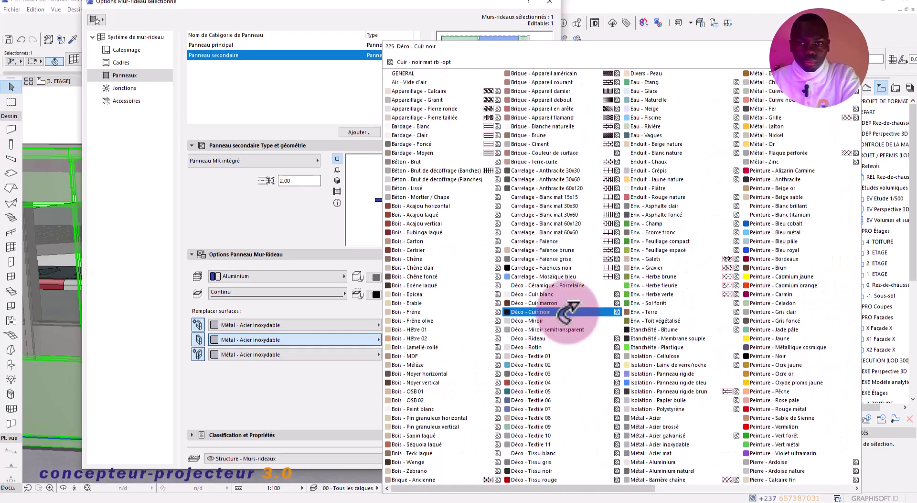
click(544, 338)
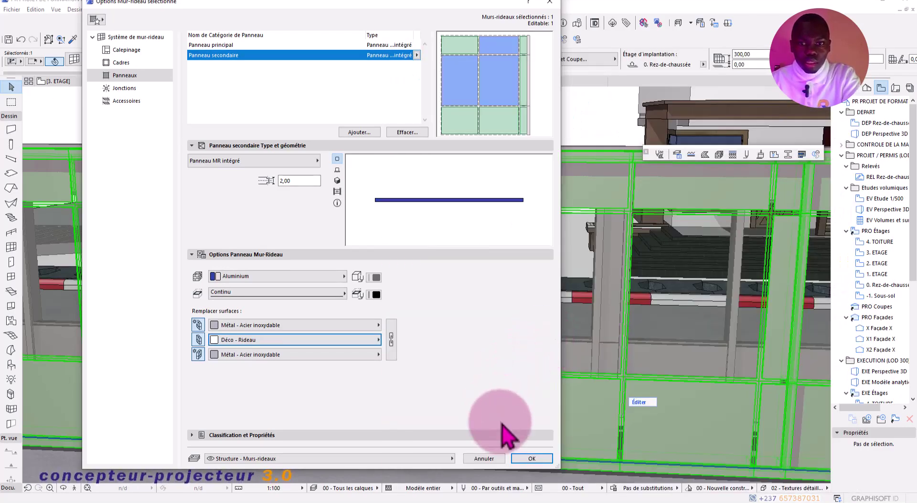
click(391, 340)
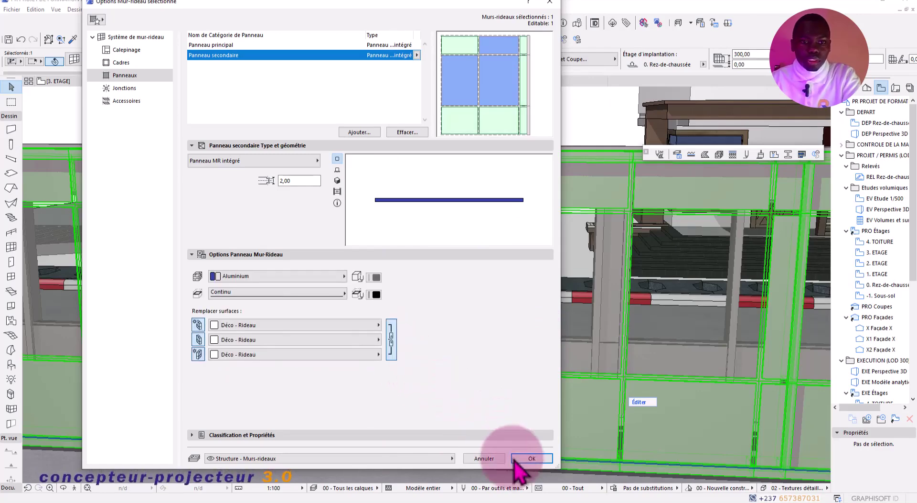
click(531, 458)
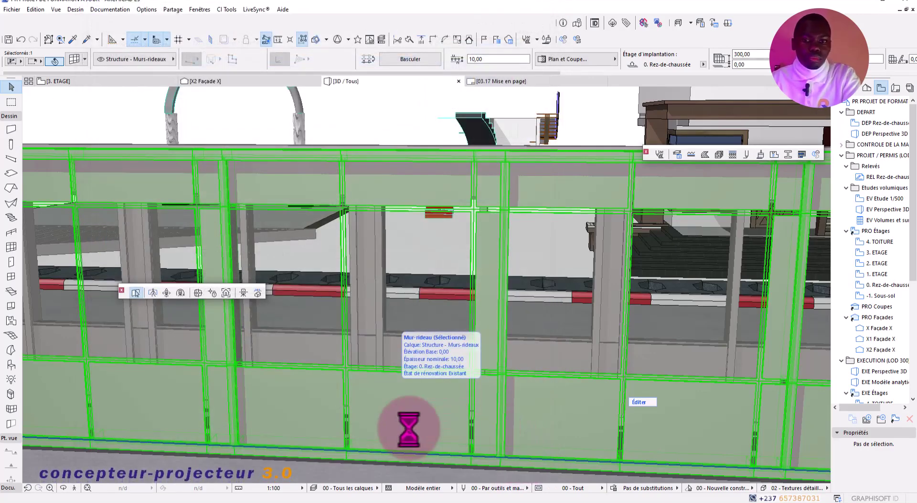
Change the front curtain wall's Panneau secondaire surfaces to Déco - Tissu blanc and accept the settings
scroll(395, 400, down, 3)
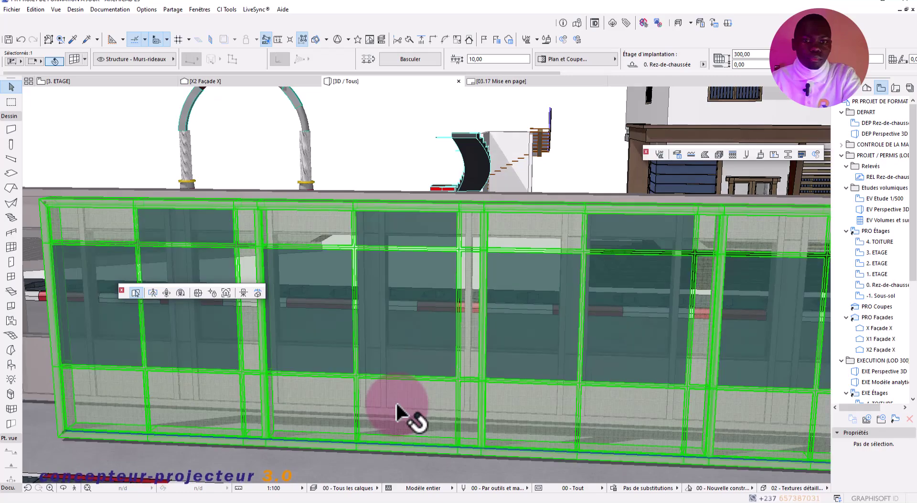
double_click(401, 411)
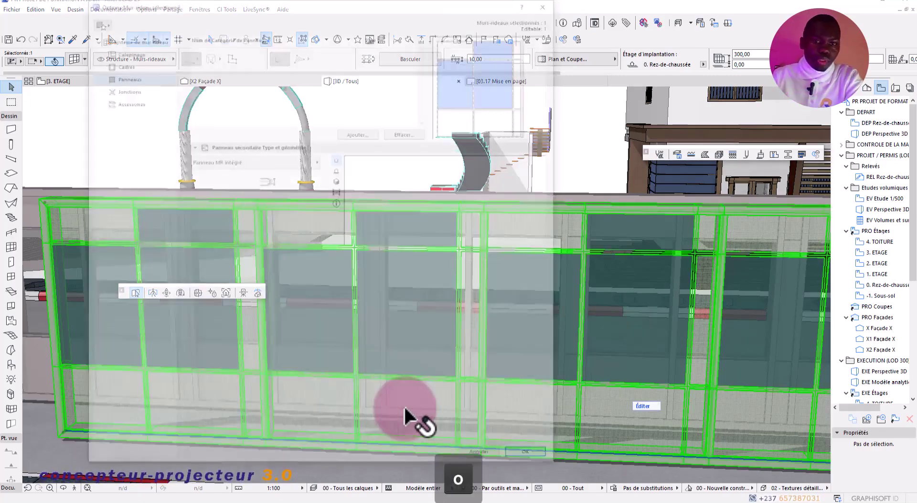
click(332, 326)
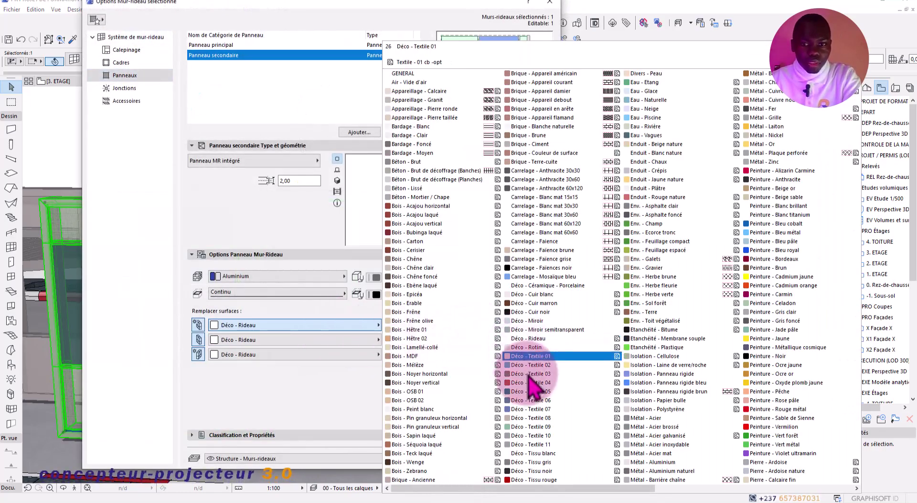
click(548, 456)
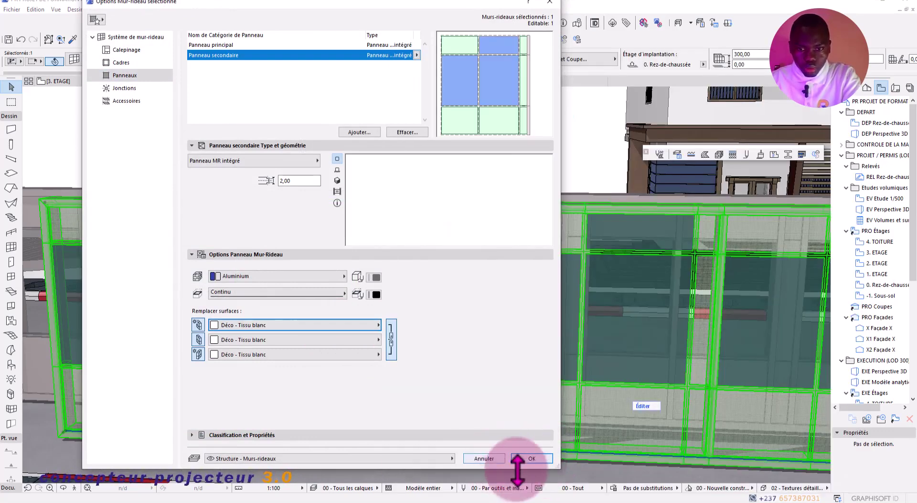
click(539, 459)
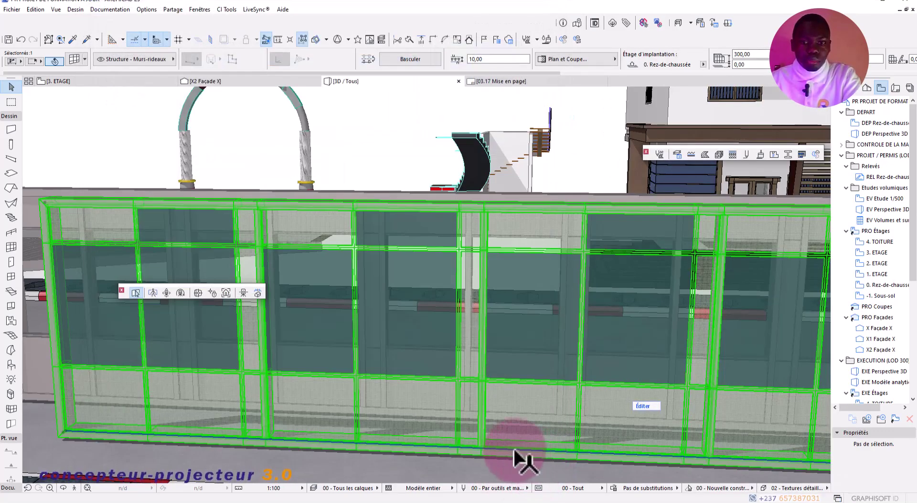
Examine the front curtain wall's new panel surfaces and frames from several angles, comparing it with the trial wall behind
scroll(388, 395, down, 2)
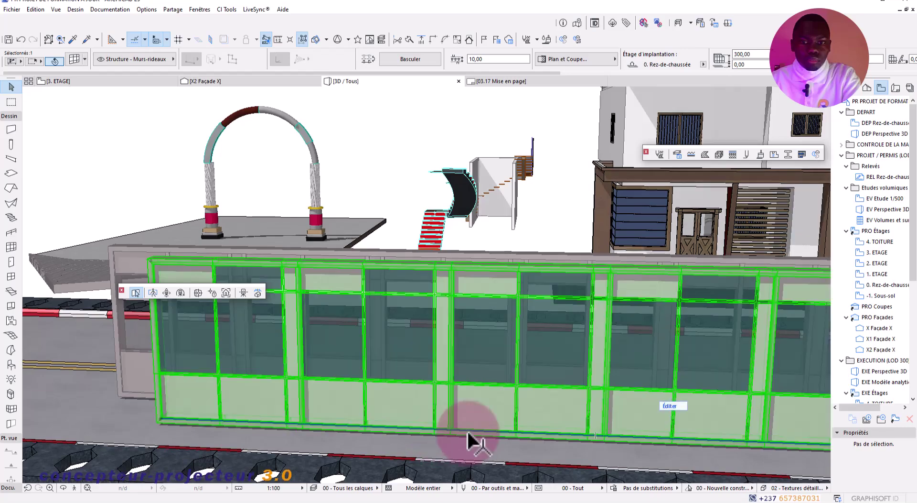
click(466, 429)
key(Escape)
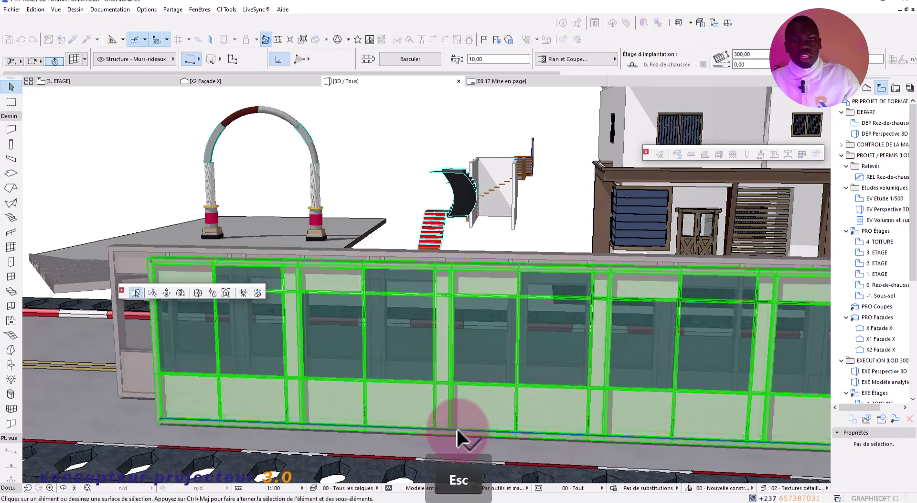
scroll(457, 429, up, 4)
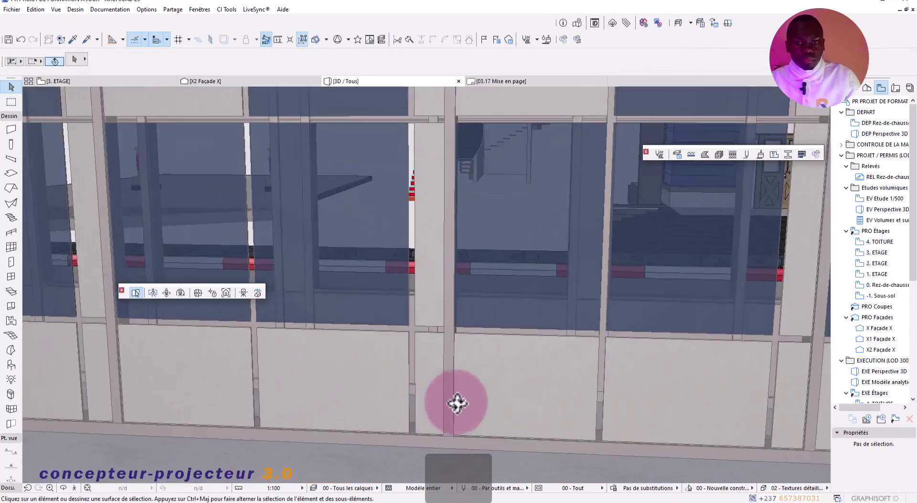
shift+middle_drag(456, 402, 737, 389)
shift+middle_drag(436, 389, 548, 379)
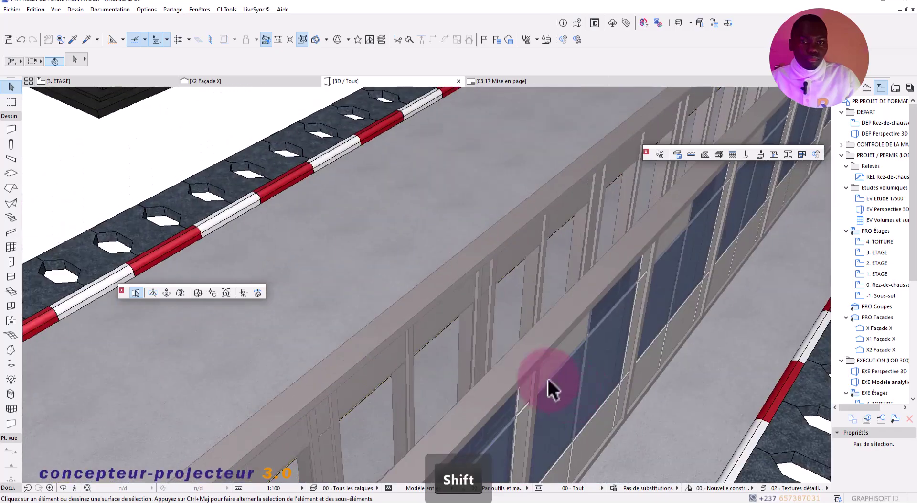
click(453, 282)
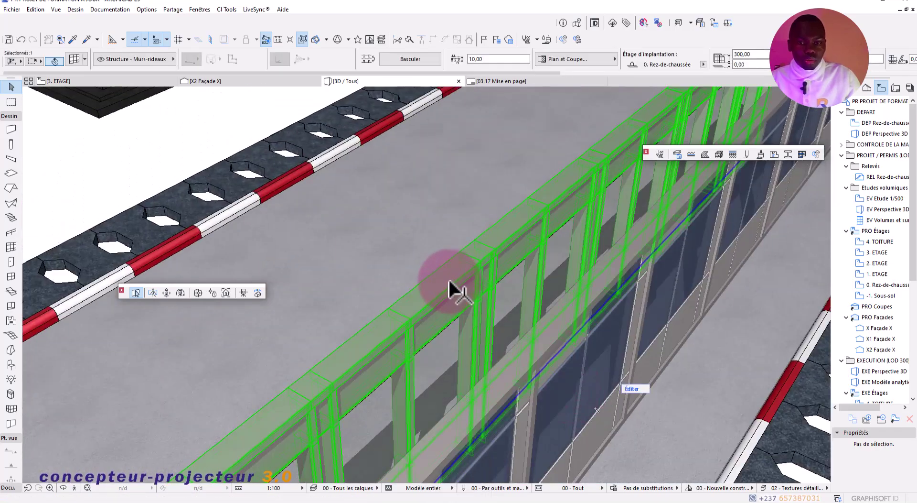
shift+middle_drag(448, 280, 423, 354)
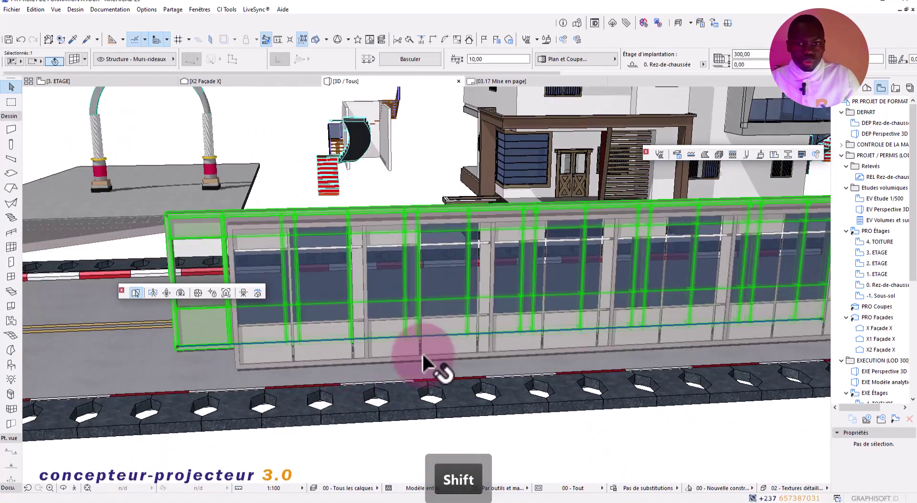
scroll(422, 354, up, 5)
key(Escape)
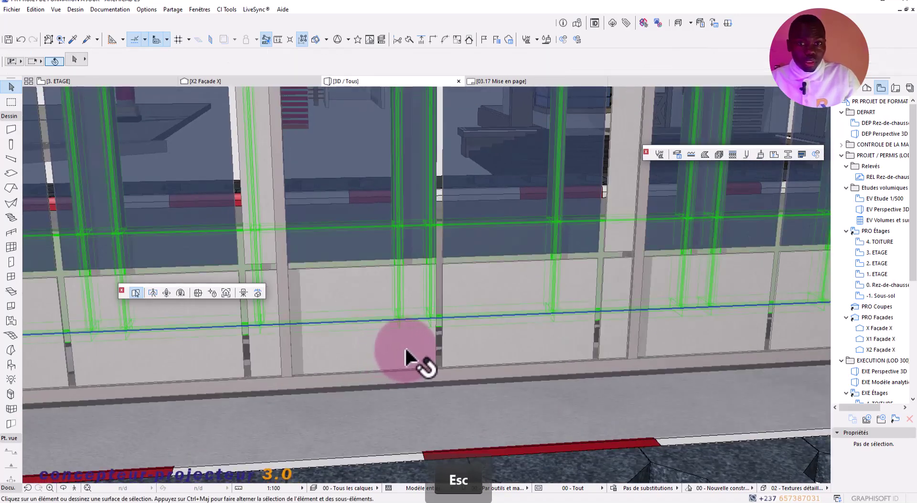
Set the front curtain wall's invisible Cadre - Traverse width to 0 and accept the settings
click(411, 350)
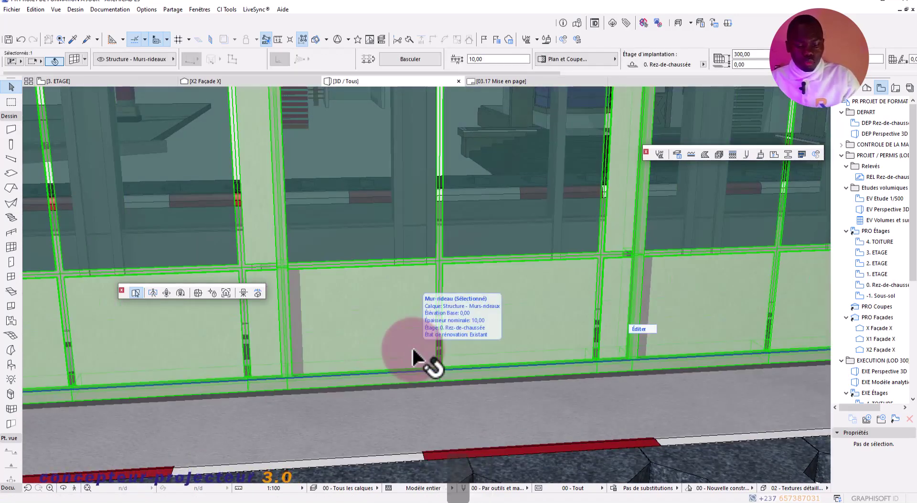
double_click(414, 351)
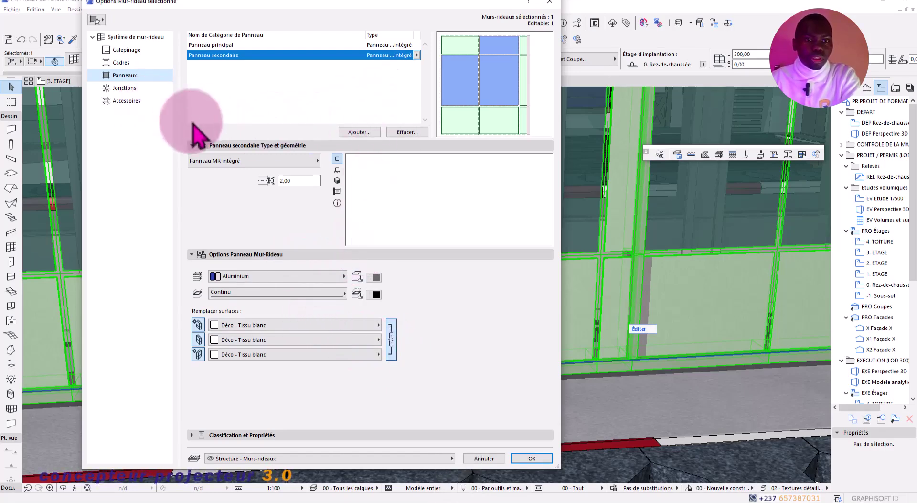
click(481, 88)
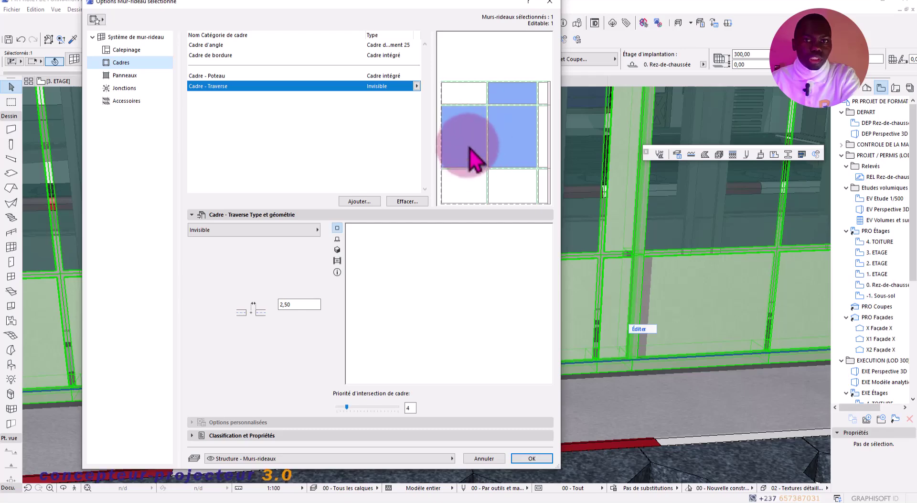
click(293, 303)
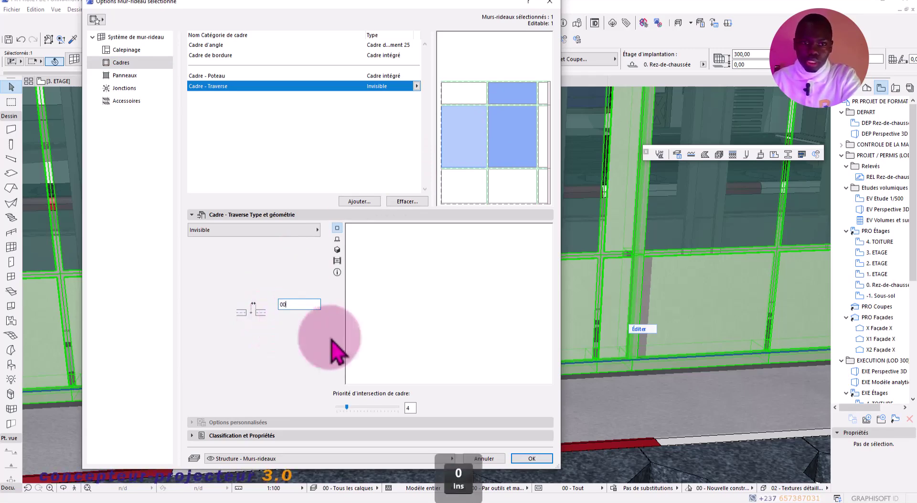
click(537, 457)
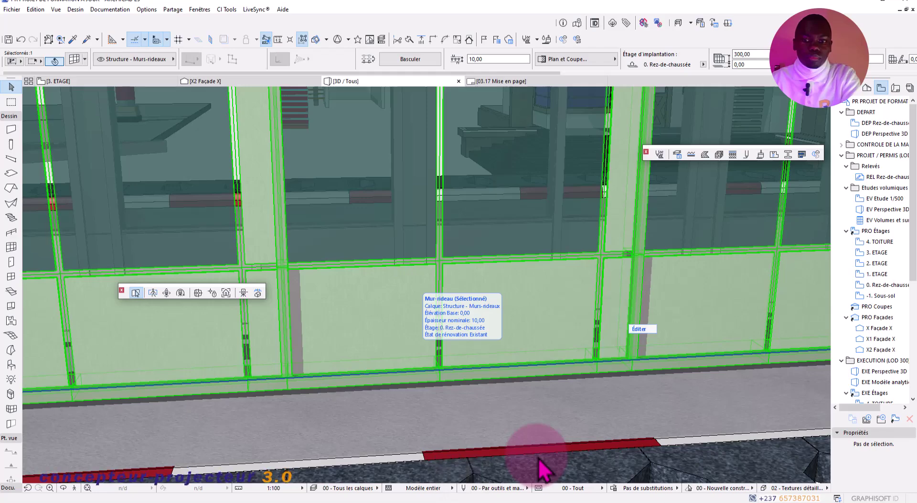
Bend the front curtain wall into an arc bulging toward the road's near edge and delete the straight trial walls
shift+middle_drag(542, 470, 438, 346)
scroll(438, 346, down, 5)
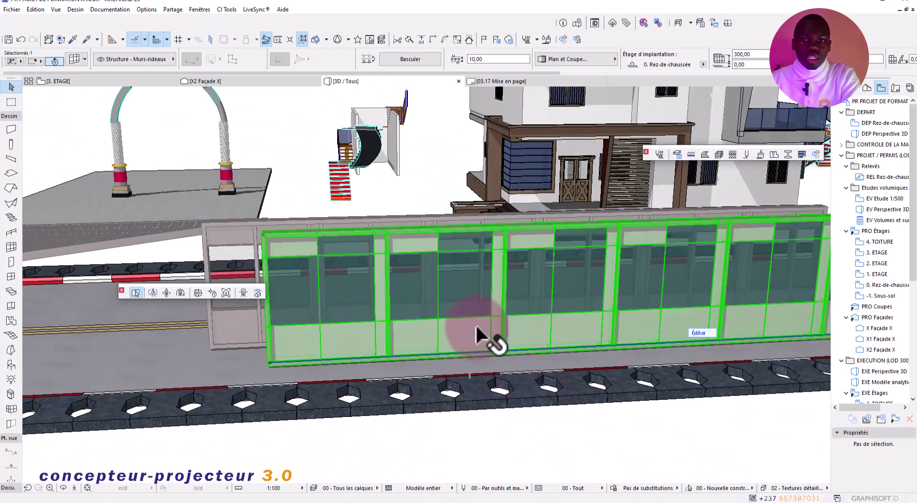
scroll(451, 341, up, 5)
scroll(502, 356, down, 1)
shift+middle_drag(511, 324, 459, 441)
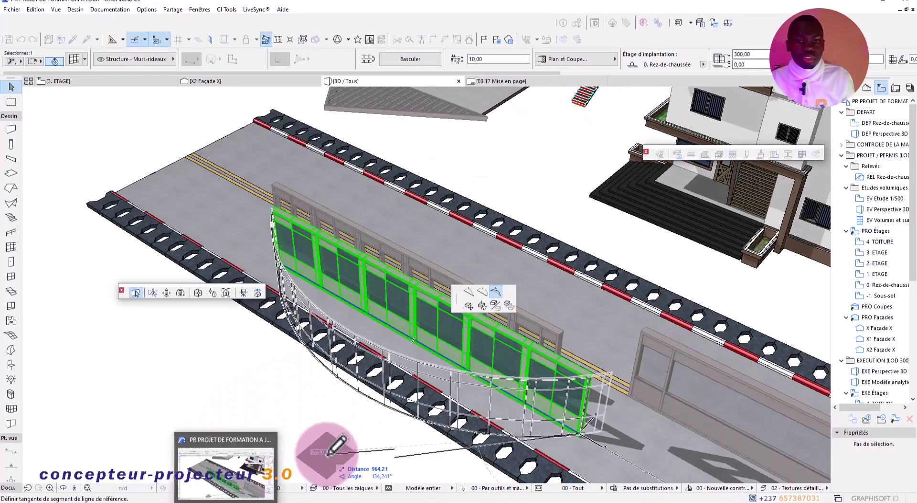
click(322, 415)
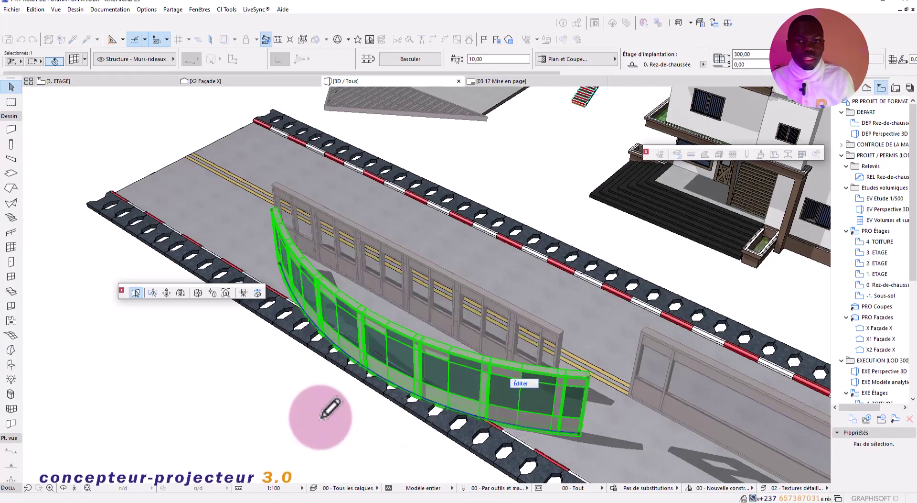
shift+middle_drag(369, 406, 497, 289)
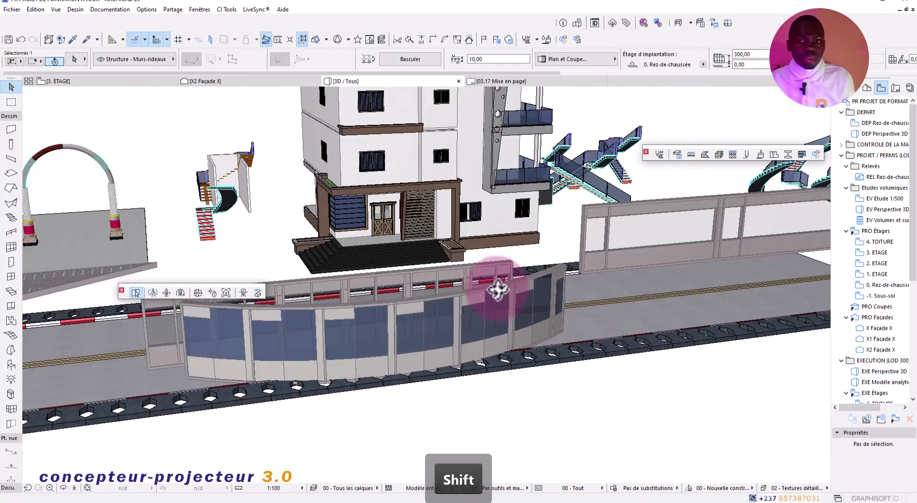
key(Delete)
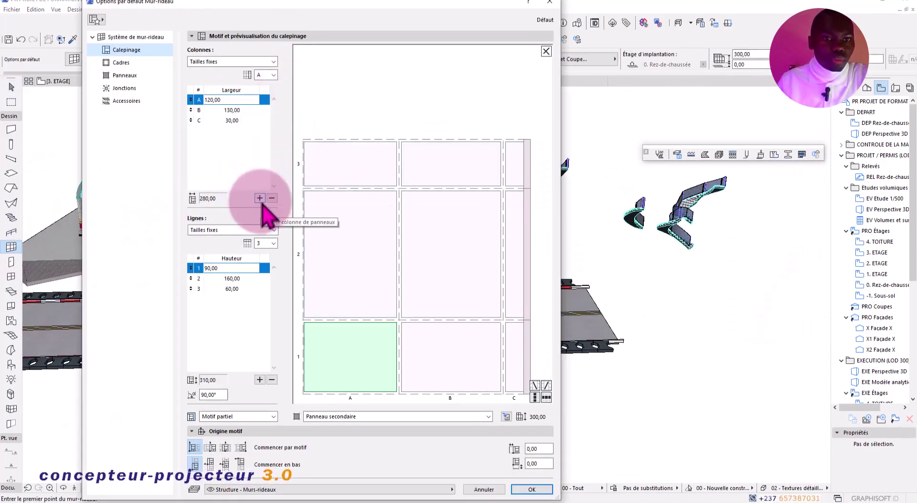
Reduce the default curtain wall grid to a single column and a single row
click(550, 2)
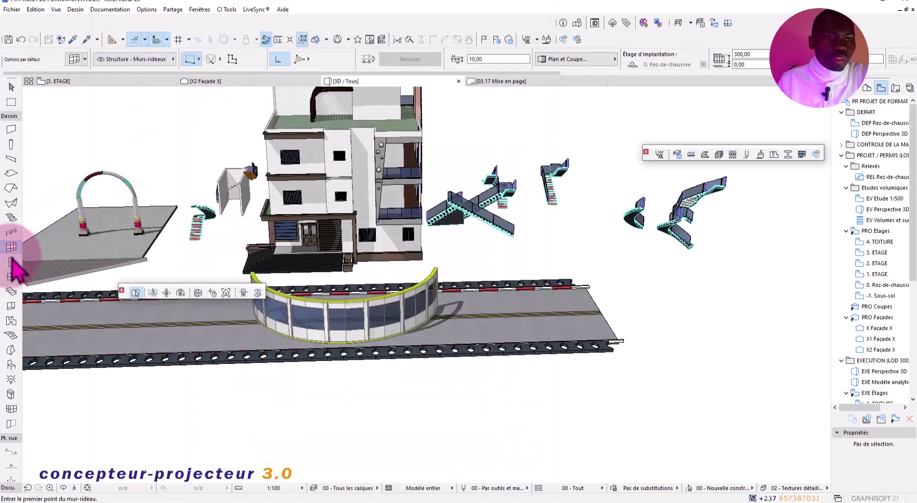
double_click(11, 246)
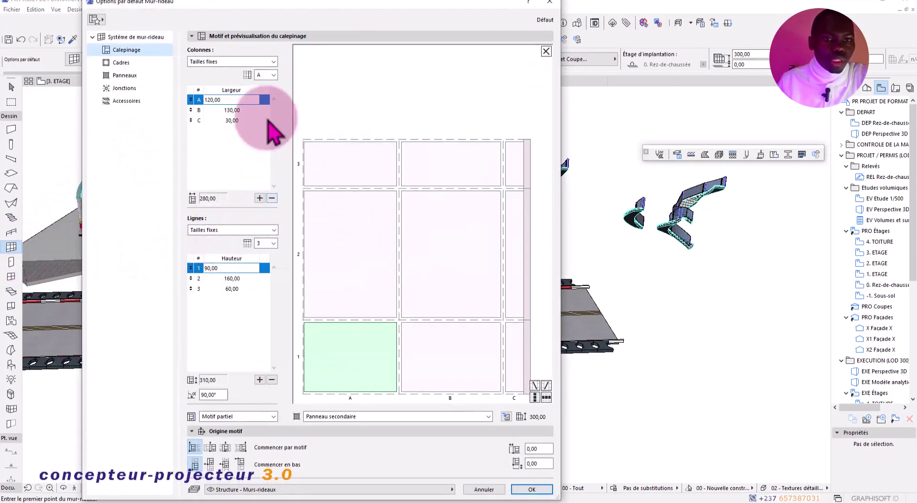
click(272, 201)
click(272, 199)
click(272, 200)
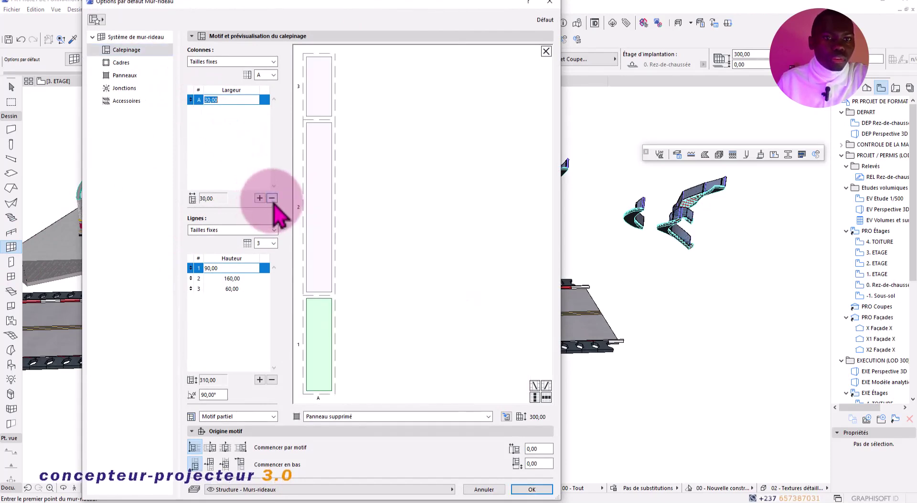
click(272, 381)
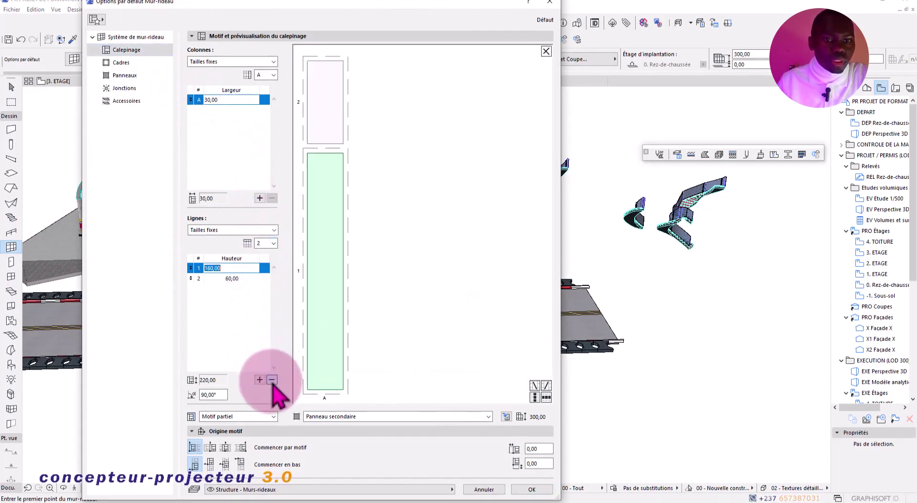
click(272, 381)
click(367, 287)
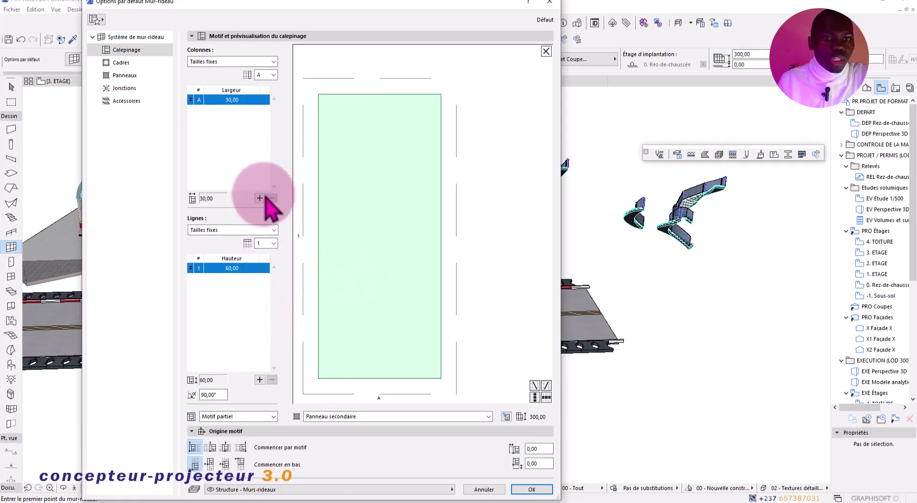
Set the width of column A in the default curtain wall grid to 190
click(241, 101)
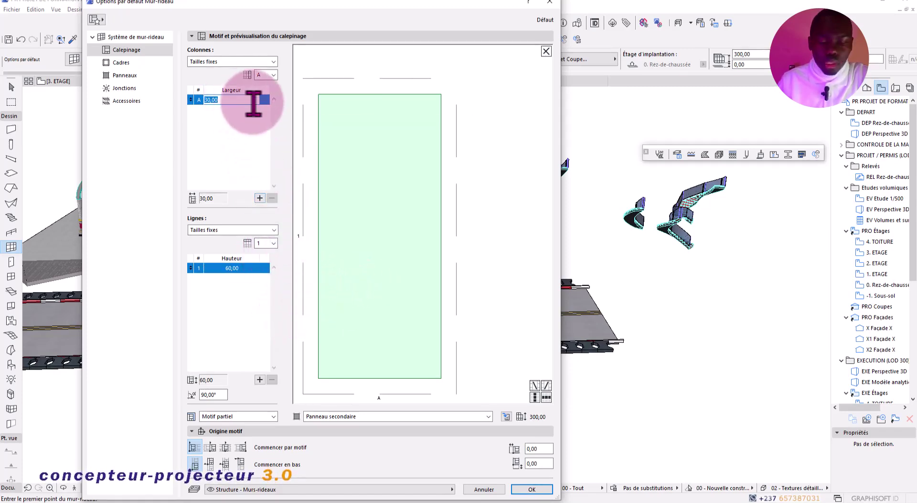
text(100)
key(BackSpace)
key(BackSpace)
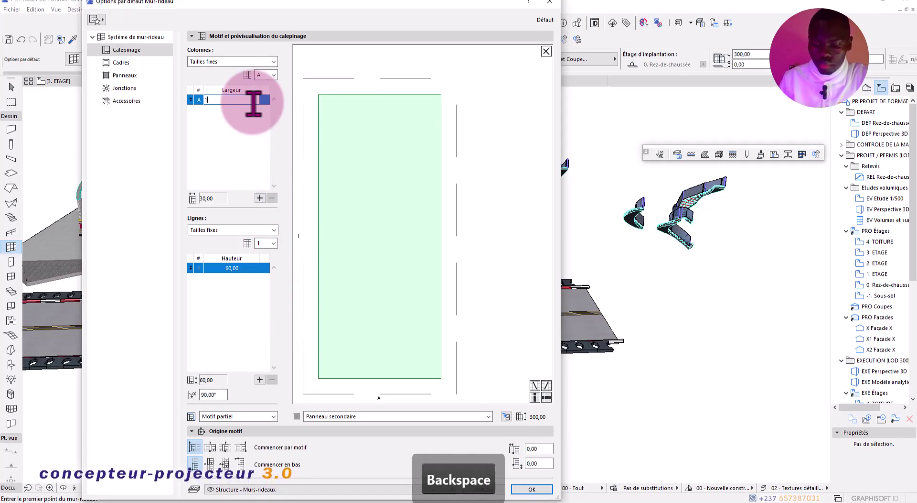
text(9*)
key(BackSpace)
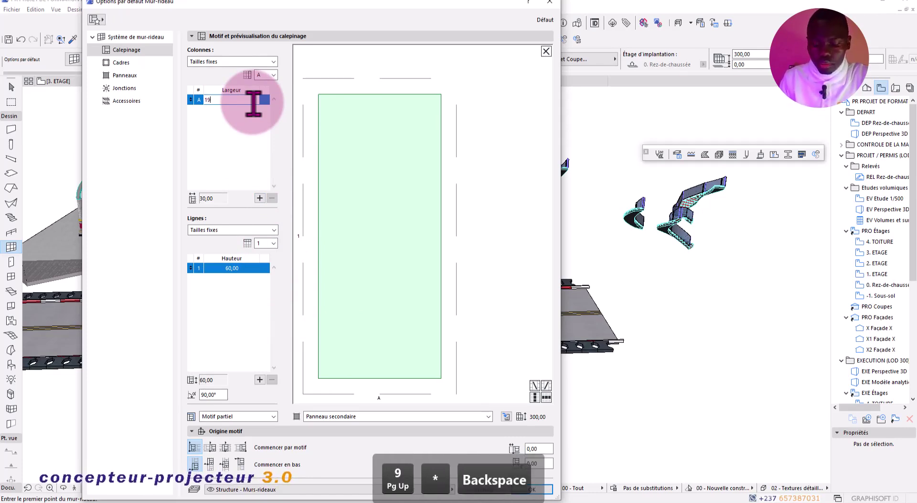
text(0)
key(Return)
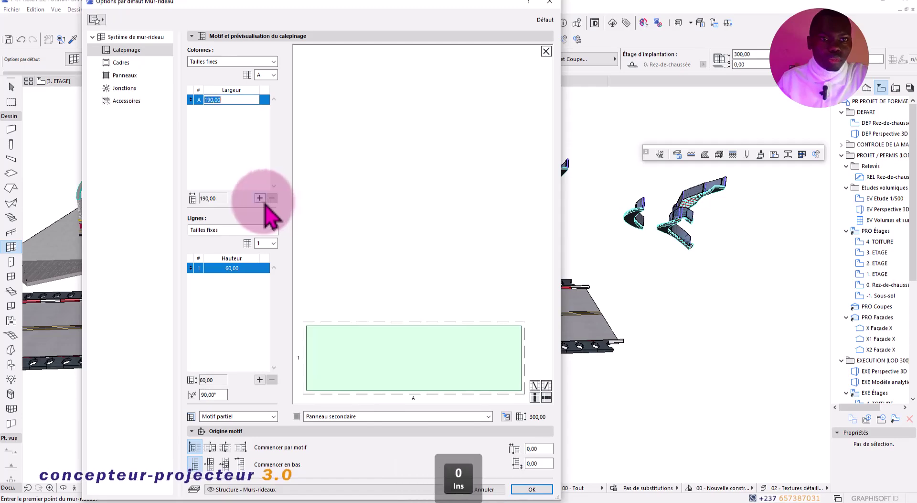
Add a column B 90 wide to the grid and set the height of row 1 to 120
click(259, 197)
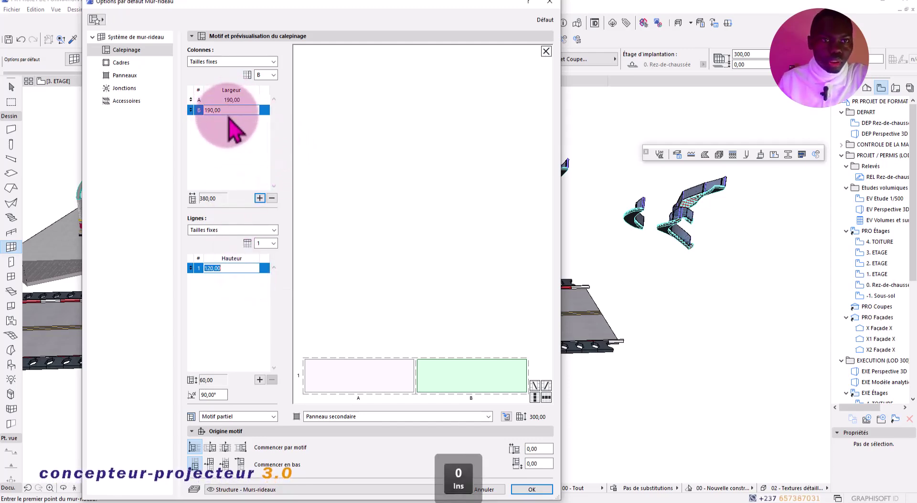
drag(227, 114, 177, 121)
text(9)
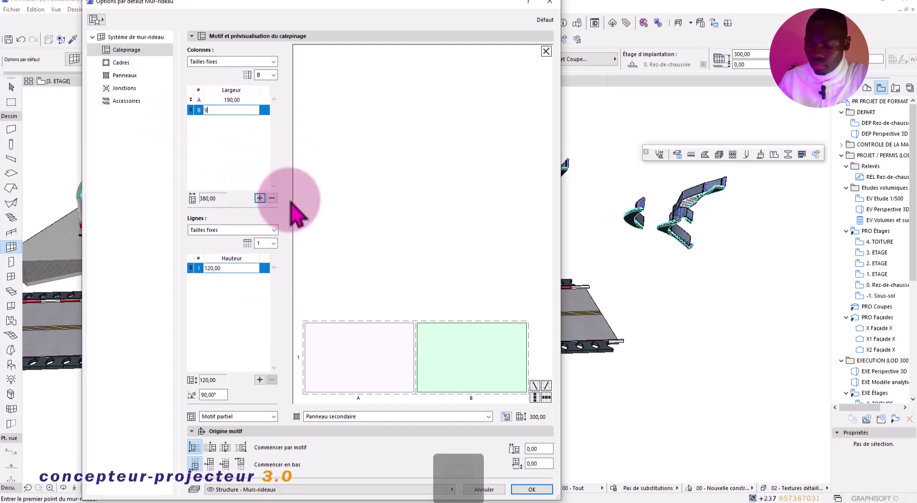
text(0)
click(241, 185)
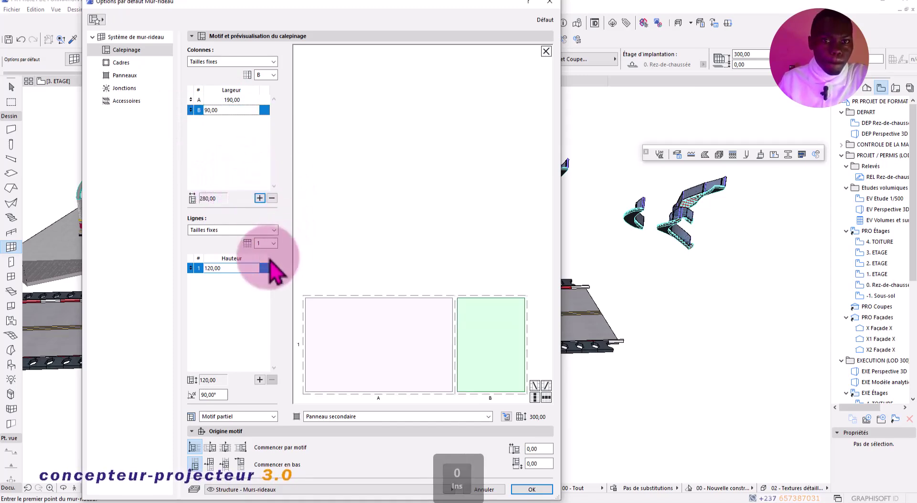
Add a second 120-high row and a third 90-wide column, and set column A's width to 90
click(259, 380)
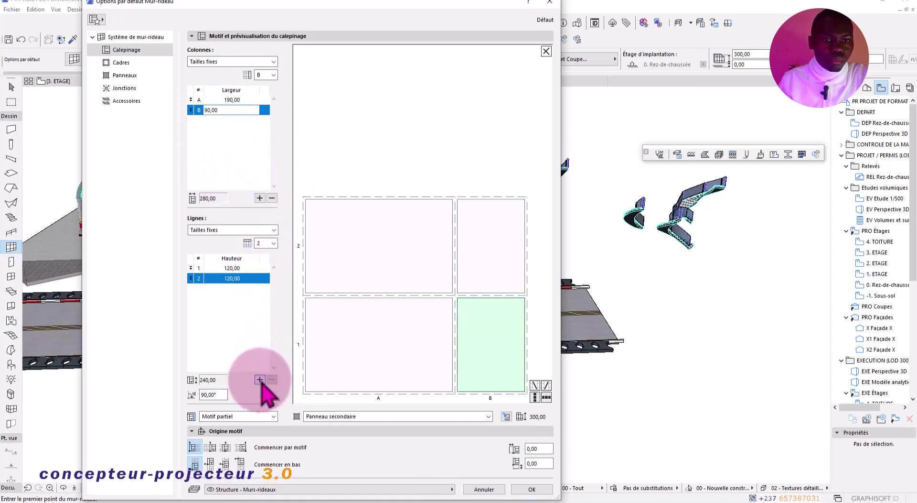
click(260, 197)
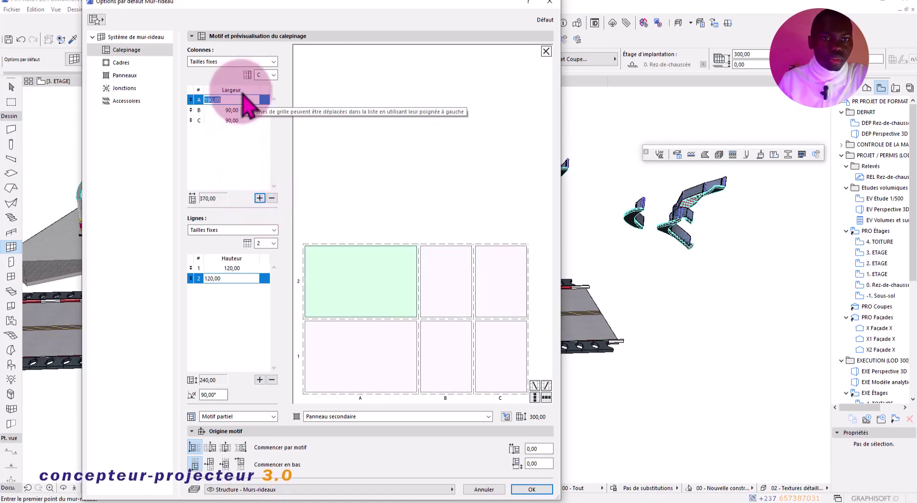
click(239, 158)
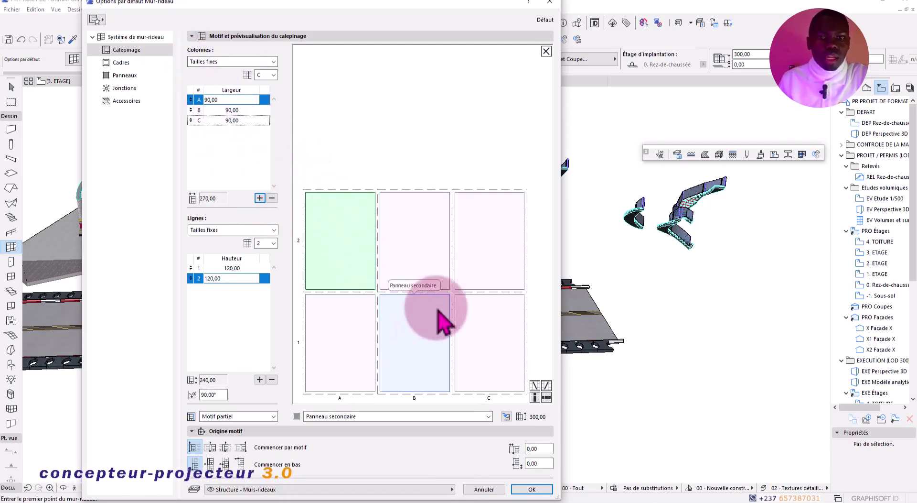
Assign Panneau principal to all three panels of row 2 in the grid pattern
click(418, 254)
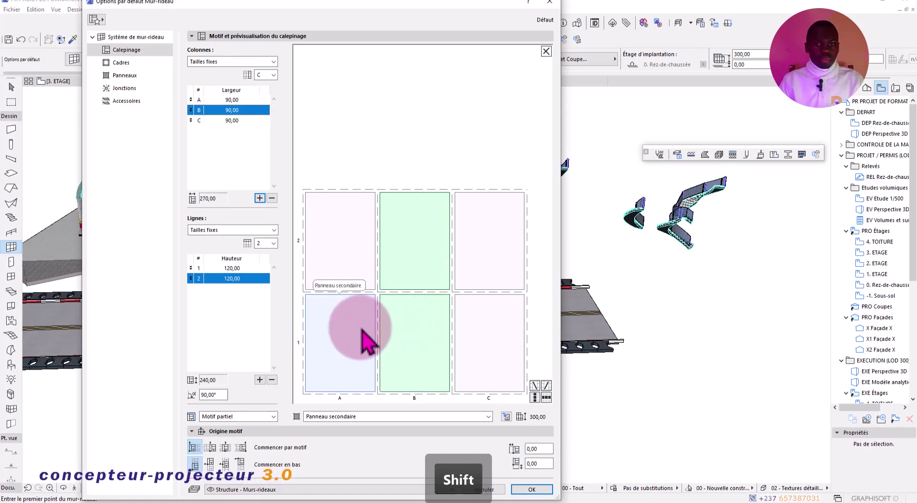
shift+click(349, 268)
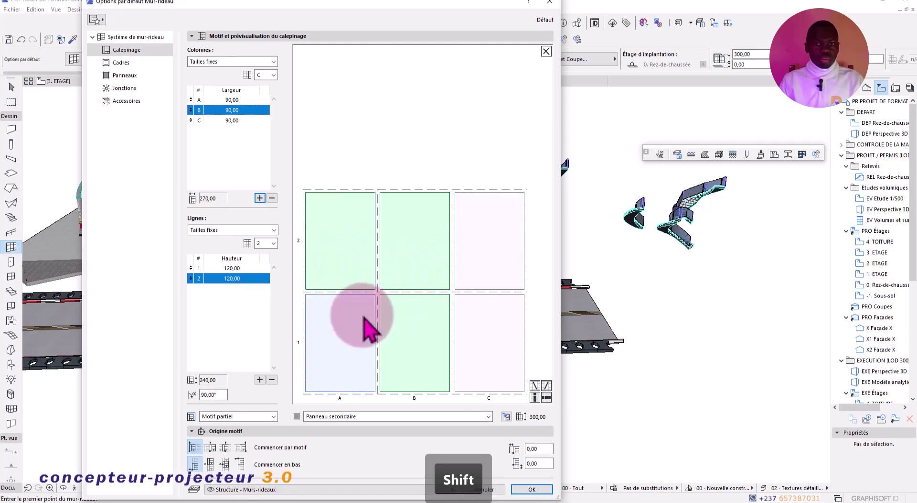
shift+click(499, 267)
shift+click(432, 342)
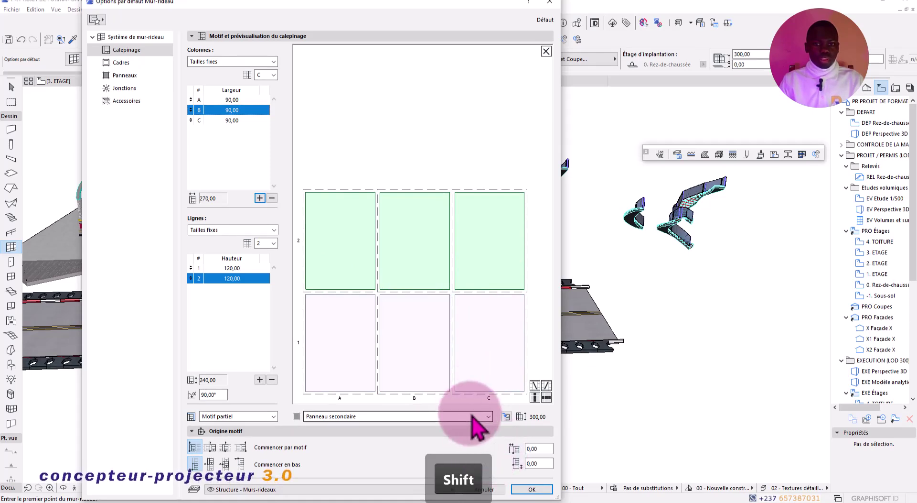
click(487, 416)
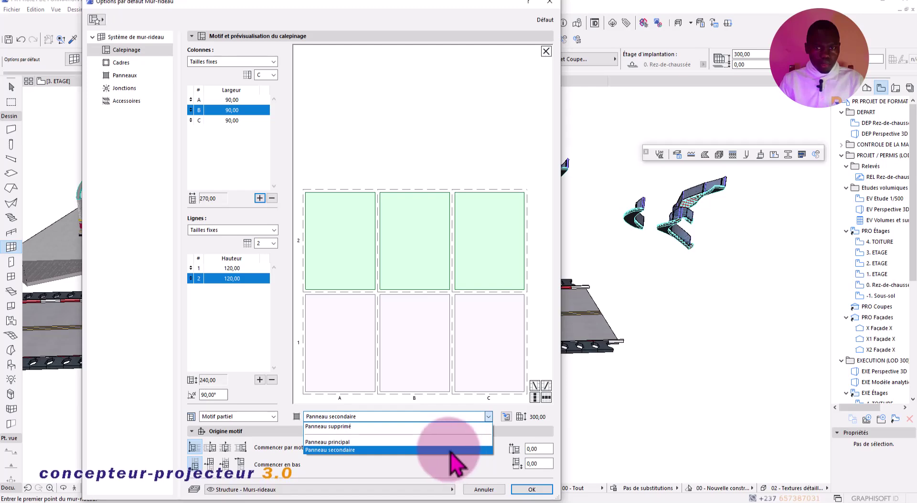
click(448, 445)
Assign Panneau secondaire to all three panels of row 1 in the grid pattern
click(340, 358)
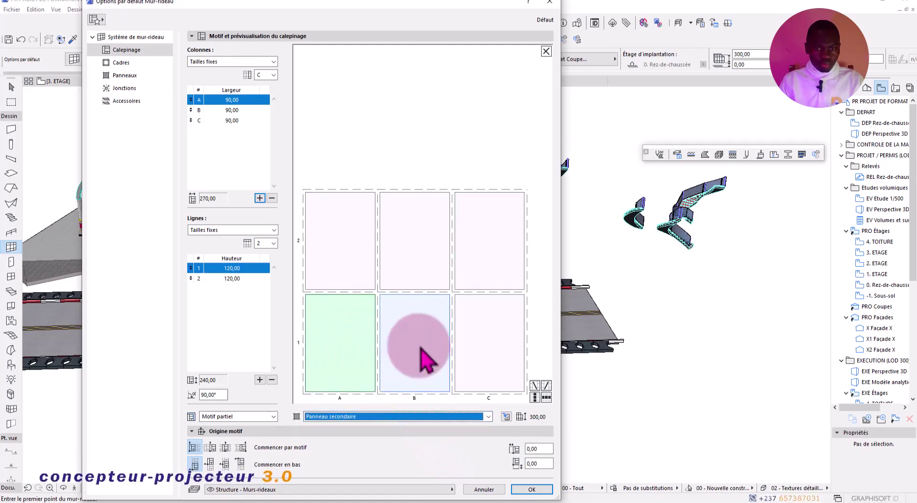
shift+click(421, 350)
shift+click(466, 348)
click(463, 417)
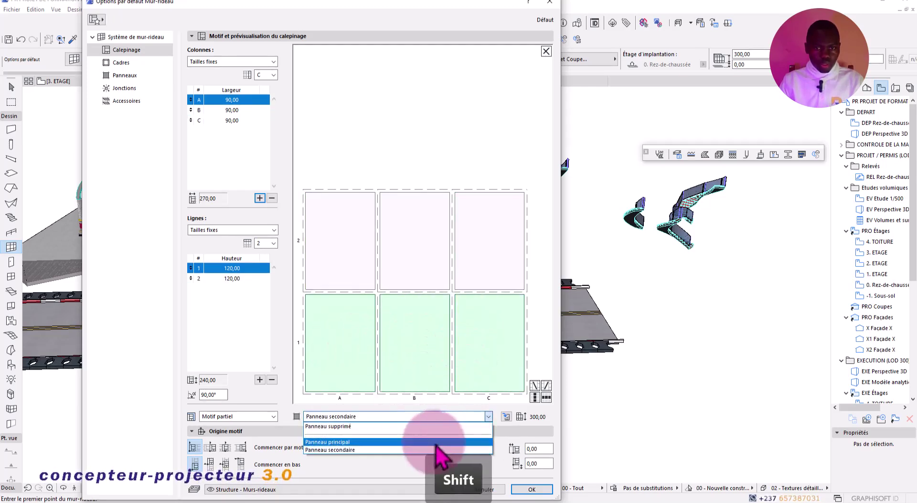
click(427, 449)
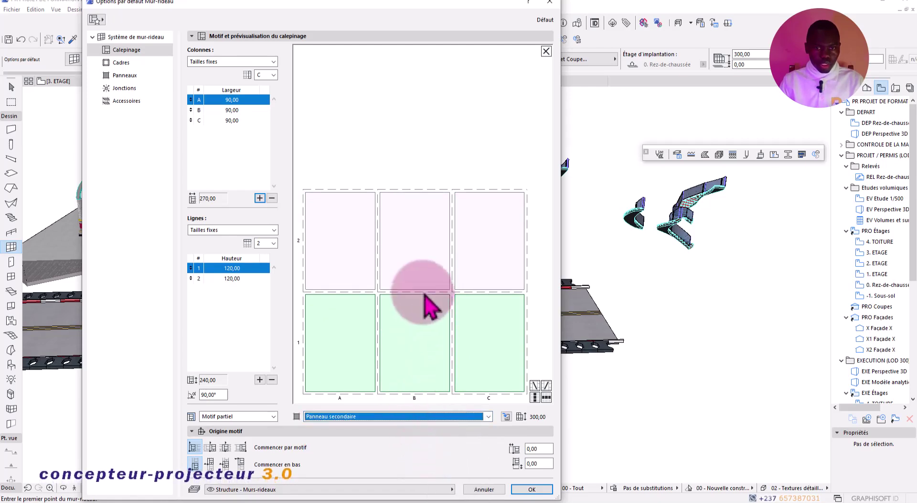
Override all three surfaces of the Panneau secondaire category with Peinture - Blanc titanium in the default curtain wall settings
click(423, 266)
click(452, 380)
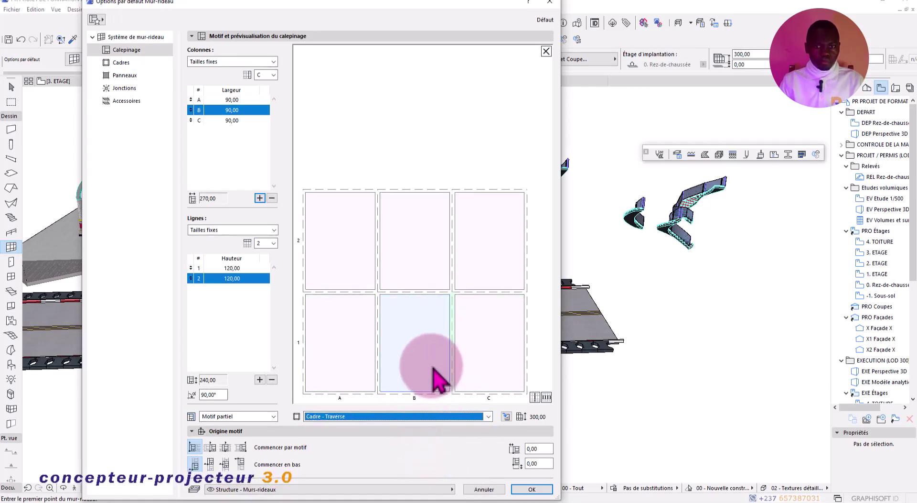
click(434, 371)
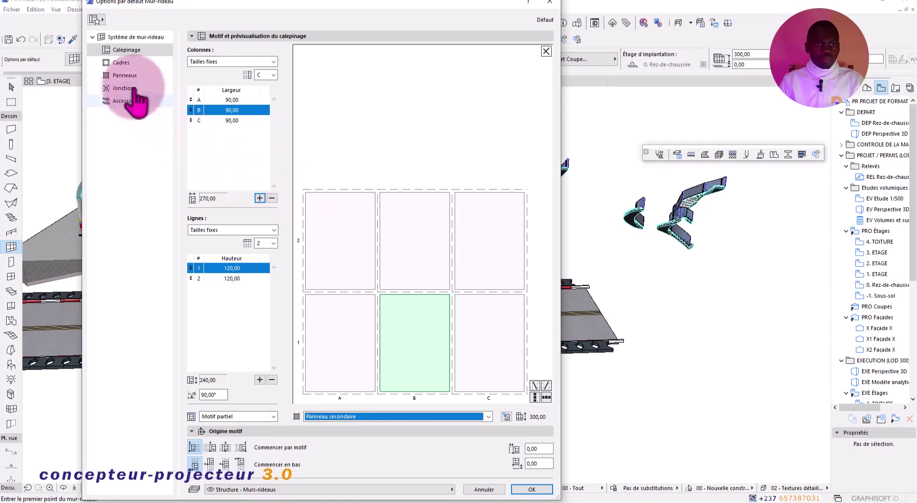
click(509, 420)
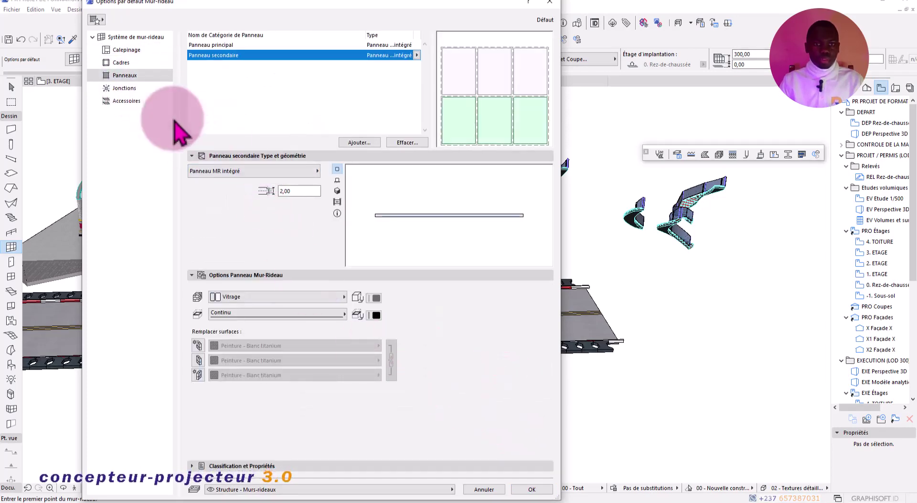
click(136, 77)
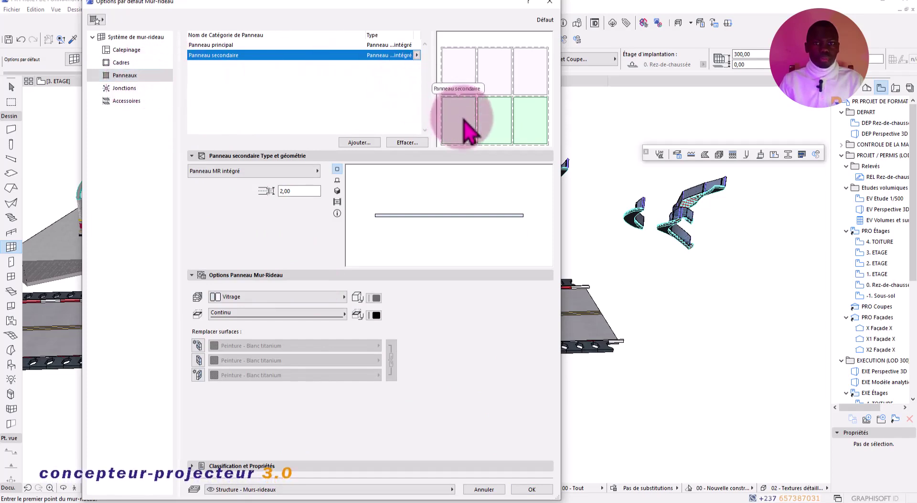
click(197, 345)
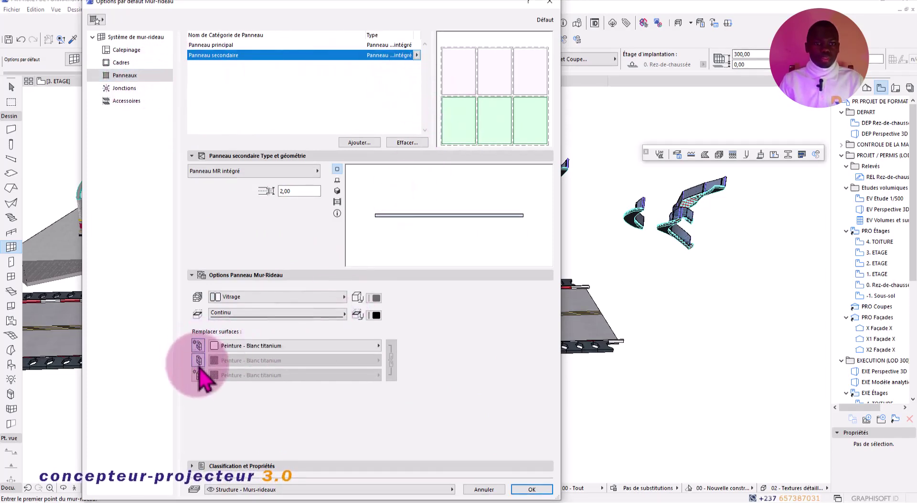
click(199, 361)
click(199, 374)
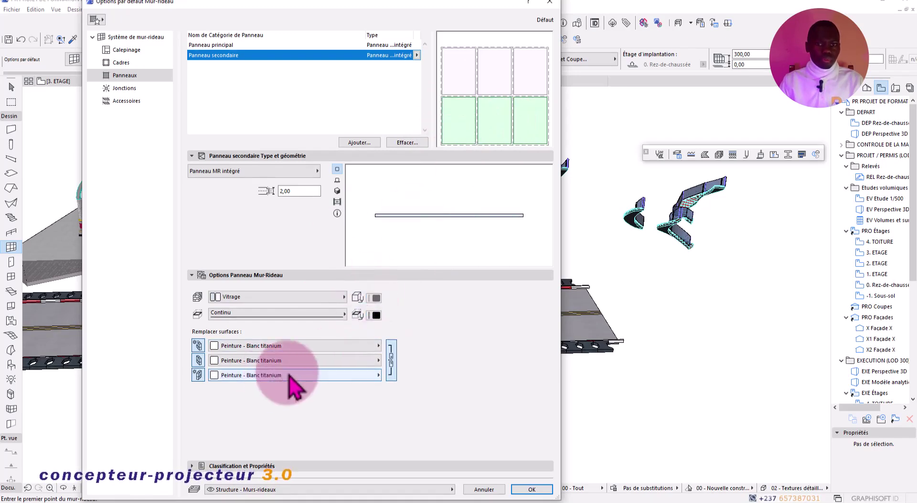
Override the Panneau principal surfaces with Transp - Verre bleuté and accept the default curtain wall settings
click(462, 79)
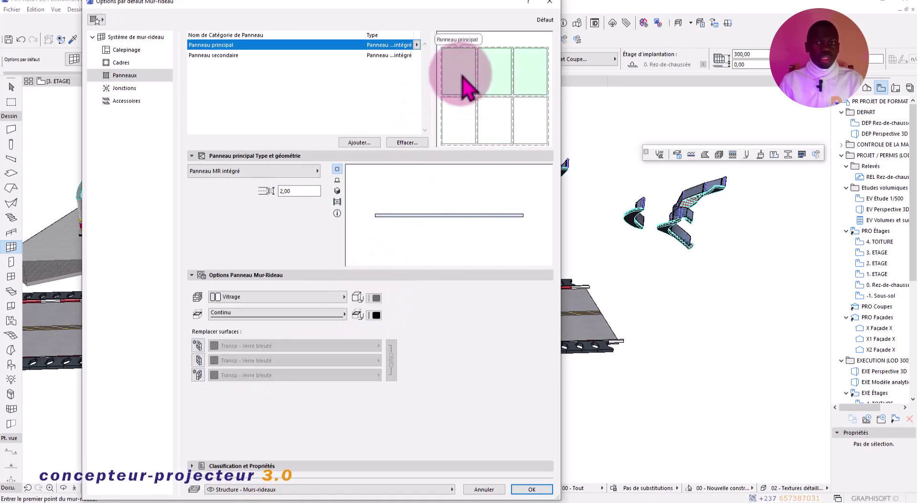
click(197, 345)
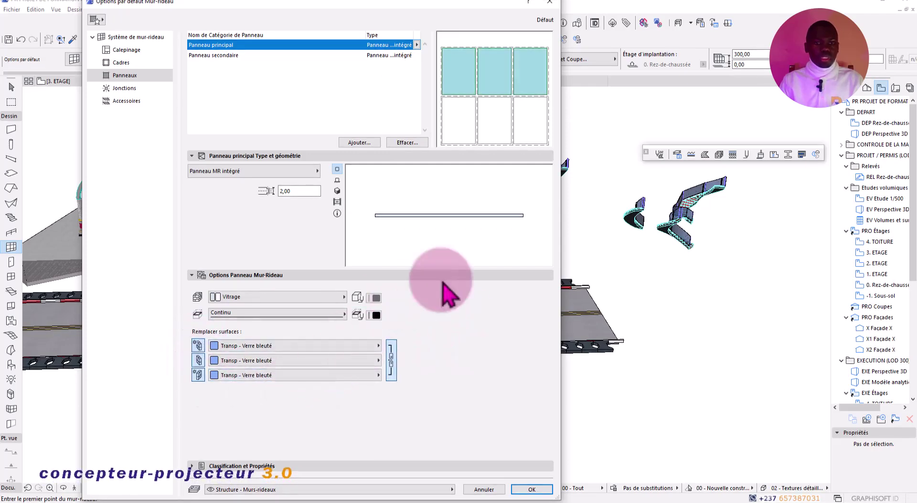
click(532, 489)
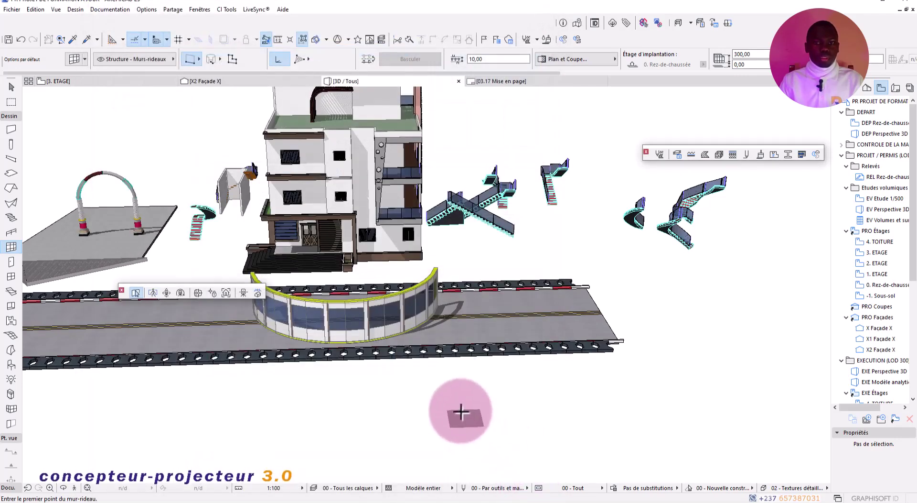
Draw a straight curtain wall on the road beside the curved one, using the new default pattern
middle_drag(519, 327, 356, 406)
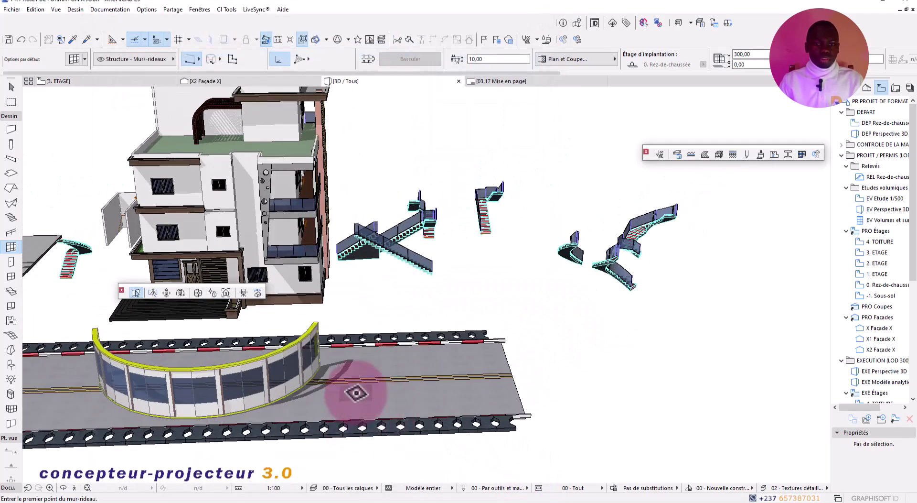
click(356, 392)
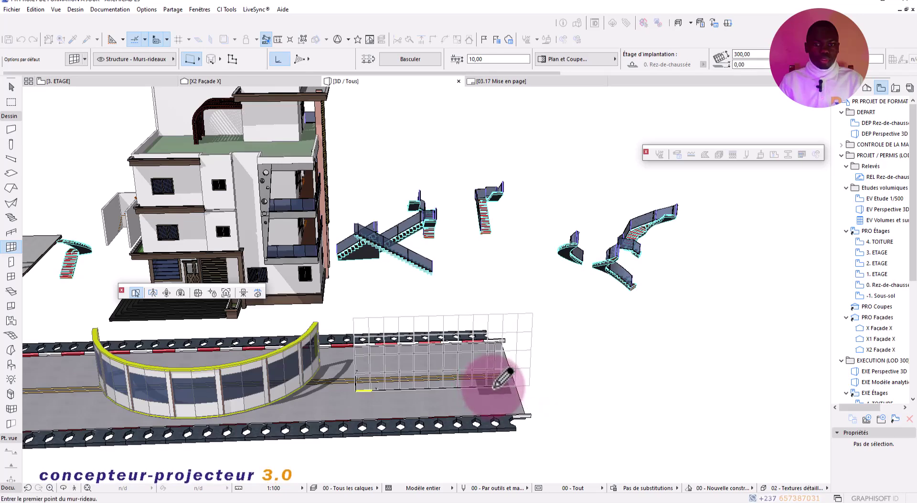
key(Escape)
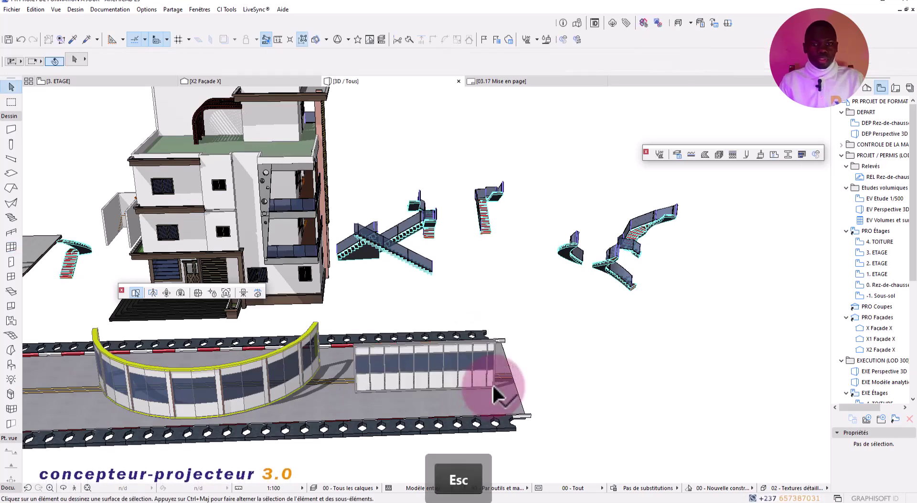
Examine the panels and the gaps between them on the new straight curtain wall from both close and farther away
scroll(423, 377, up, 5)
scroll(376, 380, up, 5)
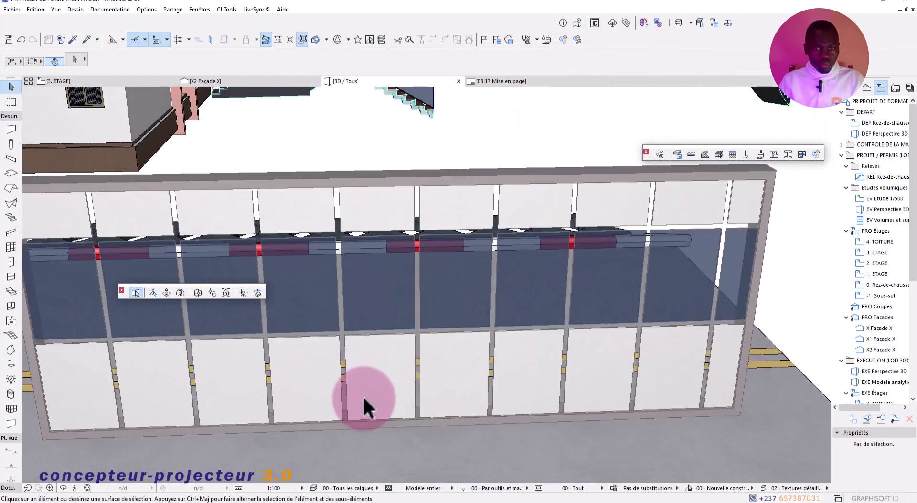
scroll(365, 402, up, 2)
mouse_move(362, 396)
shift+middle_down()
mouse_move(372, 342)
mouse_move(495, 344)
mouse_move(510, 384)
mouse_move(368, 345)
mouse_move(187, 346)
mouse_move(424, 322)
mouse_move(273, 367)
mouse_move(352, 384)
shift+middle_up()
key(Escape)
click(397, 378)
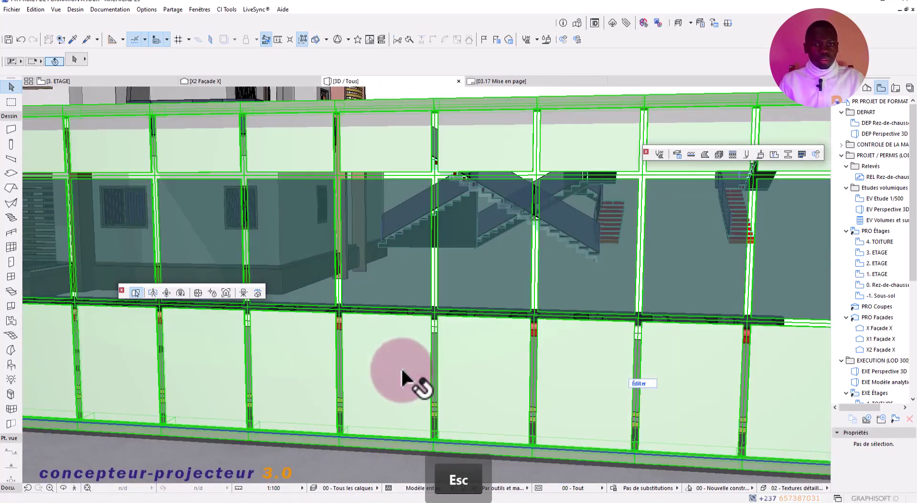
scroll(439, 367, down, 5)
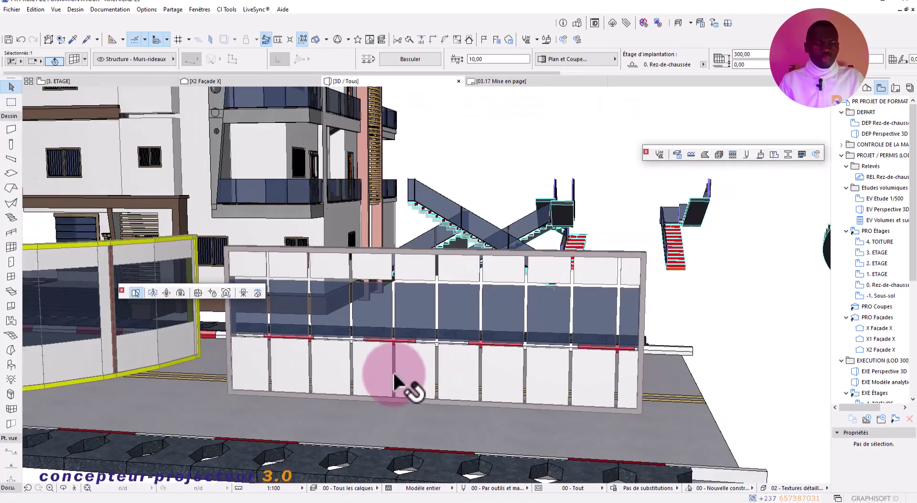
shift+middle_drag(407, 383, 370, 367)
shift+middle_drag(518, 389, 441, 381)
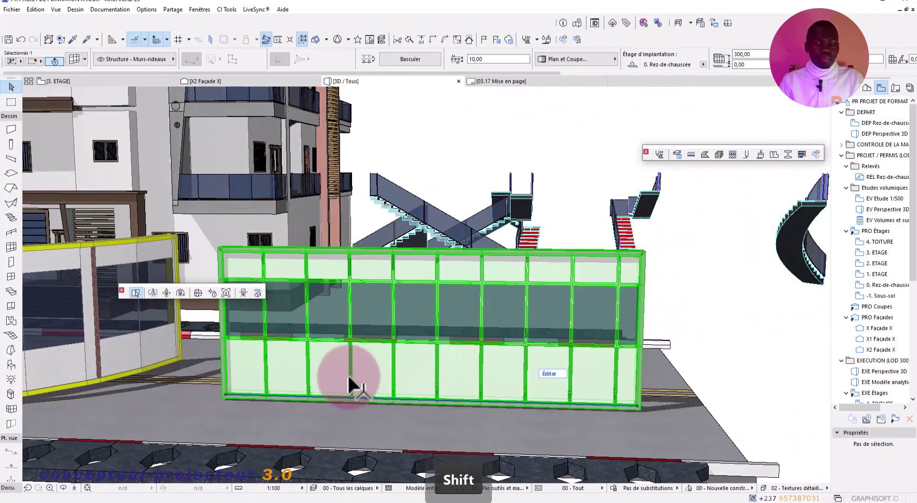
shift+middle_drag(352, 381, 424, 385)
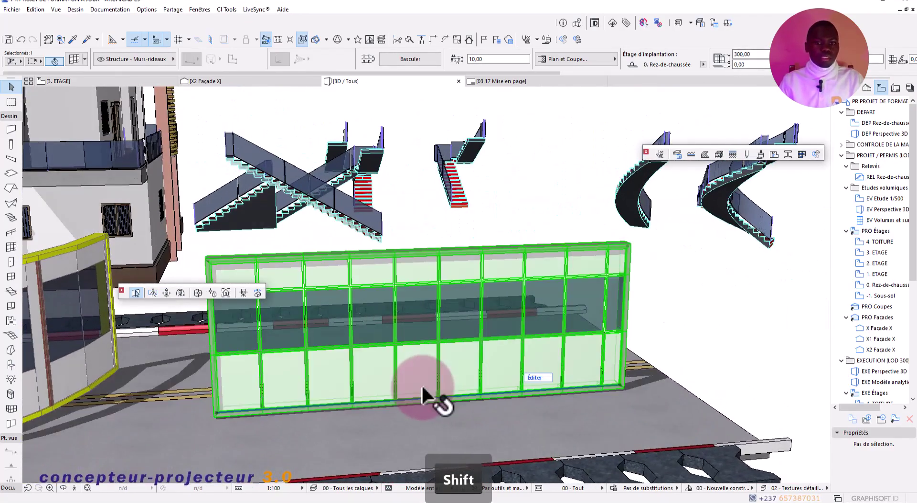
Set the panel gap of the invisible Cadre - Traverse frames to 0,00 on the straight curtain wall
double_click(420, 382)
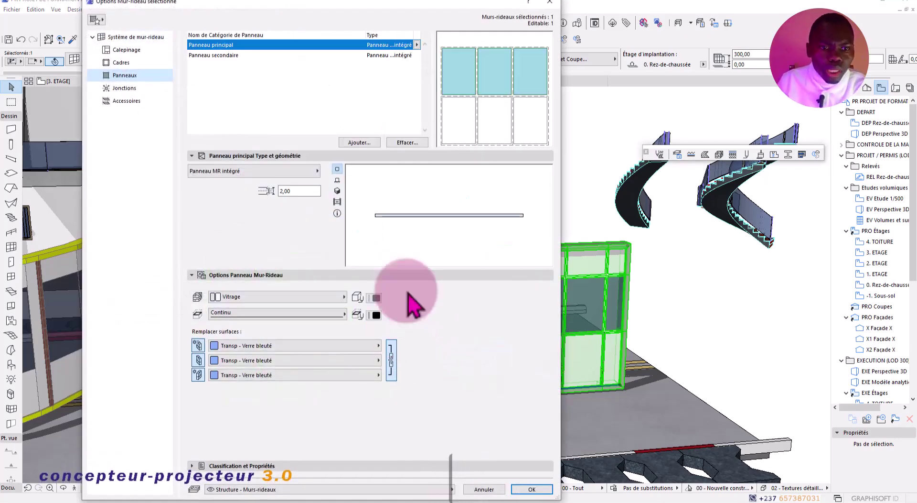
click(480, 110)
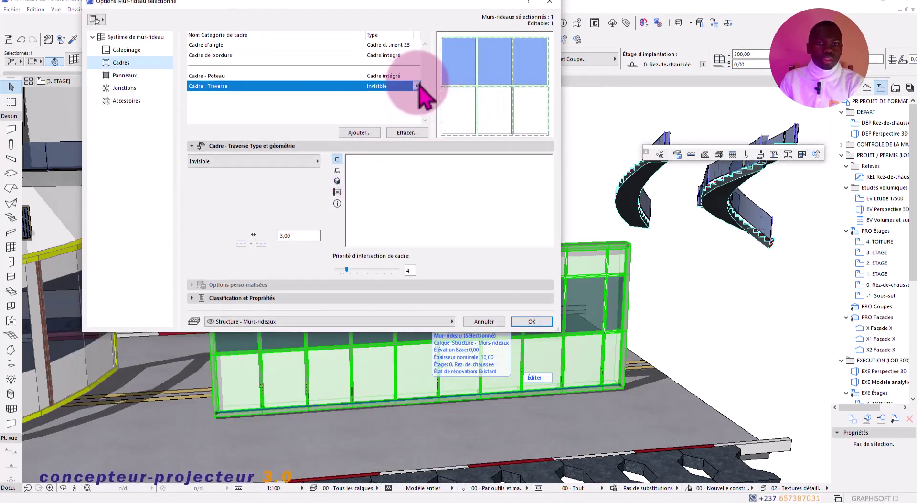
click(417, 86)
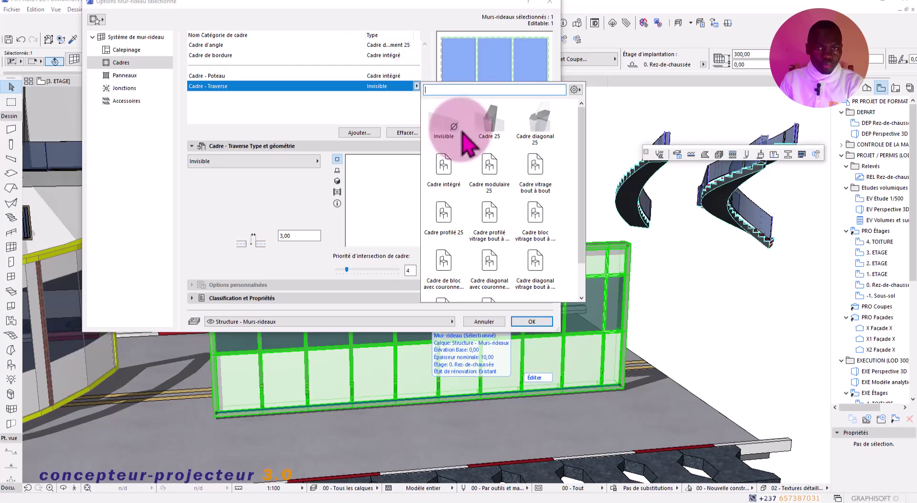
click(417, 86)
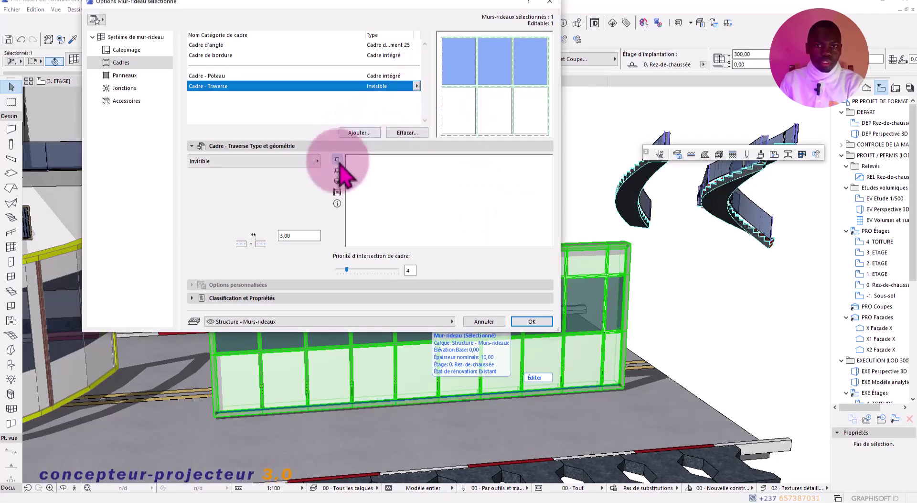
click(300, 235)
text(0)
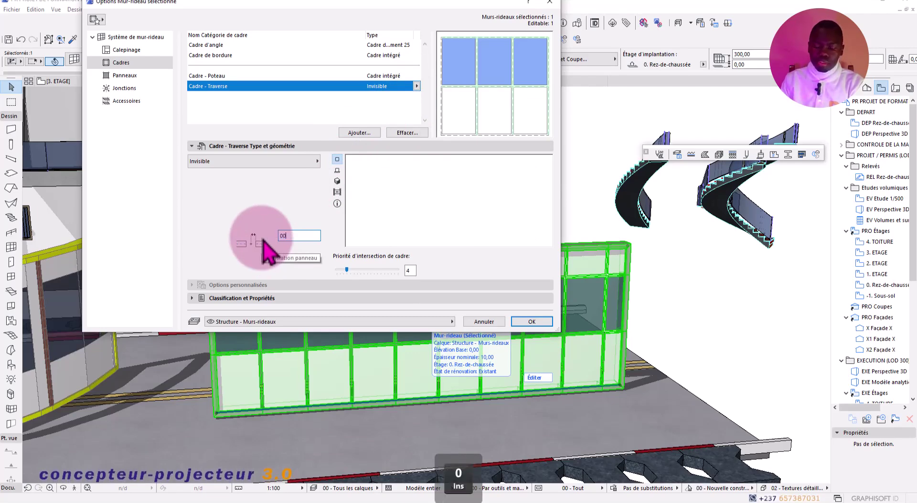
text(,00)
click(531, 322)
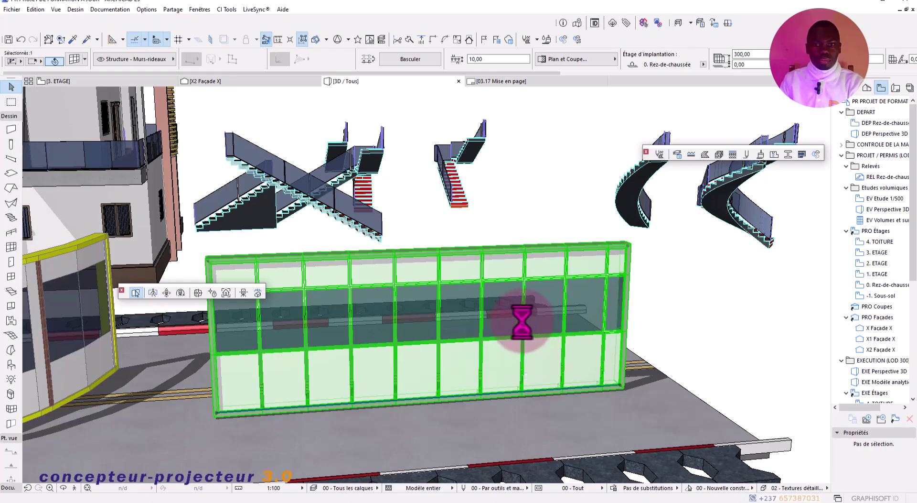
Change all three Panneau secondaire surfaces of the straight curtain wall to Transp - Verre bleuté, then deselect the wall
scroll(432, 337, up, 3)
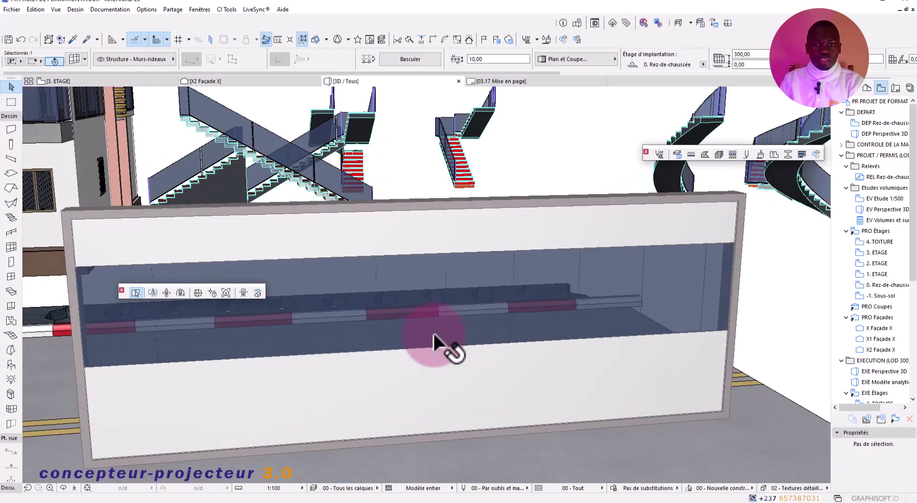
click(439, 345)
shift+middle_drag(438, 375, 384, 370)
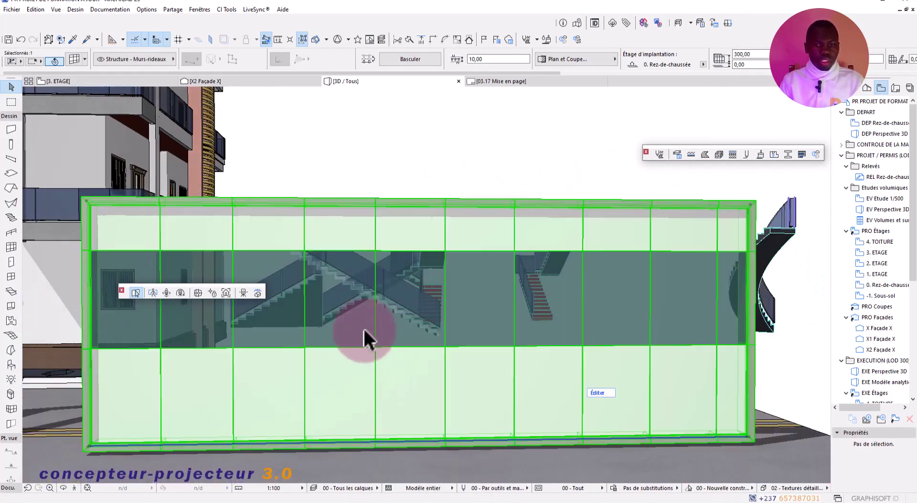
shift+middle_drag(364, 338, 396, 342)
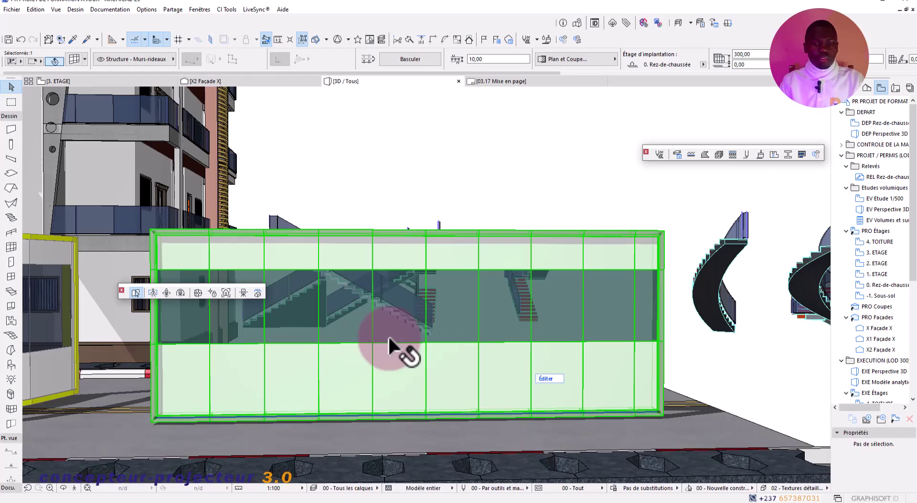
double_click(386, 336)
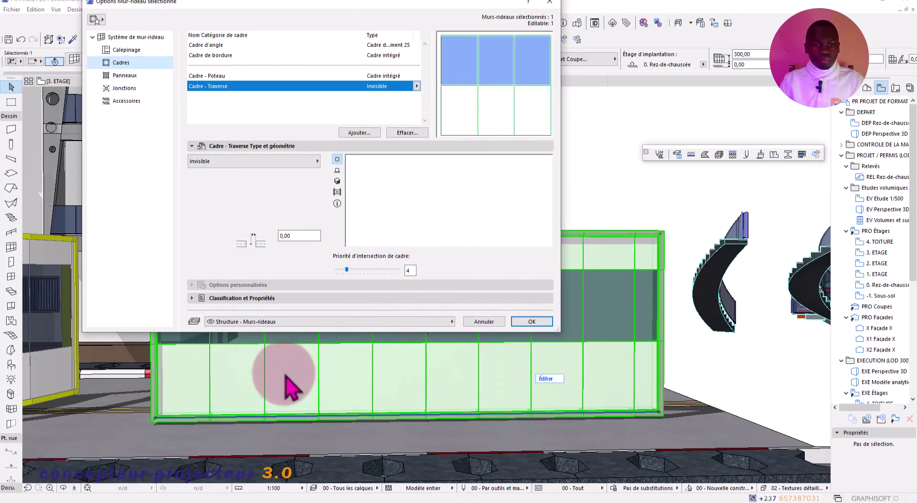
click(401, 77)
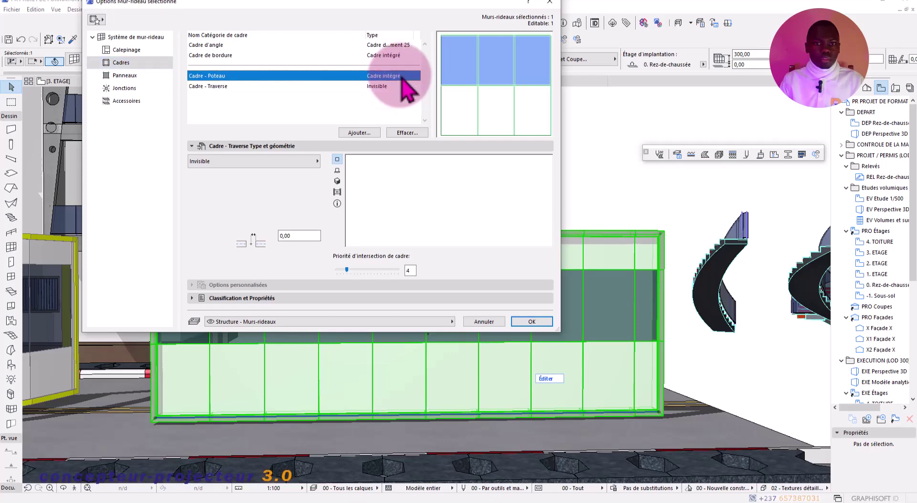
click(465, 122)
click(301, 286)
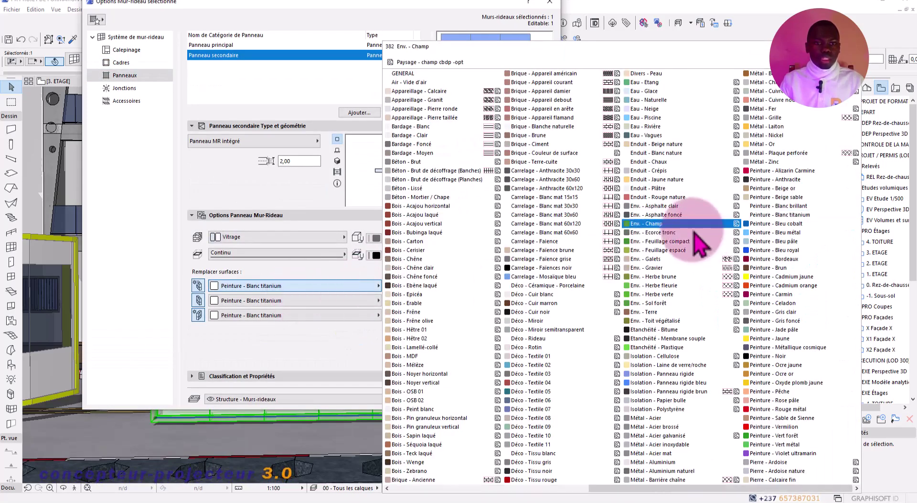
scroll(641, 236, down, 3)
click(745, 243)
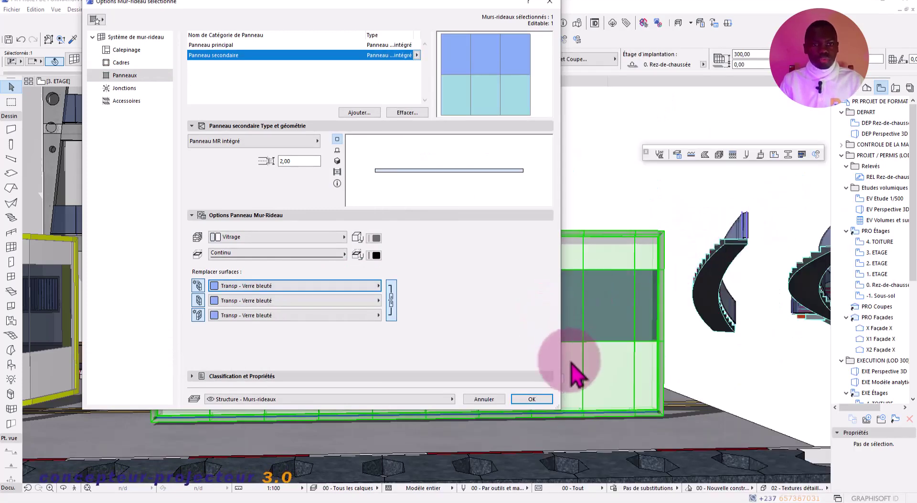
click(532, 398)
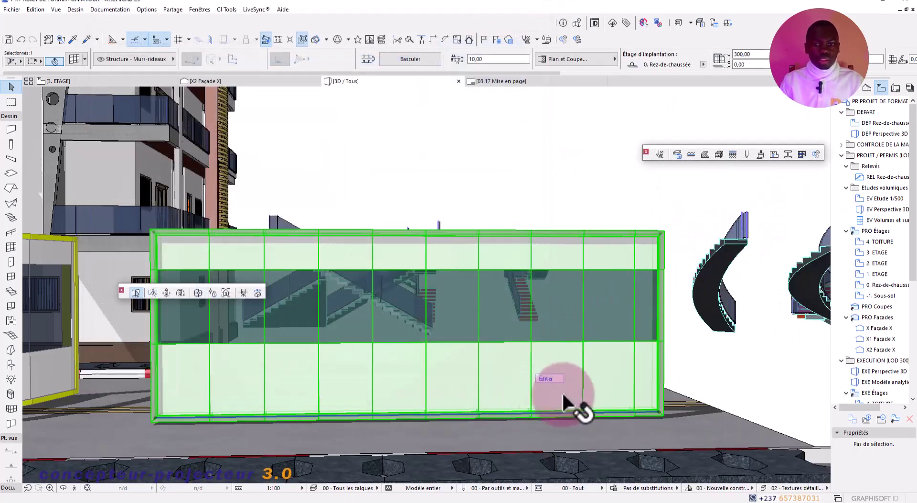
click(696, 366)
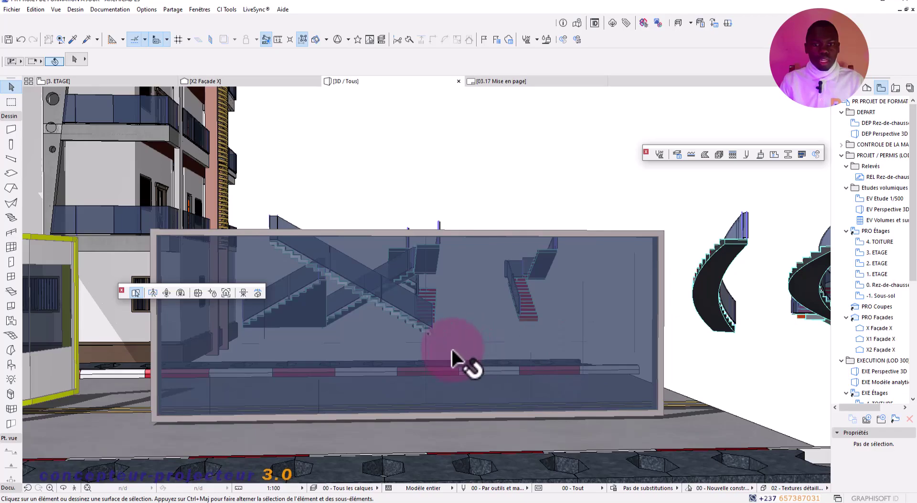
Change the Cadre - Traverse frame type of the straight curtain wall to Cadre 25
shift+middle_drag(452, 351, 535, 253)
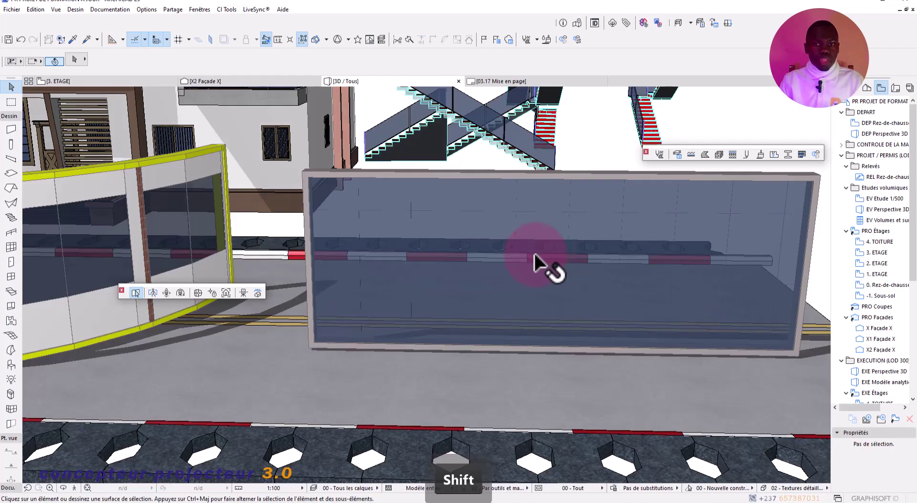
shift+click(535, 253)
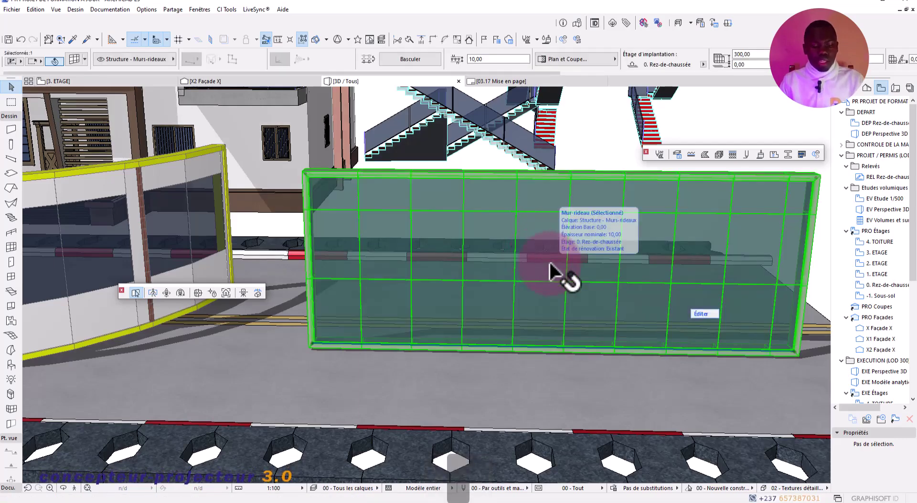
double_click(549, 262)
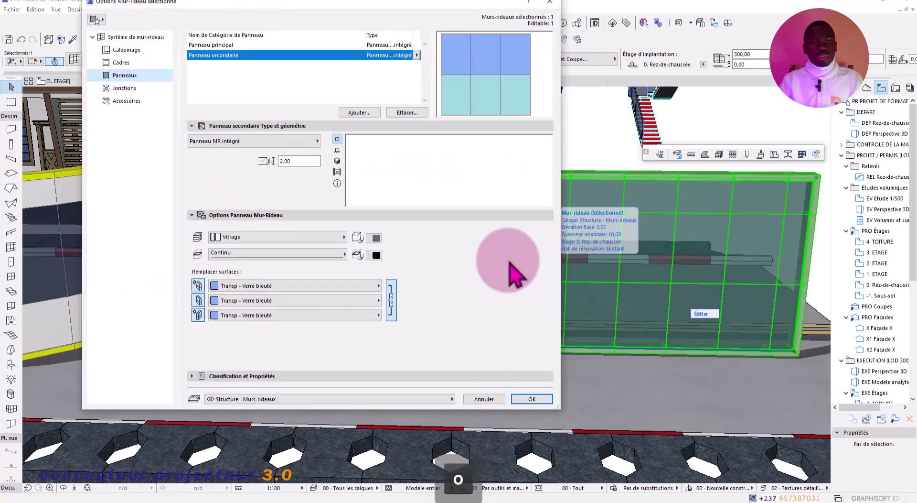
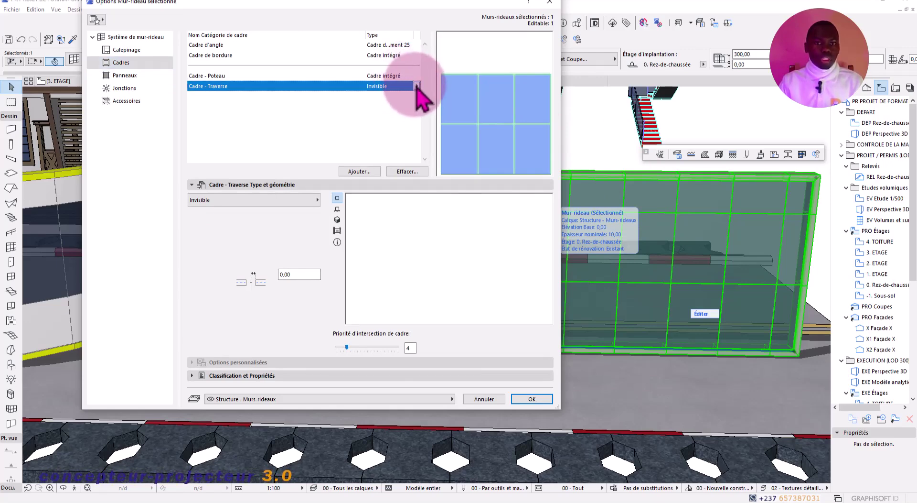
click(416, 86)
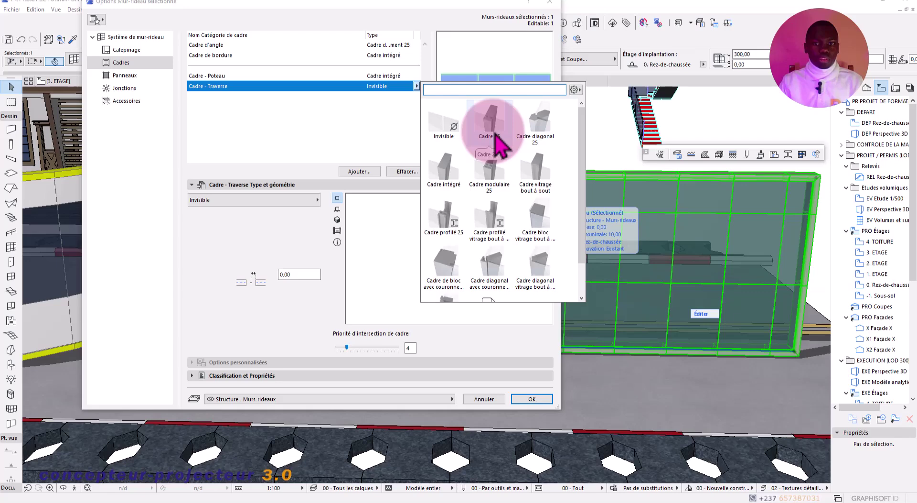
click(447, 175)
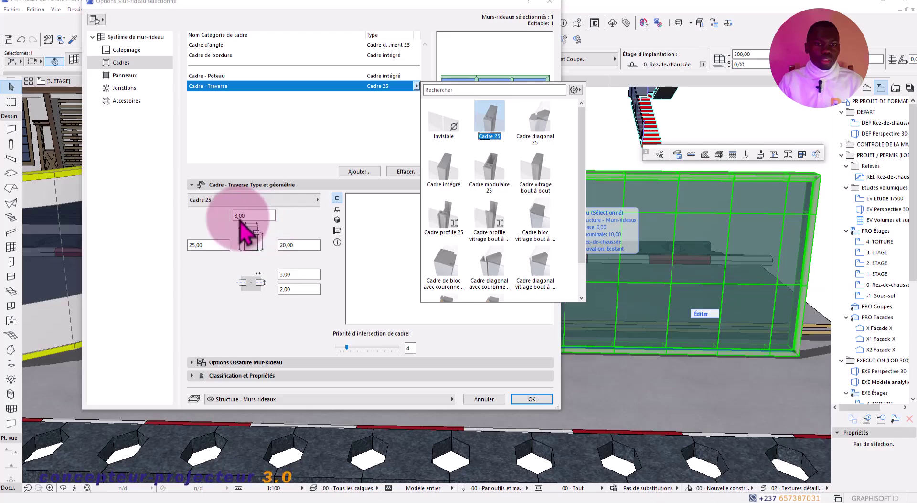
Set the Cadre - Traverse frame width to 10,00 and its panel position offset to 15,00, then apply the settings
click(210, 245)
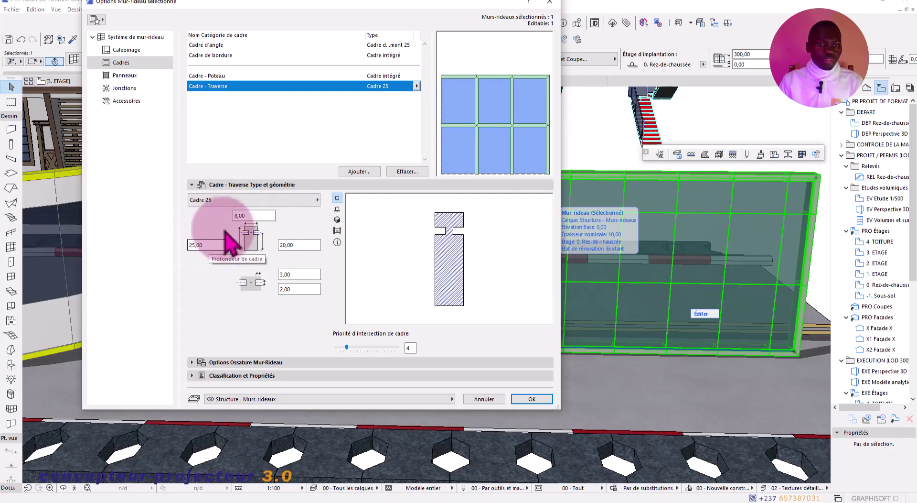
click(254, 215)
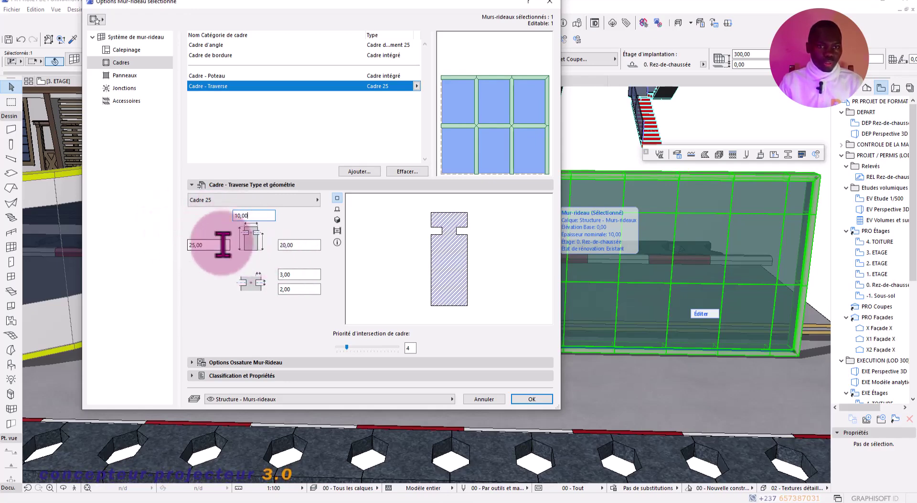
double_click(299, 245)
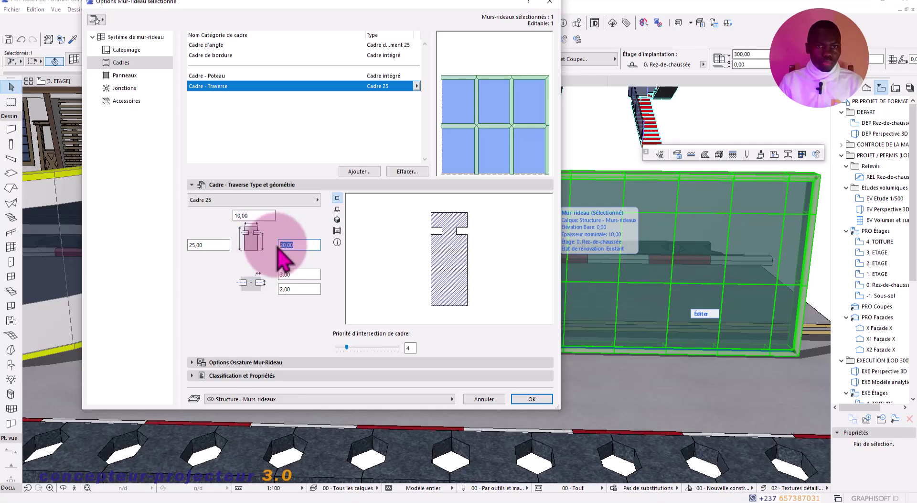
text(15)
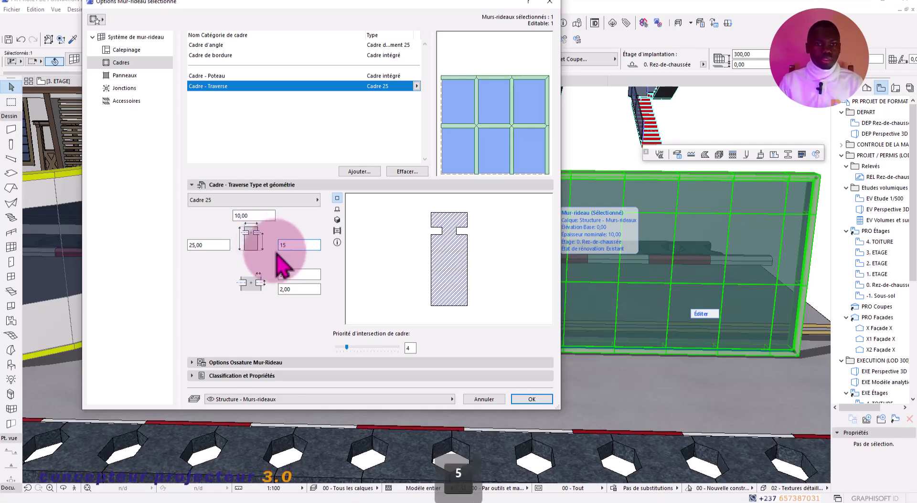
text(,00)
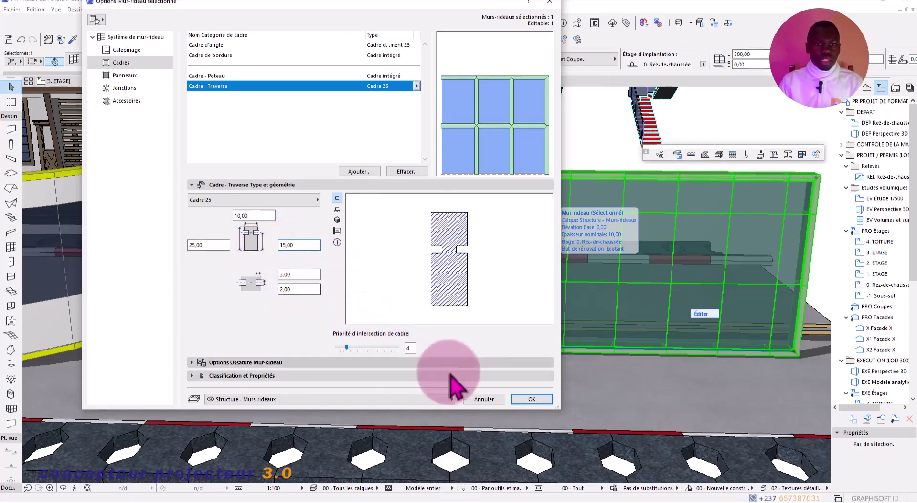
click(533, 398)
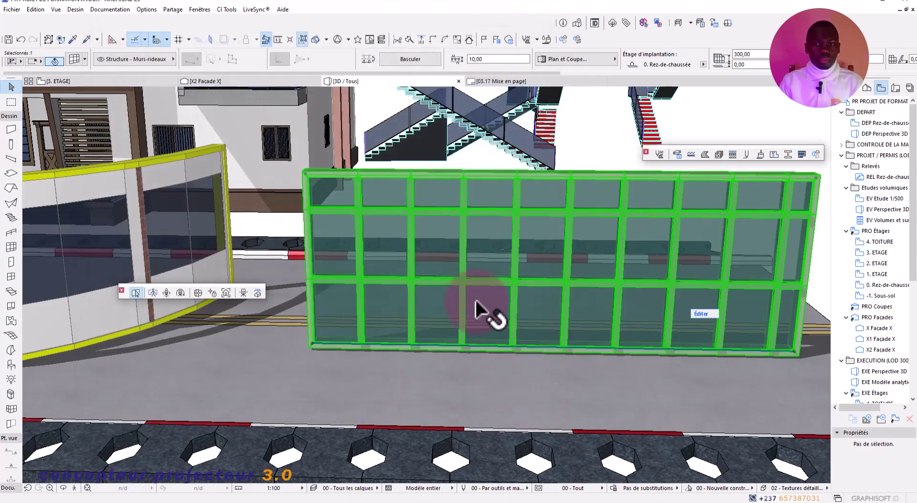
Enable surface replacement for the Cadre - Traverse frames of the straight curtain wall and set their frame surface to Métal - Or
scroll(475, 291, down, 2)
shift+middle_drag(486, 304, 680, 286)
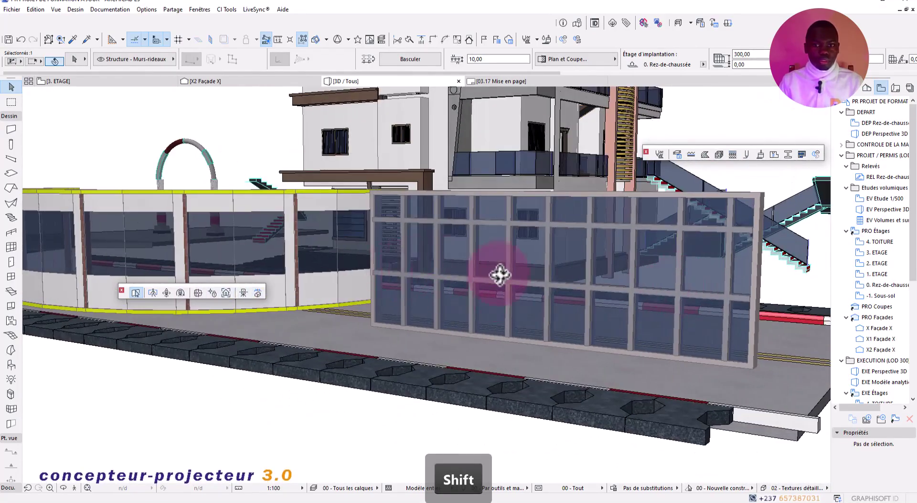
mouse_move(499, 274)
shift+middle_down()
mouse_move(581, 270)
mouse_move(409, 281)
mouse_move(504, 256)
mouse_move(553, 282)
mouse_move(538, 289)
mouse_move(509, 274)
shift+middle_up()
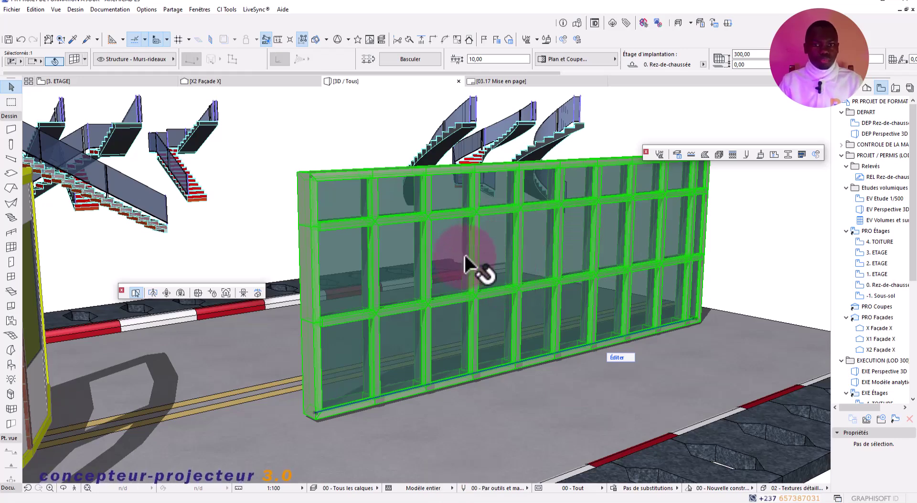
key(o)
double_click(486, 254)
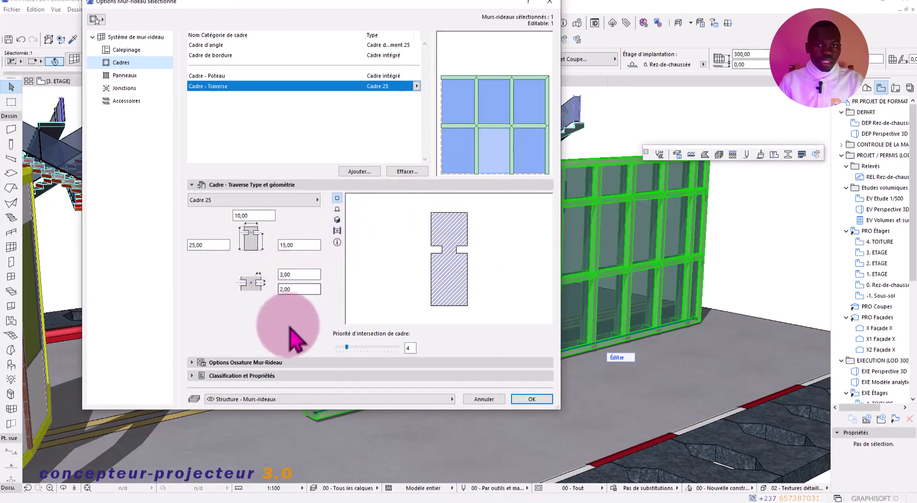
click(240, 363)
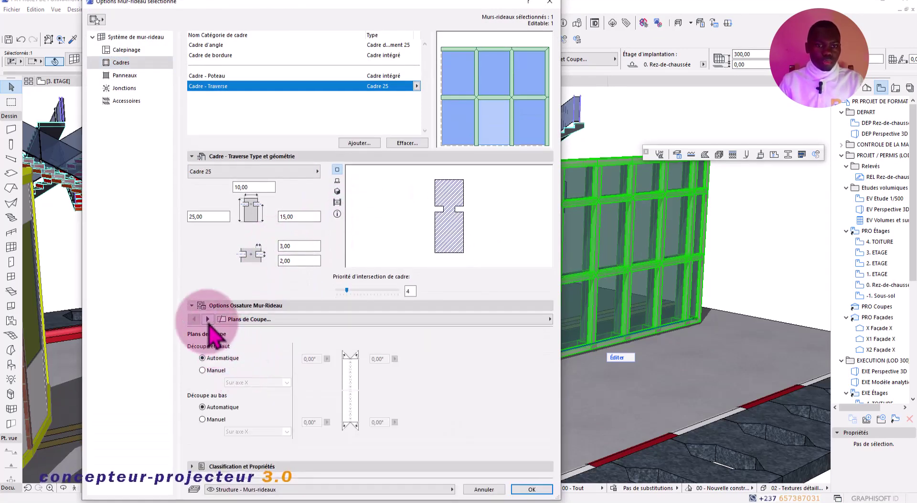
click(207, 319)
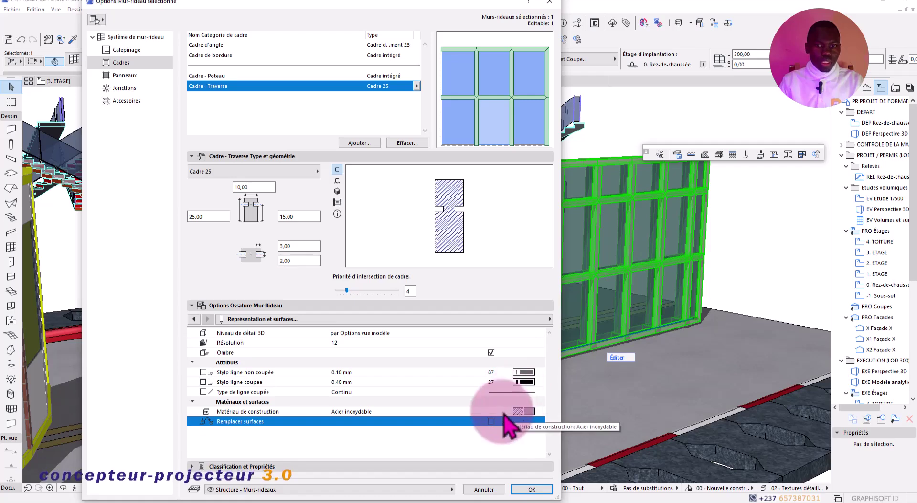
click(491, 421)
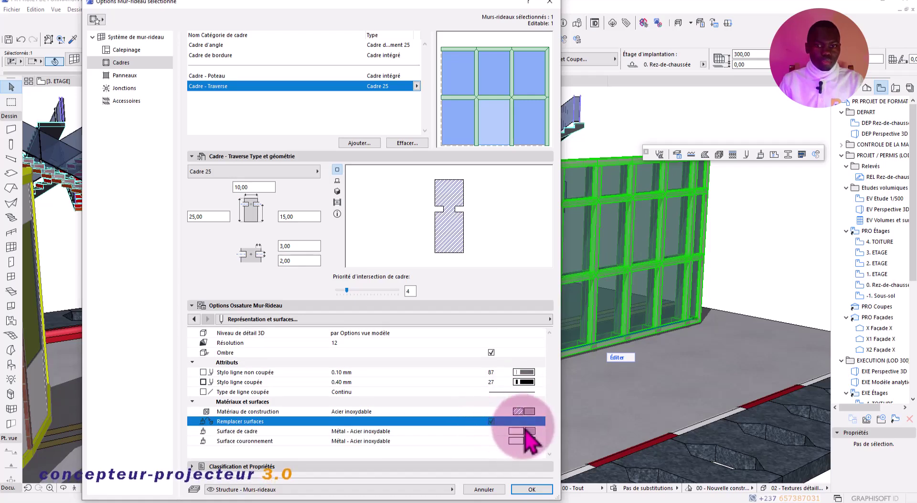
click(523, 431)
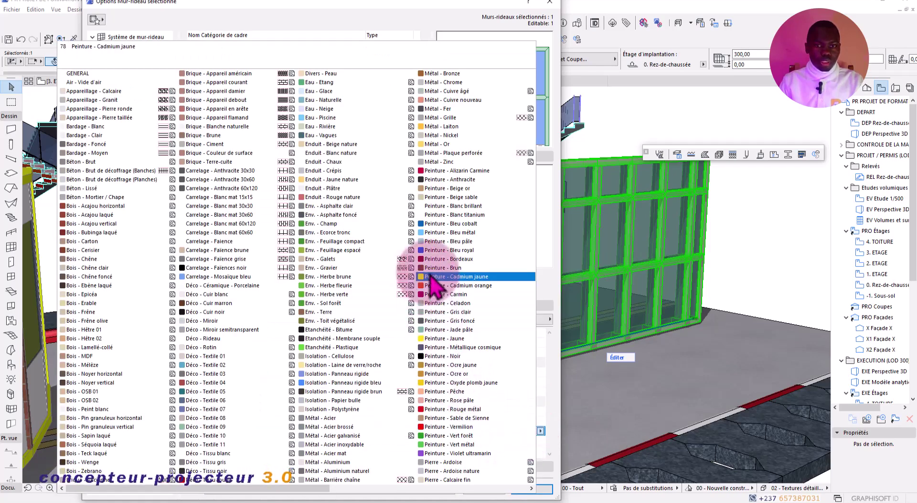
click(438, 144)
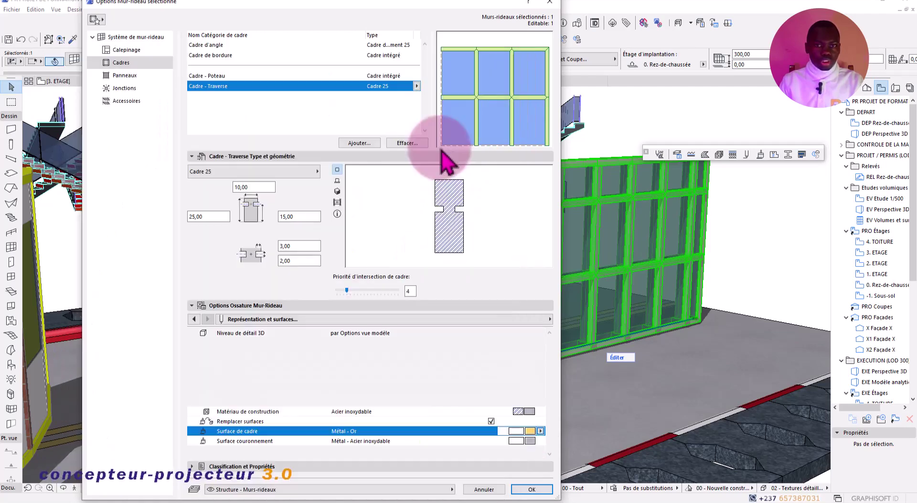
Set the cap surface of the Cadre - Traverse frames to Métal - Or, apply the settings and deselect the wall
click(526, 431)
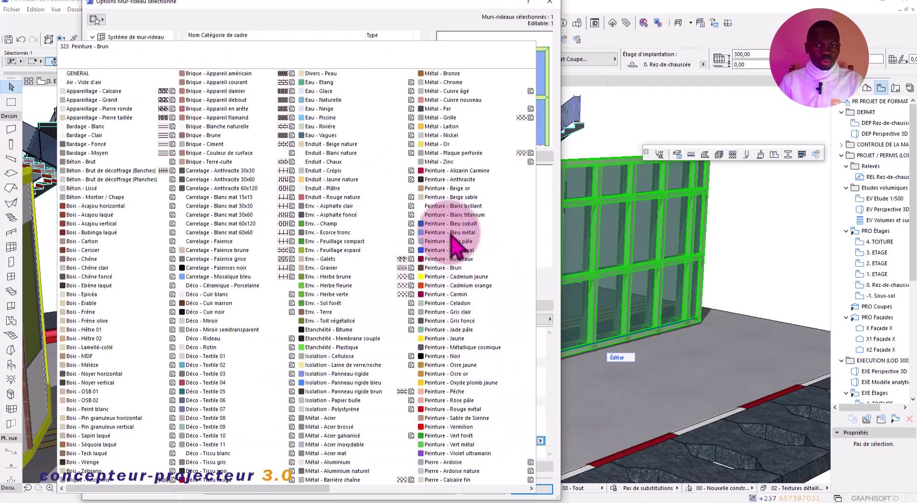
click(446, 145)
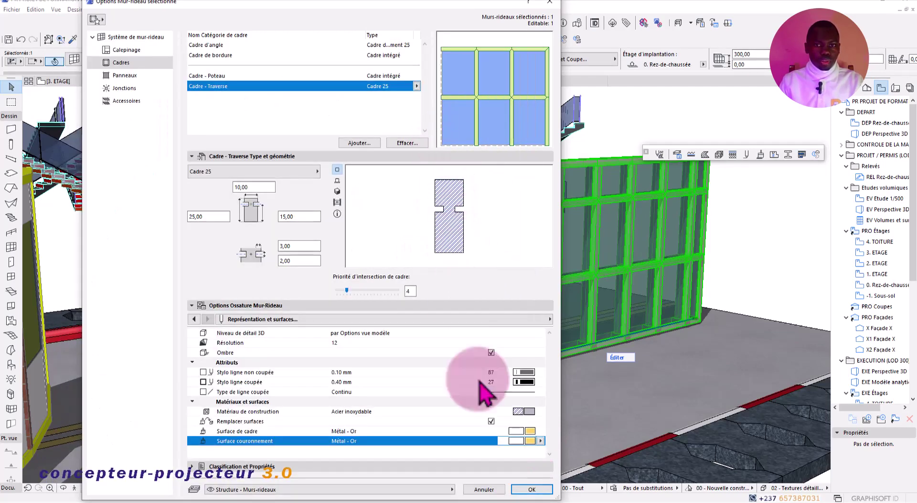
click(533, 489)
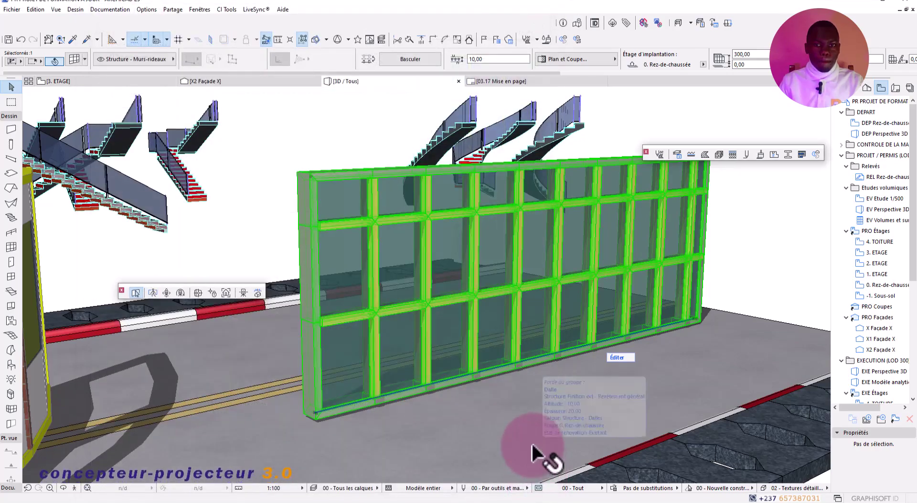
click(756, 225)
scroll(633, 227, down, 3)
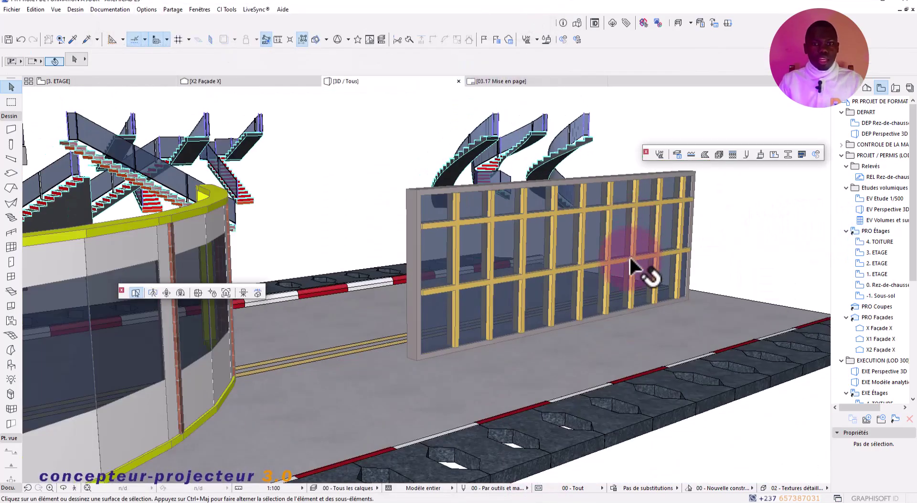
Override the Cadre de bordure surface of the straight curtain wall with Métal - Or, apply it and deselect the wall
shift+middle_drag(631, 259, 521, 262)
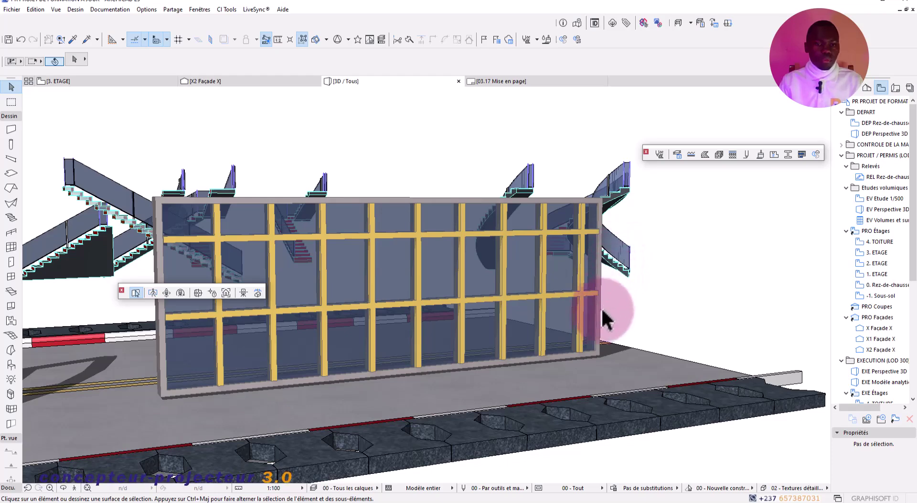
click(586, 325)
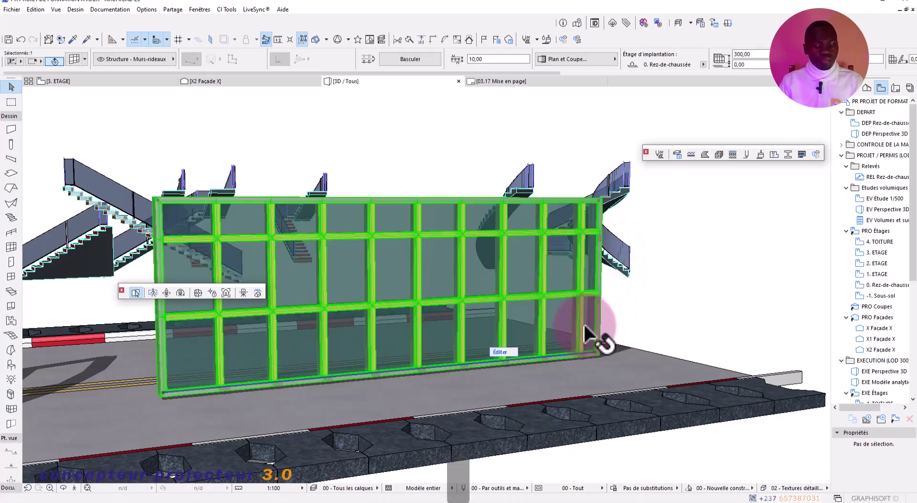
double_click(584, 326)
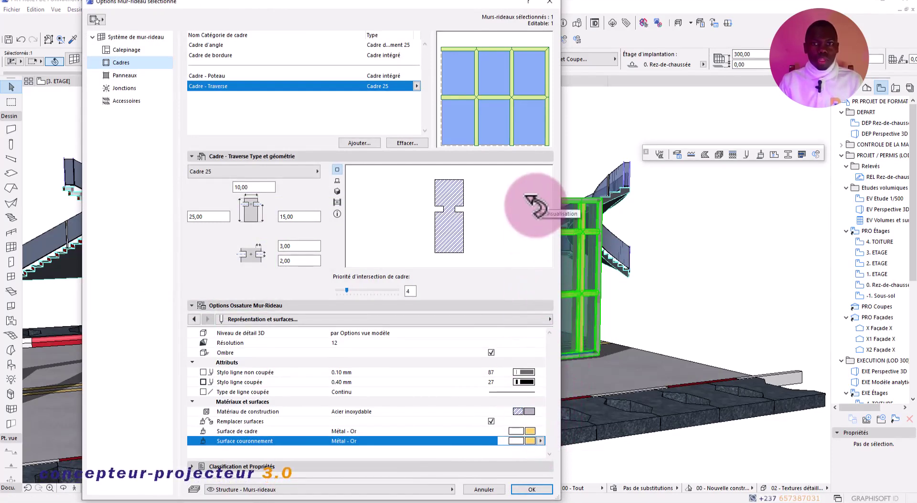
click(234, 55)
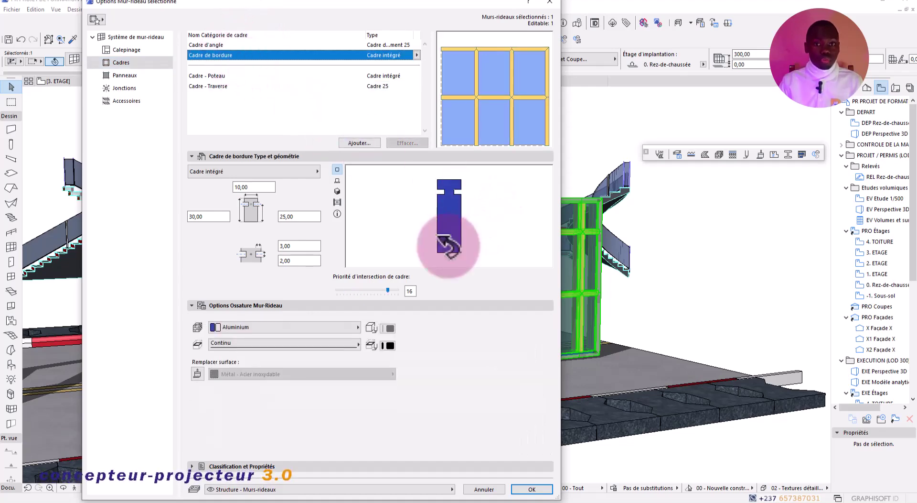
click(197, 373)
click(234, 376)
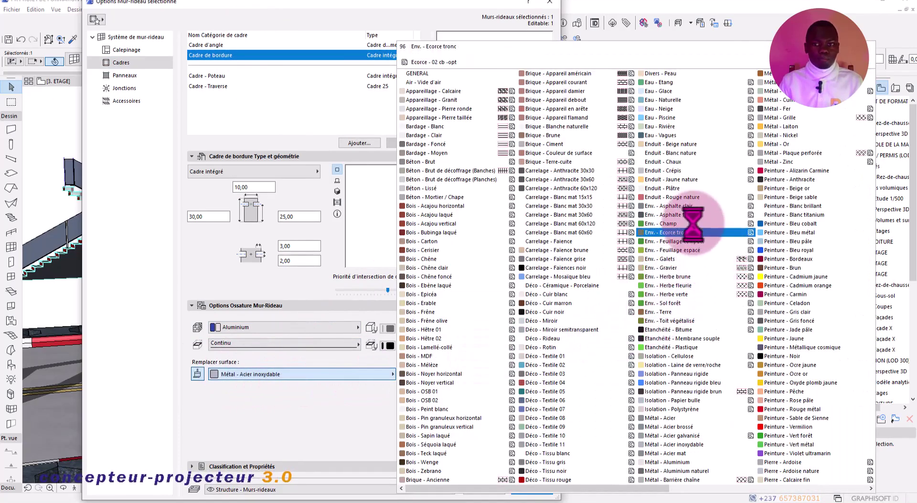
click(771, 144)
click(531, 488)
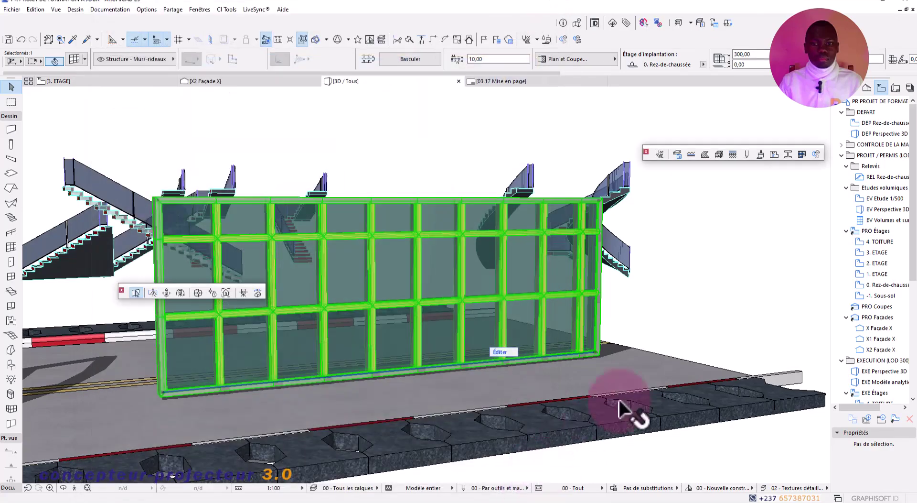
click(722, 288)
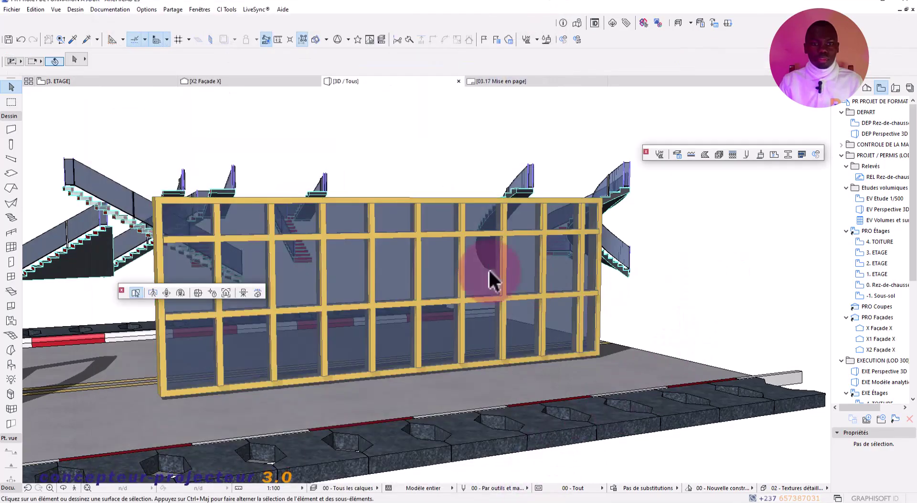
Assign the two inner vertical frame lines of the straight wall's pattern to Cadre - Poteau and open that frame category's settings
scroll(473, 255, down, 2)
shift+middle_drag(395, 248, 294, 196)
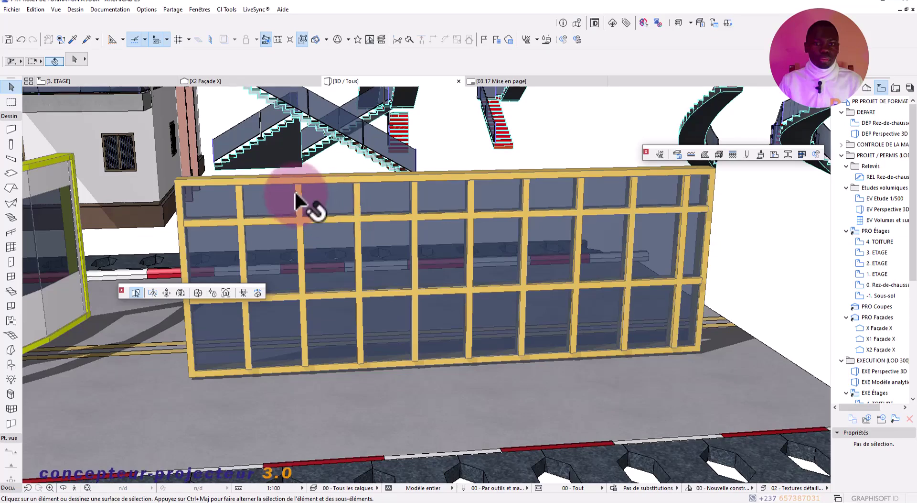
click(419, 262)
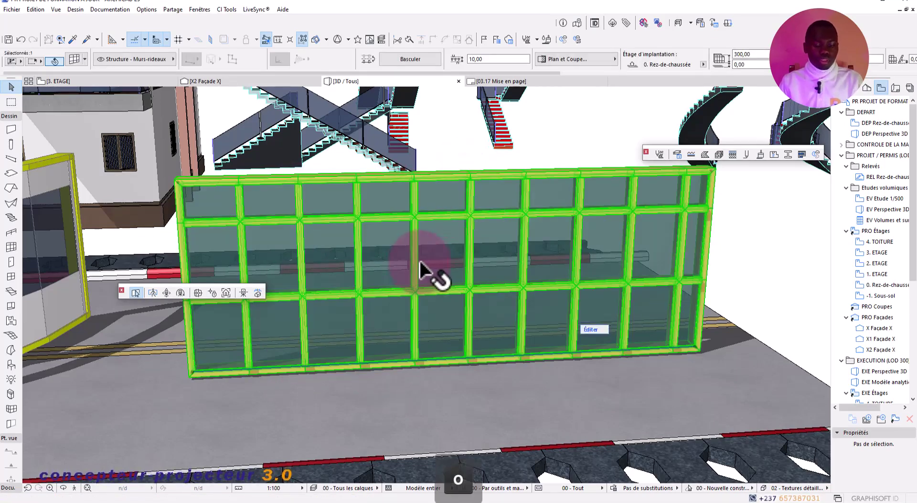
double_click(419, 261)
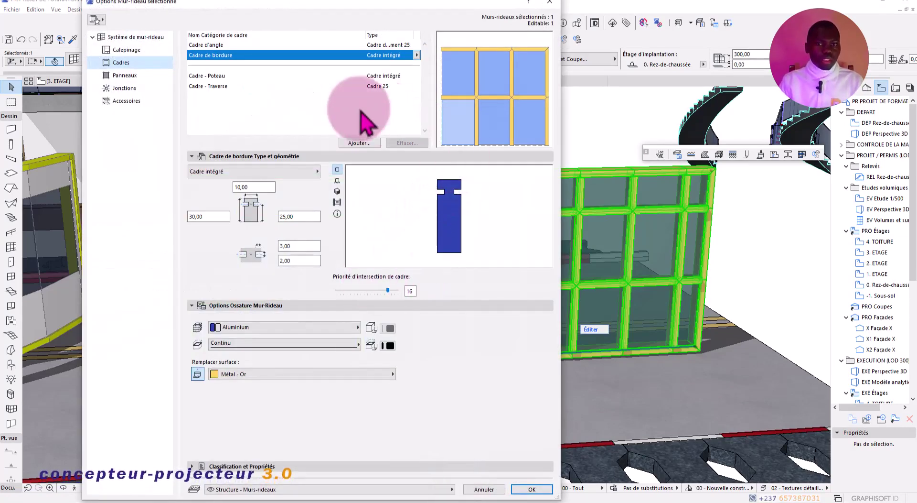
click(156, 53)
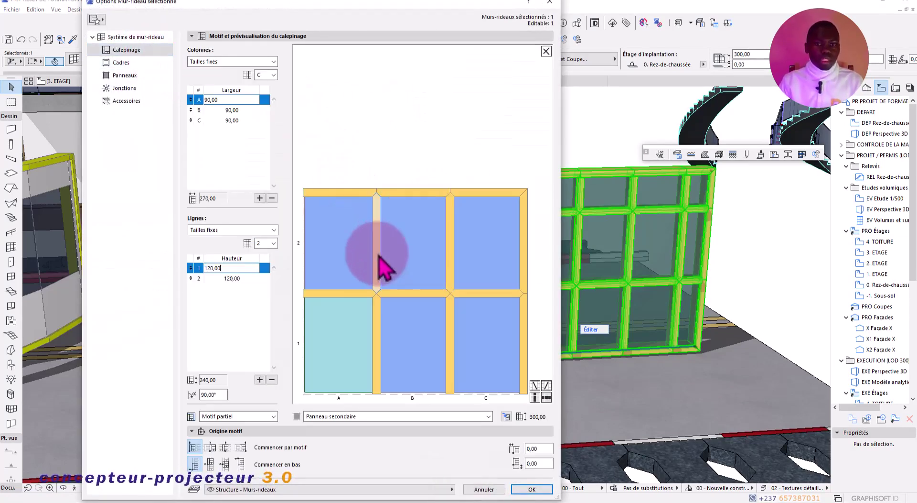
shift+click(377, 325)
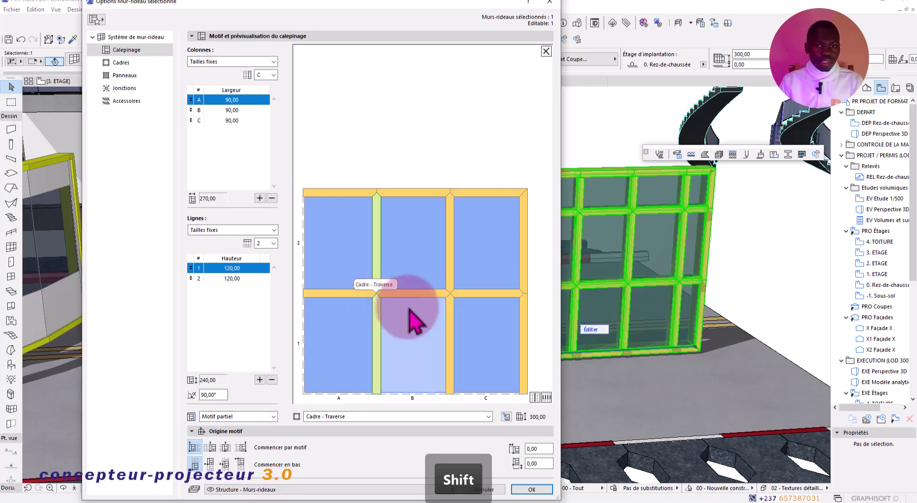
shift+click(449, 315)
shift+click(450, 284)
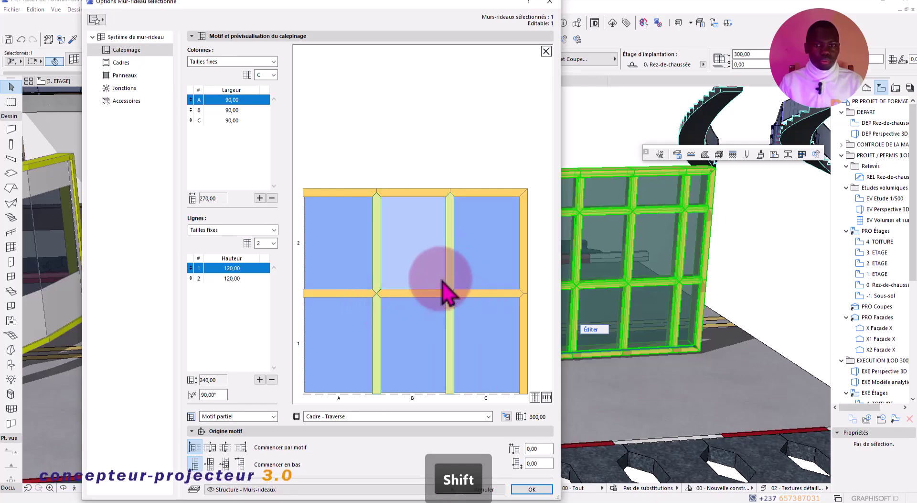
click(448, 417)
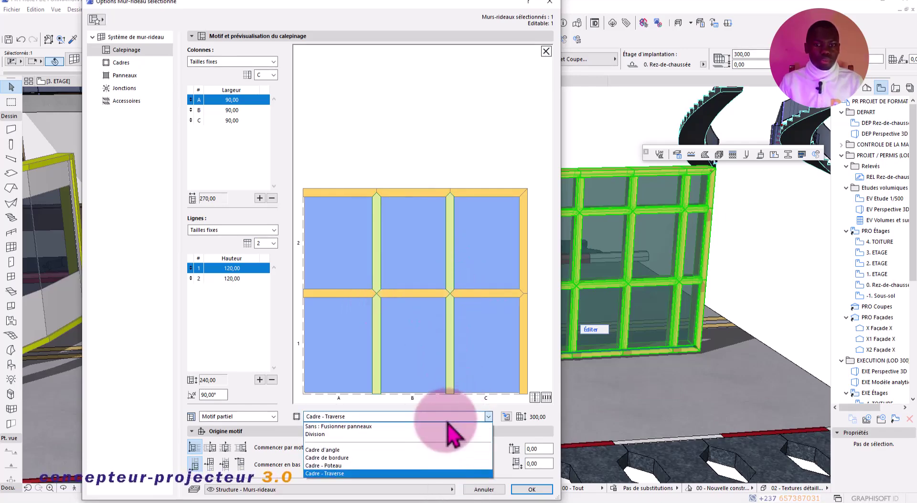
click(404, 465)
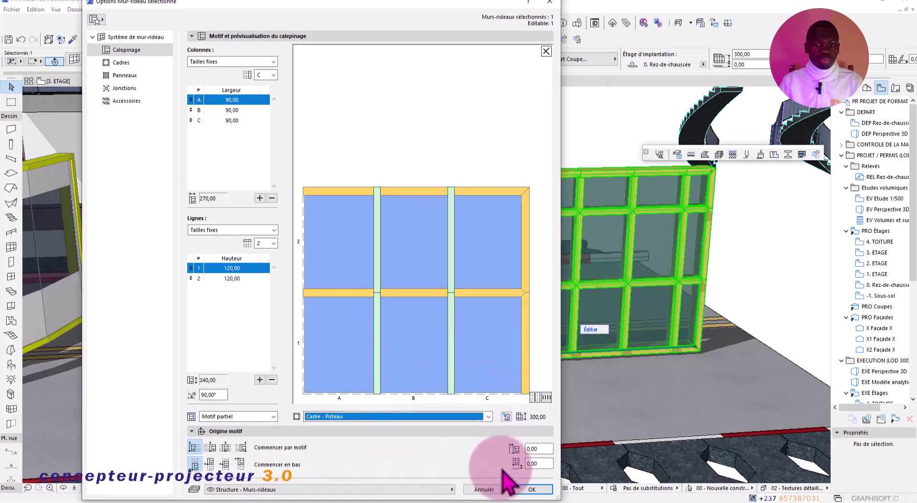
click(506, 416)
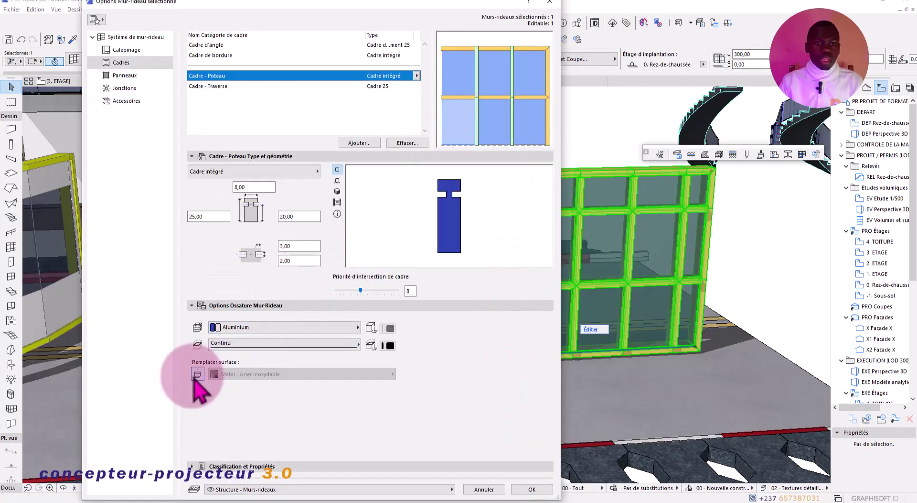
Override the surface of the curtain wall's Cadre - Poteau frames with Enduit - Chaux
click(197, 373)
click(245, 374)
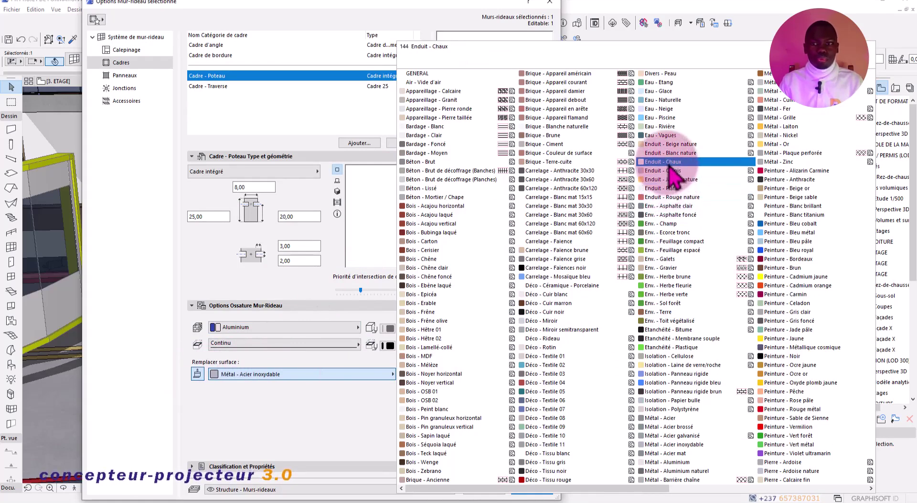
click(667, 161)
click(545, 489)
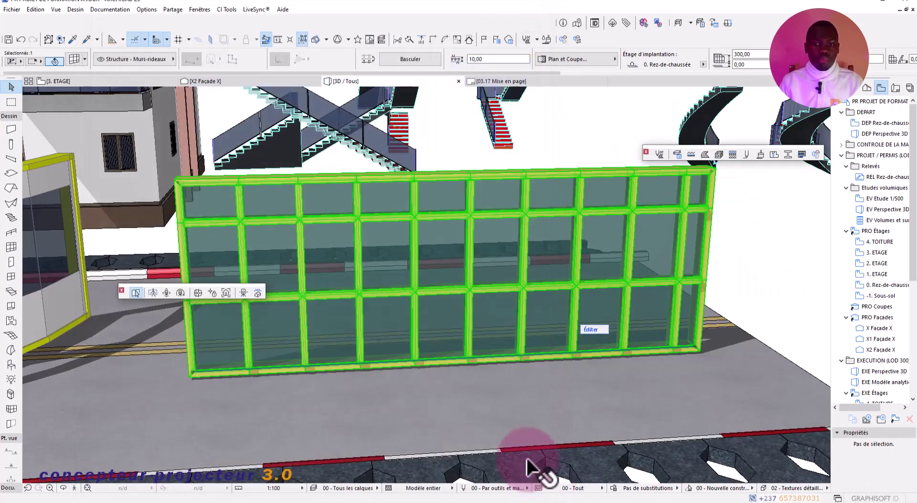
click(506, 411)
shift+middle_drag(521, 317, 383, 399)
scroll(341, 330, up, 6)
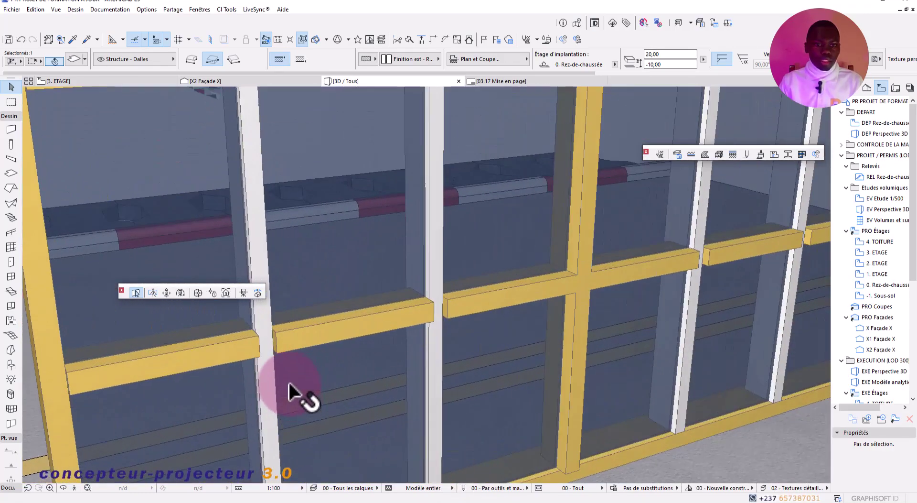
shift+middle_drag(289, 386, 271, 368)
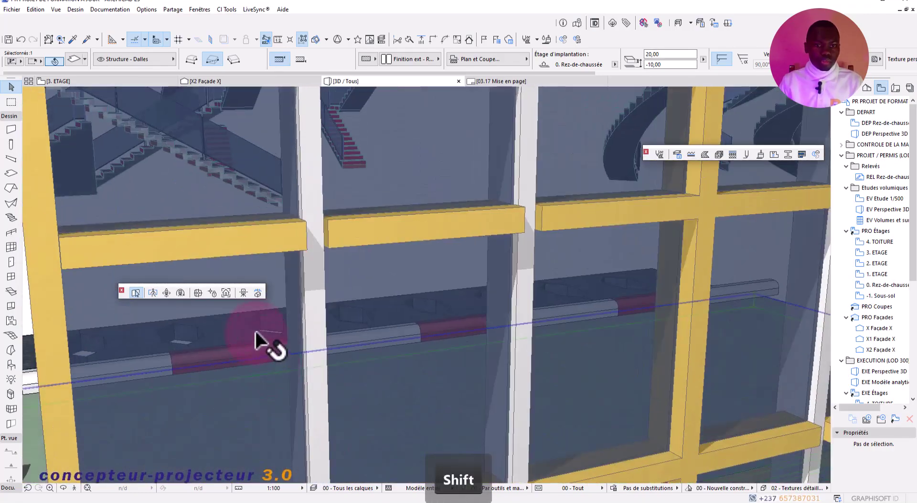
scroll(270, 332, down, 10)
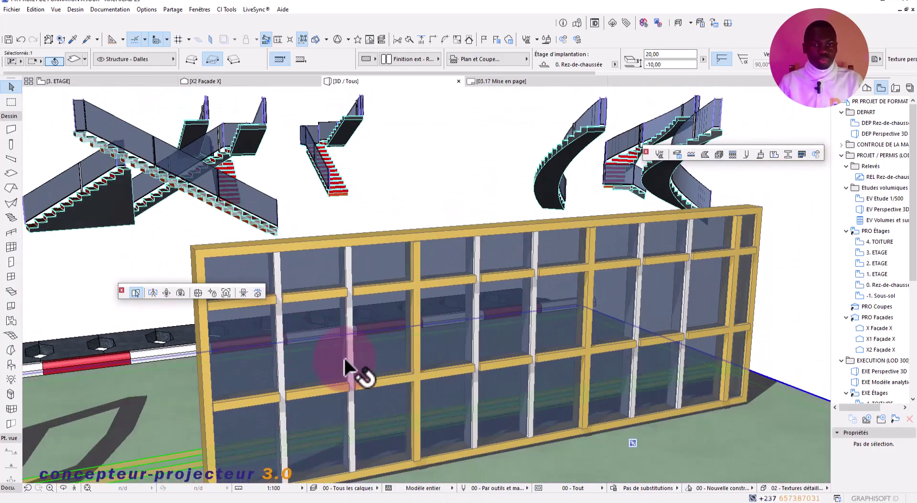
key(ctrl+t)
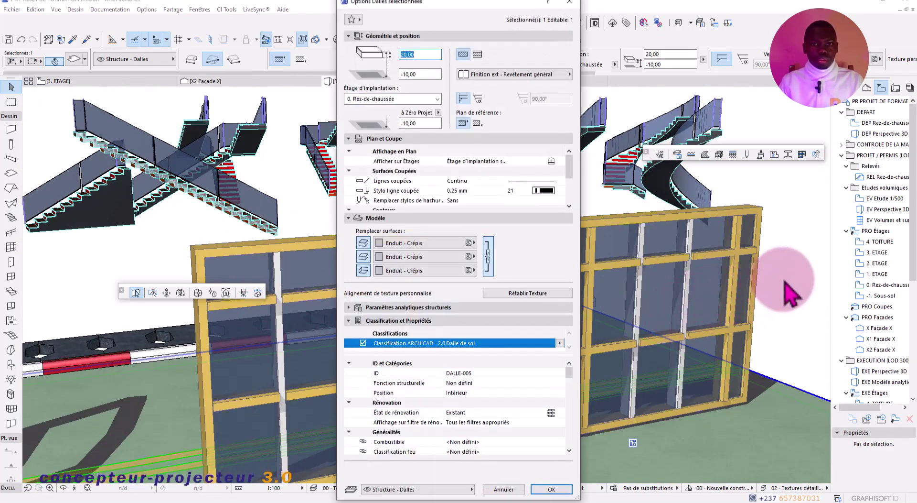
key(Escape)
key(Escape)
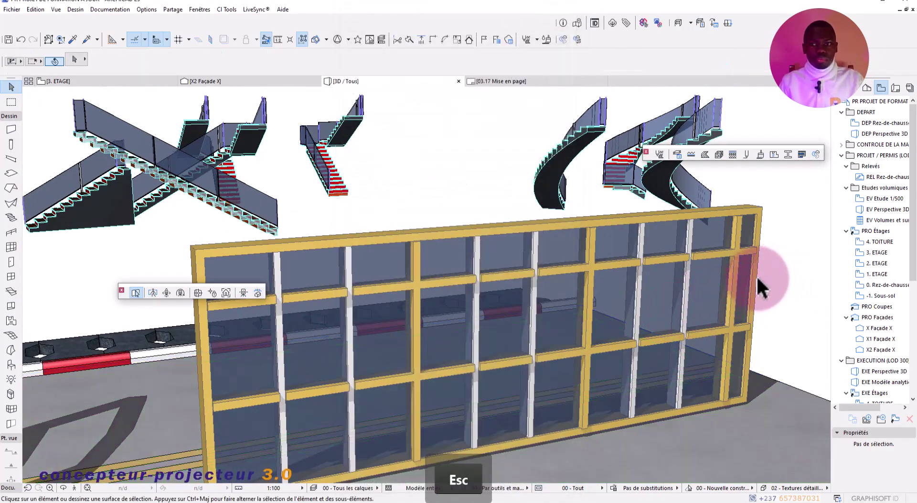
Set the panel position offset in the Cadre - Poteau profile of the rectangular curtain wall to 15,00
click(752, 276)
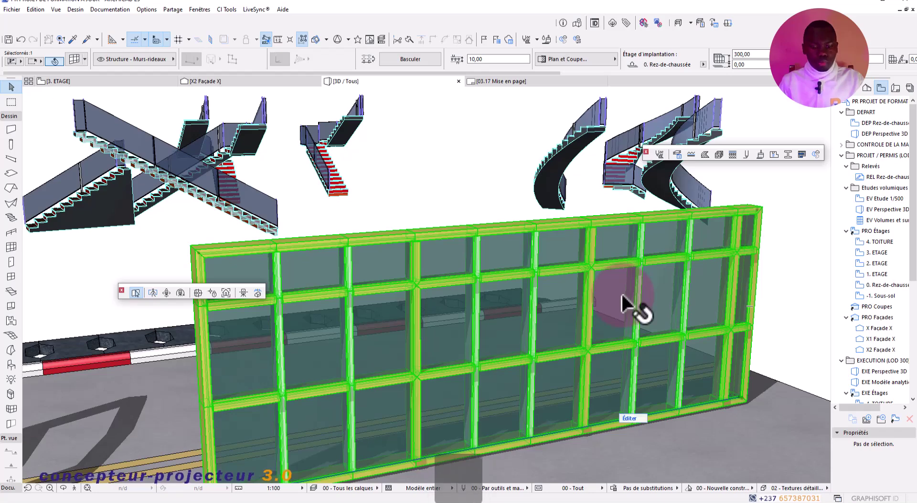
double_click(633, 306)
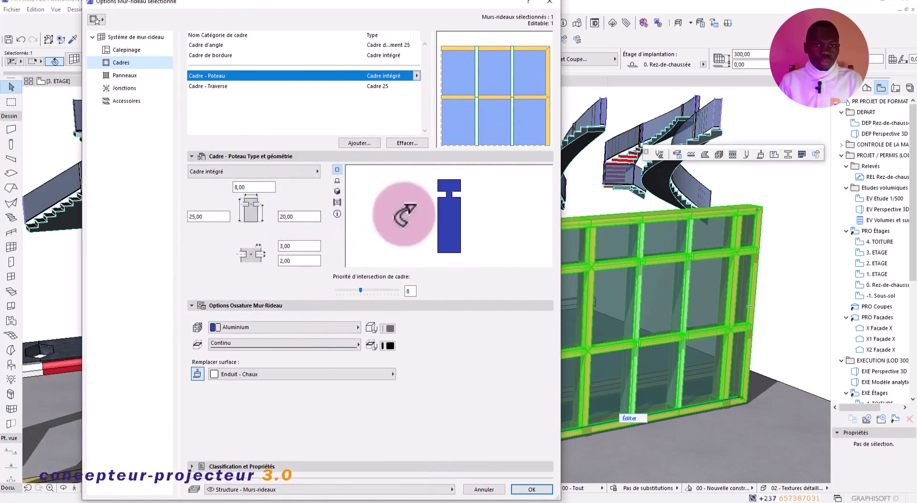
click(301, 216)
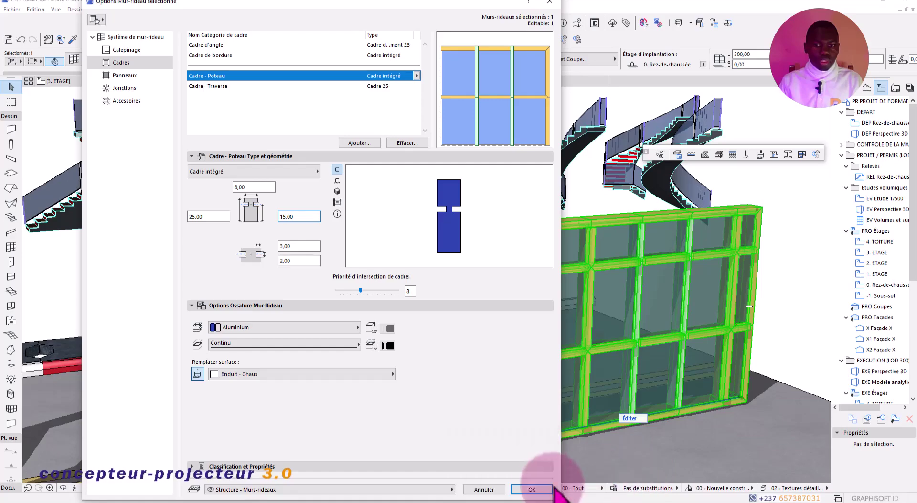
click(531, 489)
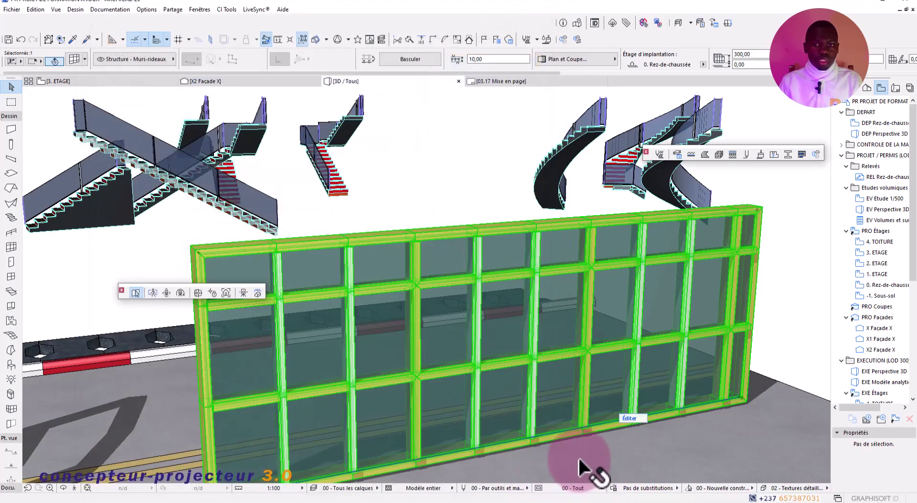
scroll(494, 356, up, 4)
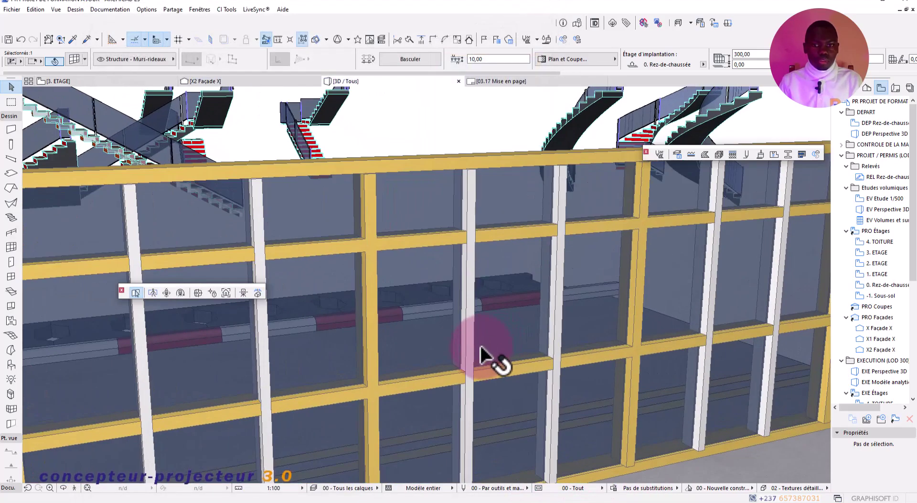
scroll(480, 346, up, 2)
shift+middle_drag(475, 348, 375, 273)
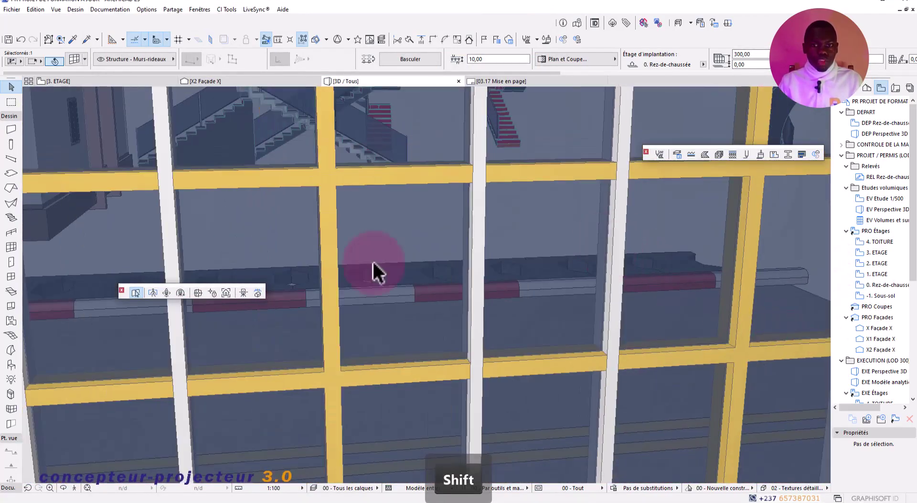
scroll(376, 262, down, 7)
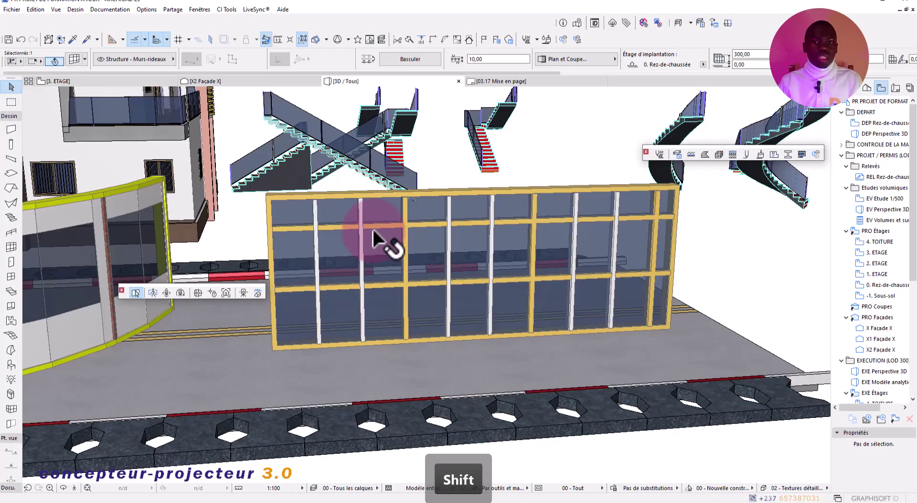
mouse_move(373, 235)
shift+middle_down()
mouse_move(664, 232)
mouse_move(811, 301)
mouse_move(486, 283)
mouse_move(702, 242)
mouse_move(739, 271)
mouse_move(370, 217)
mouse_move(184, 229)
mouse_move(217, 250)
mouse_move(361, 241)
shift+middle_up()
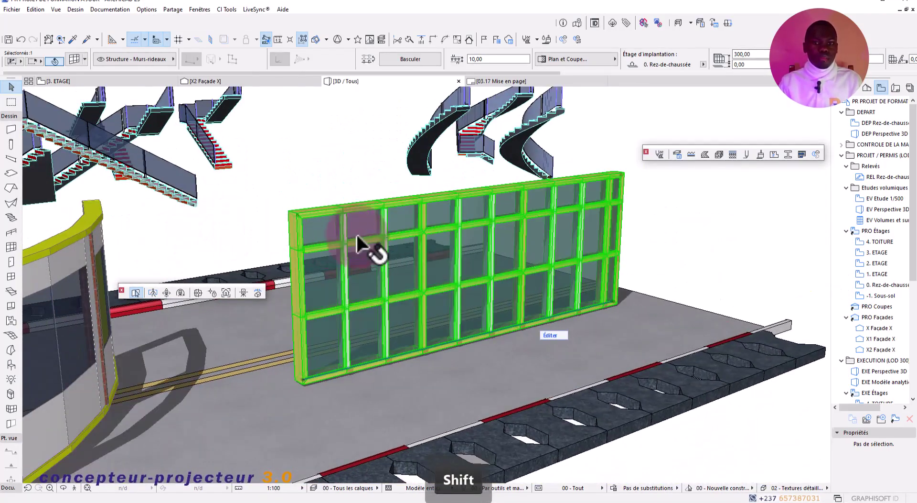
Enter the curtain wall's edit mode and delete the lower transom segment between two adjacent white mullions
key(Escape)
shift+middle_drag(651, 189, 581, 253)
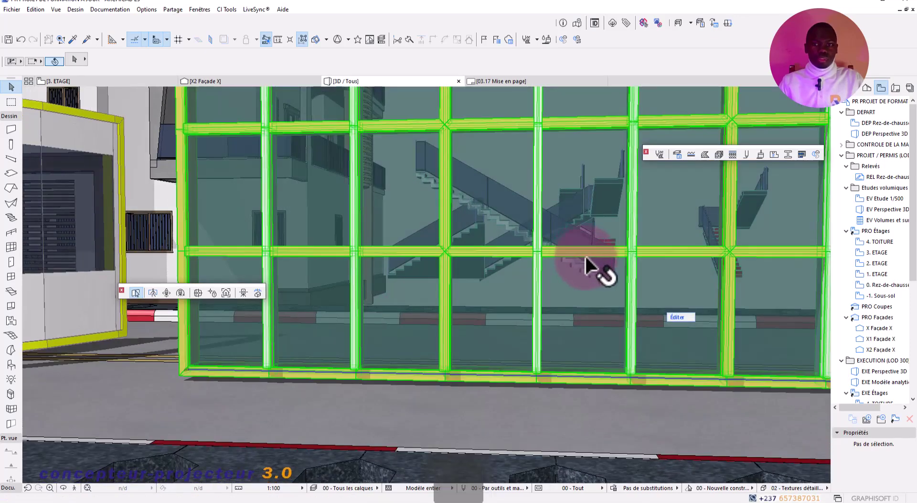
click(678, 316)
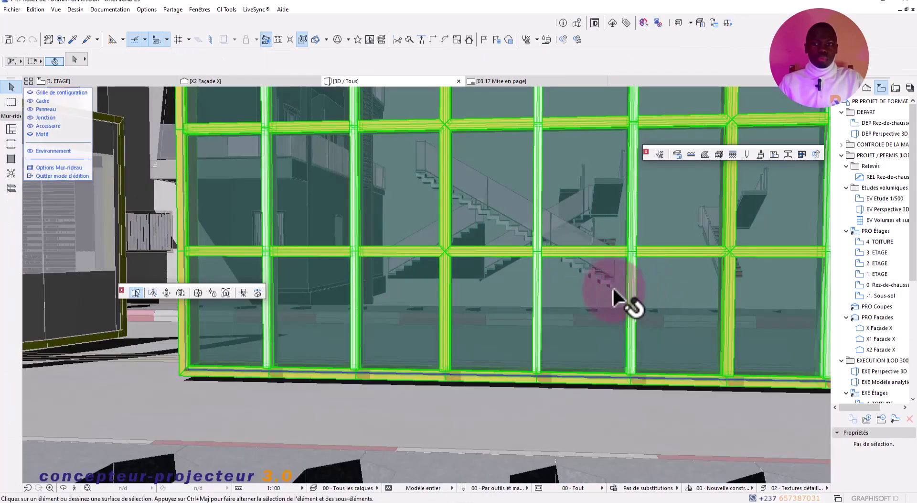
click(584, 252)
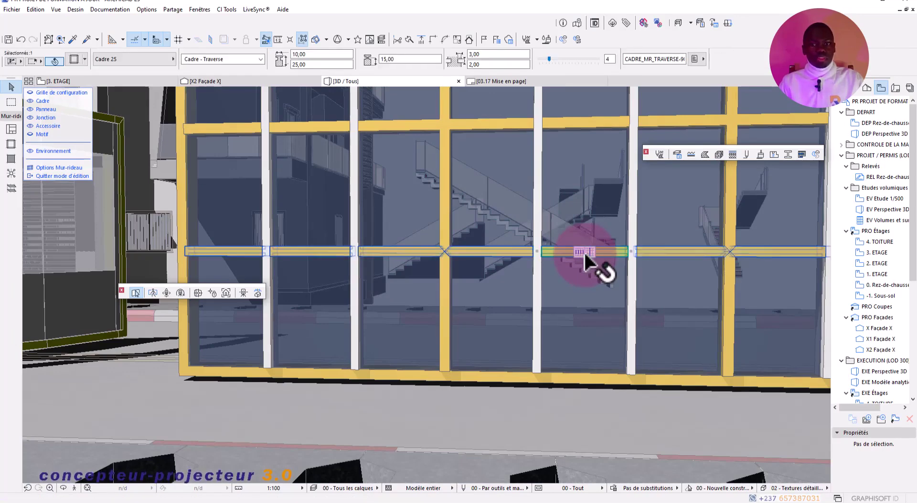
key(Delete)
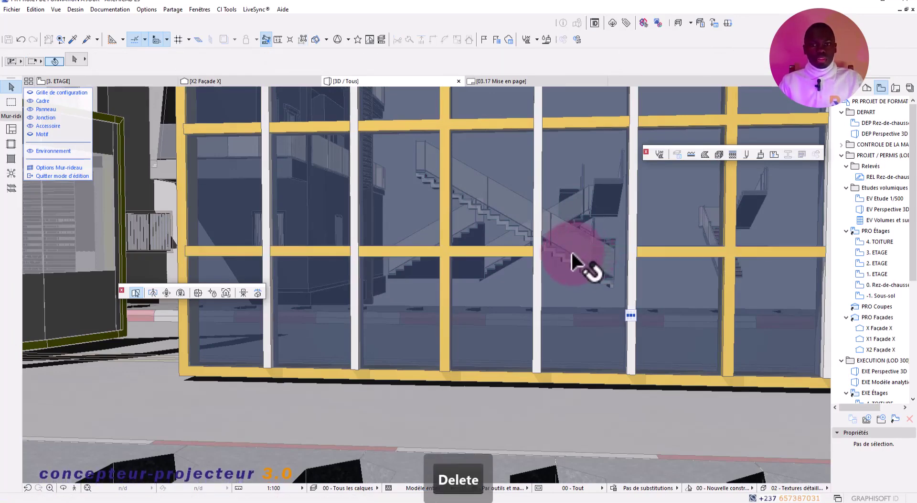
Open the settings of the merged tall panel and choose Porte coulissante MR 25 as its type
click(572, 254)
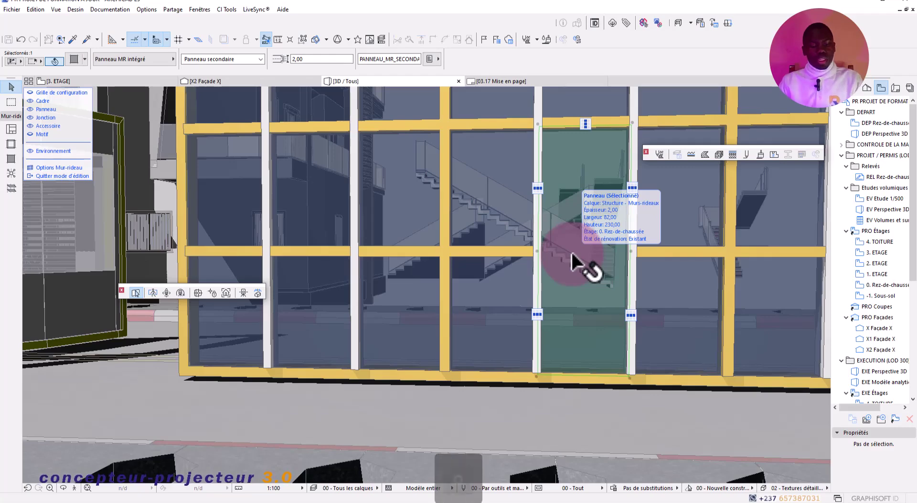
double_click(571, 252)
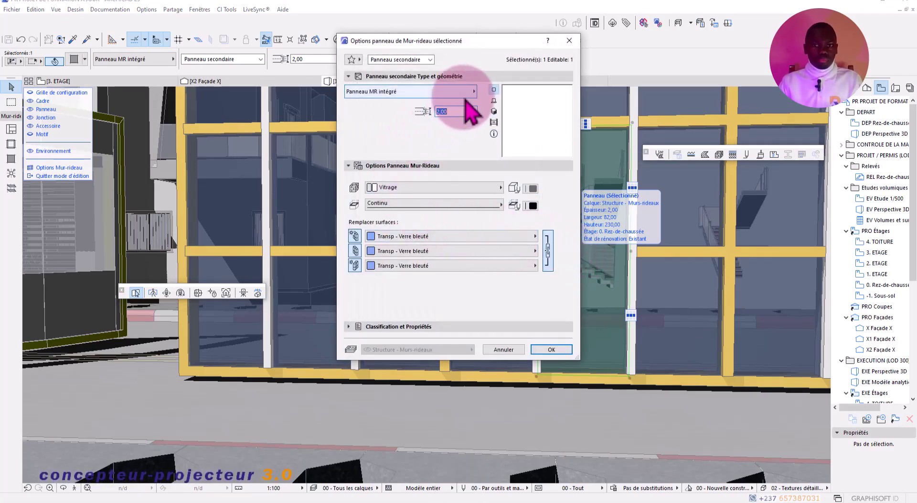
click(467, 95)
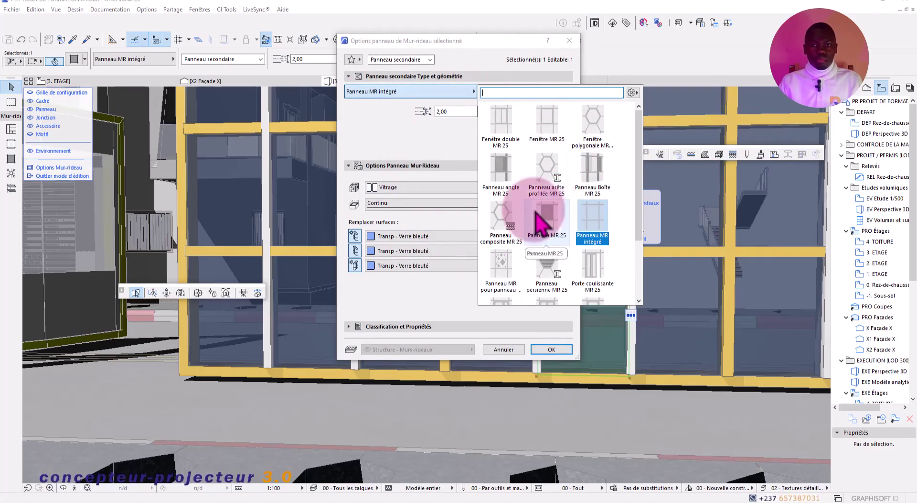
scroll(543, 222, down, 2)
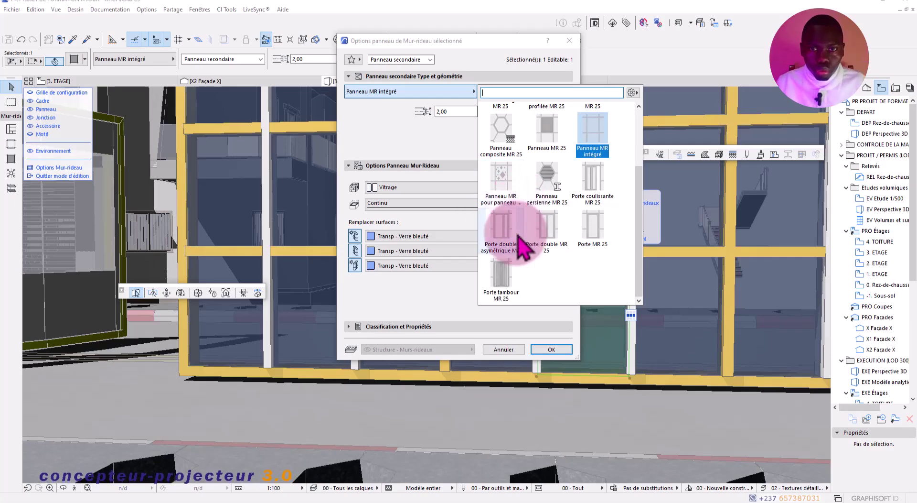
scroll(540, 230, up, 2)
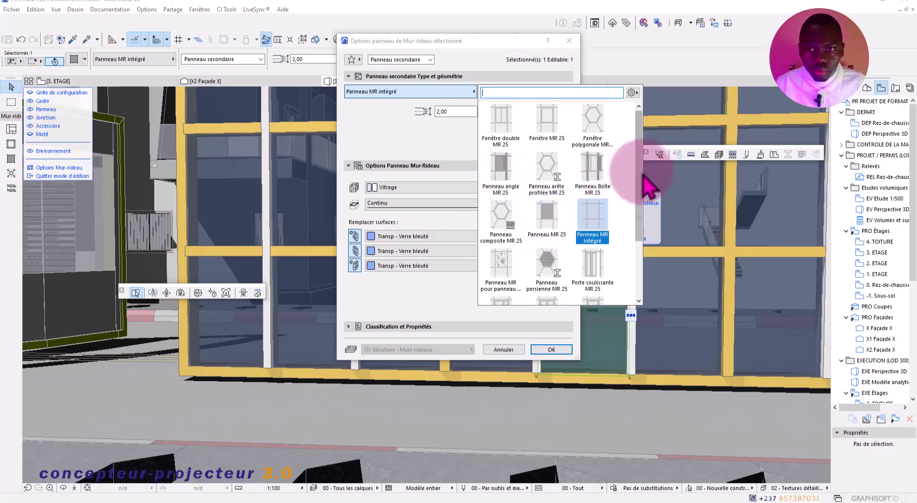
scroll(635, 189, down, 1)
click(591, 243)
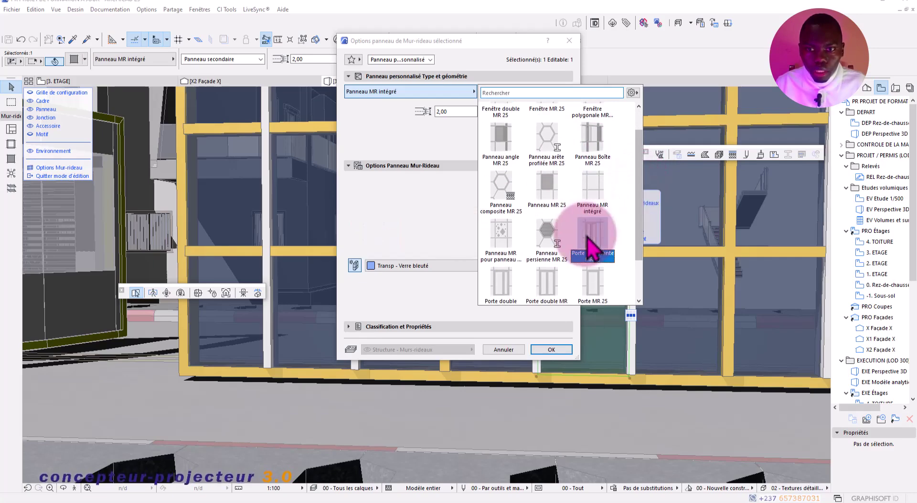
click(432, 159)
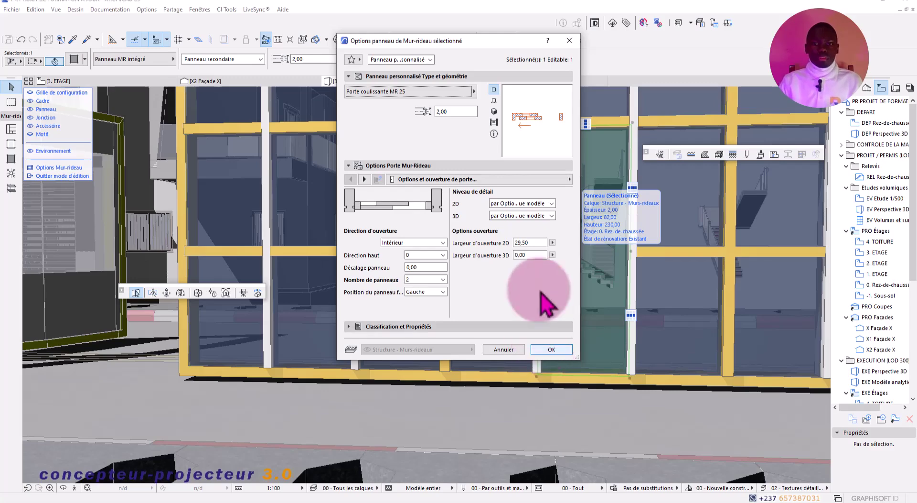
Change the tall panel's type to Porte double MR 25 and apply it
click(465, 91)
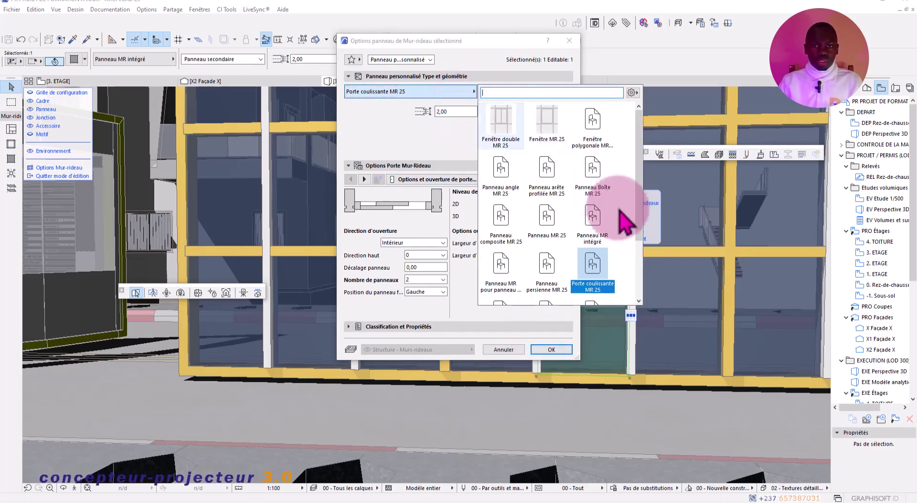
drag(640, 210, 634, 257)
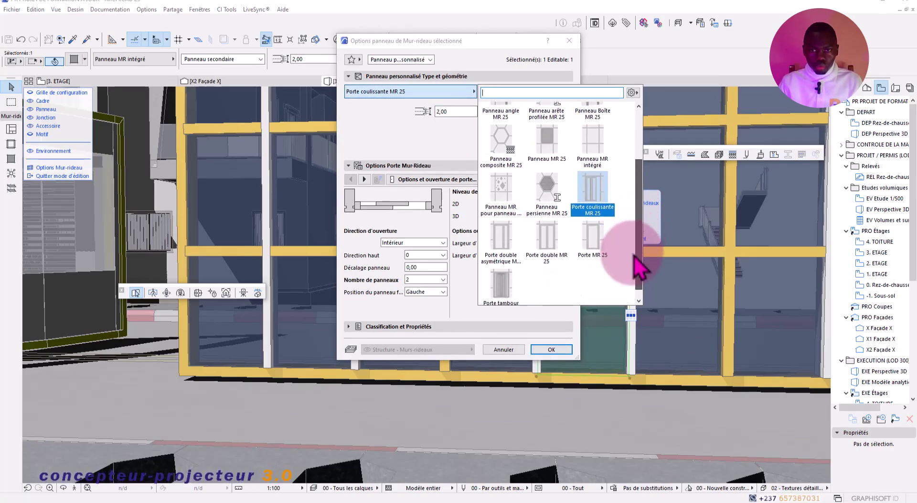
click(540, 253)
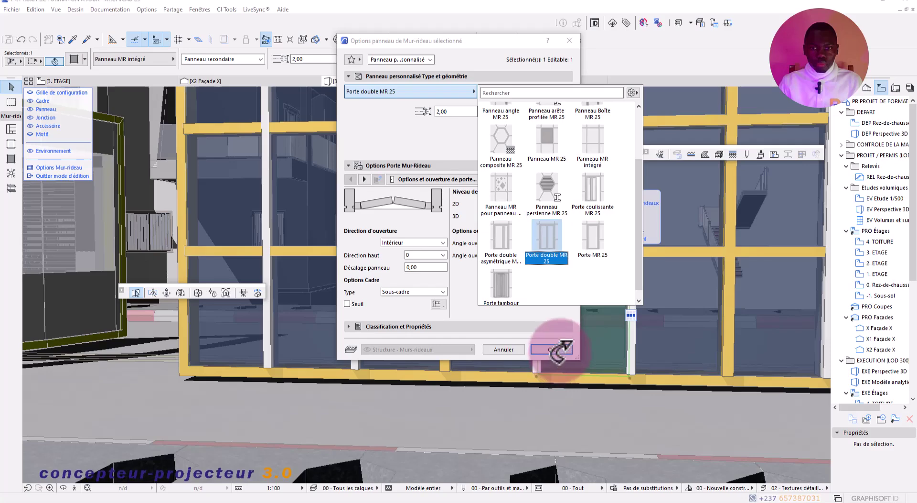
click(554, 349)
click(557, 349)
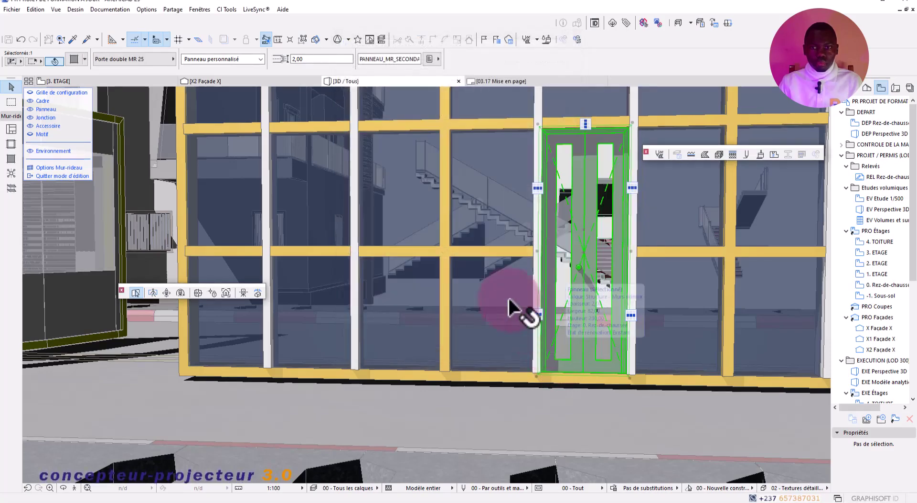
Delete the border frame segment beneath the double door
scroll(591, 307, down, 3)
scroll(589, 306, up, 5)
shift+middle_drag(587, 305, 445, 306)
scroll(508, 273, down, 3)
click(477, 387)
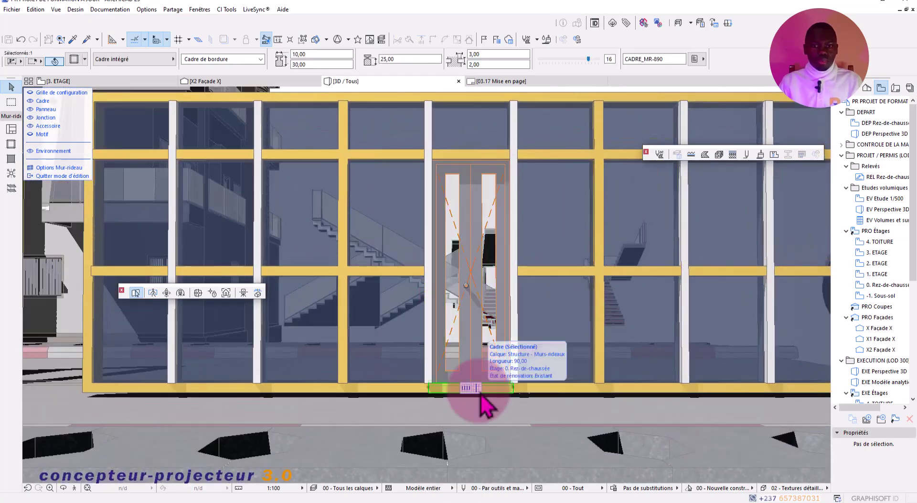
key(Delete)
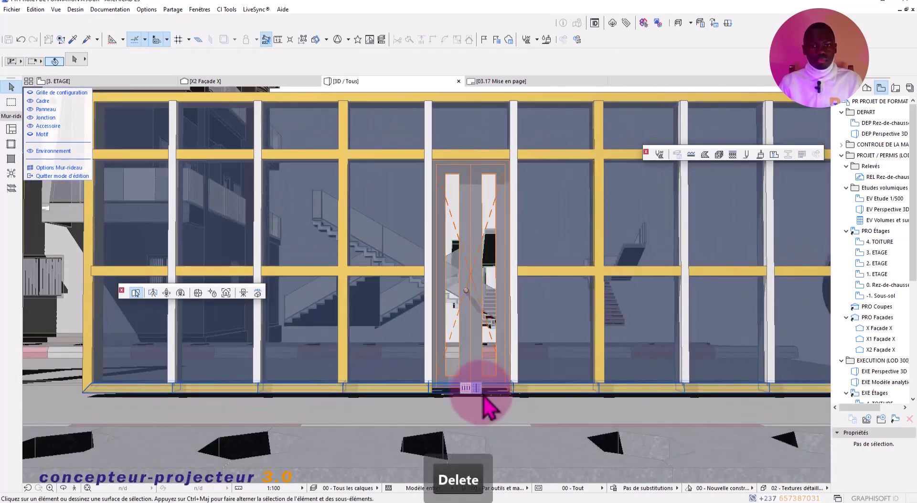
Change the double door panel's type to Porte double asymétrique MR 25 and apply it
click(475, 327)
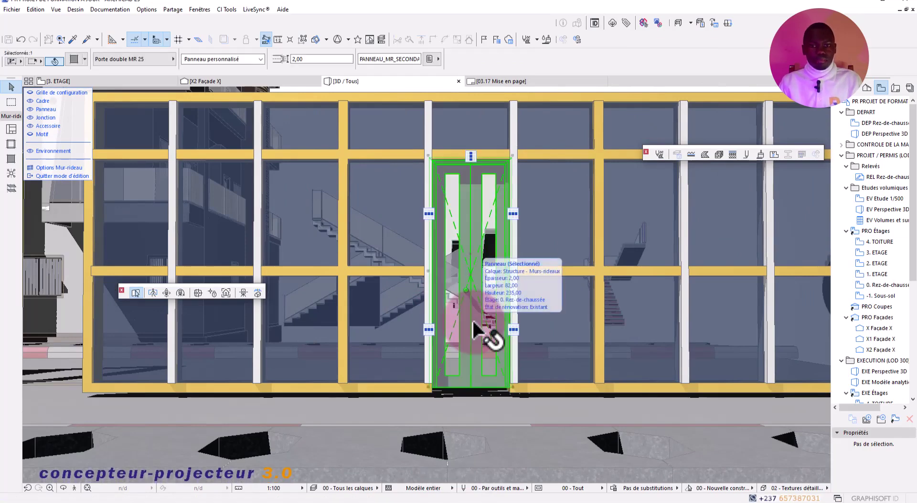
key(o)
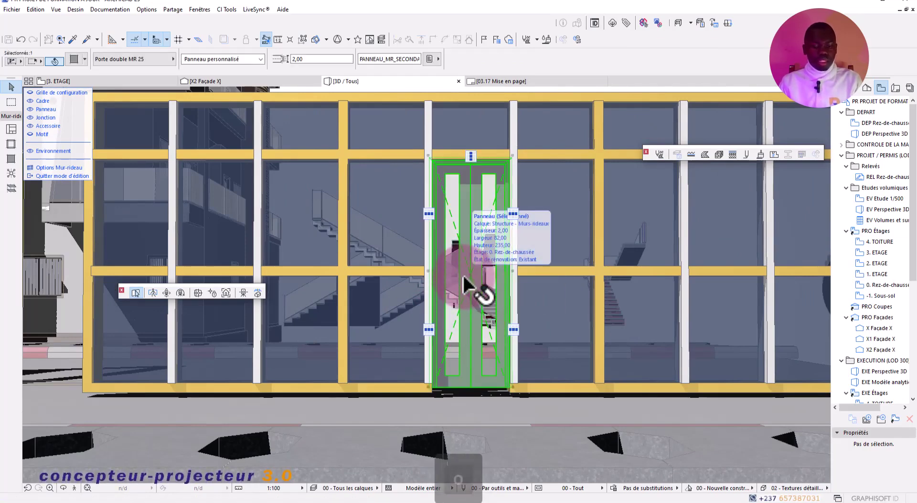
double_click(466, 278)
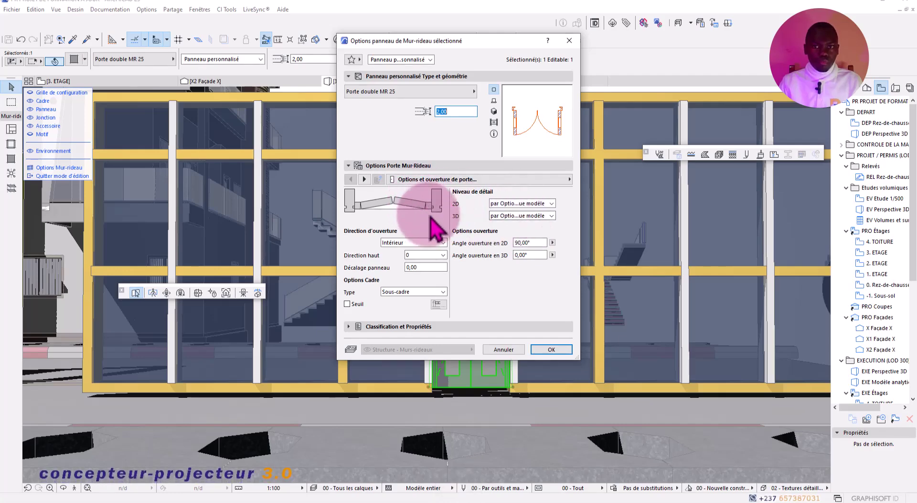
click(473, 91)
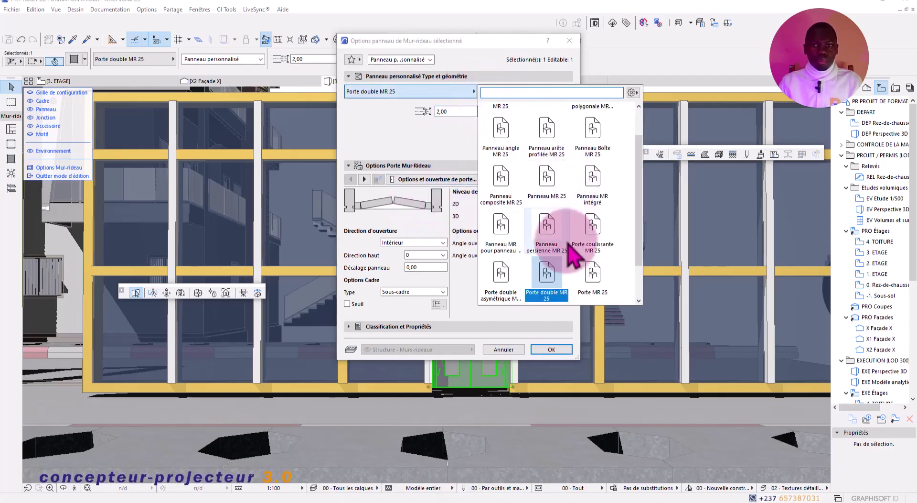
scroll(590, 277, down, 1)
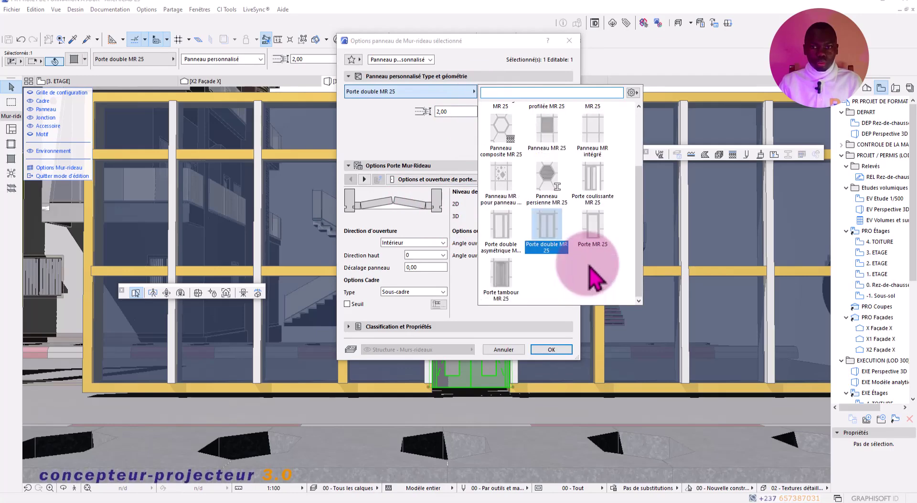
click(497, 228)
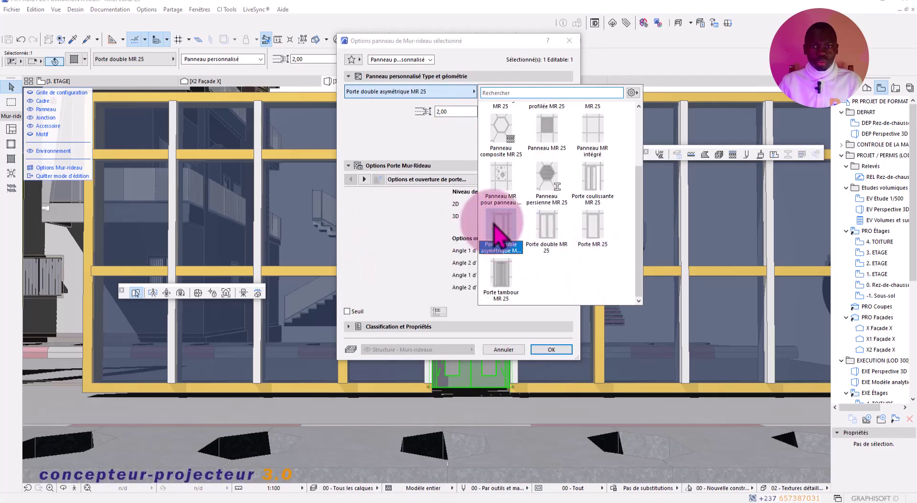
click(567, 356)
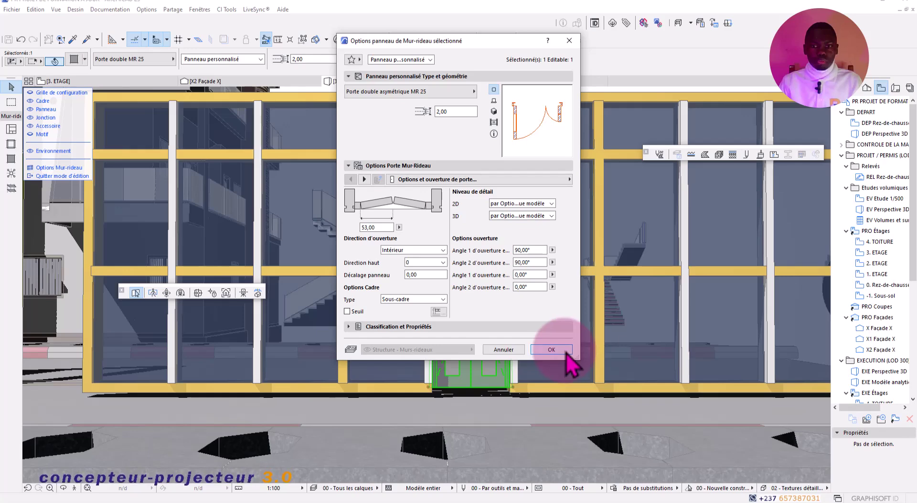
click(558, 351)
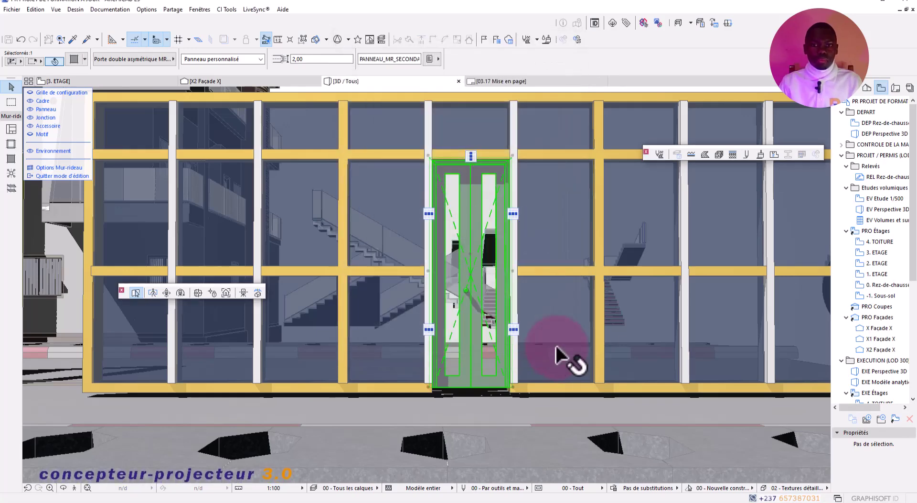
Inspect the asymmetric door up close and undo the panel type change
scroll(475, 298, up, 5)
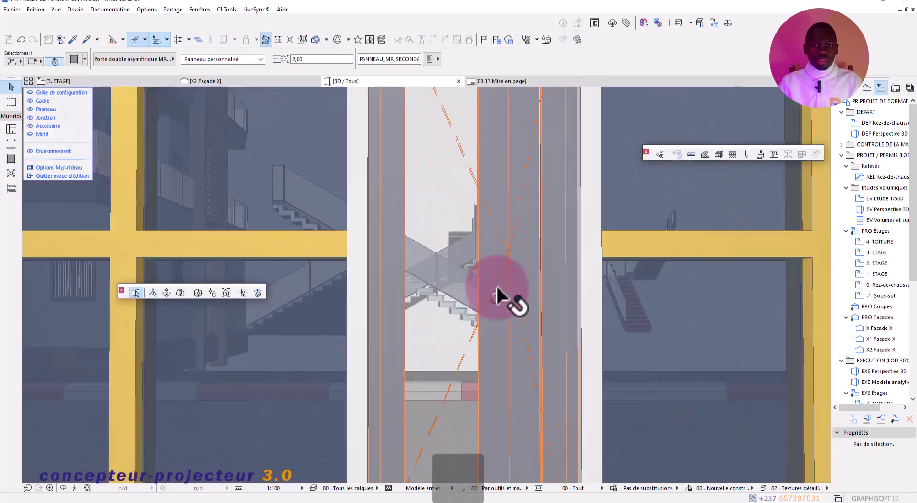
shift+middle_drag(496, 294, 123, 102)
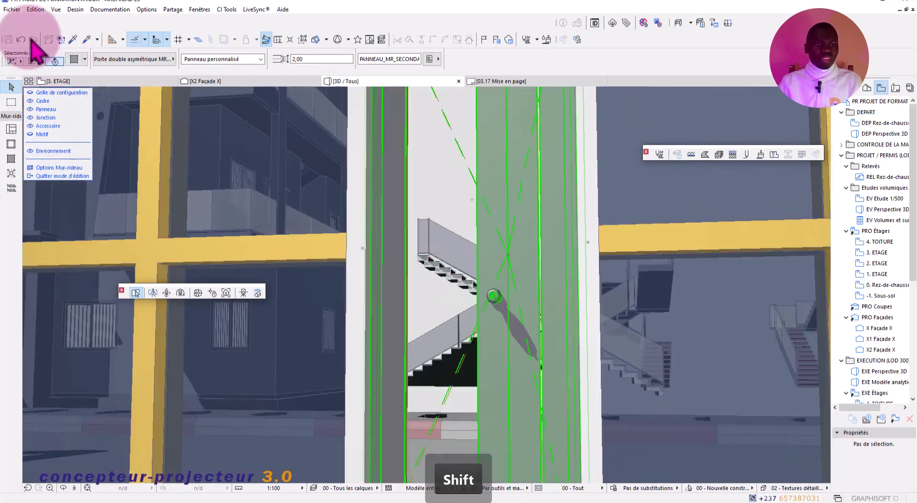
click(21, 39)
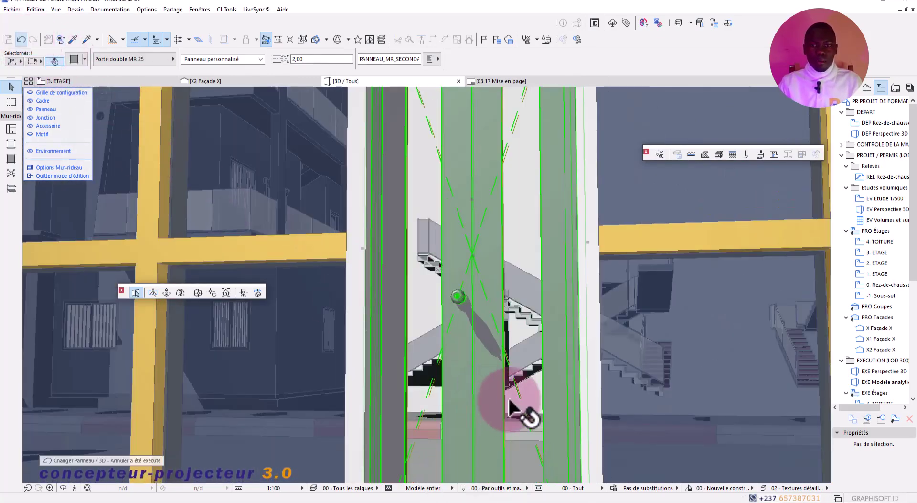
Open the double door panel's settings and choose Grille éditable as the leaf style
key(o)
double_click(494, 378)
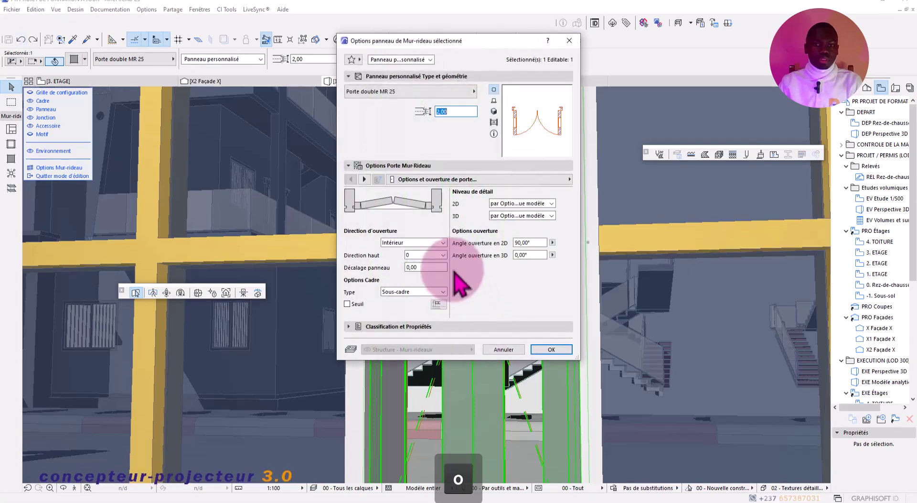
click(364, 179)
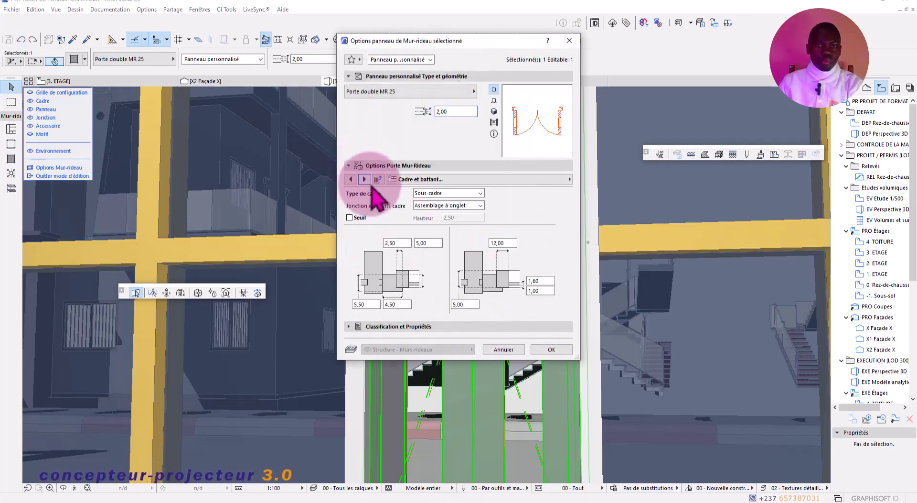
click(364, 180)
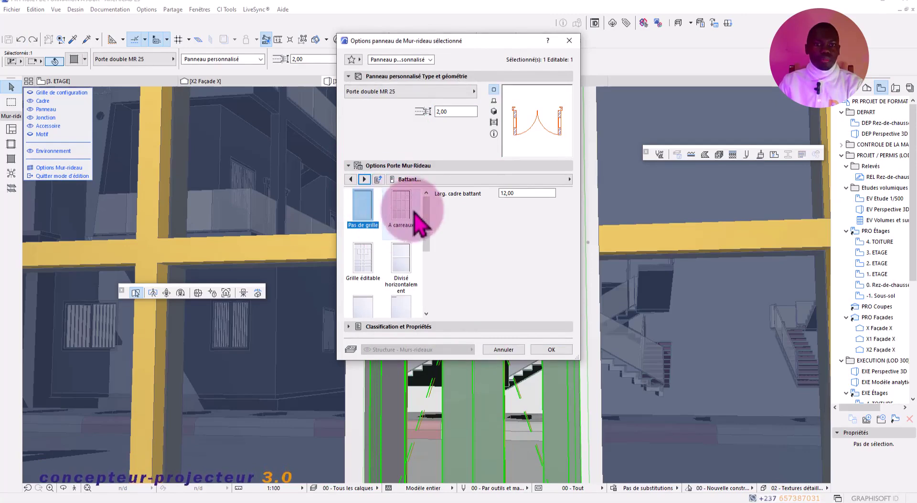
click(364, 261)
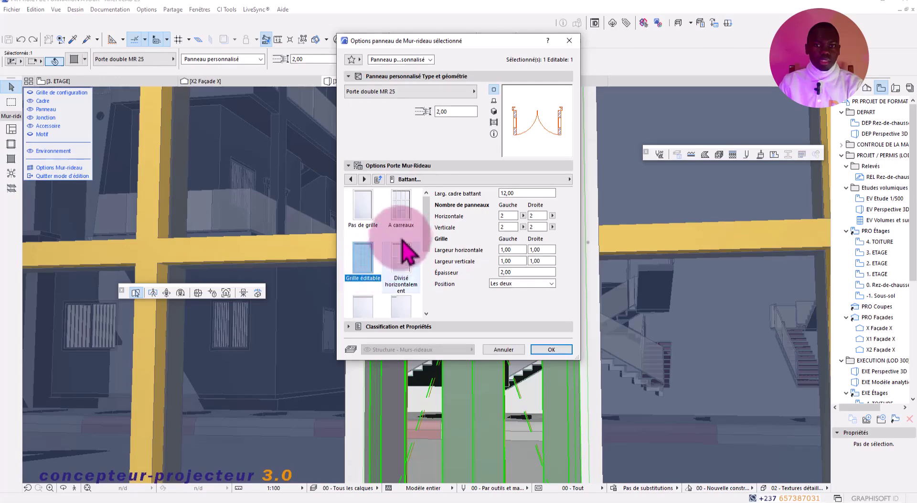
click(364, 257)
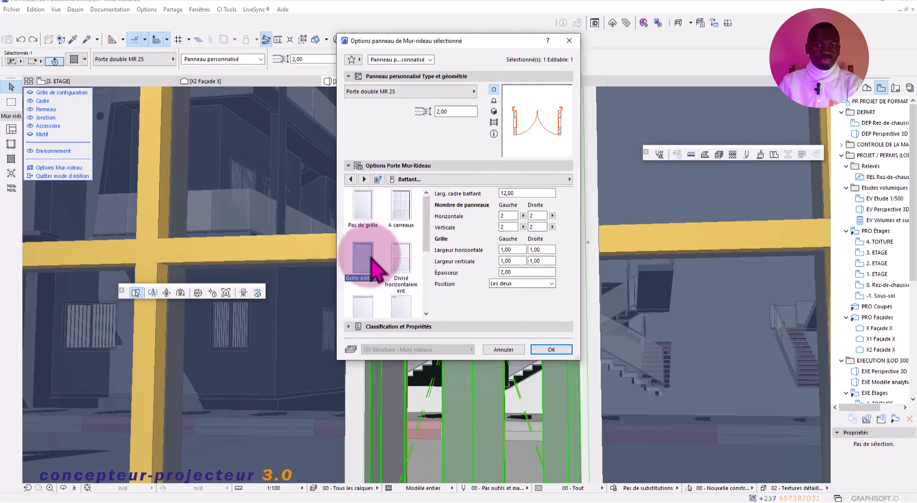
Set the door handle to Style 4 and turn off the opening line in 3D projections
click(364, 179)
click(440, 217)
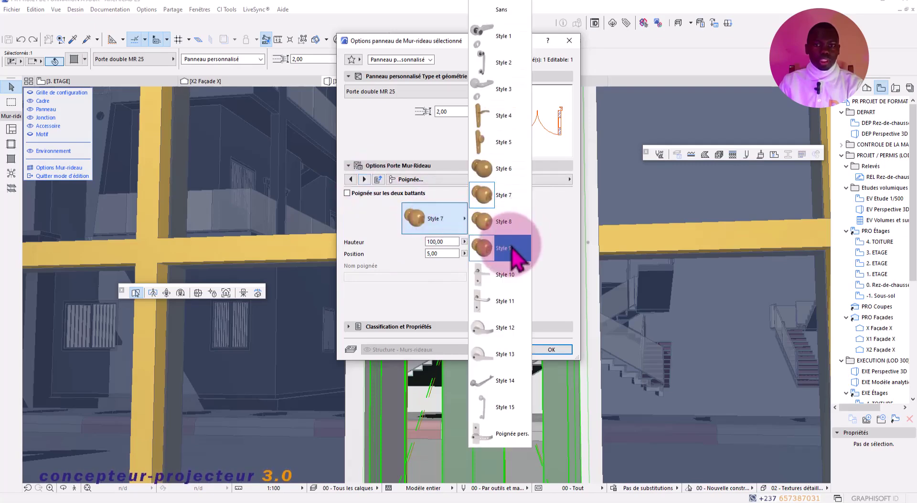
click(492, 117)
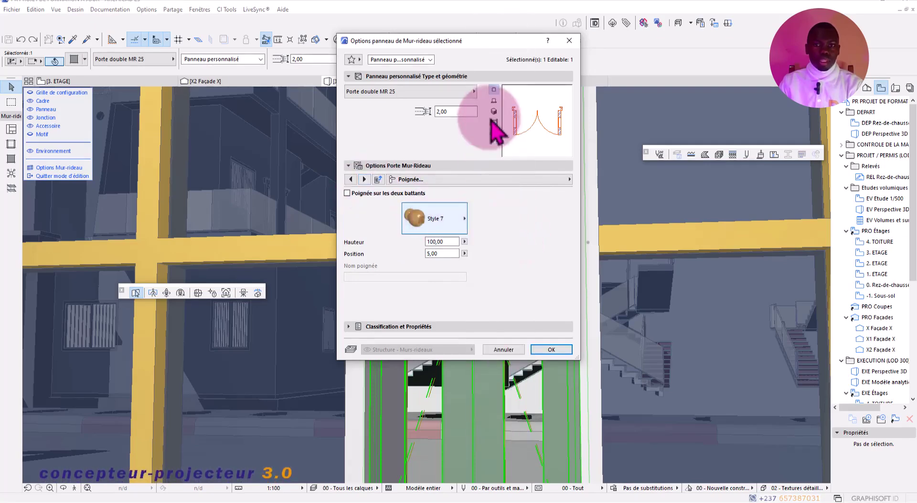
click(364, 179)
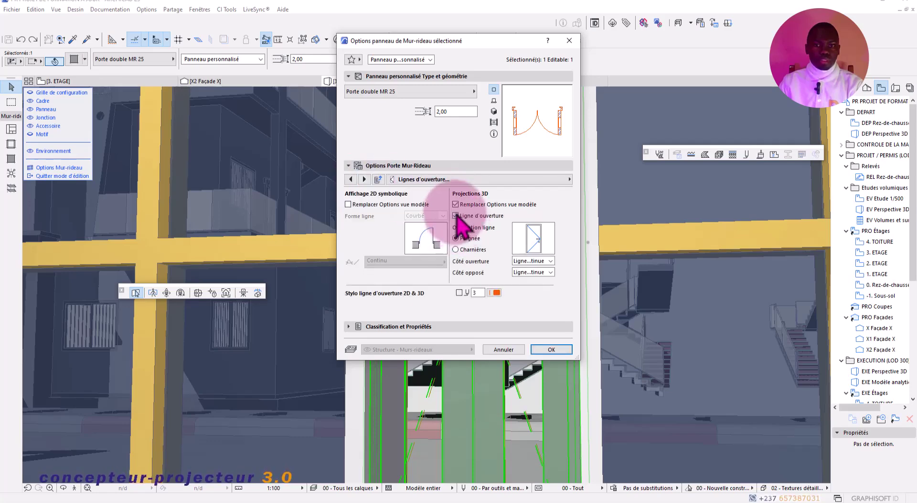
click(457, 216)
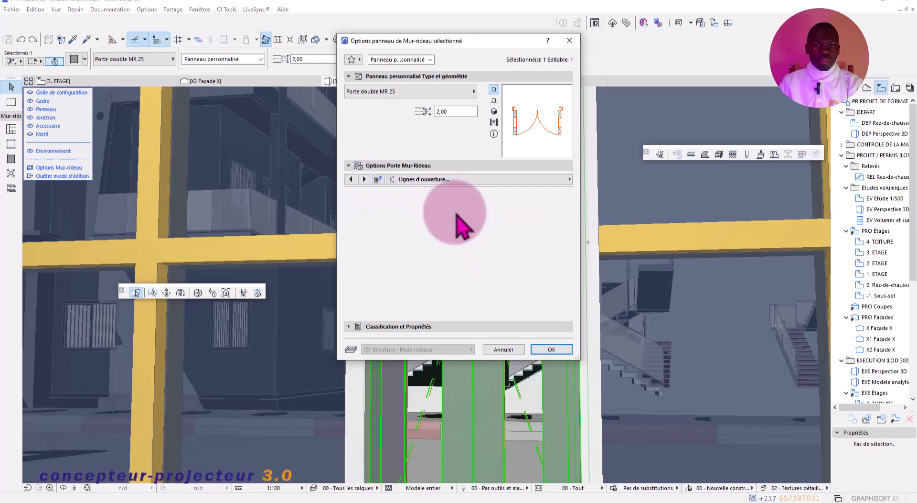
In the door's model attributes, change the glazing building material to Isolation - Polyuréthane (extérieur)
click(368, 182)
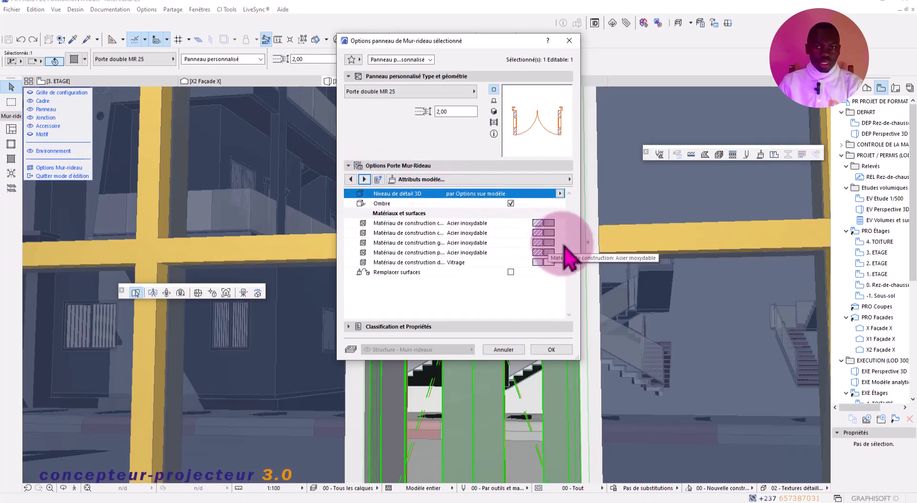
click(548, 223)
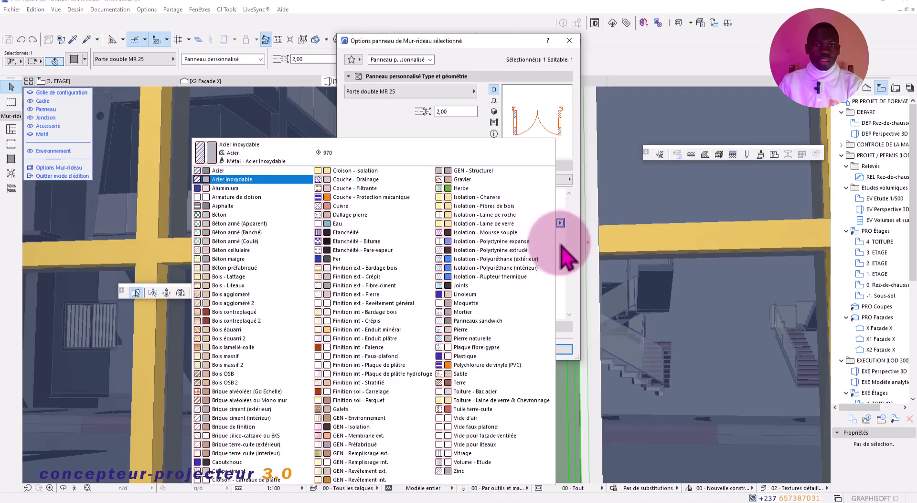
click(559, 245)
click(553, 266)
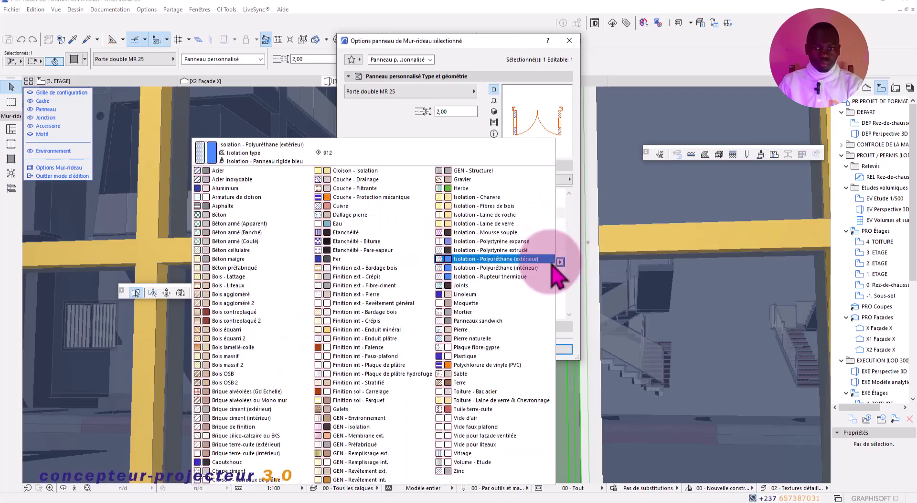
click(552, 266)
Enable the door's surface override and set the frame (Cadre) surface to the Peinture - Blanc titani... paint
click(511, 272)
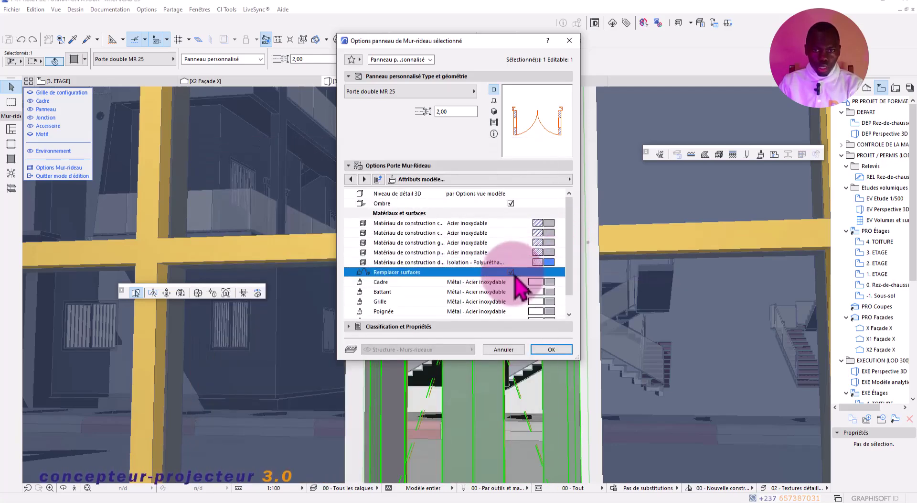
scroll(550, 286, down, 1)
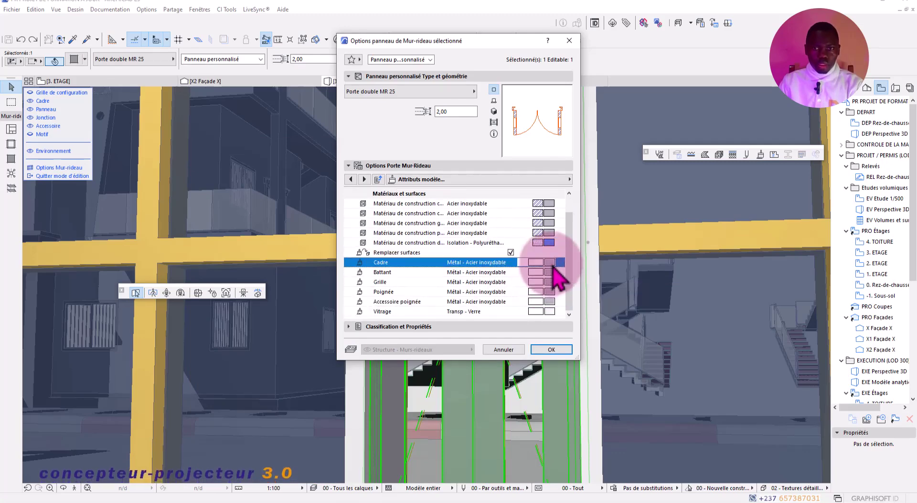
click(549, 262)
click(471, 216)
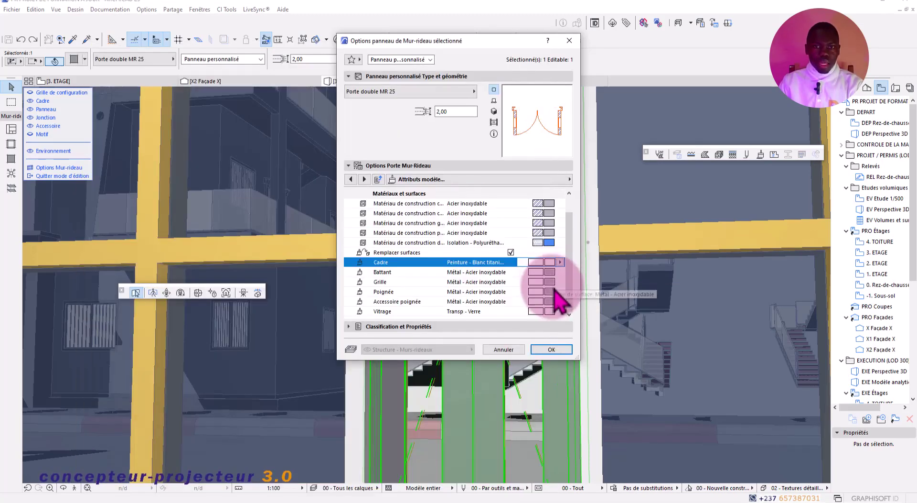
Set the Grille surface to Peinture - Bleu pâle and the Accessoire poignée surface to Peinture - Bleu royal
click(550, 281)
click(471, 241)
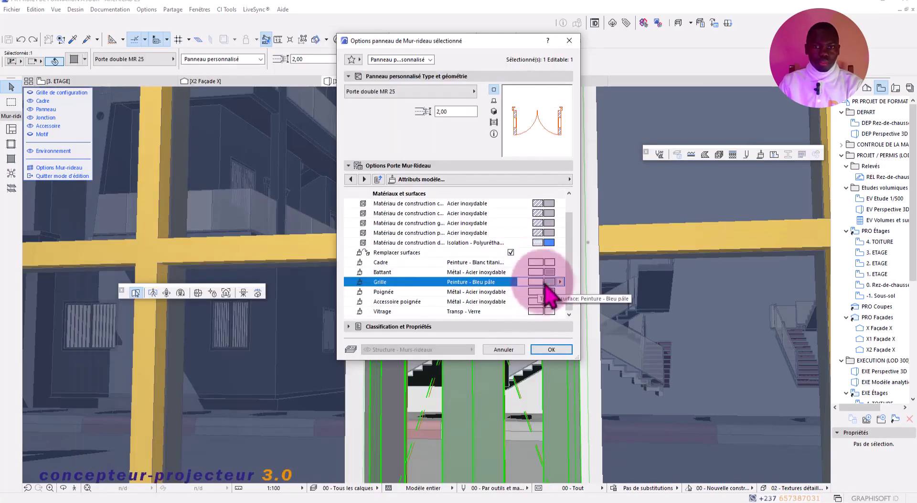
click(548, 301)
click(465, 250)
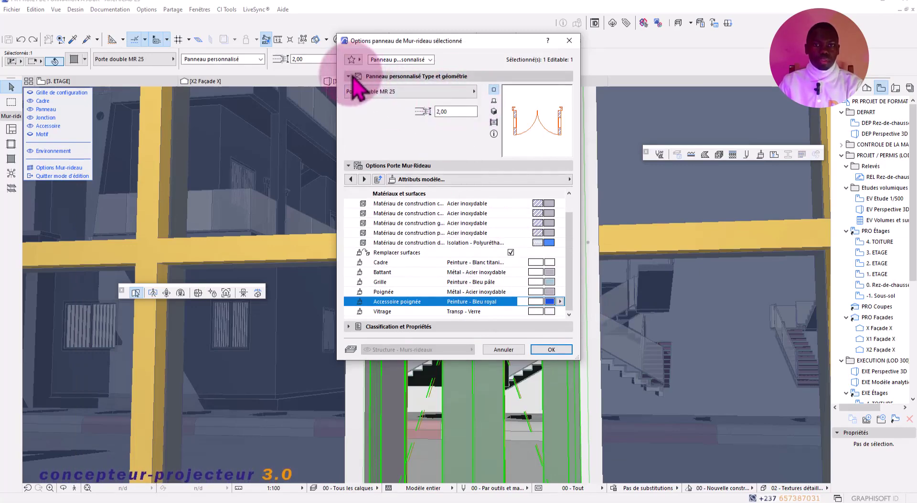
Set the door's opening direction to Extérieur and its 2D opening angle to 60°, and apply the panel settings
click(352, 77)
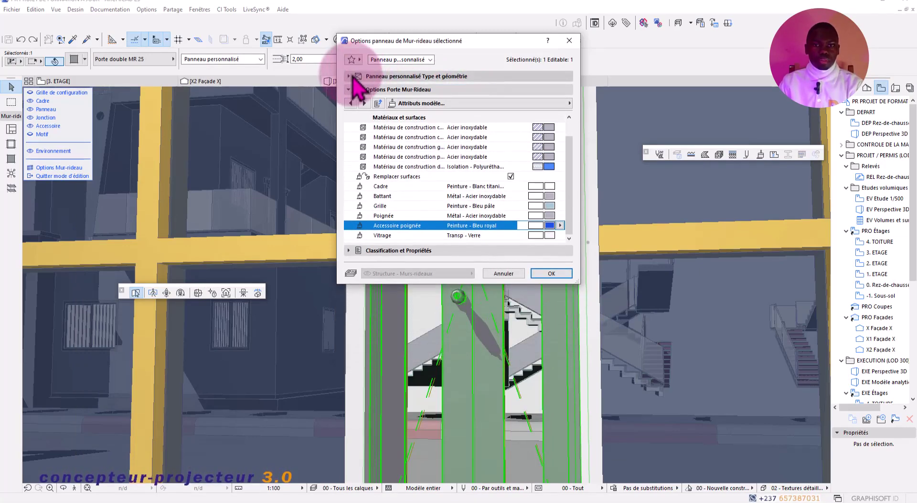
click(364, 104)
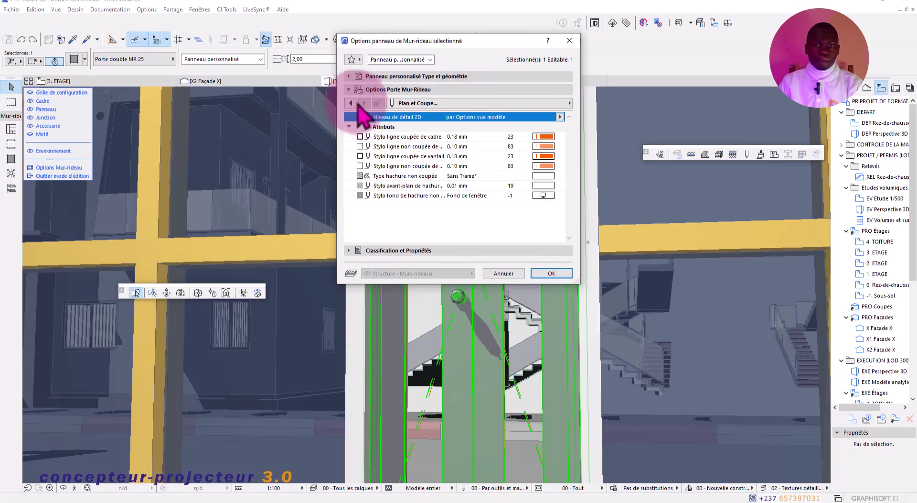
click(355, 103)
click(355, 103)
click(354, 103)
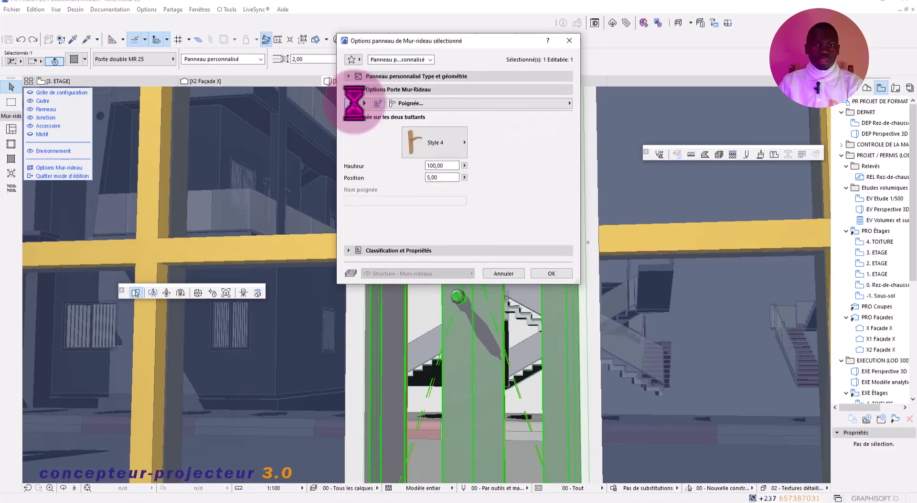
click(354, 103)
click(354, 103)
click(354, 103)
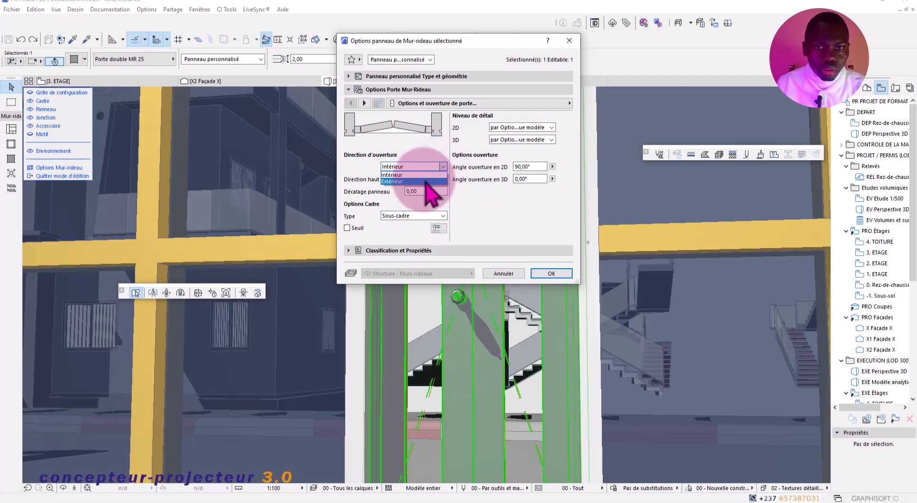
double_click(534, 166)
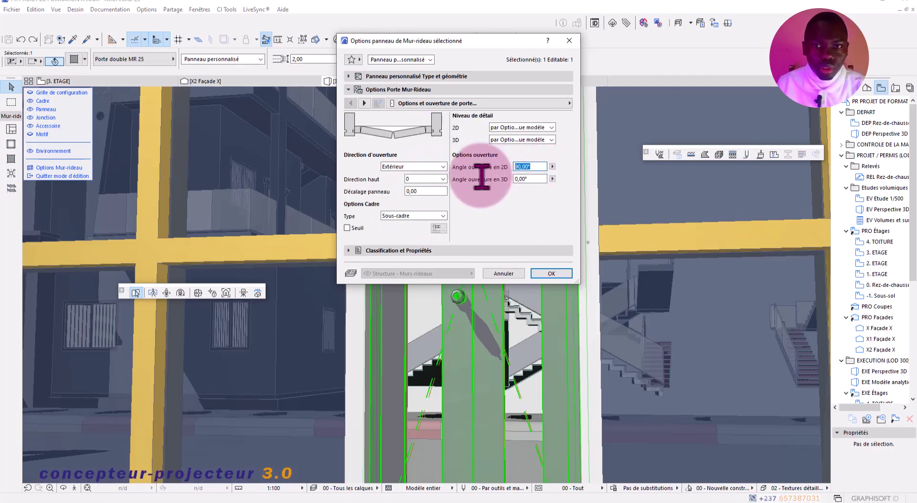
text(6)
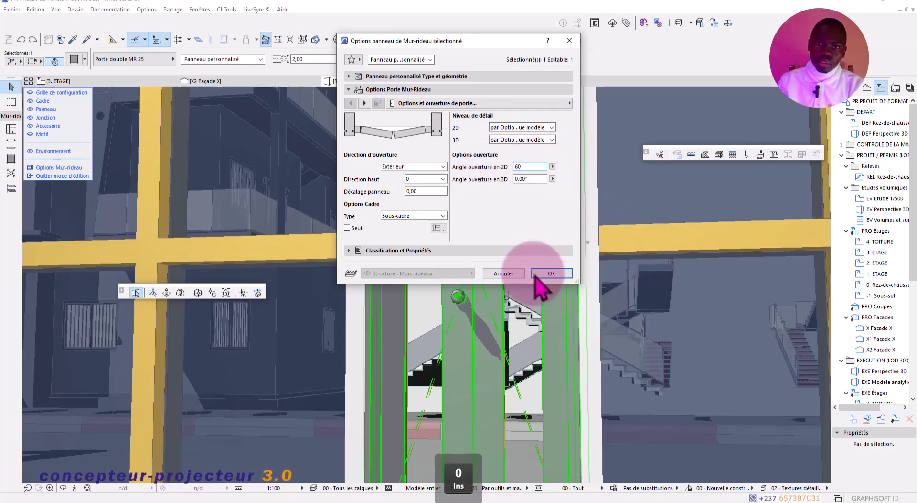
click(550, 274)
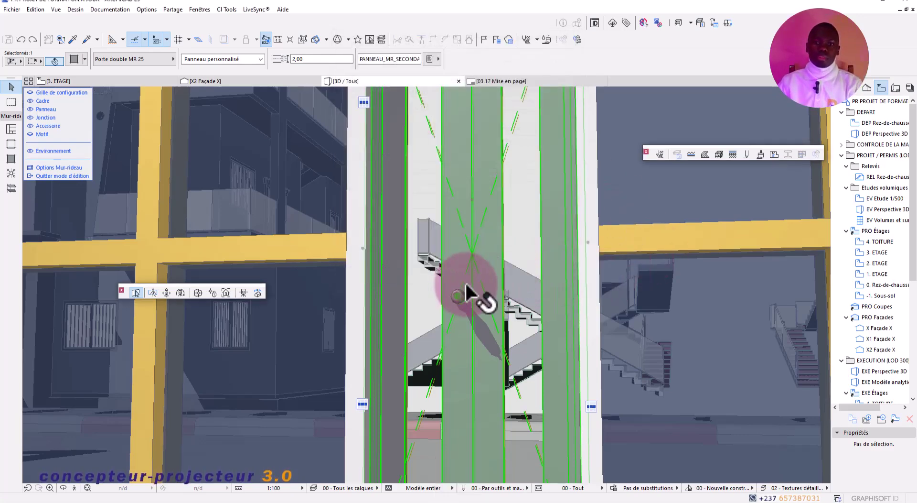
Set the double door's 3D opening angle to 60° and apply the panel settings
scroll(466, 286, down, 6)
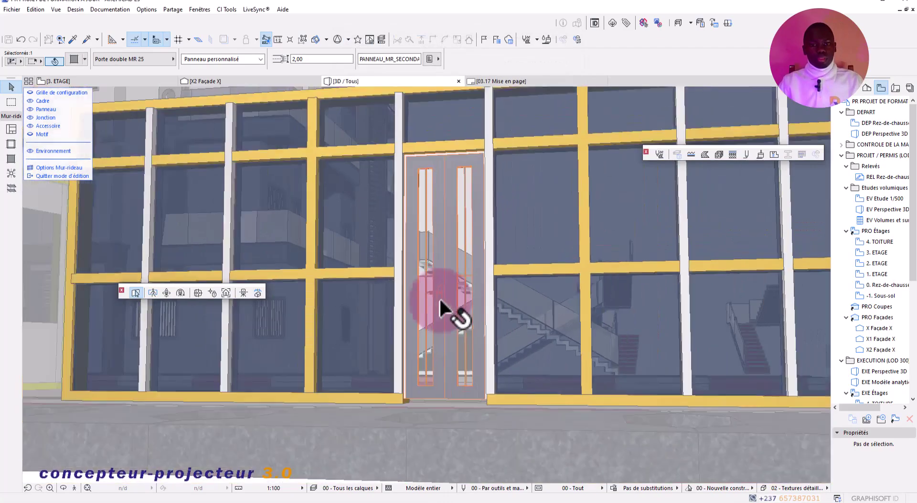
shift+middle_drag(465, 320, 267, 264)
key(o)
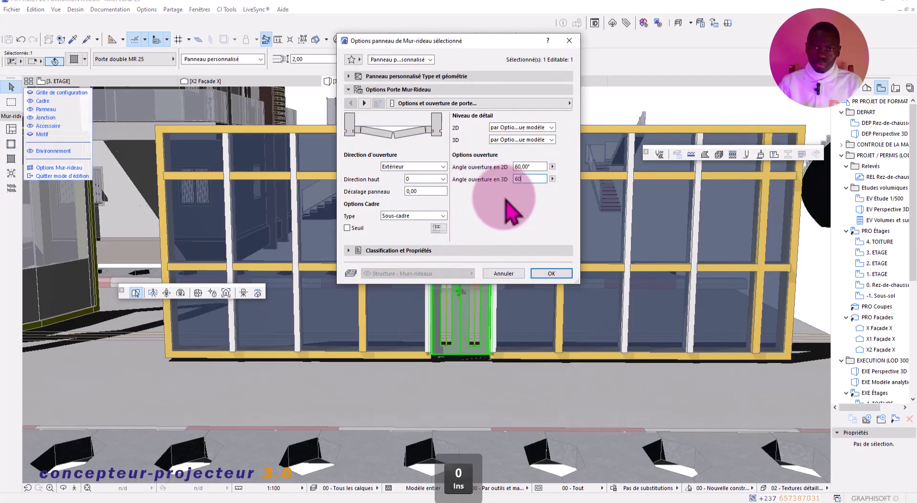
click(551, 274)
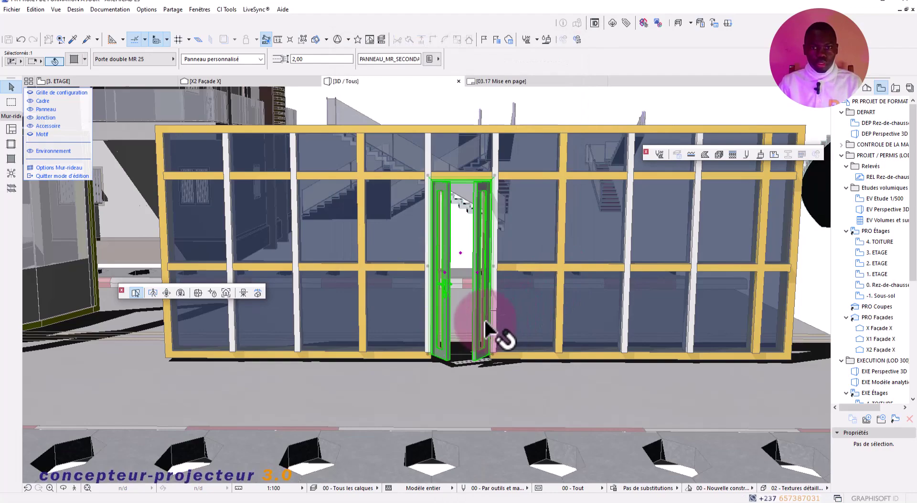
View the opened double door from several angles and exit the curtain wall's edit mode
scroll(480, 326, up, 3)
shift+middle_drag(491, 342, 508, 321)
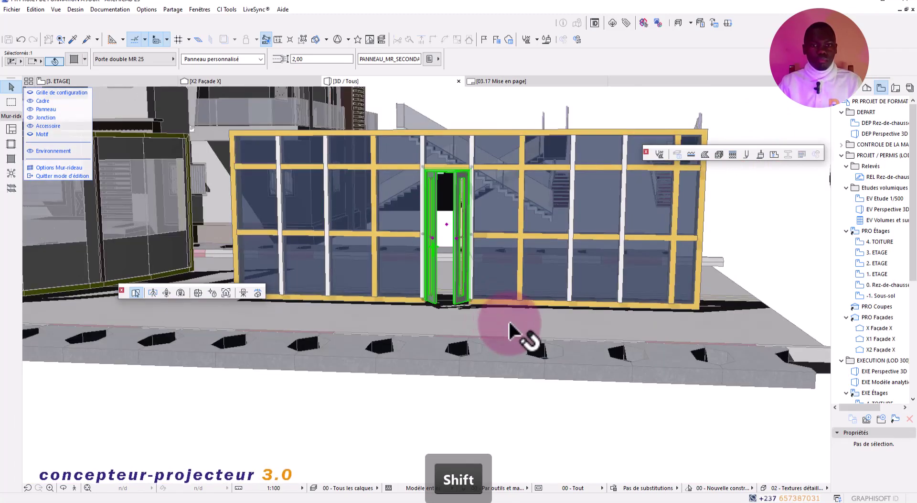
shift+scroll(491, 168, up, 5)
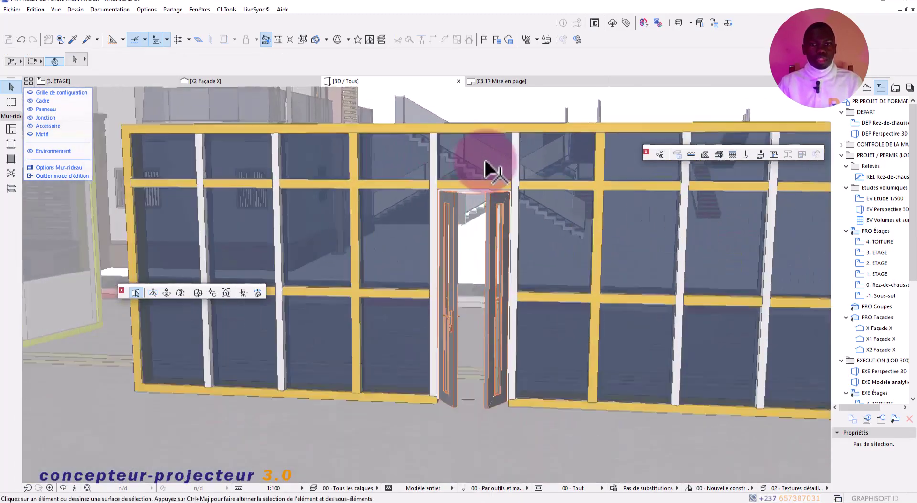
shift+middle_drag(468, 195, 497, 273)
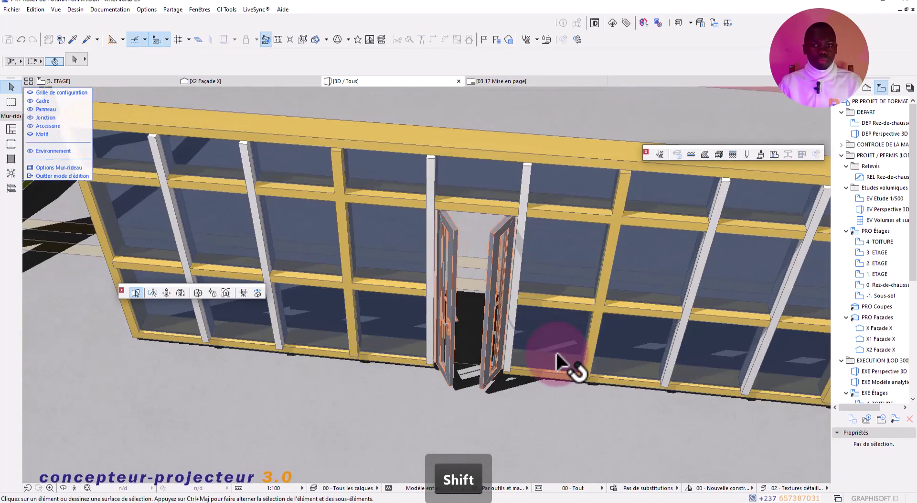
shift+middle_drag(578, 375, 512, 328)
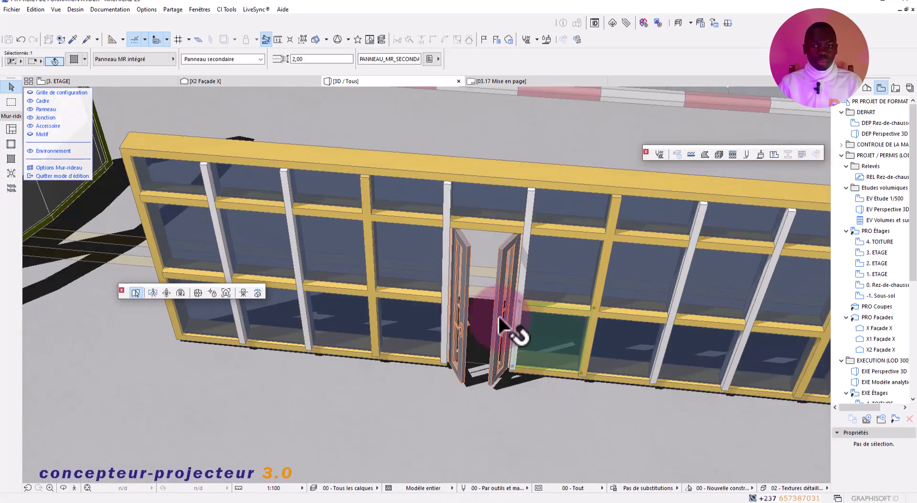
key(Escape)
key(Escape)
Bend the straight curtain wall outward into an arc by editing the tangent of its reference line, and deselect it
click(537, 349)
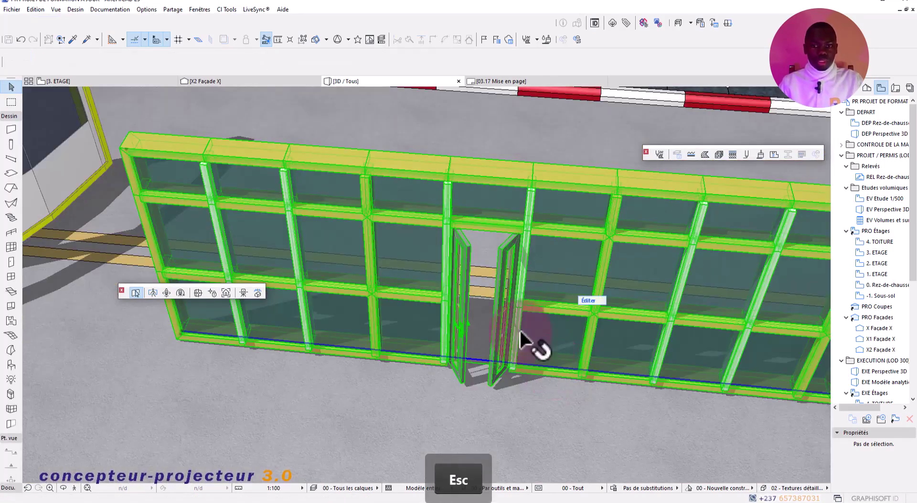
click(492, 313)
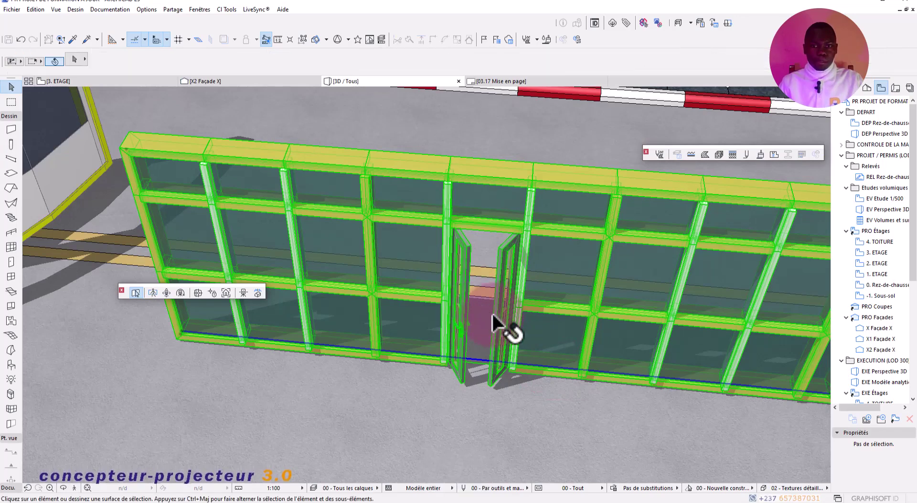
scroll(523, 336, down, 4)
click(524, 349)
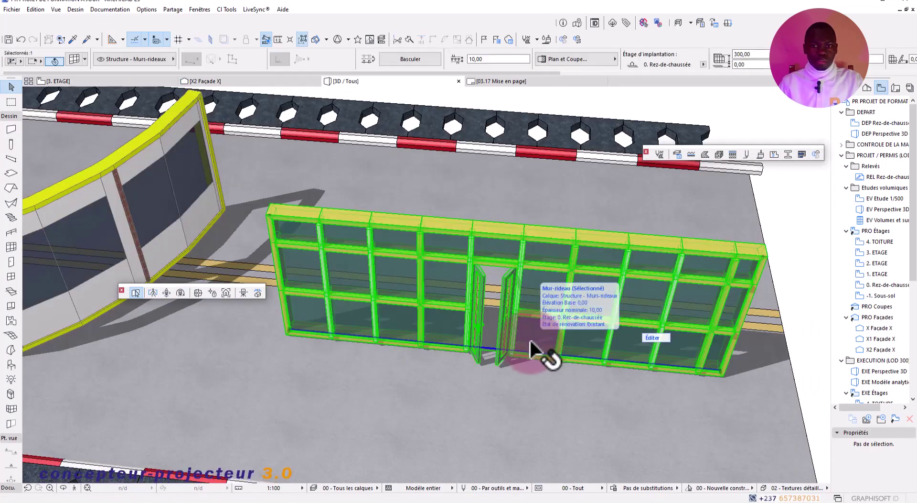
click(523, 351)
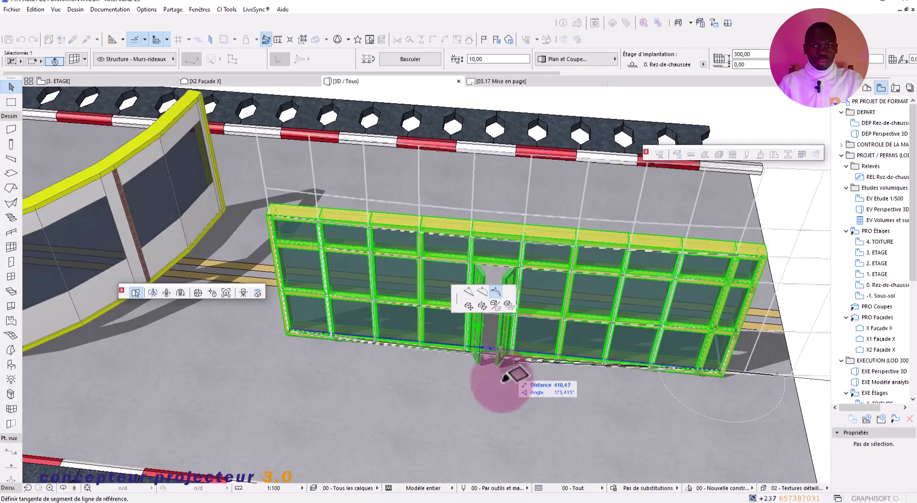
scroll(430, 378, down, 4)
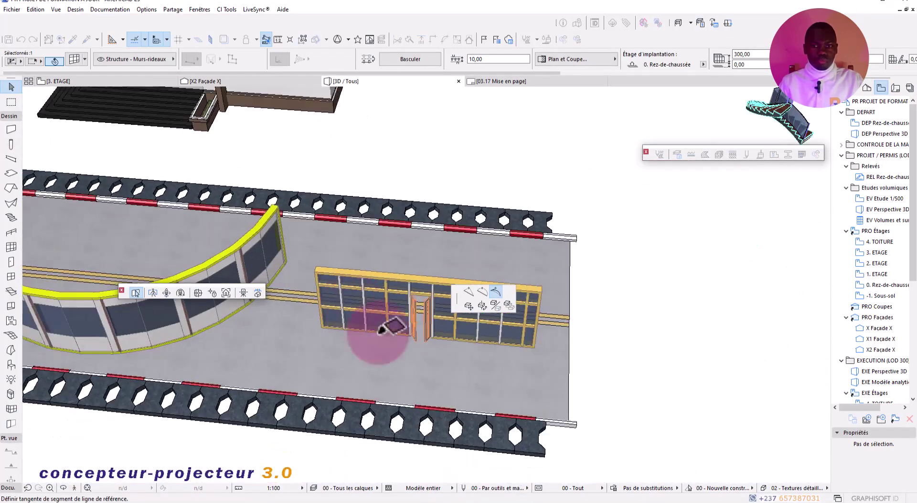
click(439, 393)
key(Escape)
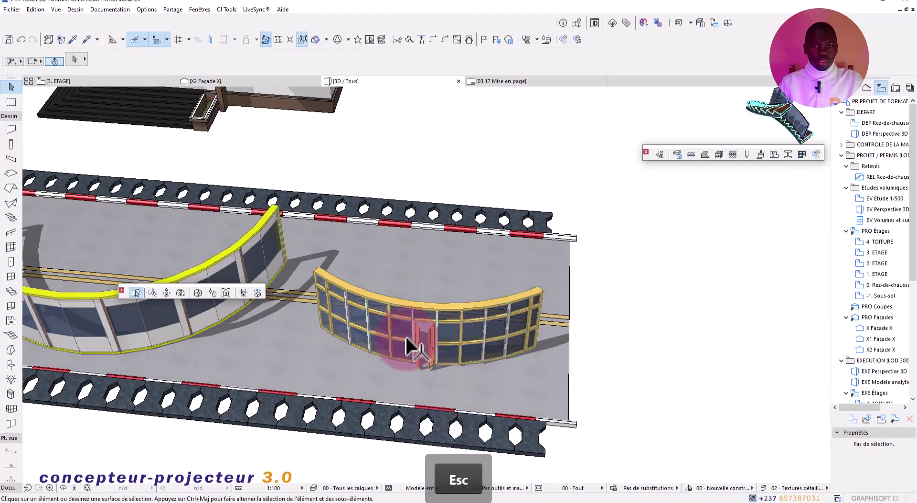
Enter edit mode on the curved curtain wall and place Pare-soleil 25 accessories along the horizontal frames at door-head height
scroll(416, 354, up, 3)
shift+middle_drag(422, 360, 497, 329)
click(501, 334)
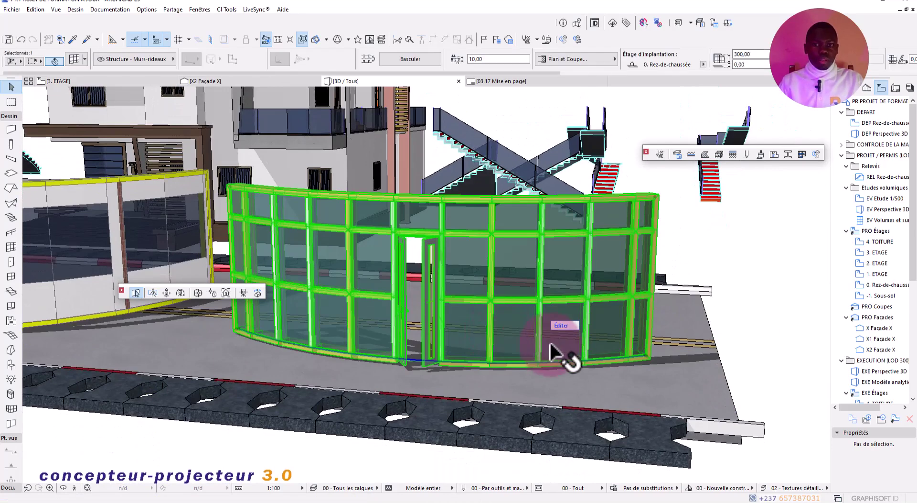
click(563, 331)
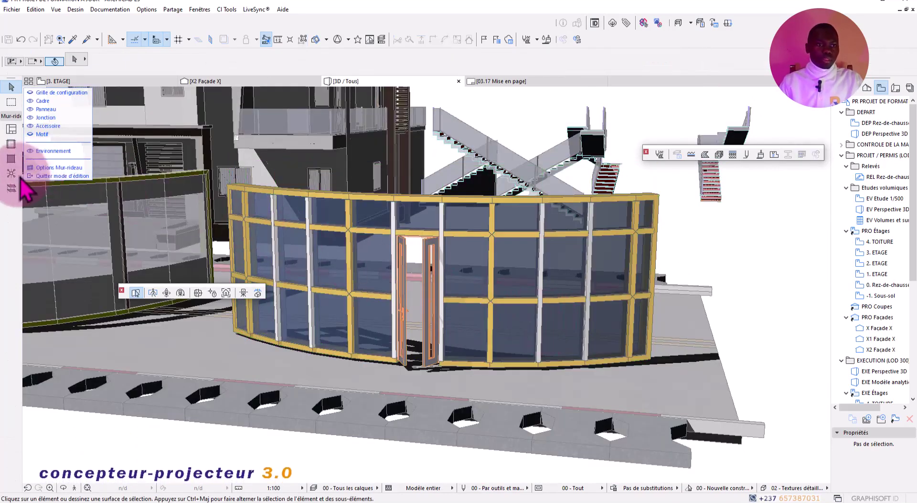
shift+middle_drag(392, 301, 260, 274)
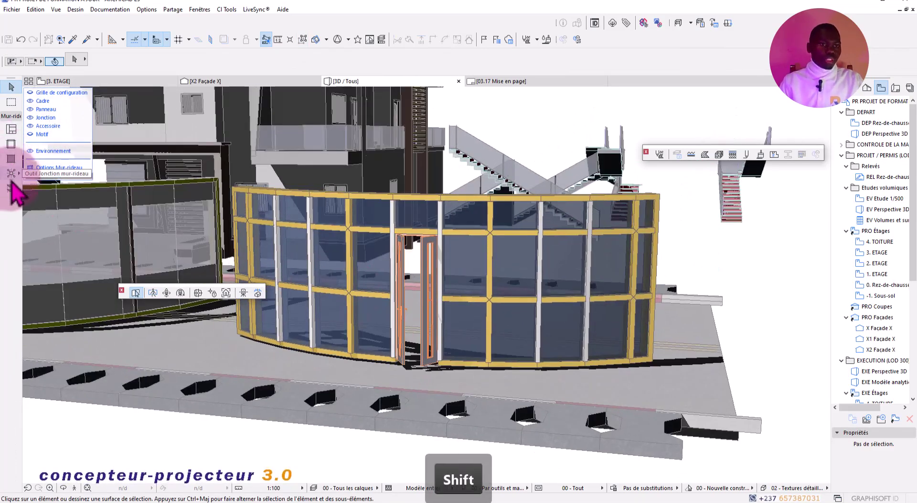
click(11, 189)
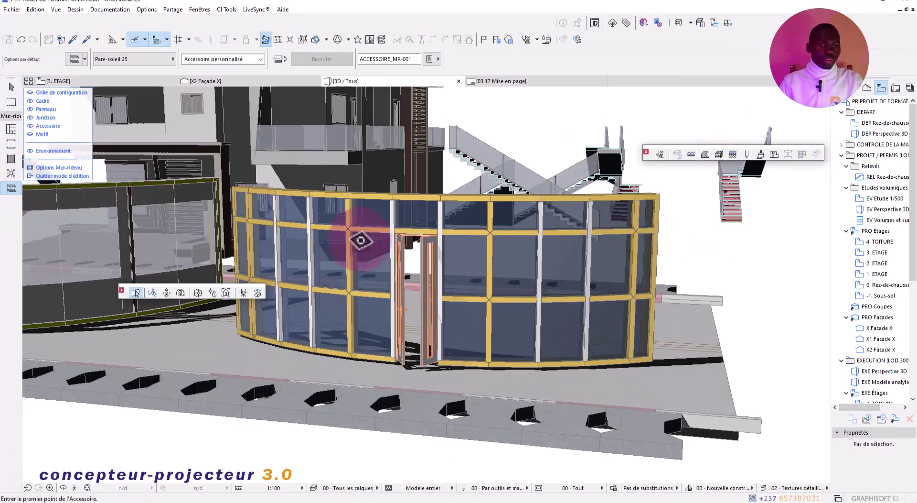
scroll(347, 285, up, 3)
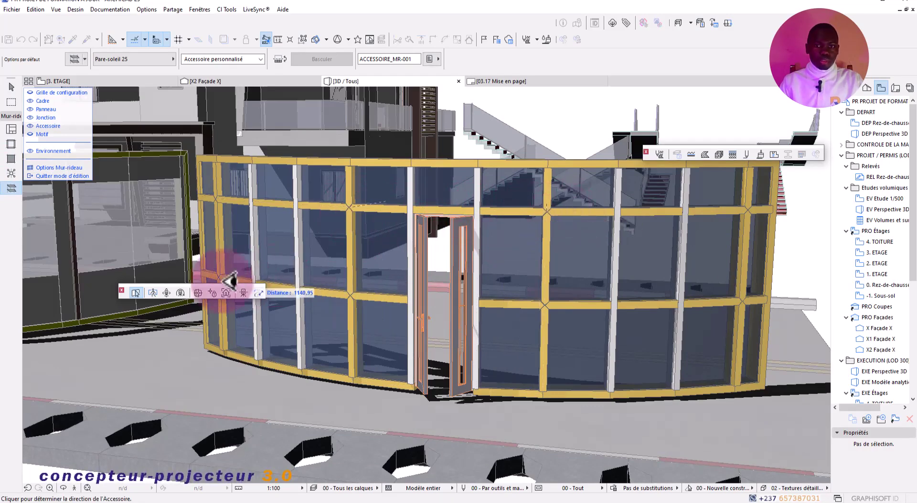
scroll(452, 215, down, 2)
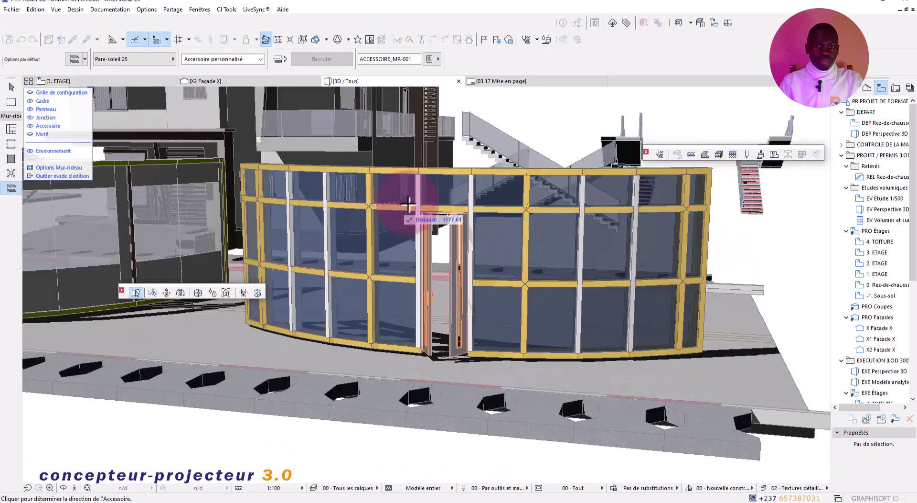
scroll(409, 203, up, 2)
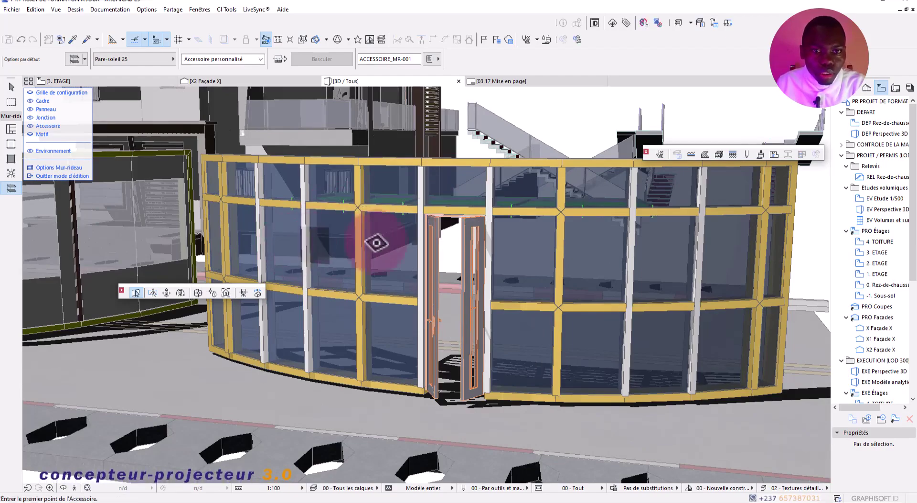
Undo the placement of the Pare-soleil 25 accessories on the curved curtain wall
scroll(506, 220, up, 2)
shift+middle_drag(507, 221, 67, 55)
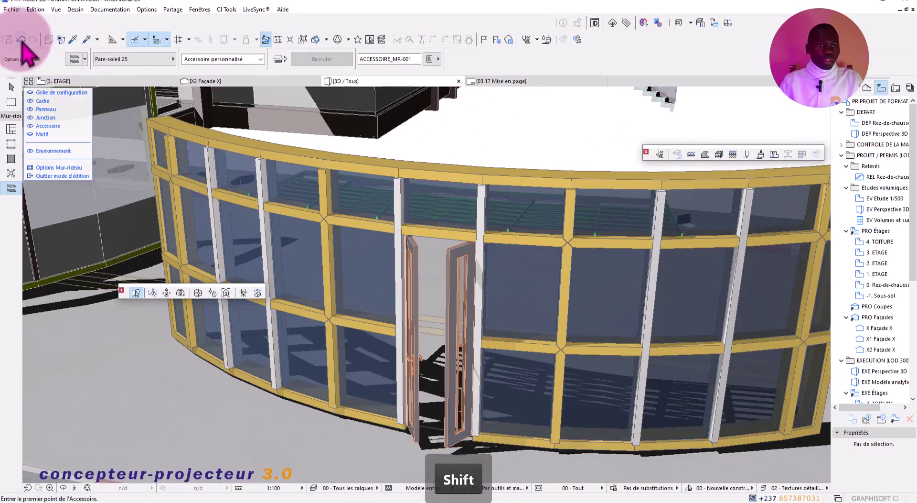
click(20, 40)
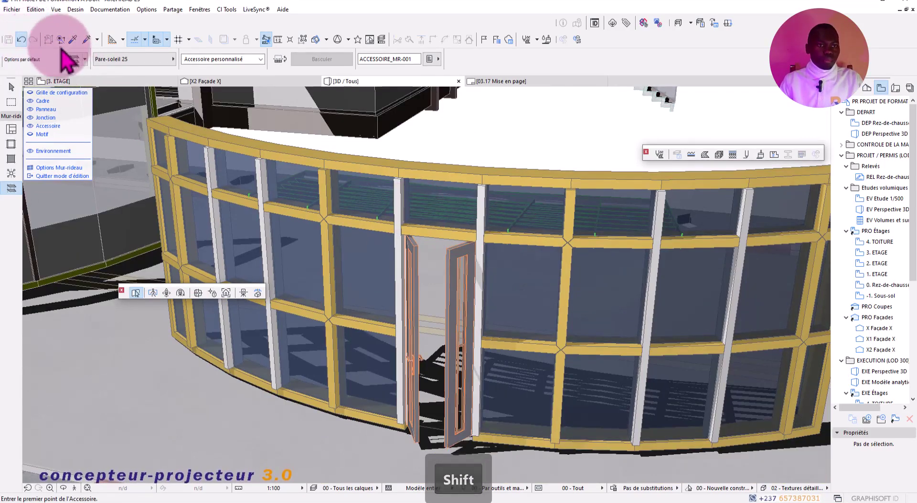
double_click(12, 188)
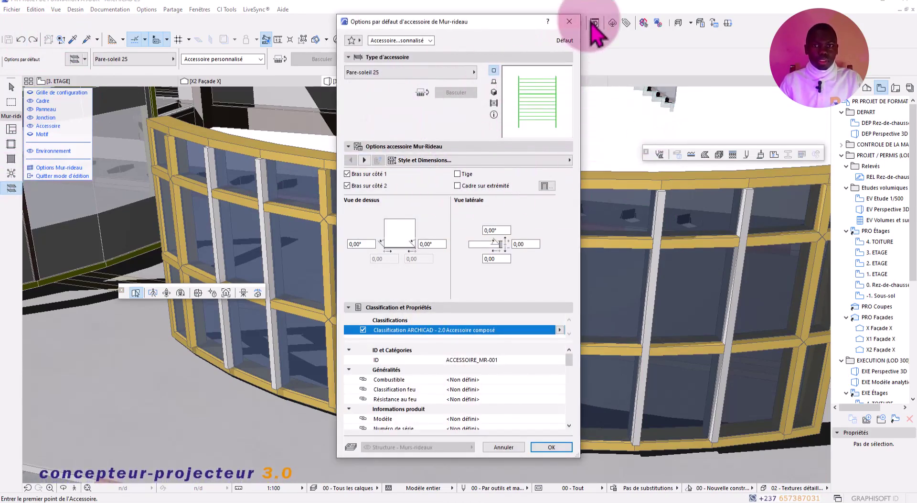
click(569, 22)
key(Escape)
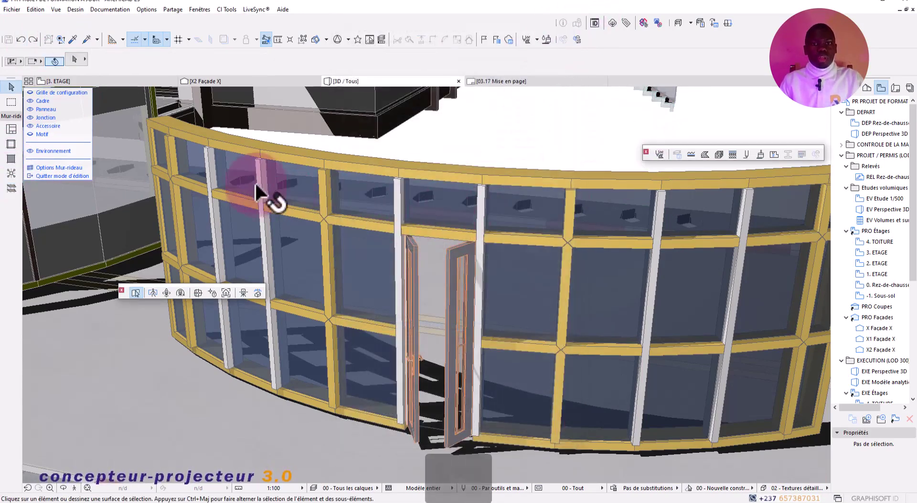
key(Escape)
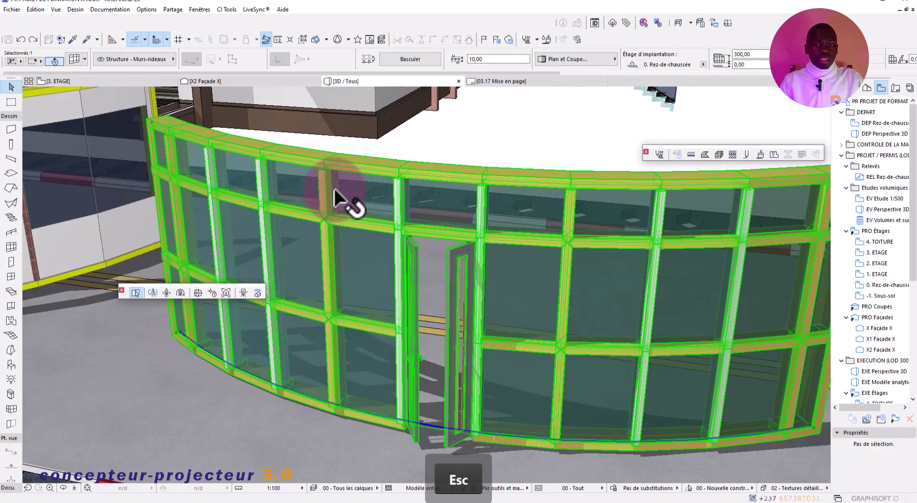
key(Escape)
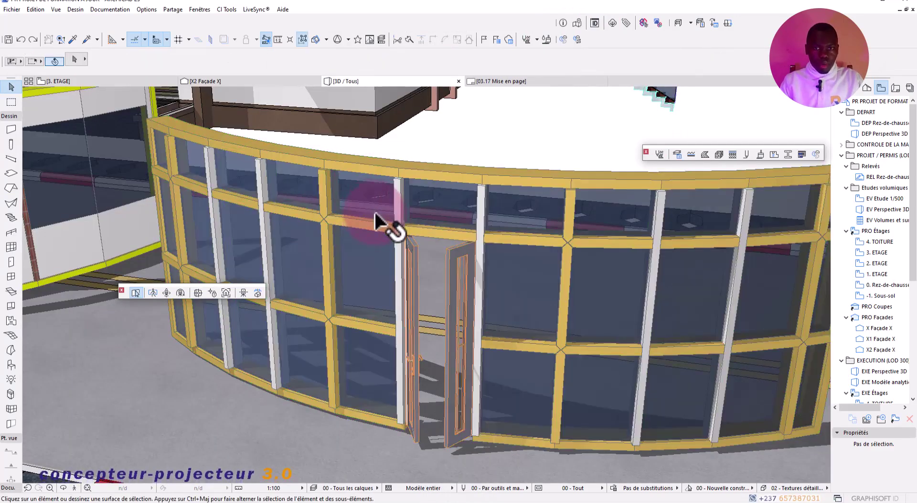
Select the curved curtain wall and enter its edit mode
scroll(406, 234, down, 3)
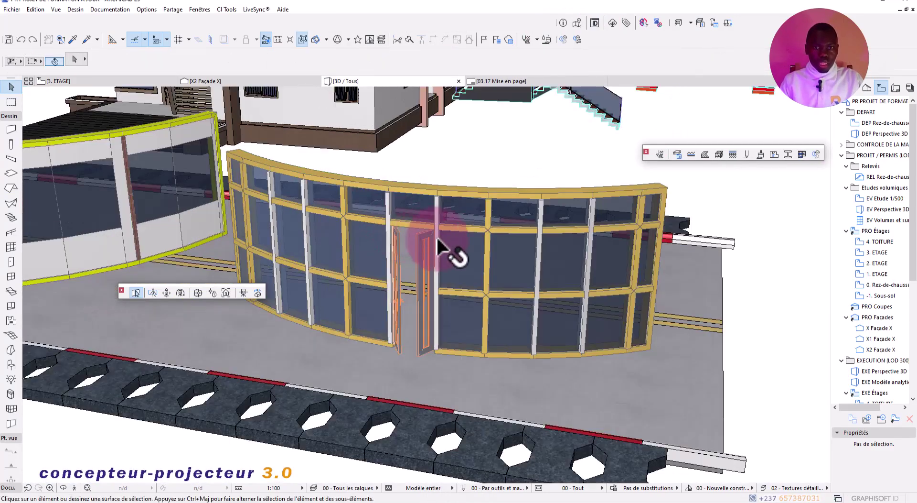
click(462, 241)
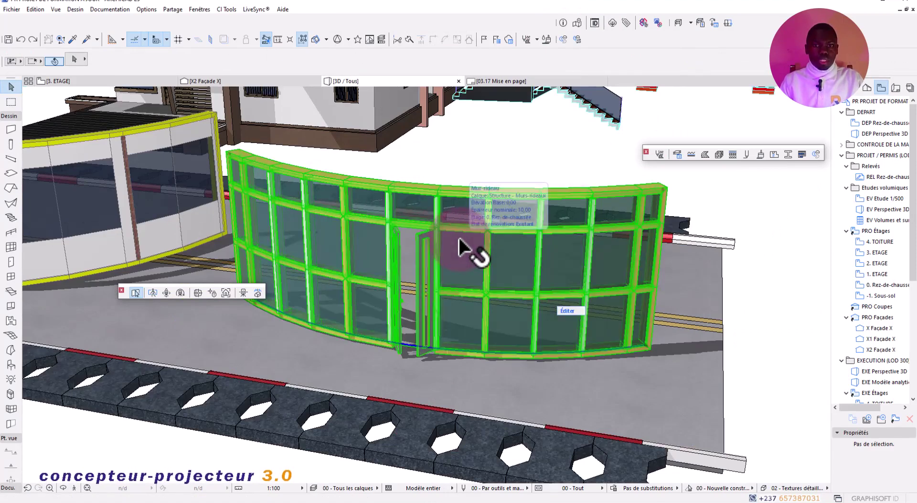
double_click(576, 316)
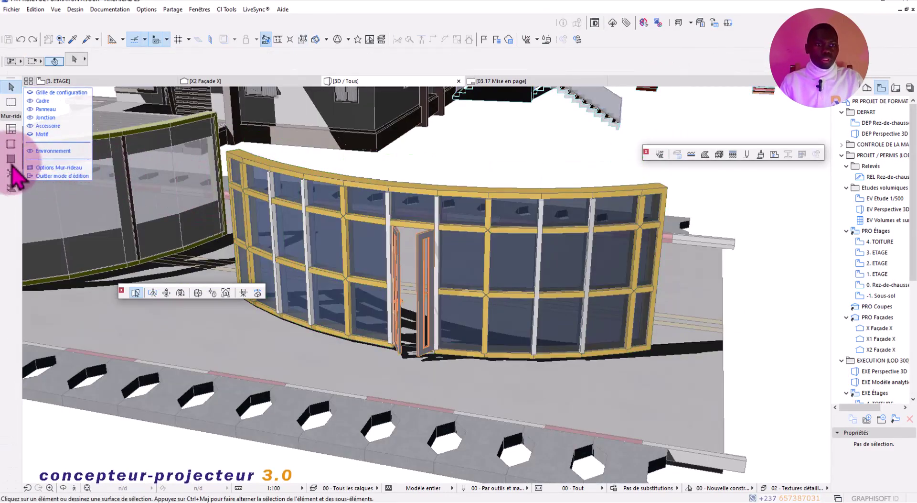
click(11, 158)
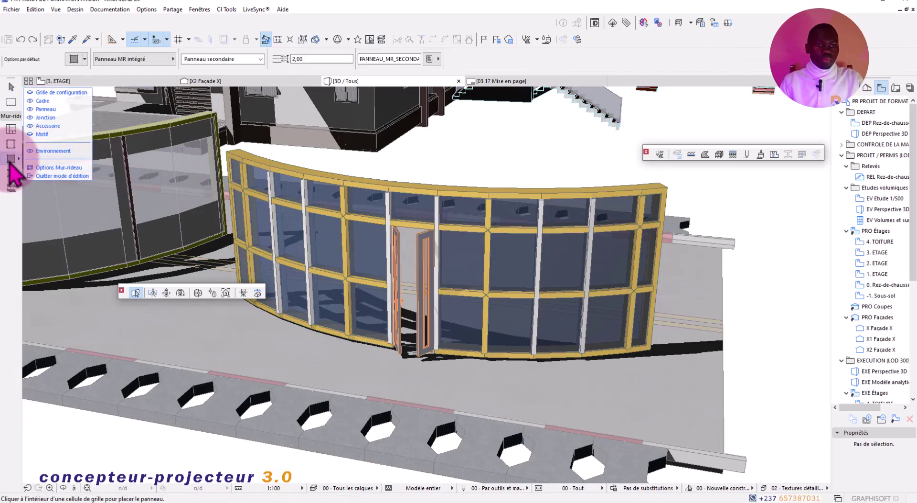
double_click(10, 161)
click(569, 40)
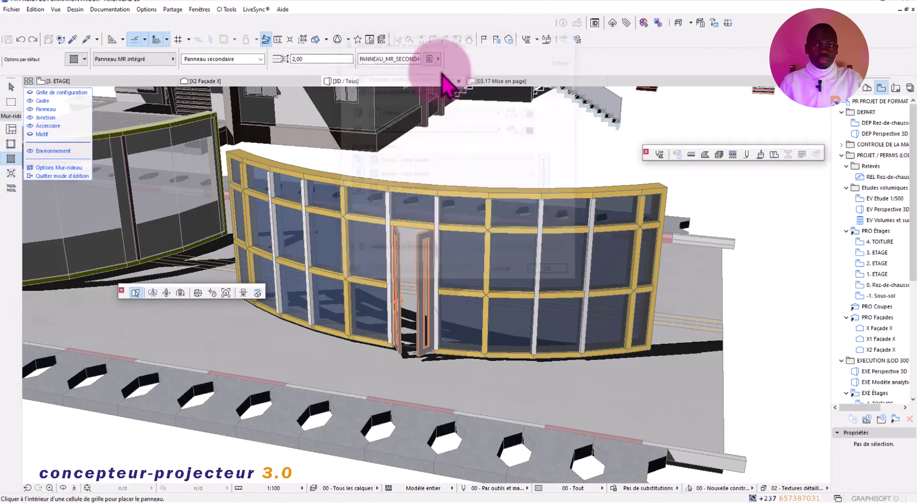
Open the default curtain wall accessory settings and choose Pare-soleil 25 as the accessory type
double_click(12, 189)
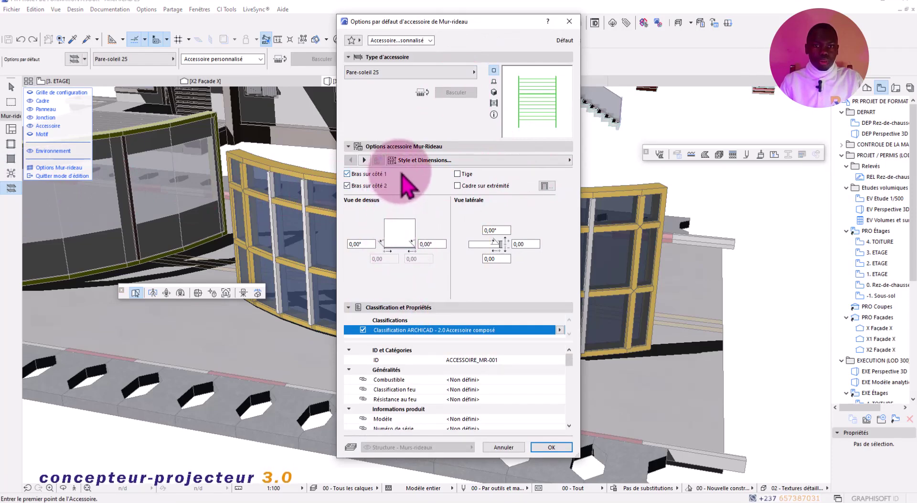
click(365, 160)
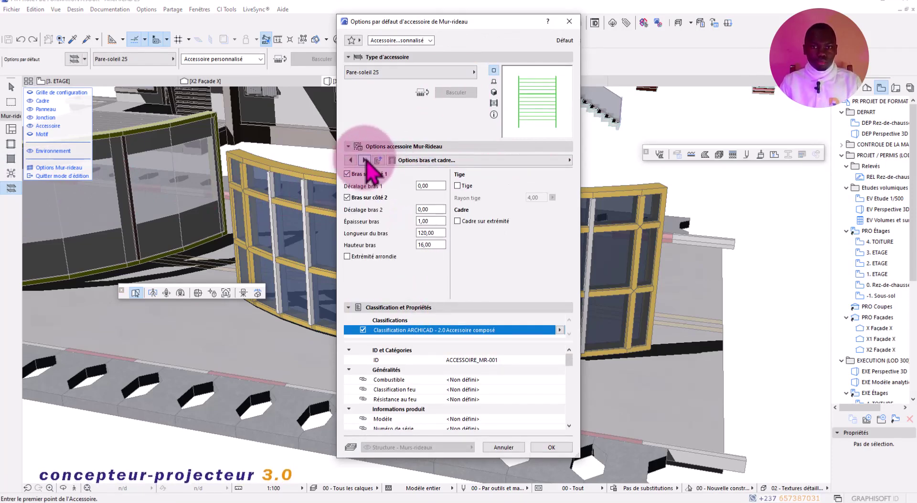
click(437, 74)
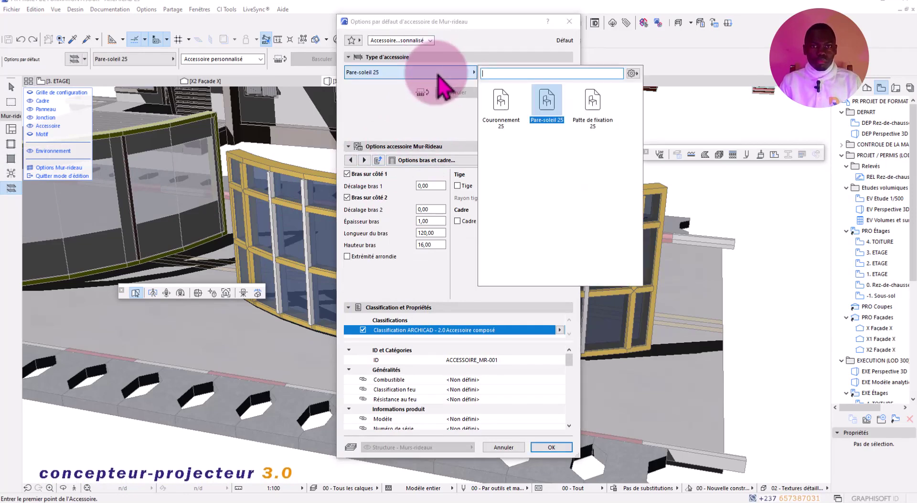
click(547, 108)
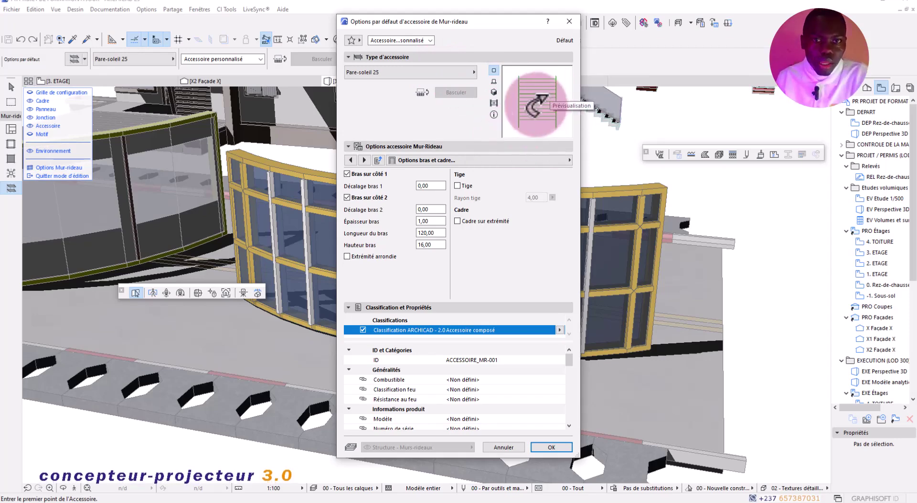
Set both the uncut and cut pens of the Pare-soleil 25 accessory to pen 1
click(369, 160)
click(369, 160)
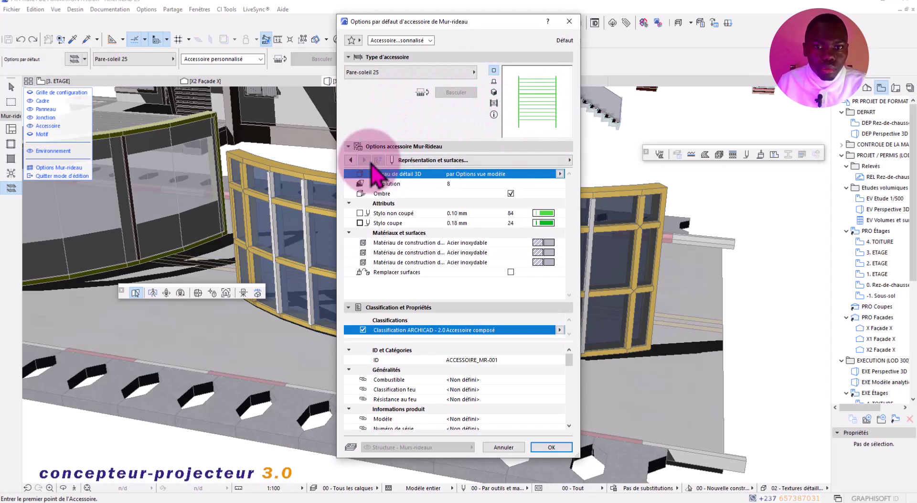
click(543, 213)
click(574, 223)
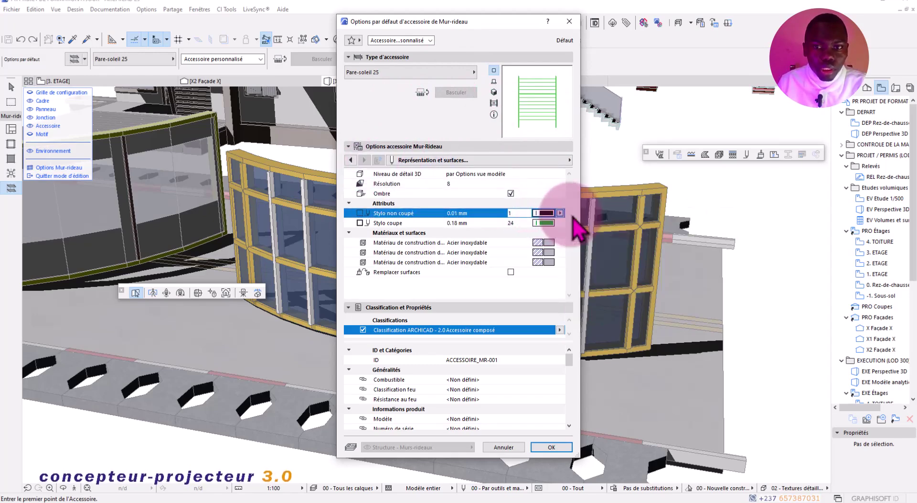
click(554, 224)
click(572, 222)
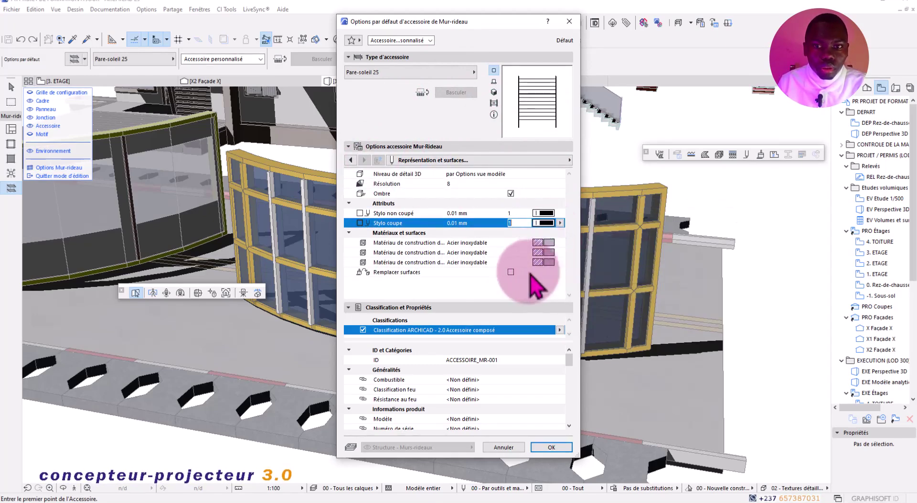
Override the sunshade surfaces, assigning Peinture - Cadmium jaune to Cadre and Persienne
scroll(551, 270, down, 1)
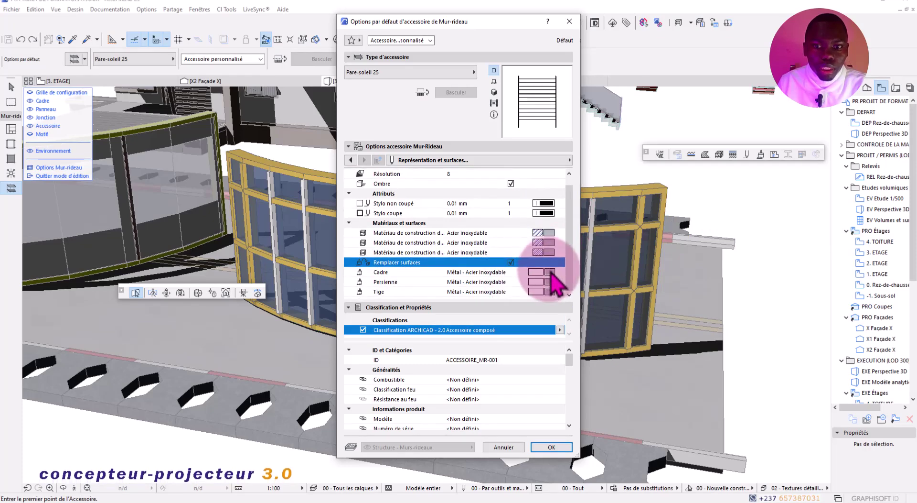
click(552, 273)
click(550, 272)
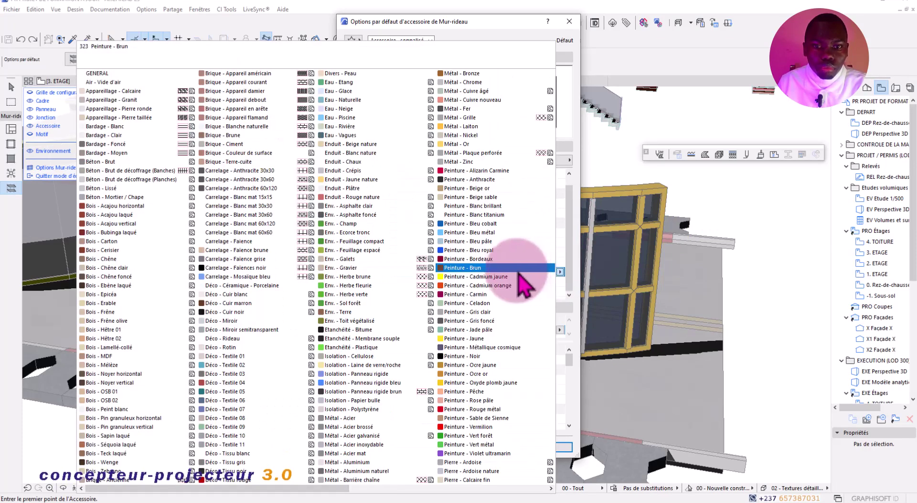
click(471, 276)
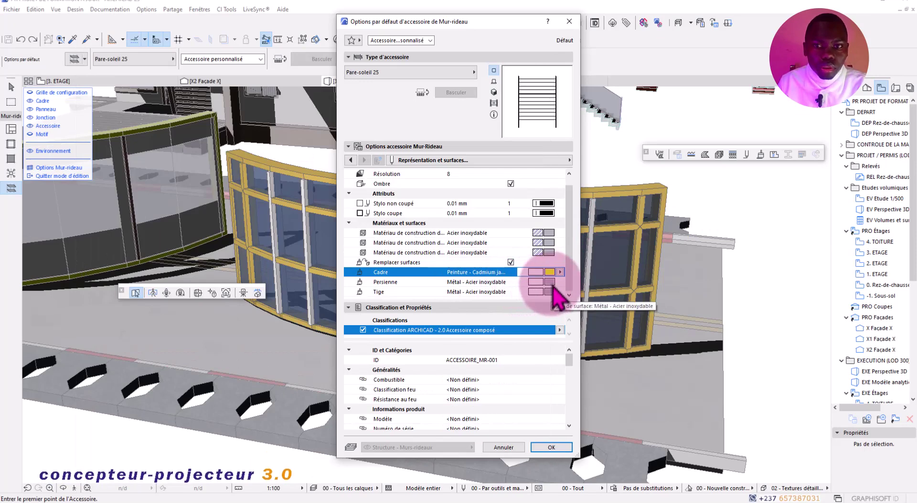
click(551, 282)
click(468, 278)
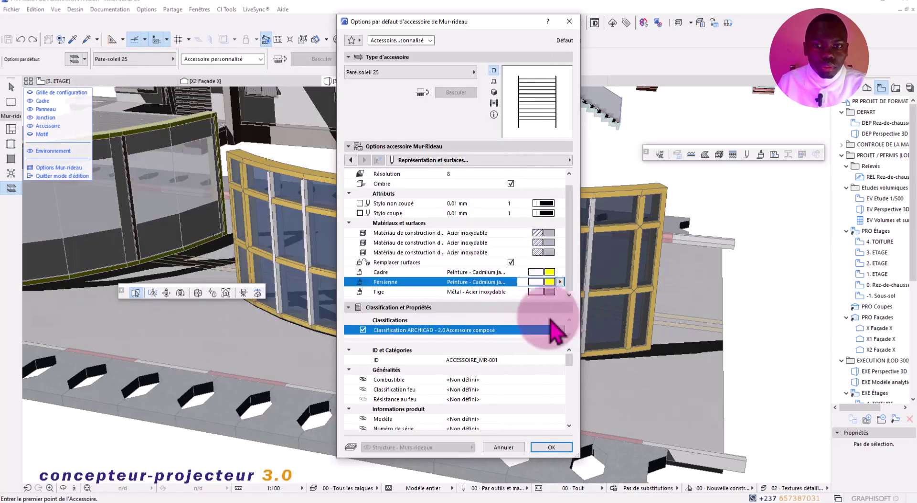
click(351, 194)
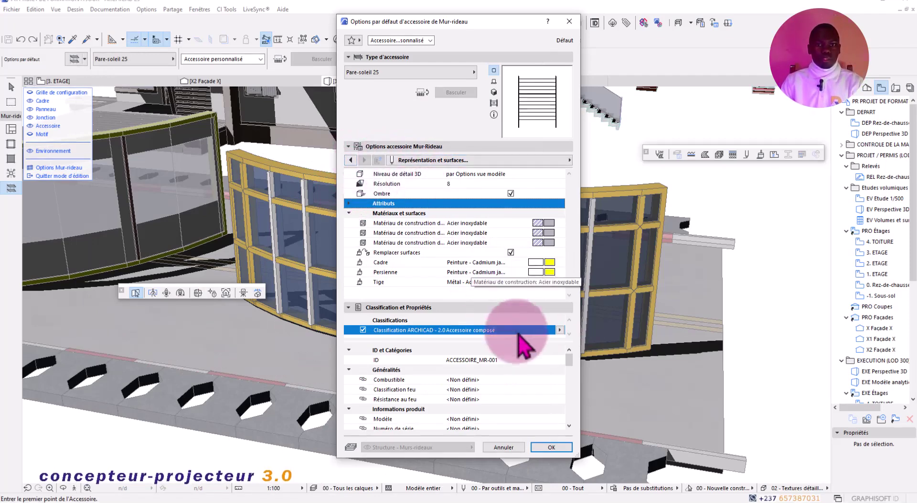
Set the sunshade's number of slats to 10 and the slat angle to 60°, and apply the settings
click(352, 160)
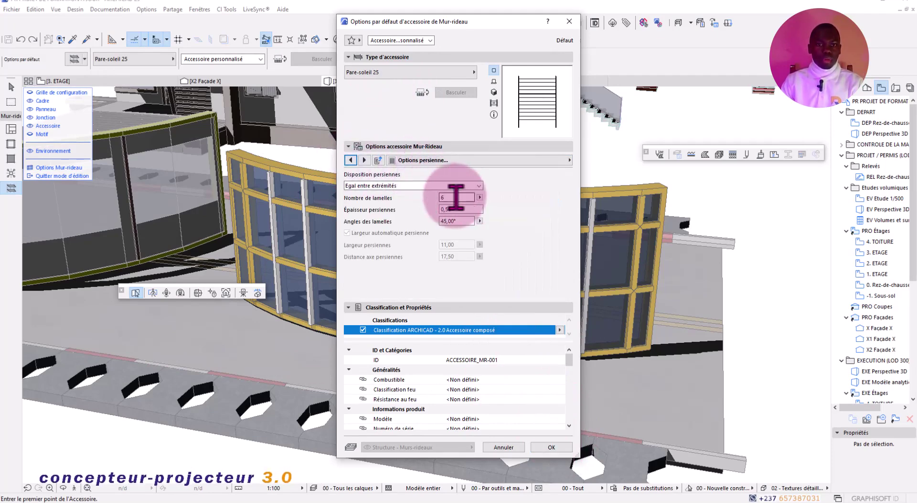
double_click(455, 196)
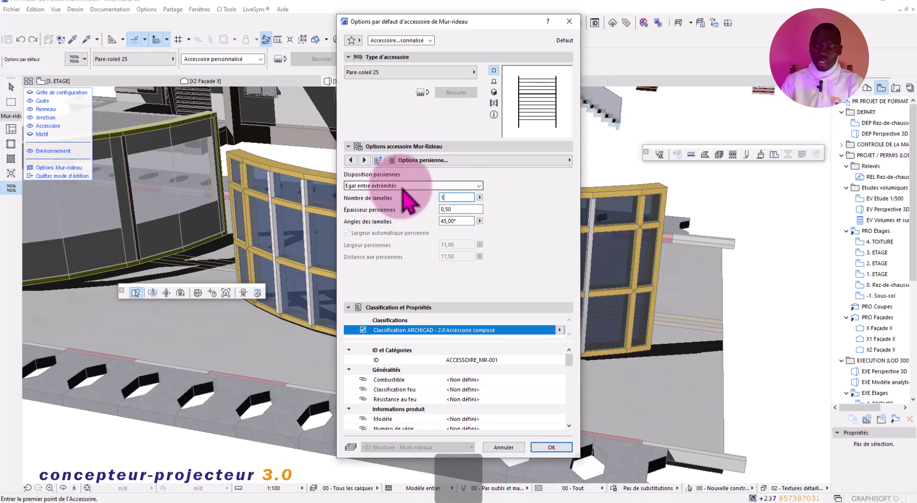
key(Return)
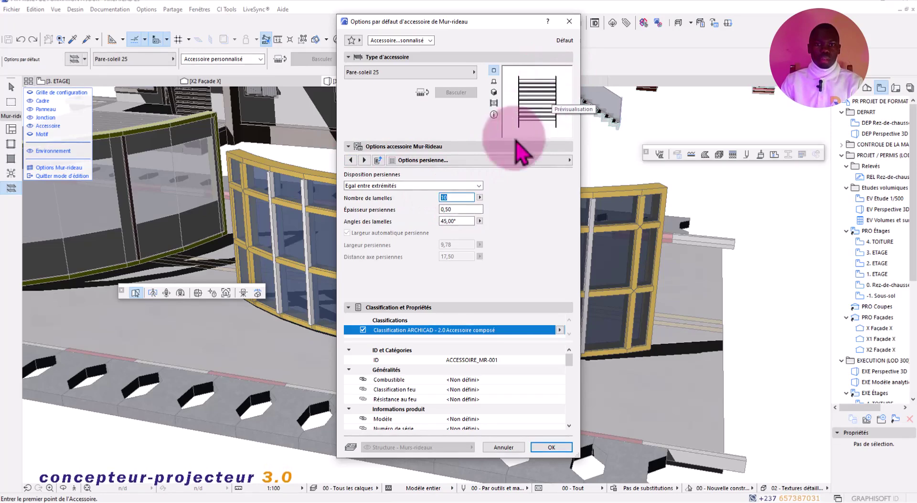
double_click(462, 221)
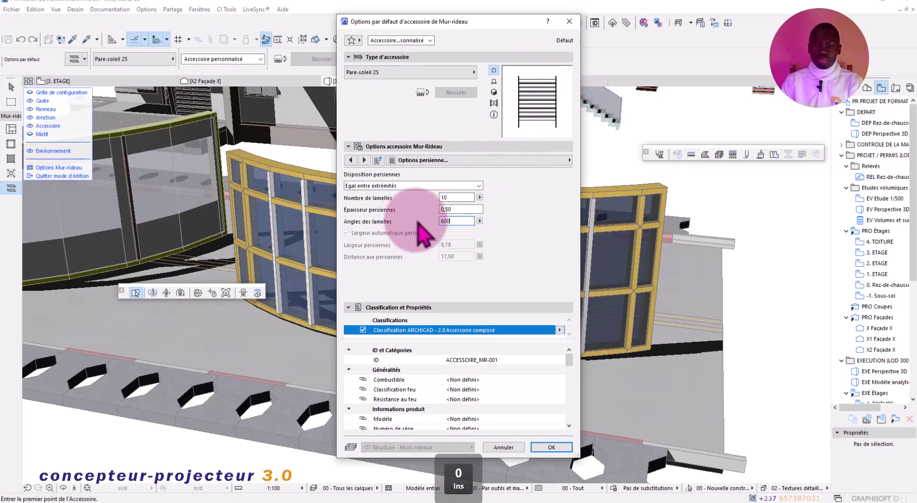
key(BackSpace)
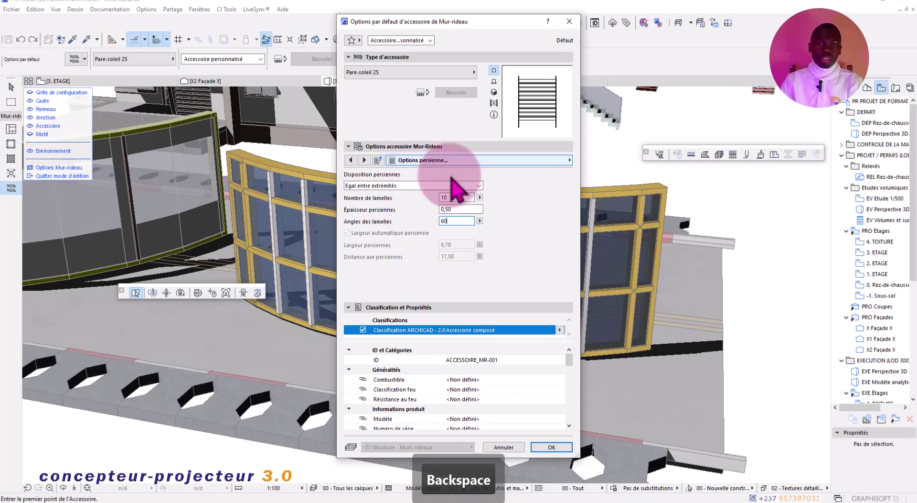
click(551, 446)
Place Pare-soleil 25 accessories across five bays along the horizontal frame above the double door, projecting outward, and leave edit mode
scroll(338, 199, up, 4)
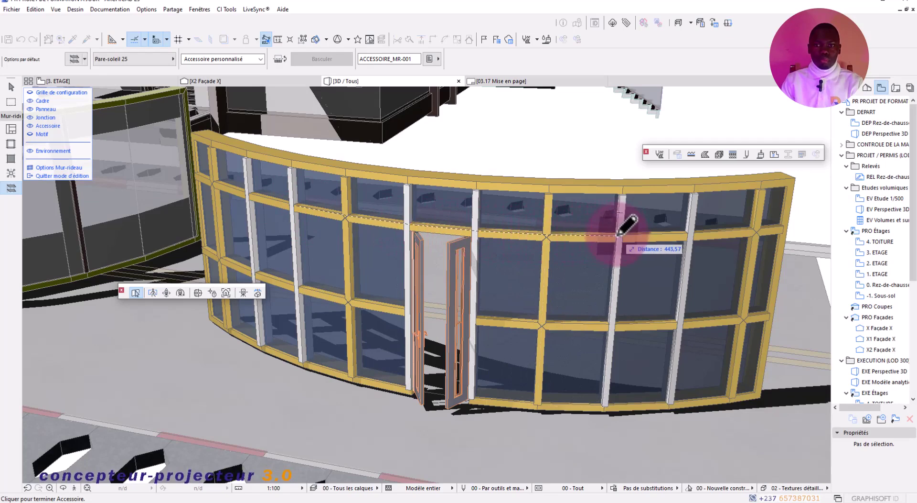
scroll(361, 188, down, 4)
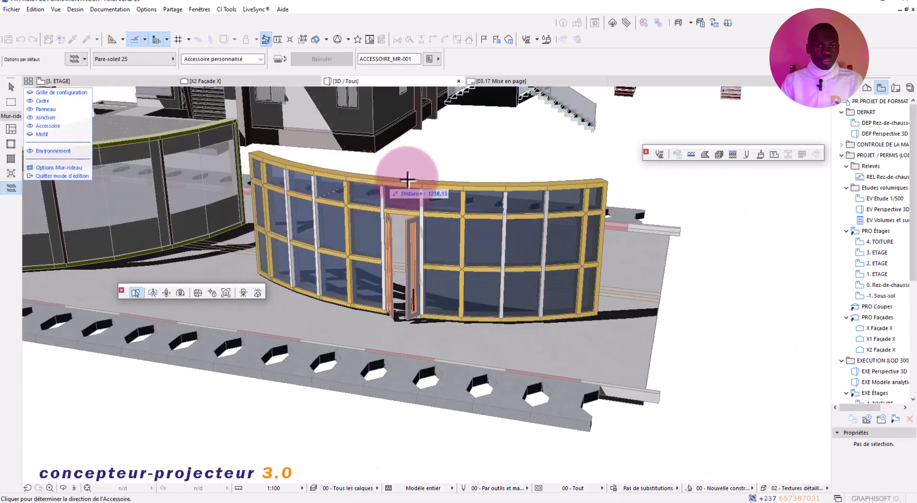
shift+middle_drag(424, 180, 235, 201)
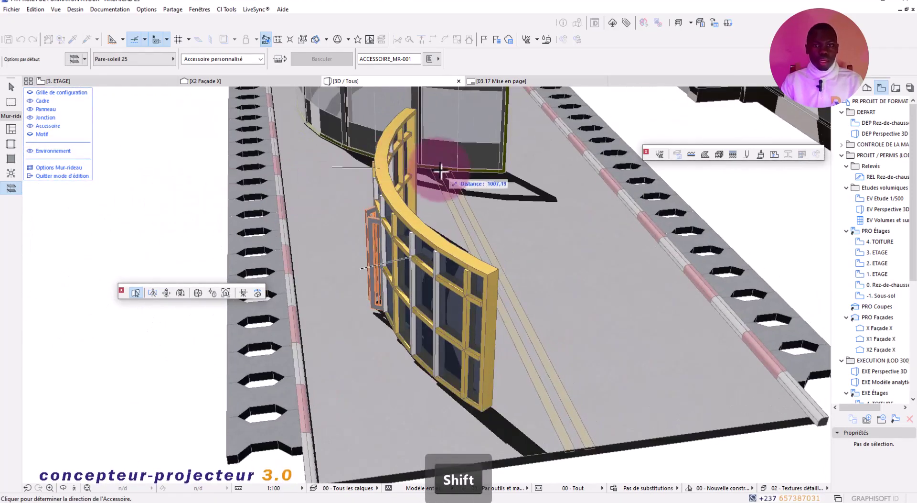
shift+middle_drag(249, 175, 357, 181)
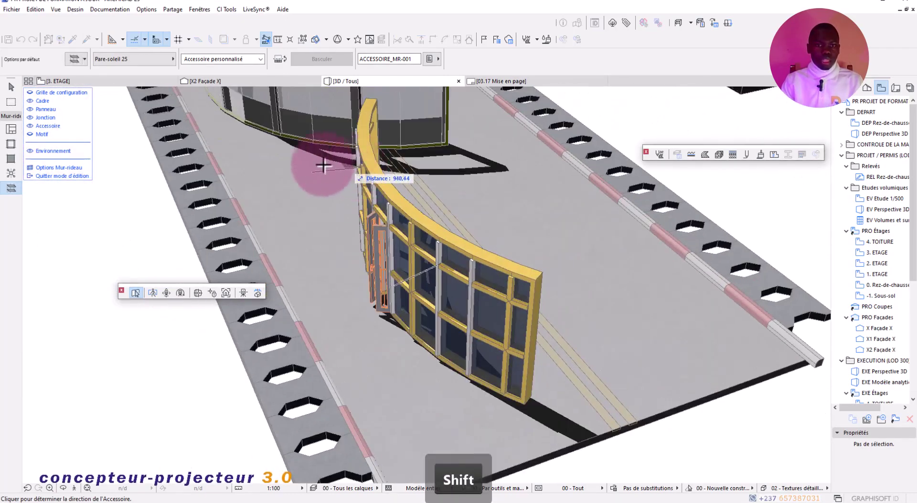
scroll(329, 163, up, 3)
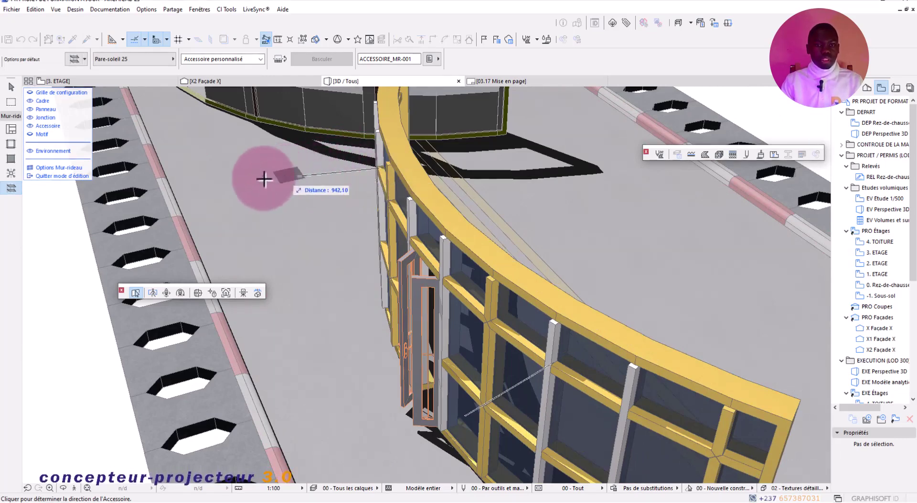
click(293, 170)
shift+middle_drag(401, 287, 389, 352)
key(Escape)
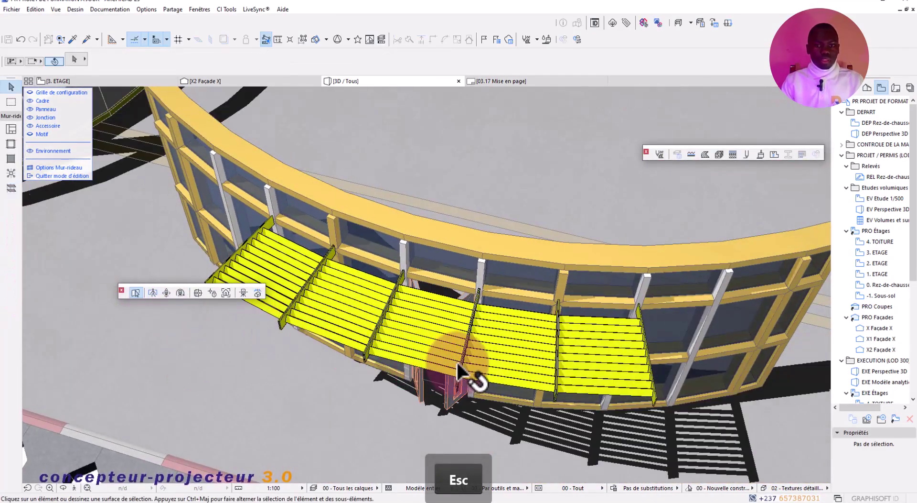
key(Escape)
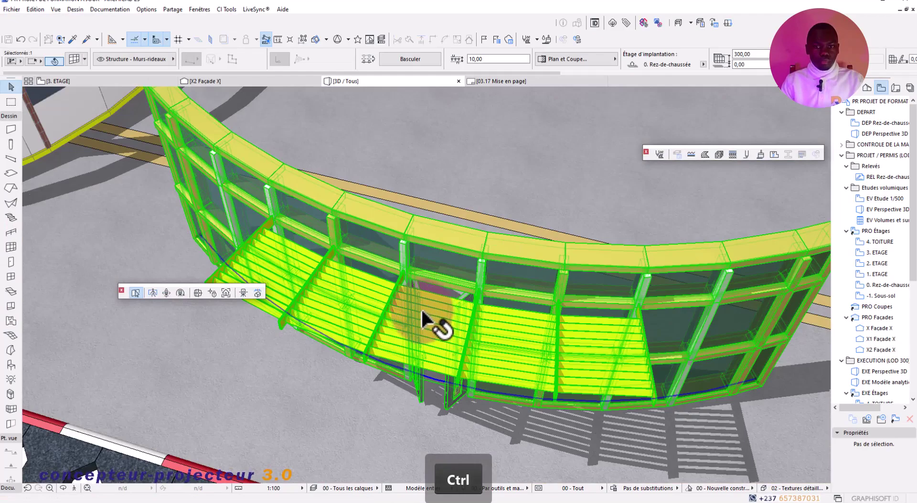
ctrl+scroll(421, 314, up, 3)
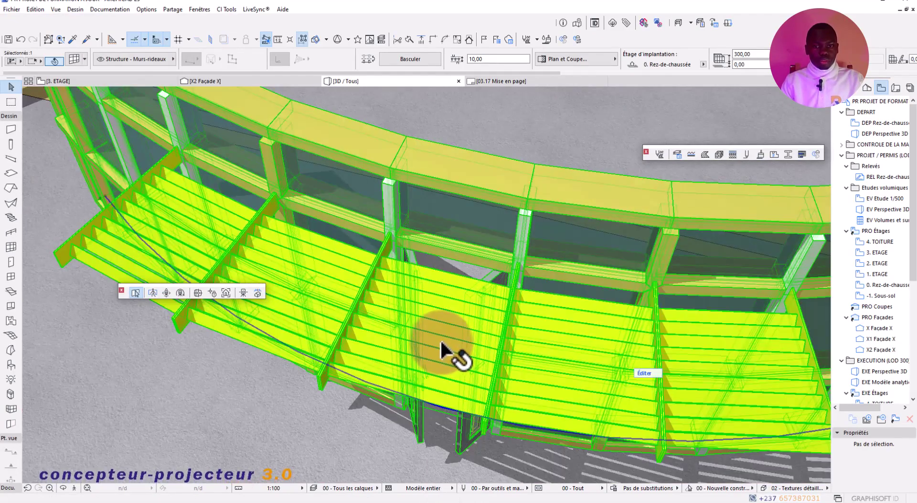
shift+middle_drag(512, 250, 499, 234)
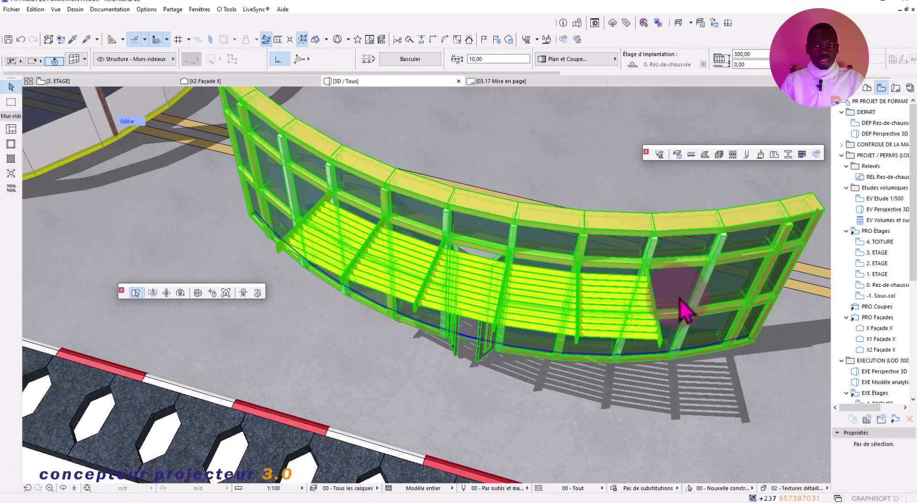
Enter edit mode on the curved curtain wall again and view the sunshades from below
double_click(636, 324)
scroll(583, 325, up, 2)
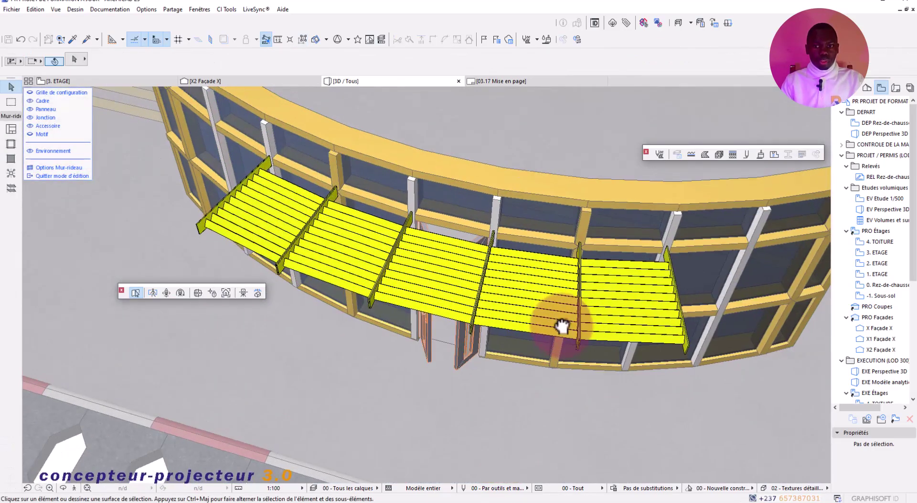
middle_drag(563, 327, 487, 270)
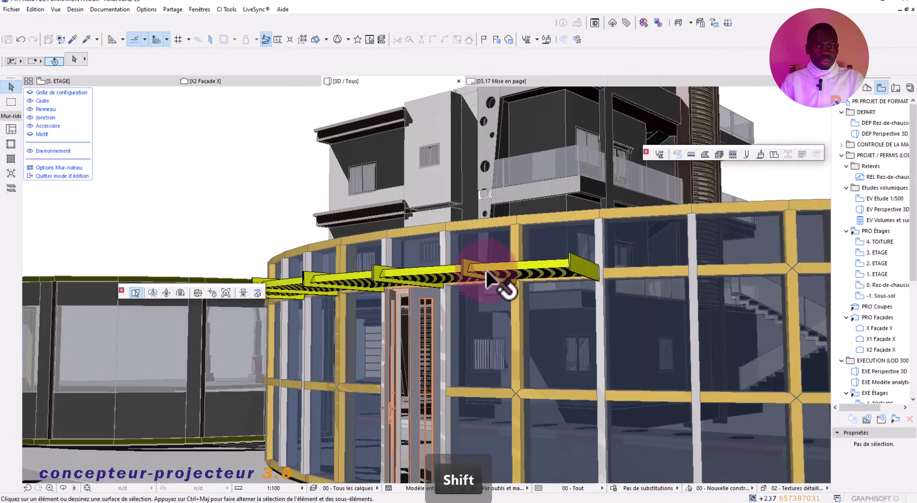
Try to rotate the end sunshade vertically about its horizontal frame, and undo the rotation
click(489, 270)
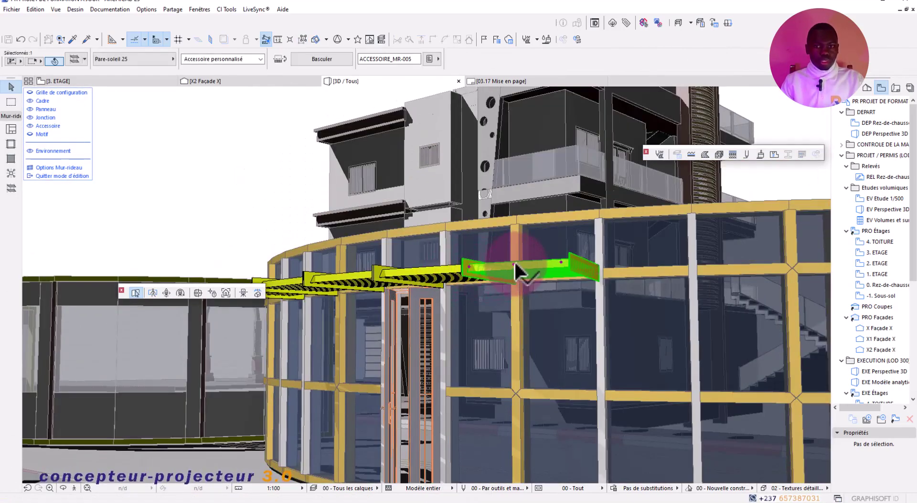
click(513, 262)
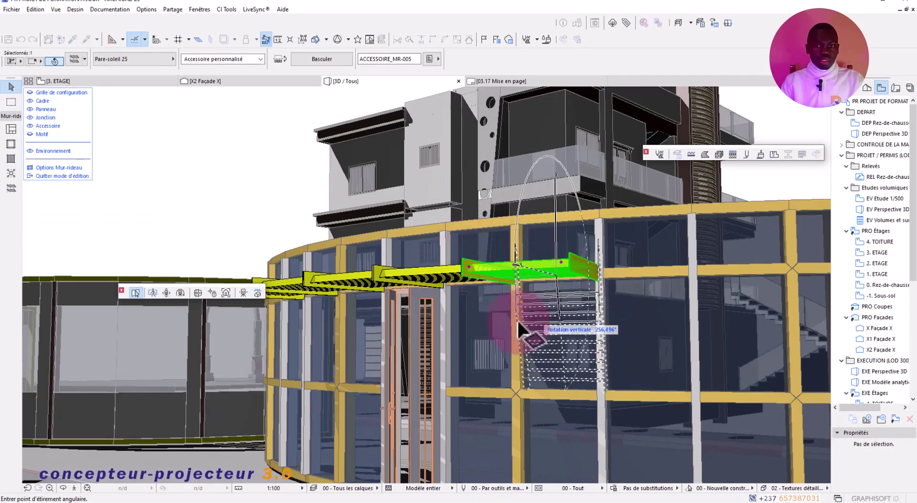
shift+middle_drag(395, 322, 500, 249)
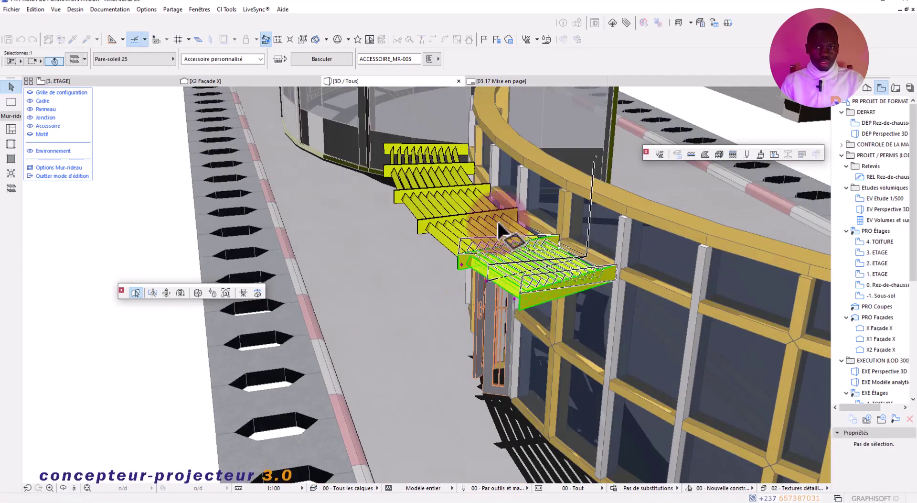
shift+middle_drag(473, 270, 14, 11)
click(21, 39)
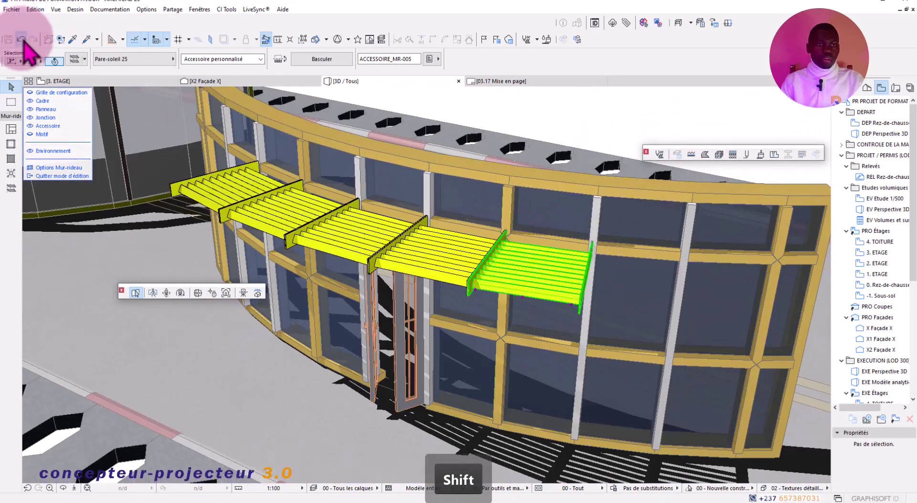
Select all five sunshades together, set their slat angle to 30°, and apply the settings
shift+click(392, 268)
shift+click(270, 234)
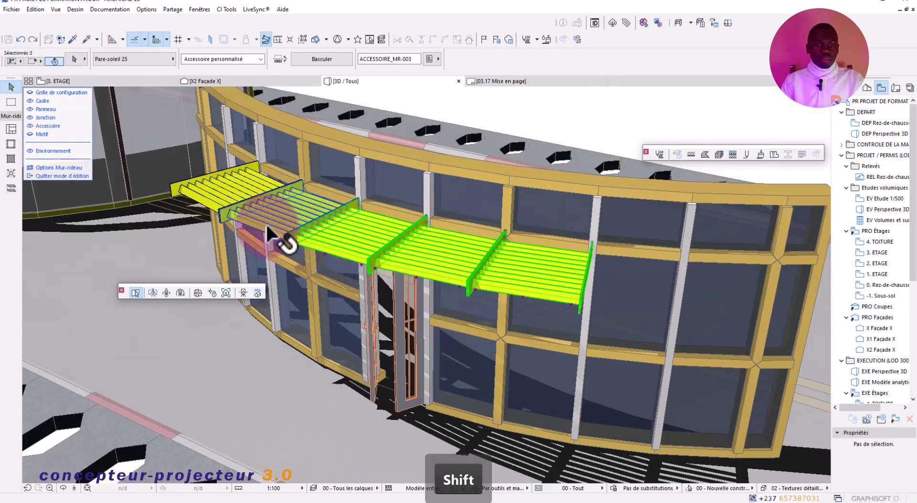
shift+click(267, 230)
shift+click(206, 203)
shift+middle_drag(424, 286, 347, 240)
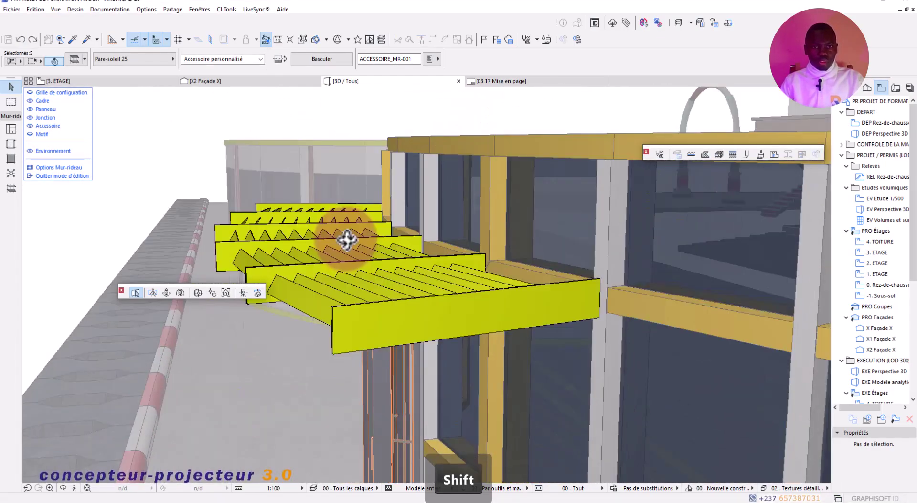
key(o)
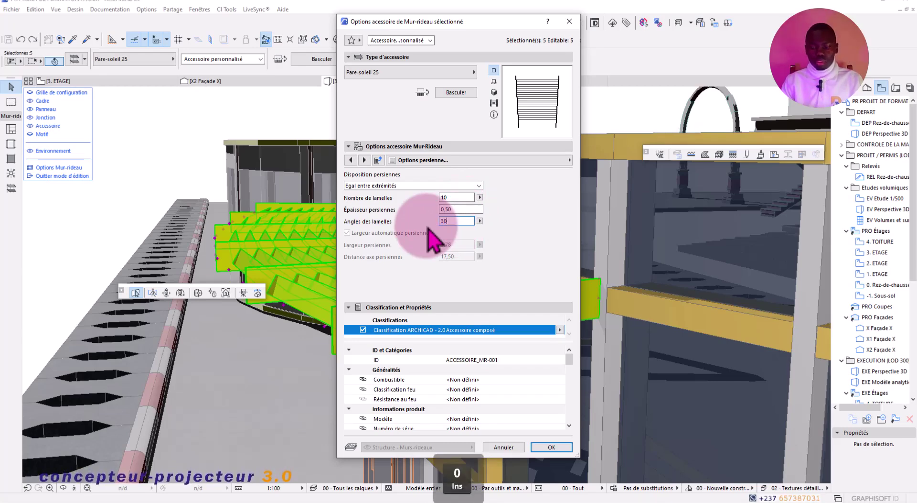
key(Tab)
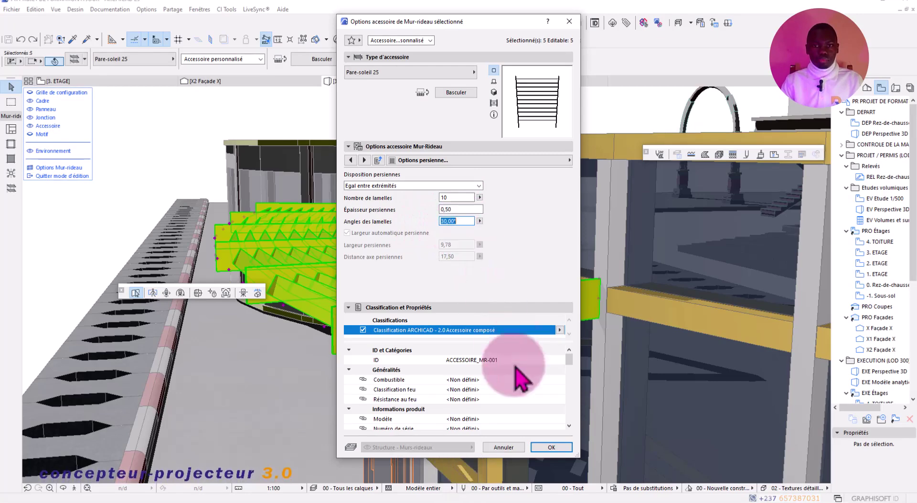
click(552, 446)
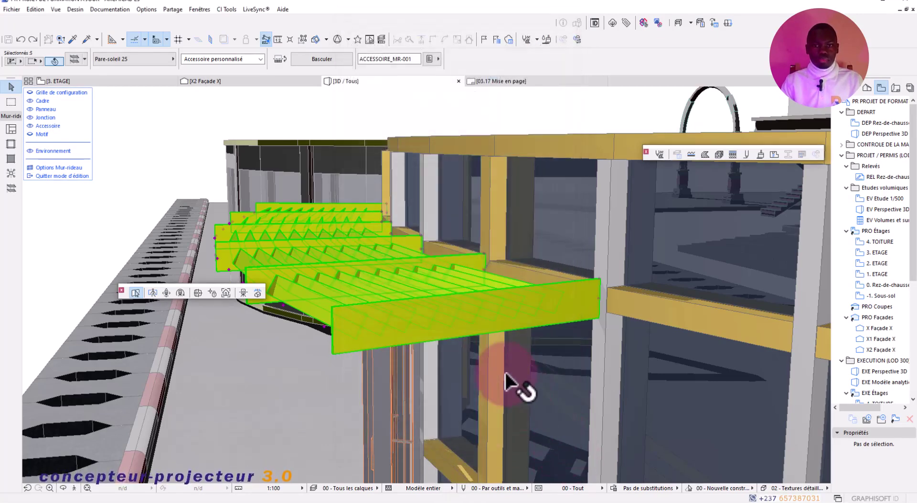
Check the sunshades from below and the front, leave the curtain wall's edit mode, and clear the selection
scroll(305, 339, up, 3)
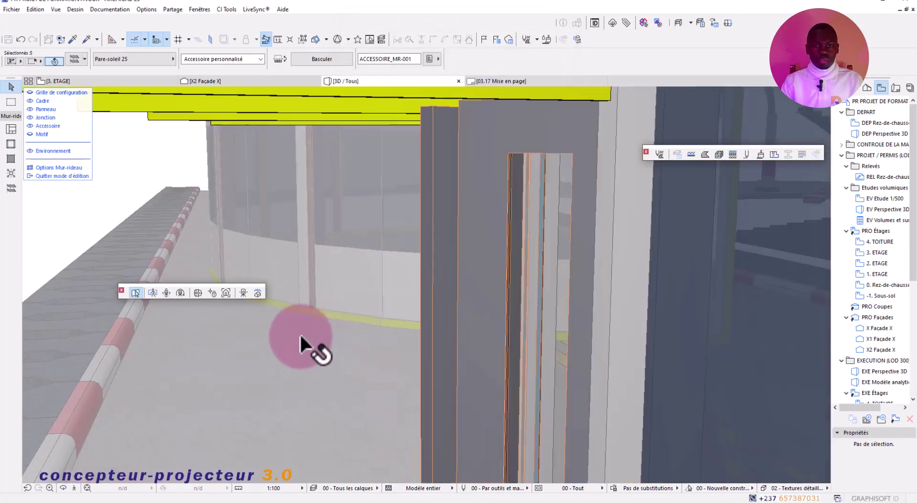
scroll(330, 327, down, 2)
shift+middle_drag(333, 325, 608, 257)
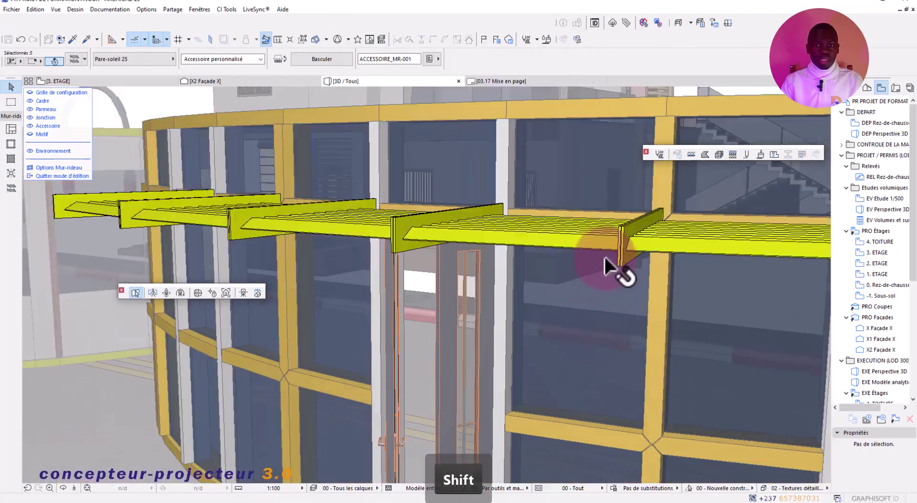
scroll(607, 257, down, 2)
scroll(500, 257, down, 3)
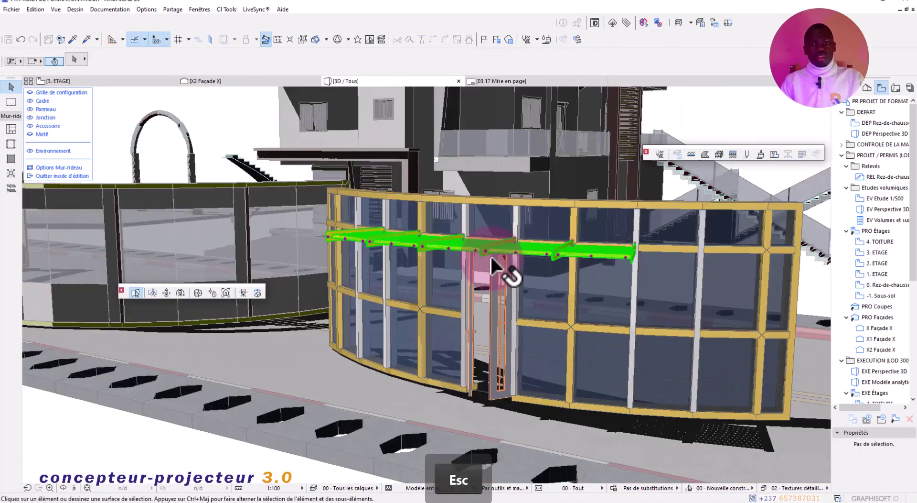
key(Escape)
shift+click(376, 289)
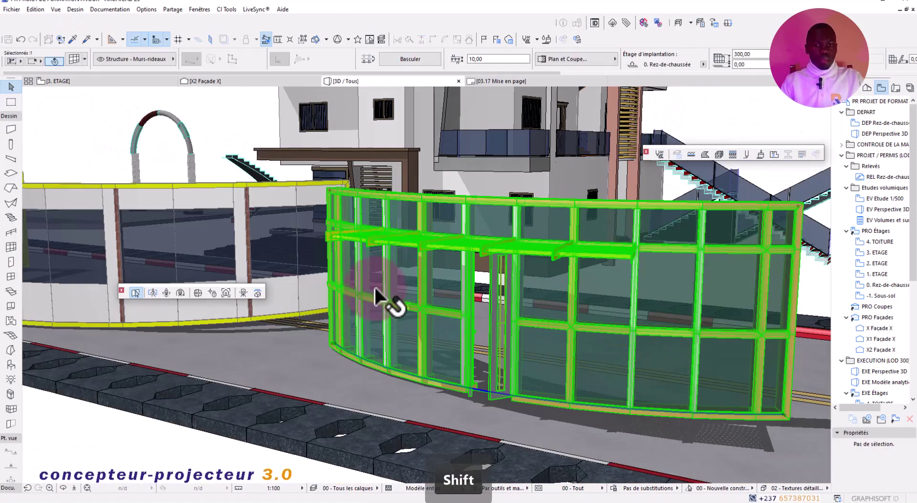
key(Escape)
Examine the curved curtain wall and its sunshades from above, from the side and from the front
scroll(377, 292, down, 5)
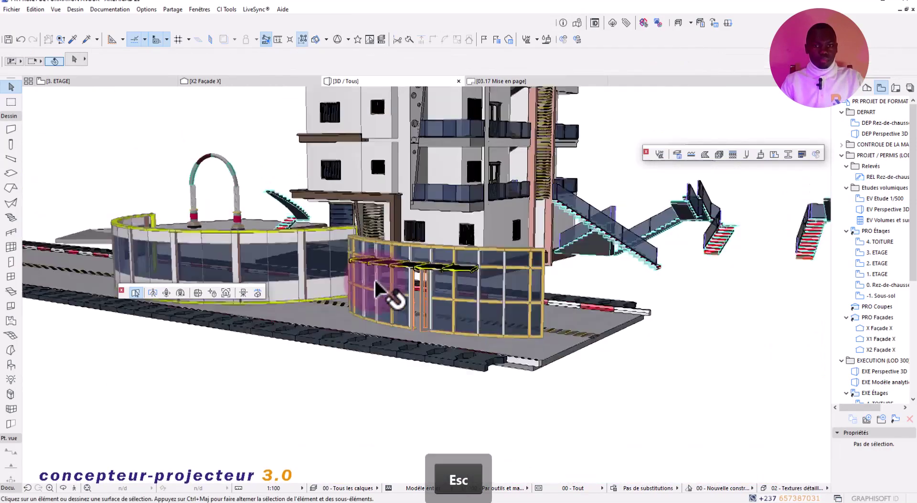
shift+middle_drag(365, 308, 664, 273)
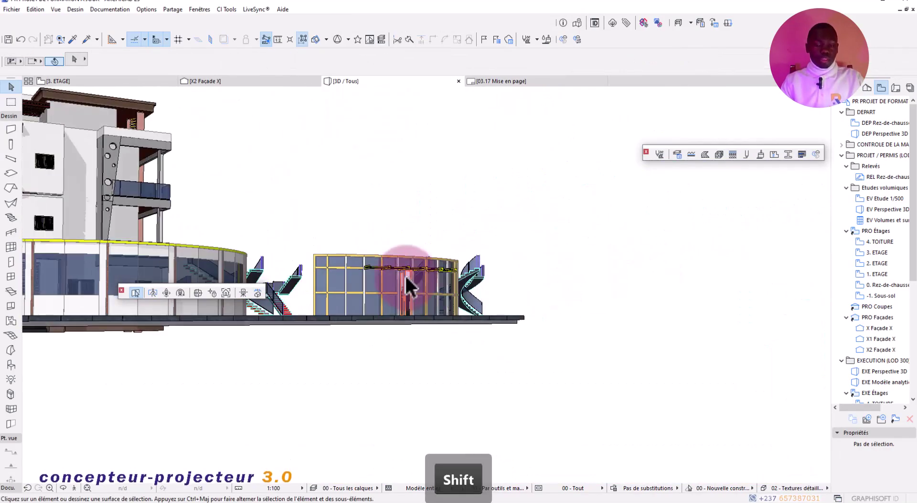
scroll(406, 277, up, 7)
shift+middle_drag(347, 282, 313, 366)
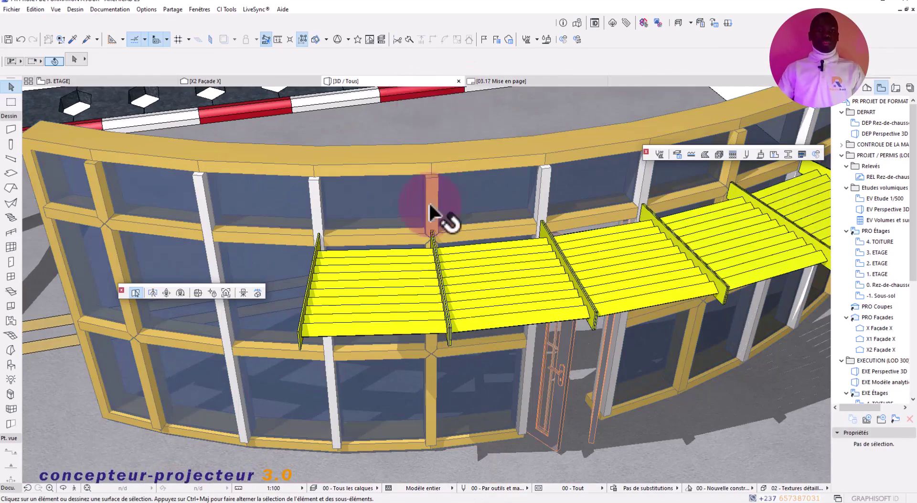
scroll(303, 194, down, 4)
shift+middle_drag(383, 280, 572, 268)
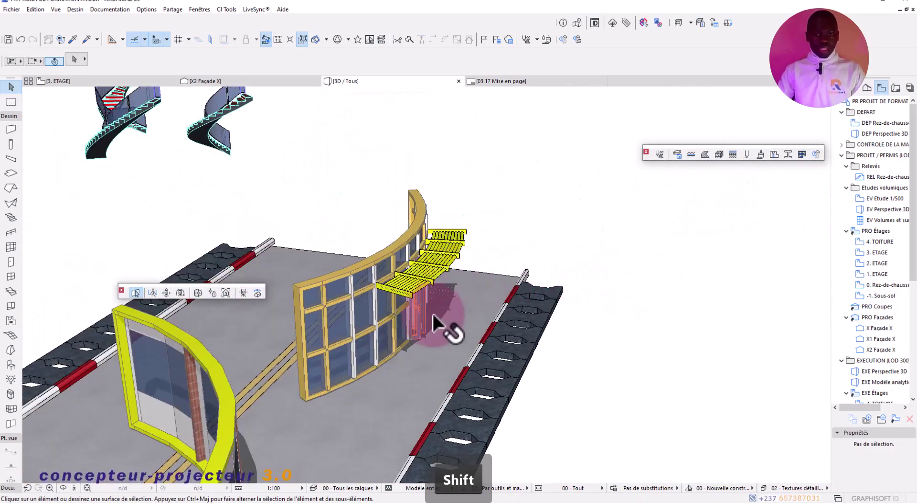
shift+middle_drag(433, 317, 651, 330)
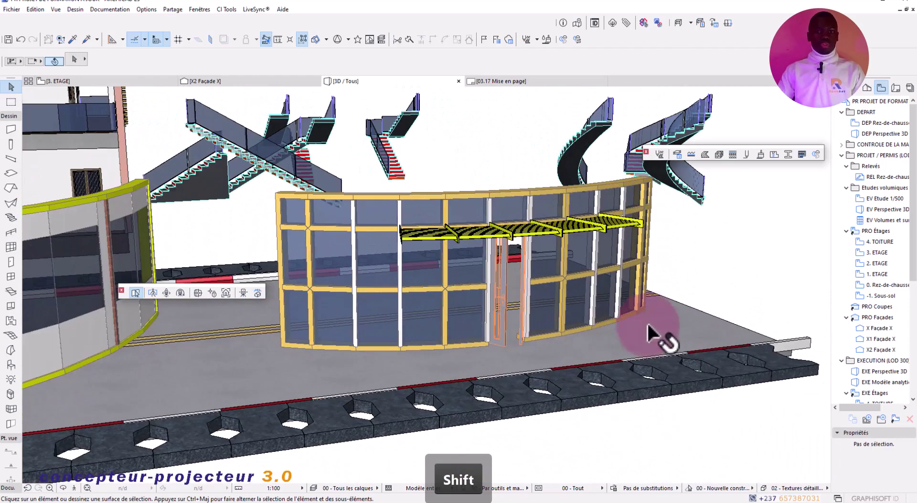
Examine both curved curtain walls together with the building from several distances and angles
key(Escape)
scroll(554, 272, down, 8)
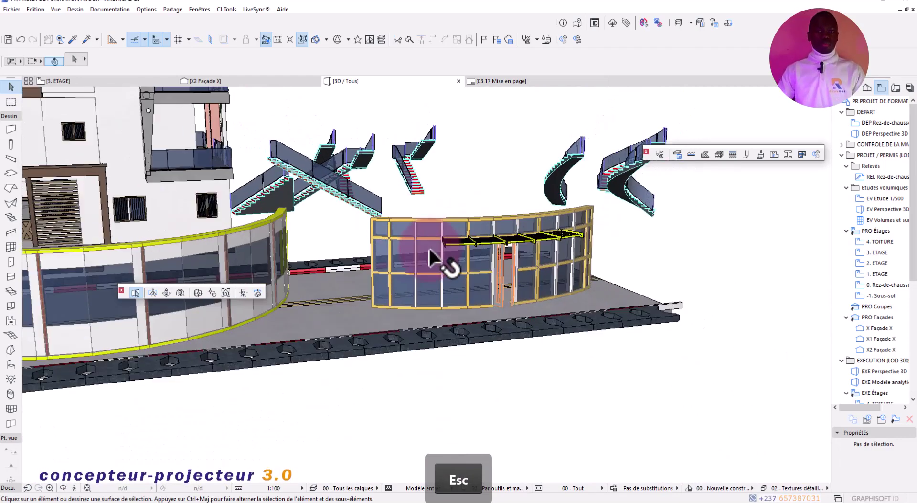
shift+middle_drag(435, 253, 194, 236)
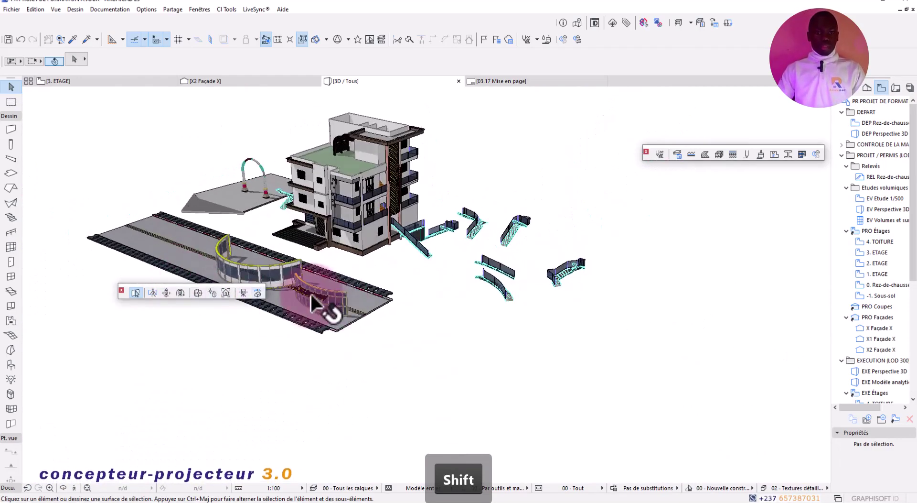
scroll(325, 308, up, 5)
shift+middle_drag(319, 305, 669, 306)
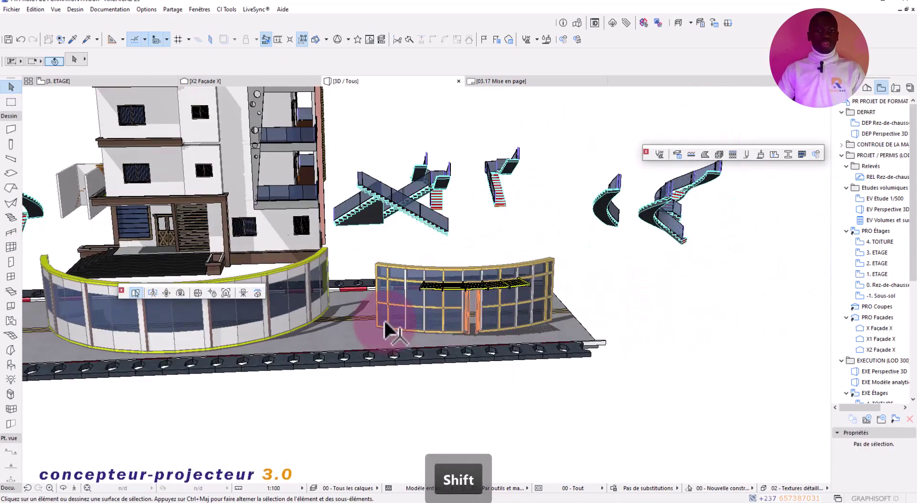
shift+middle_drag(386, 322, 446, 270)
shift+scroll(419, 330, up, 5)
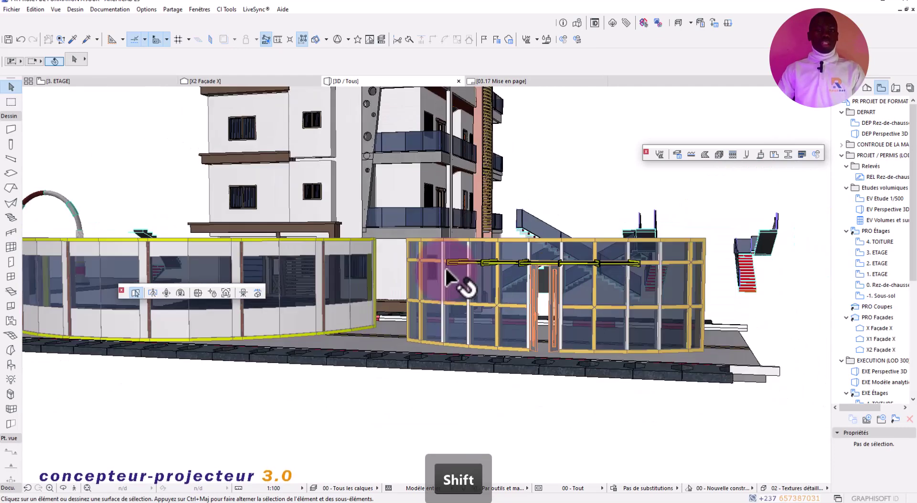
shift+scroll(446, 270, down, 5)
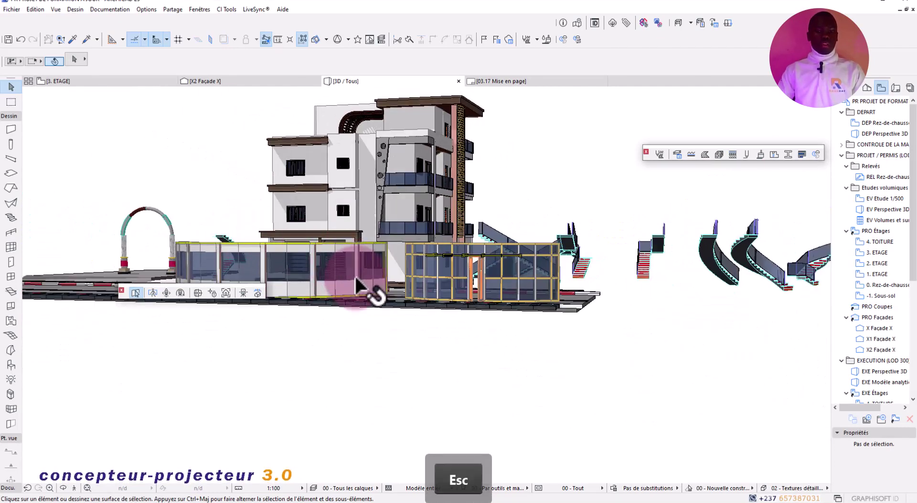
click(356, 278)
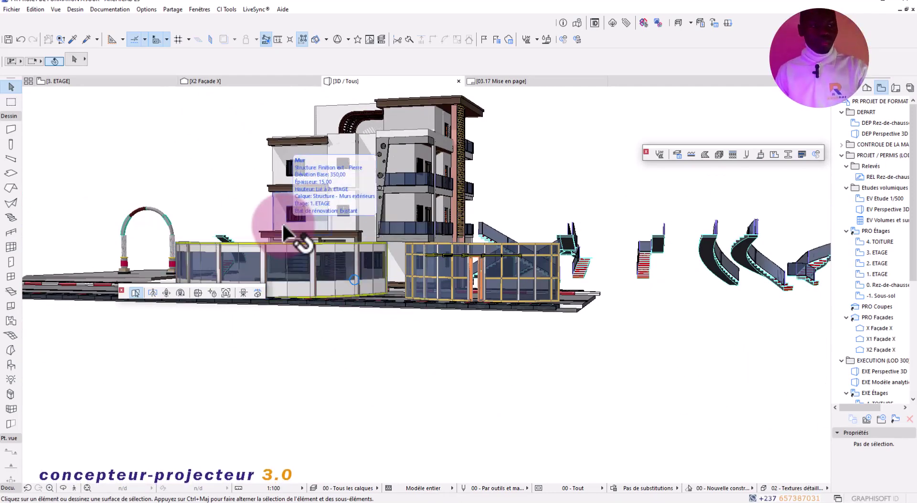
key(Escape)
scroll(378, 246, up, 5)
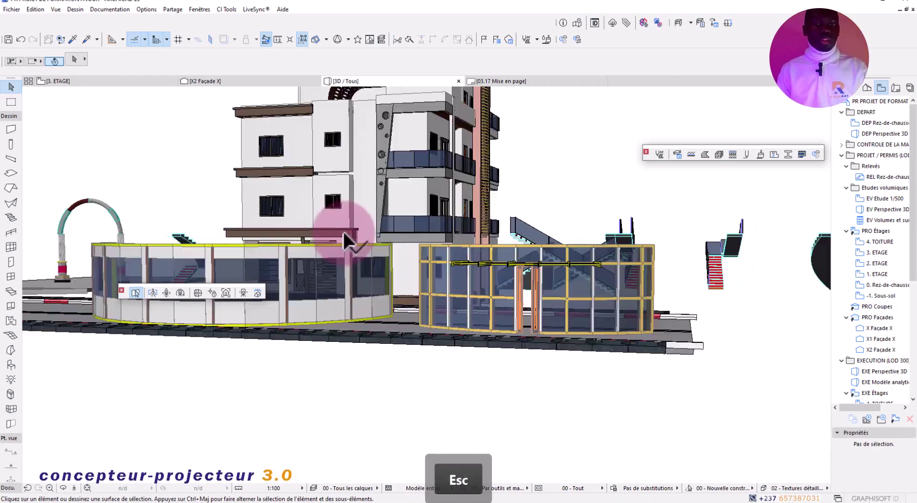
scroll(382, 254, down, 4)
shift+middle_drag(401, 257, 416, 299)
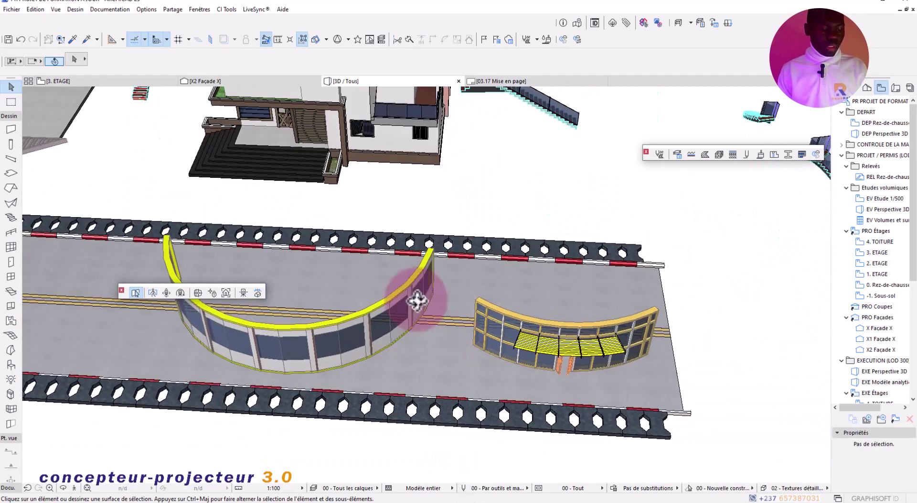
Switch to the 3. ETAGE floor plan and open the grid layout (Calepinage) of the default curtain wall settings
click(59, 84)
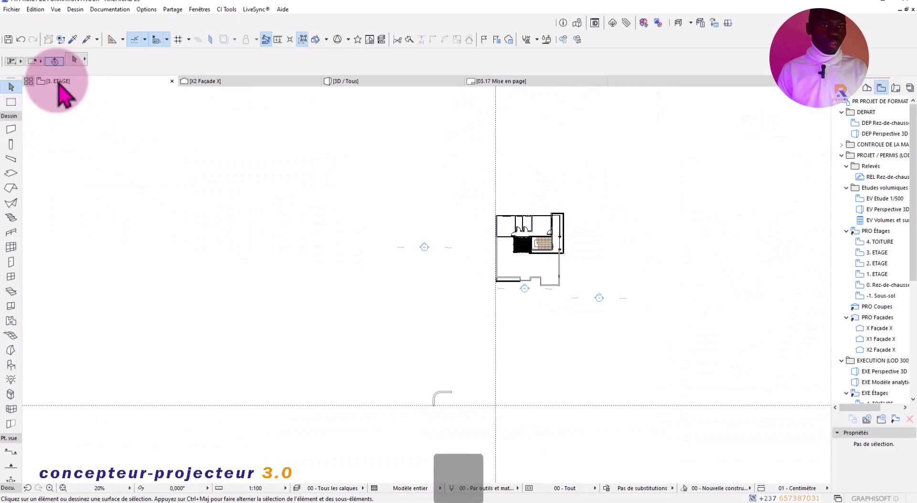
key(F3)
key(F2)
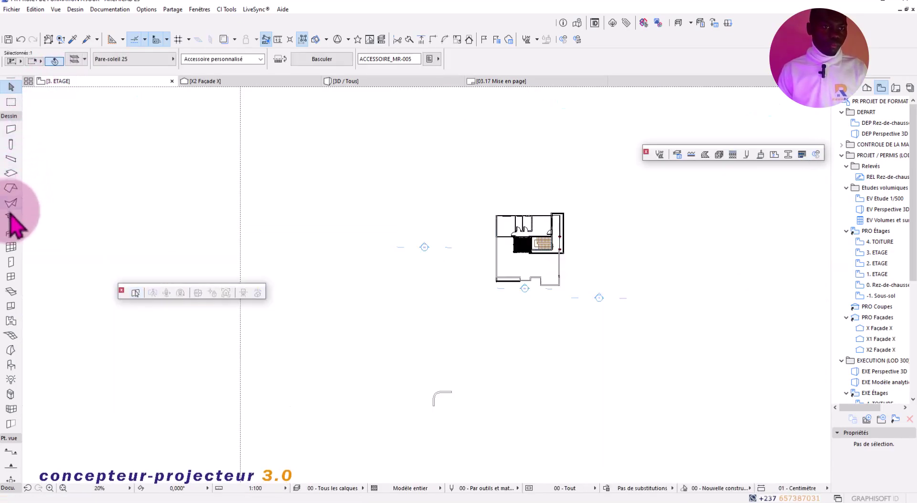
double_click(12, 246)
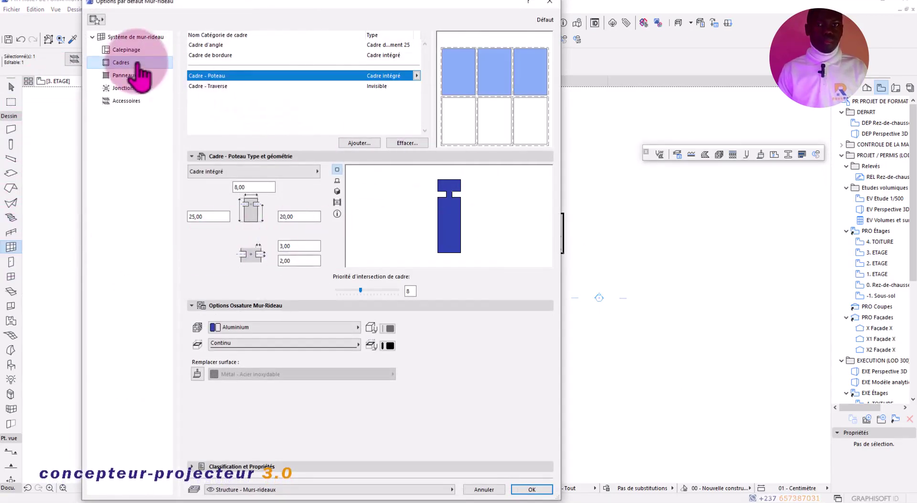
click(125, 50)
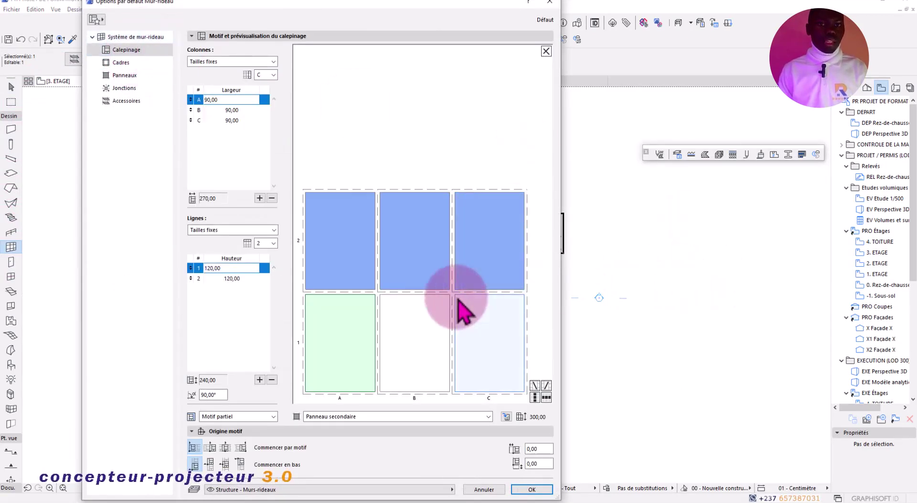
Remove the extra columns and the extra row from the default curtain wall grid, leaving a single cell
click(442, 342)
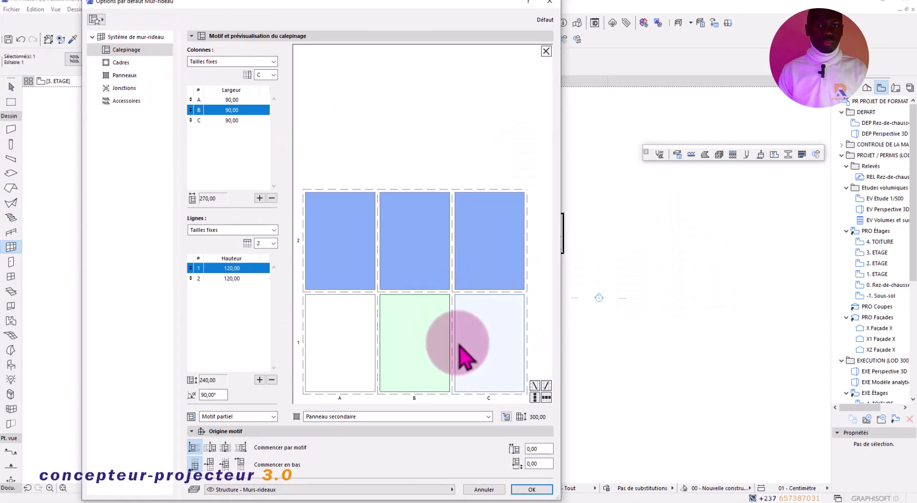
click(455, 351)
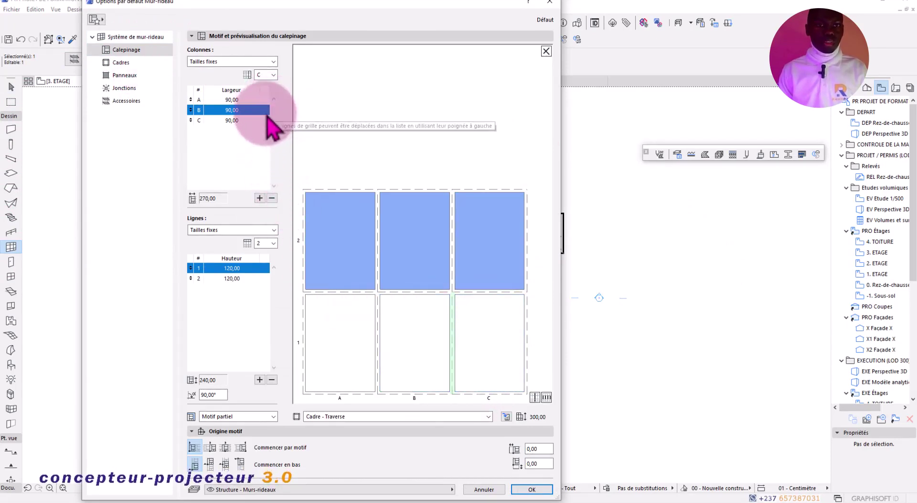
click(271, 198)
click(271, 198)
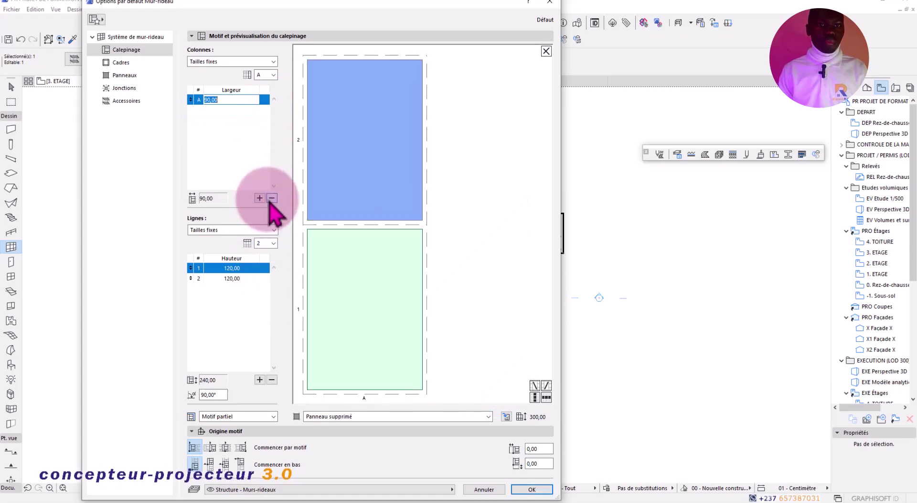
click(272, 379)
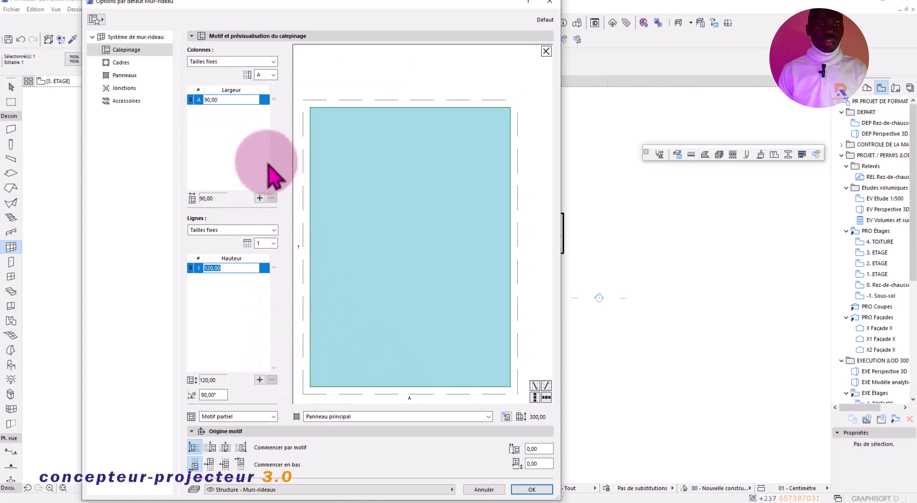
Set the grid's column width to 70 and add three more columns of the same width
click(375, 102)
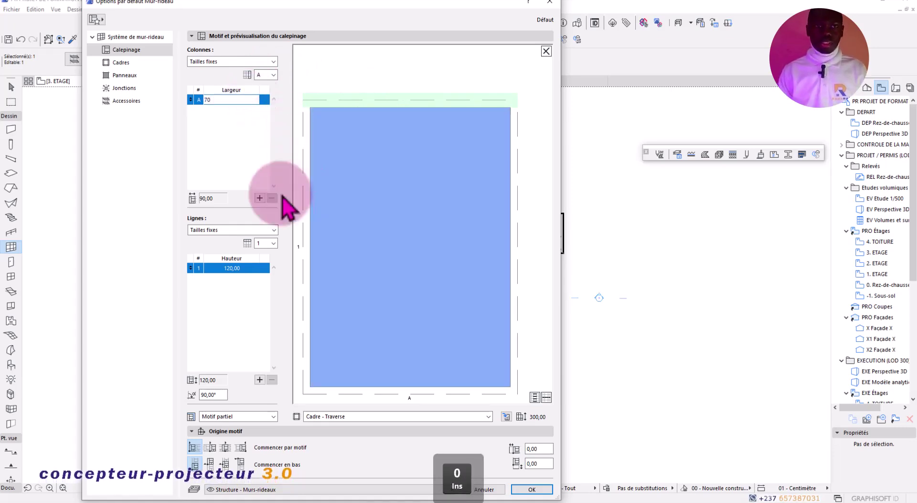
click(259, 197)
click(260, 198)
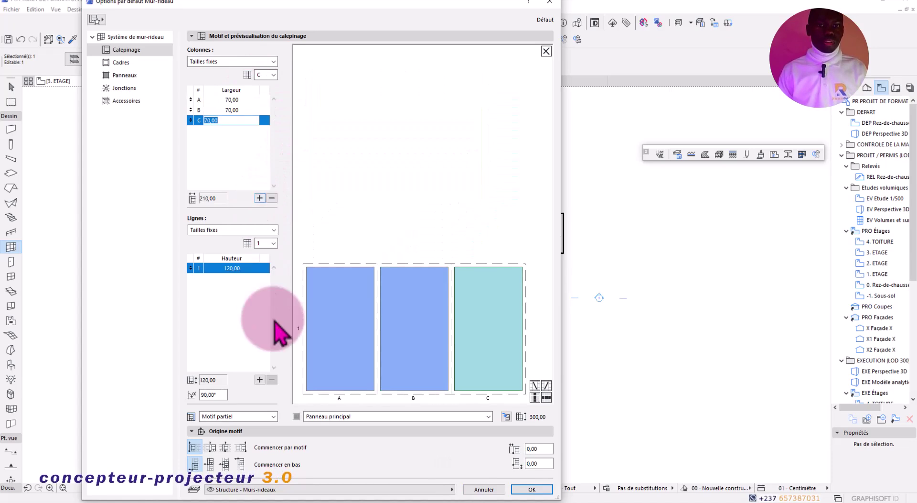
click(259, 197)
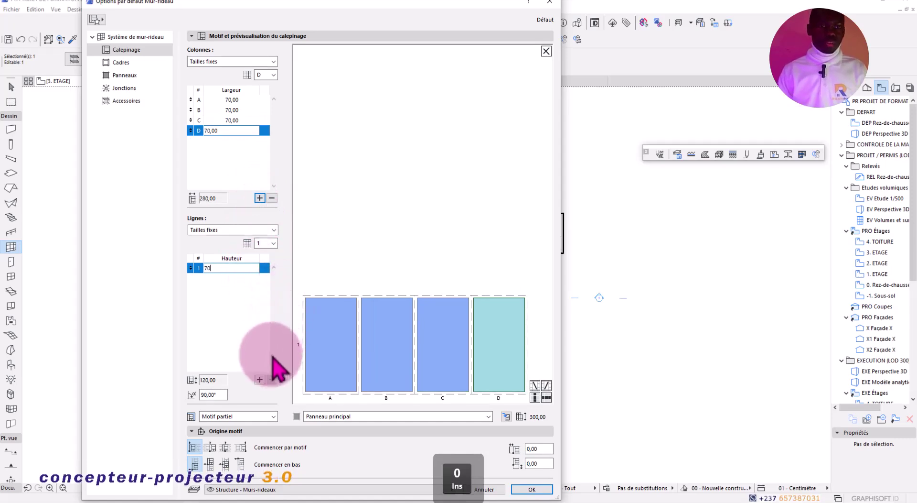
Set the grid's row height to 70 and add rows of the same height for four in total
click(260, 379)
click(259, 379)
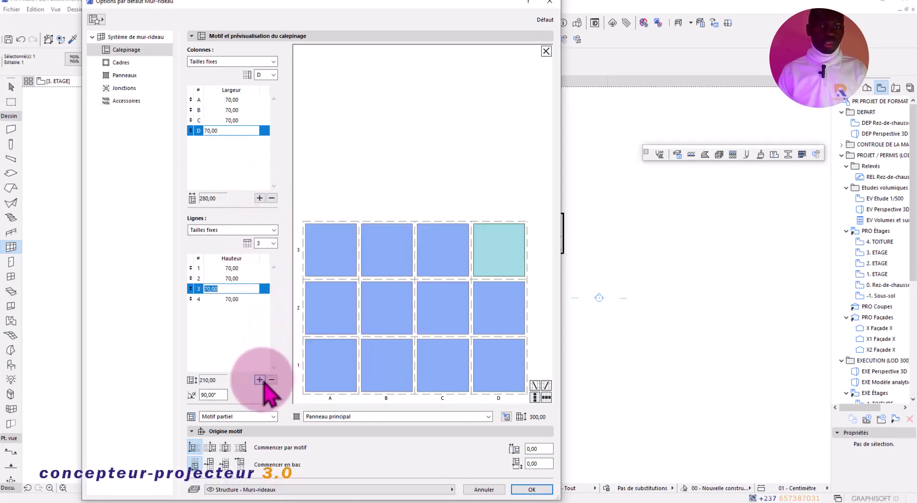
click(259, 379)
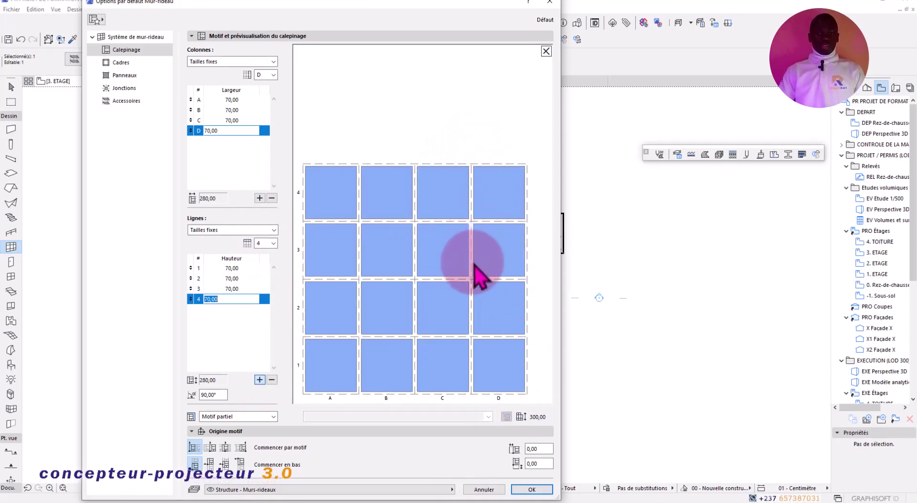
Add diagonal cross frames to cells A2, A3, B3 and B2, forming a diamond across columns A and B in rows 2 and 3
click(501, 382)
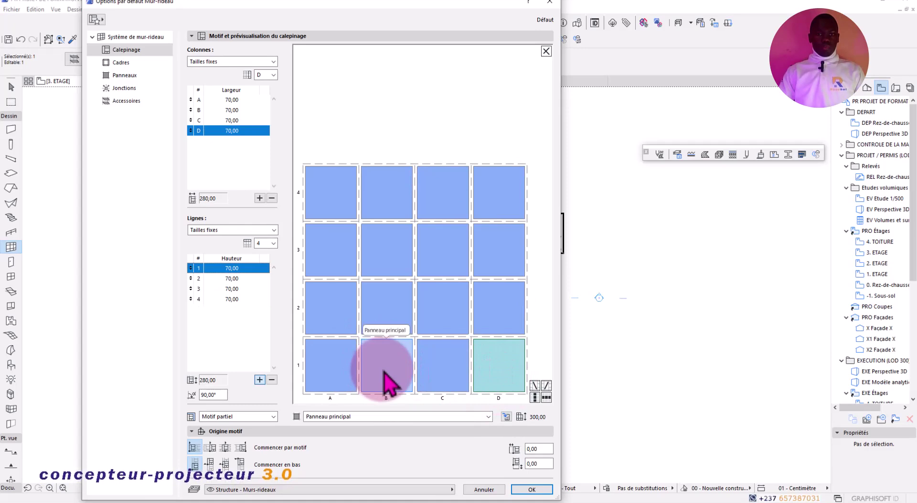
click(341, 321)
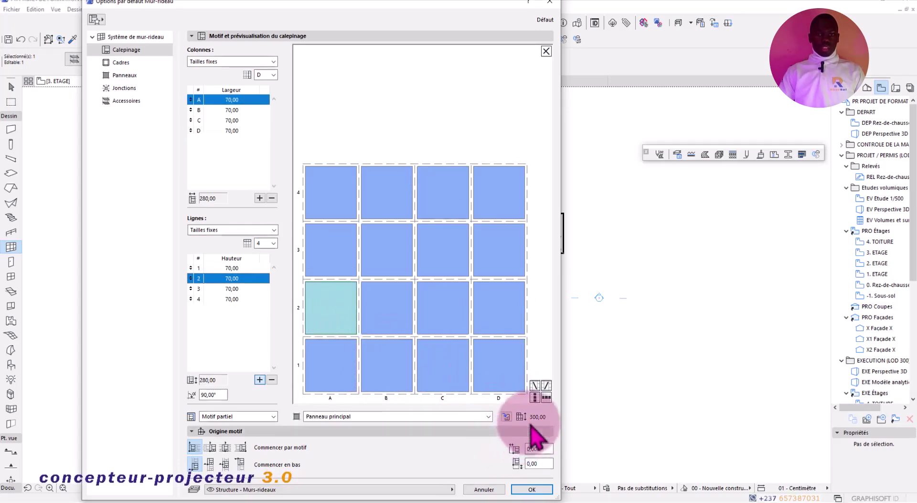
click(535, 385)
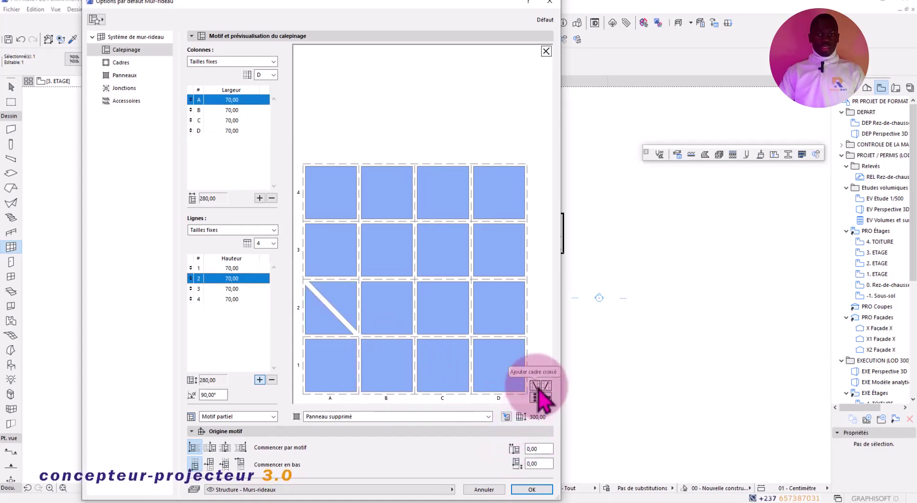
click(345, 268)
click(535, 385)
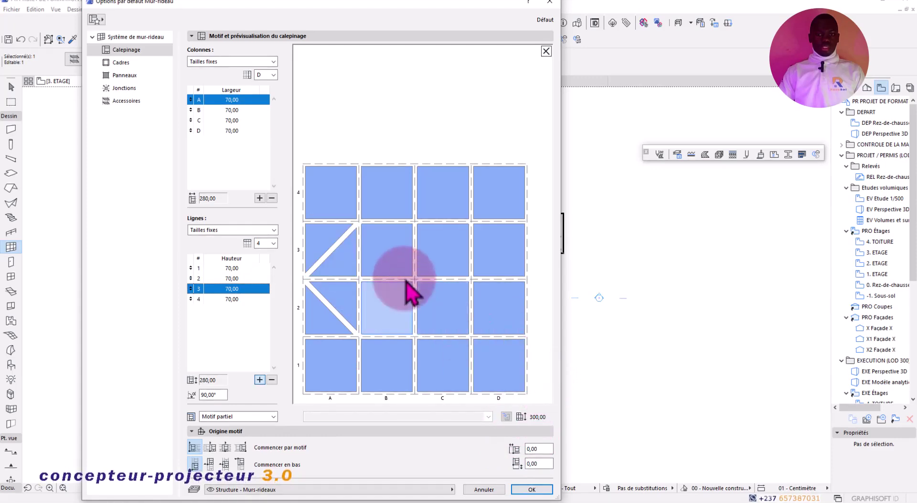
click(404, 263)
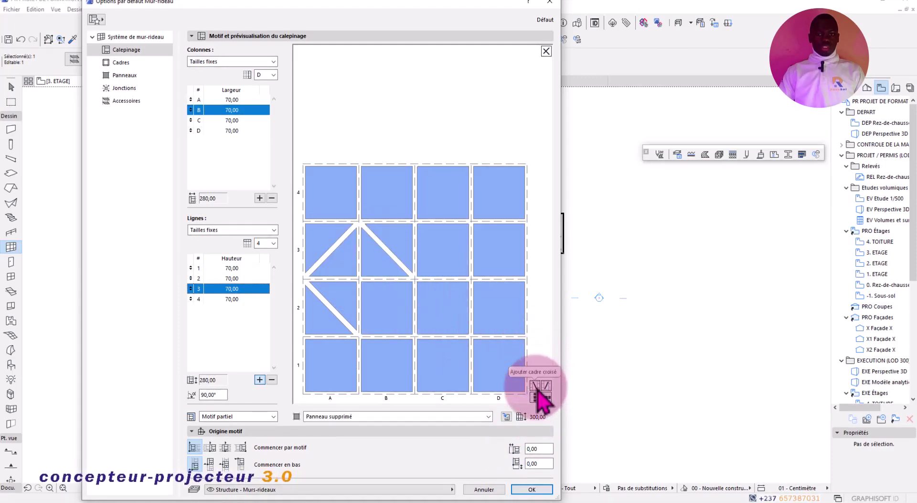
click(406, 324)
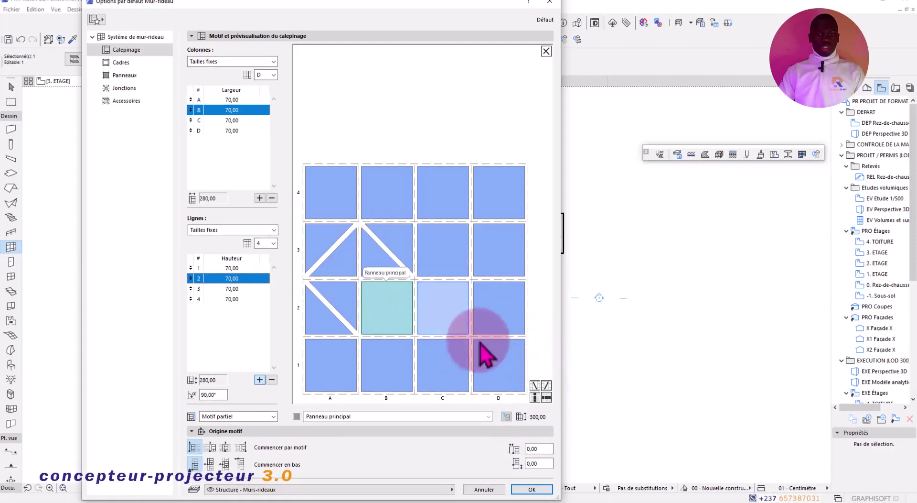
click(546, 386)
Add diagonal cross frames to cells C2, C3, D3 and D2, forming a second diamond across columns C and D in rows 2 and 3
click(440, 323)
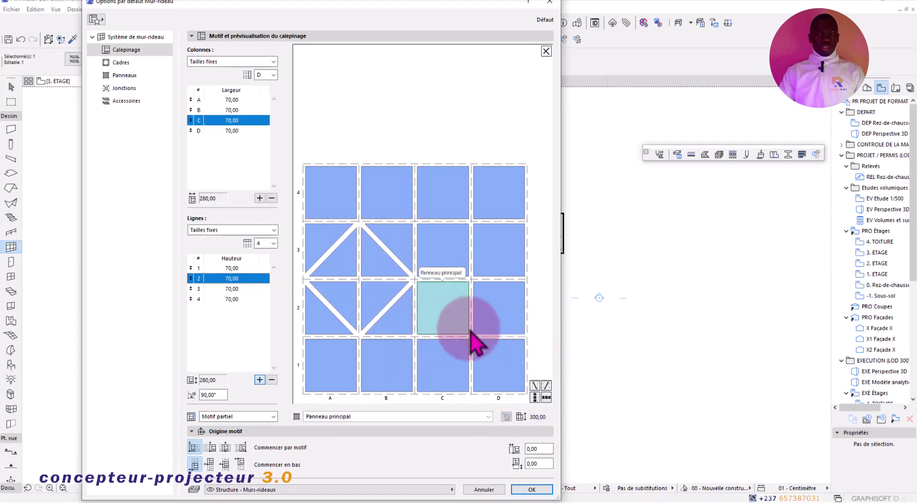
click(535, 385)
click(442, 258)
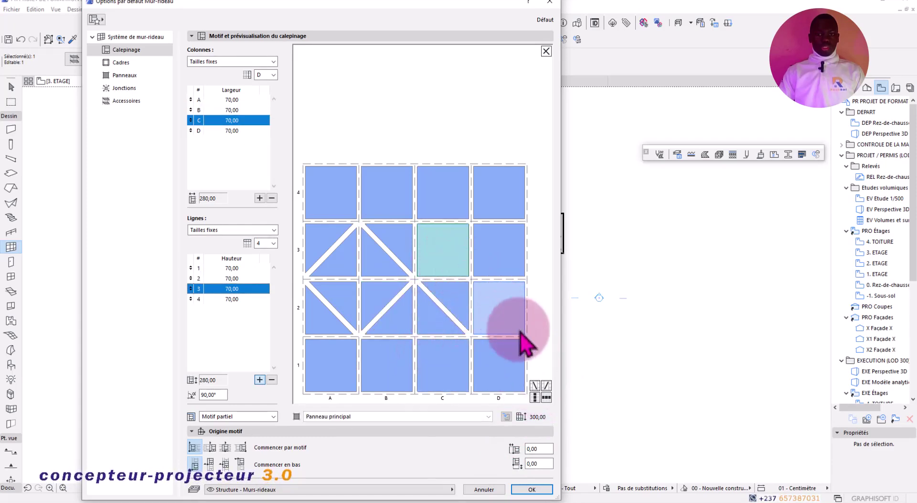
click(546, 385)
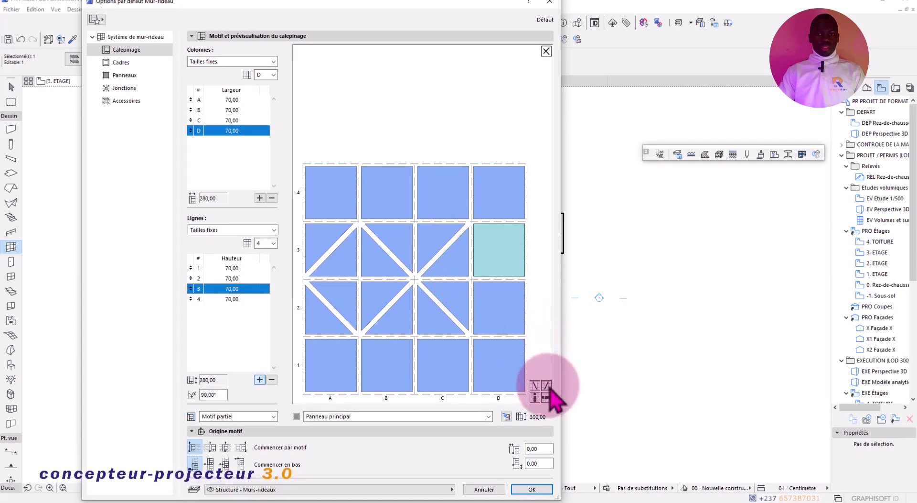
click(535, 386)
click(504, 322)
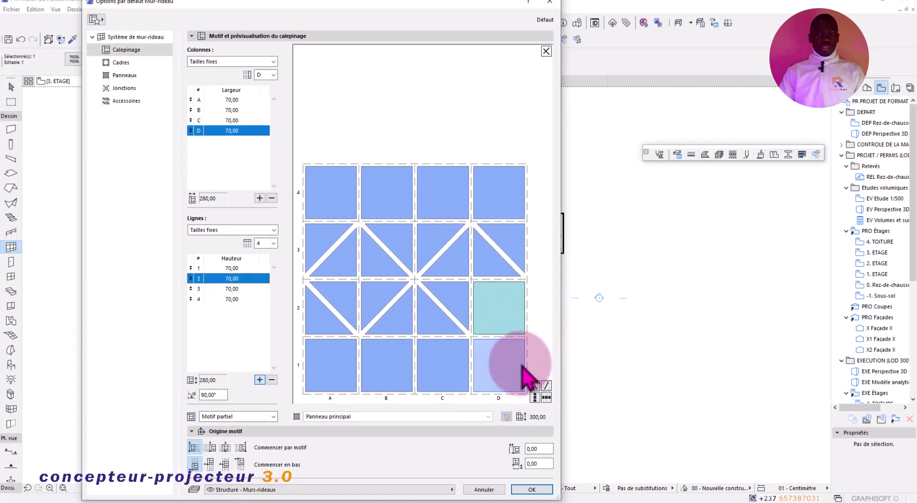
click(545, 394)
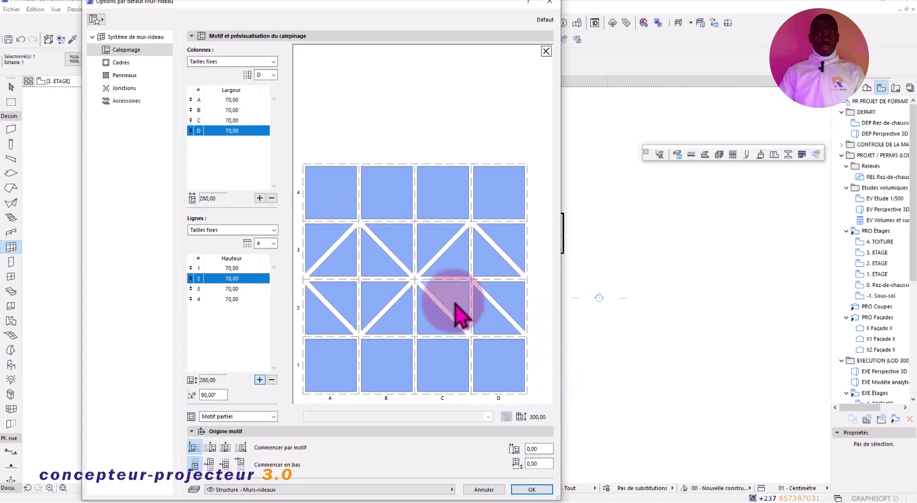
click(515, 324)
key(Delete)
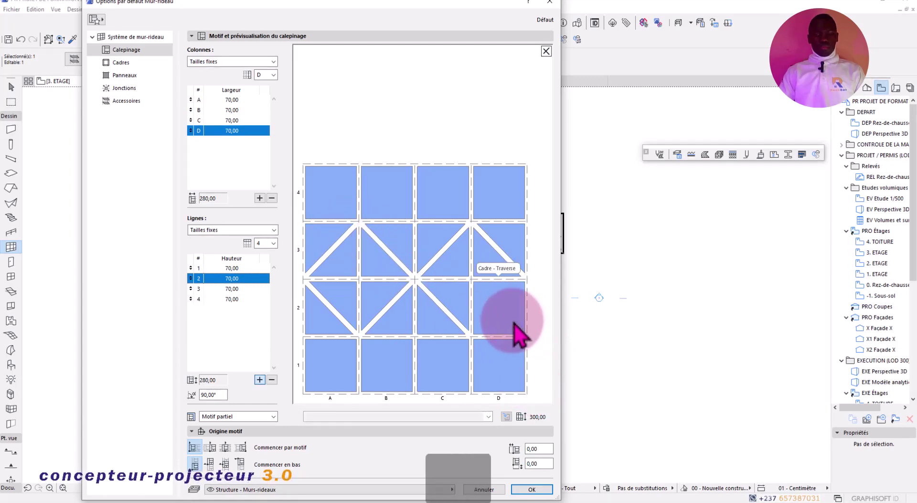
click(543, 389)
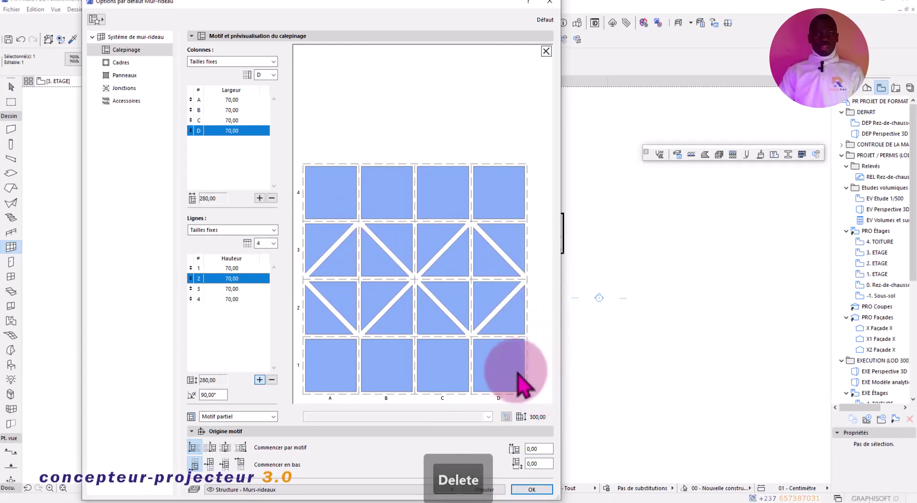
Add diagonal cross frames to the row 1 cells, falling to the right in D and B and rising to the right in C and A
click(502, 368)
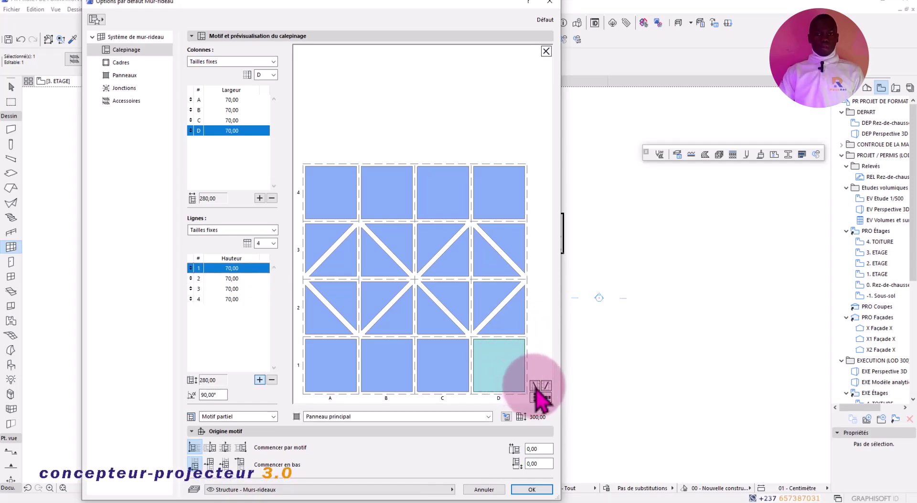
click(535, 385)
click(453, 375)
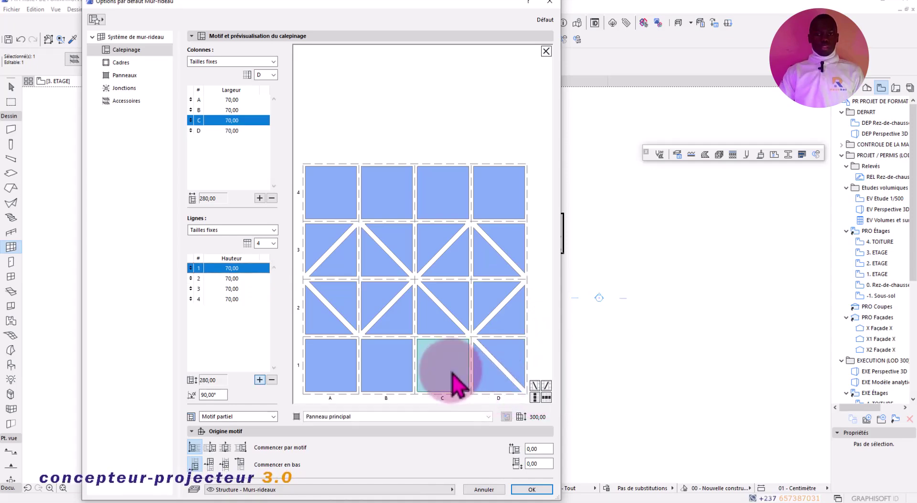
click(546, 386)
click(385, 375)
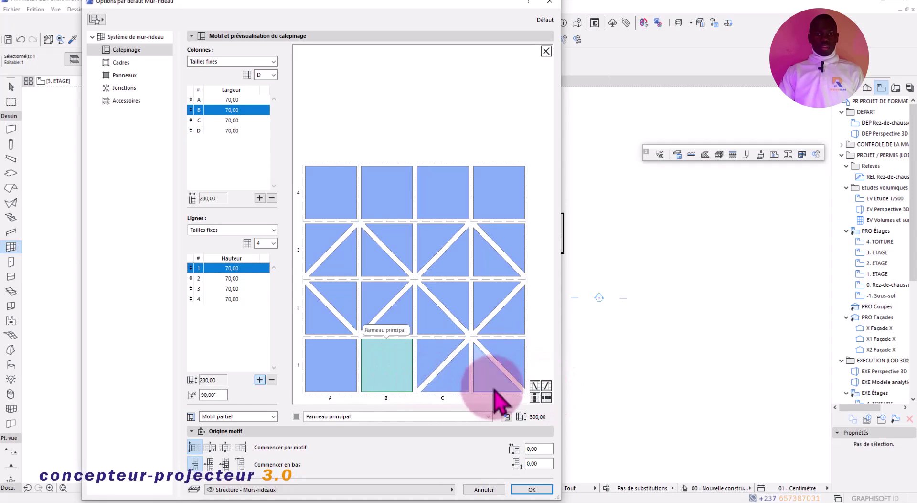
click(535, 385)
click(342, 379)
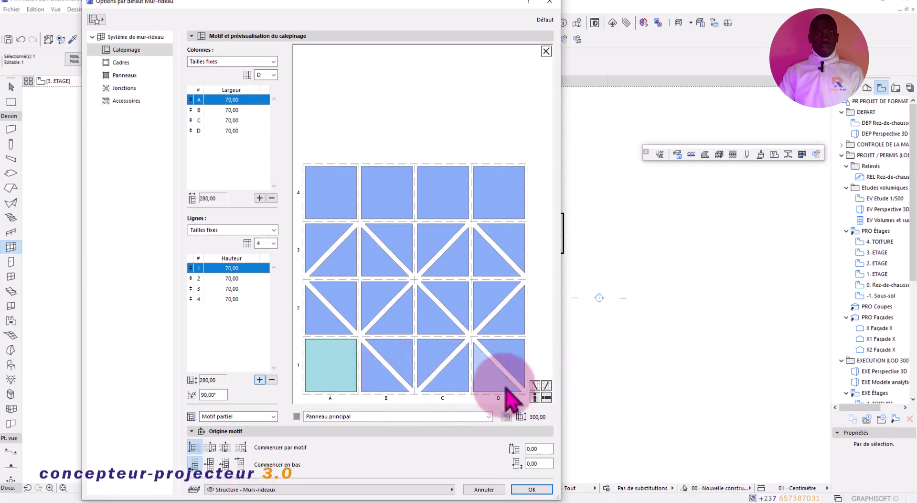
click(546, 385)
Add diagonal cross frames to the row 4 cells, falling to the right in A and C and rising to the right in B and D
click(356, 220)
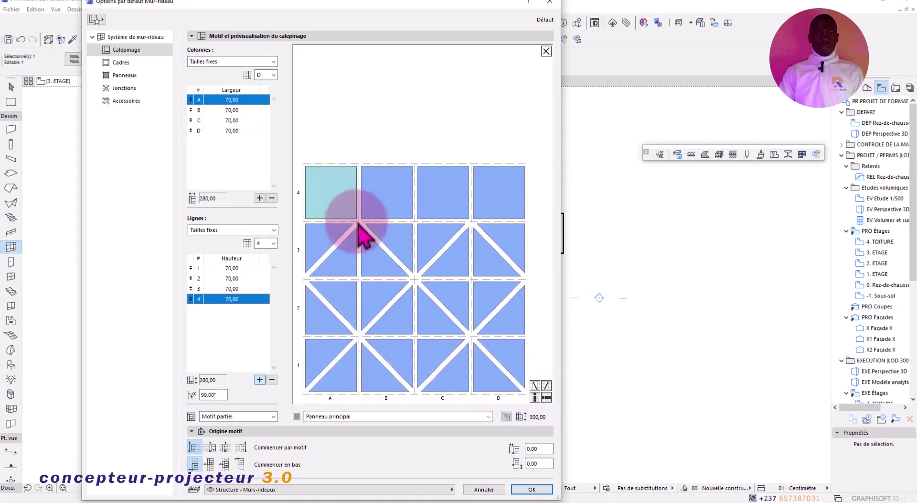
click(536, 385)
click(380, 194)
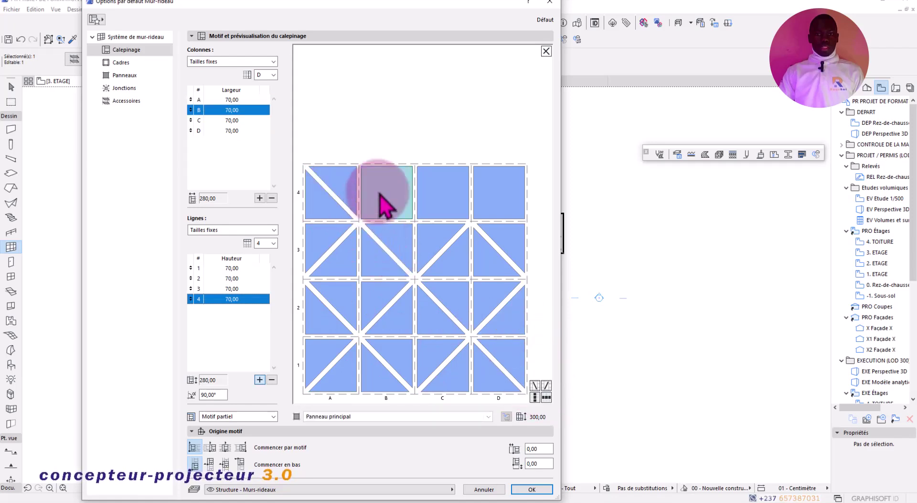
click(545, 387)
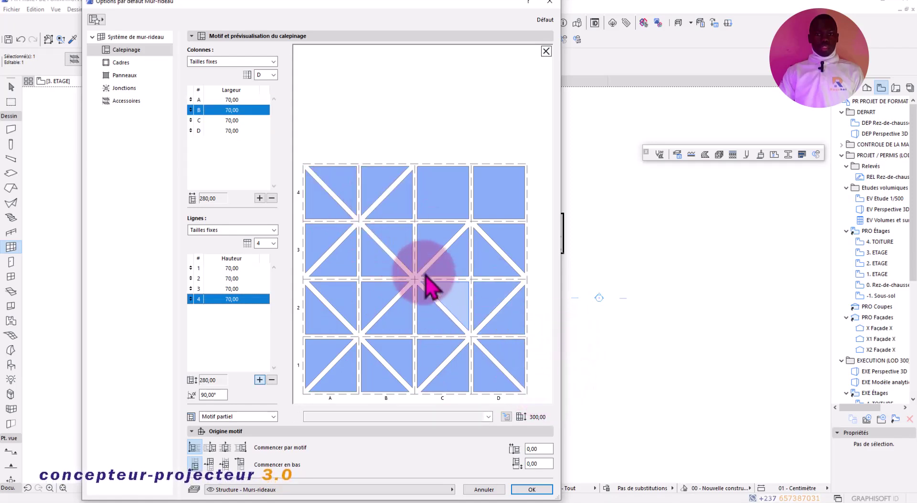
click(437, 200)
click(535, 386)
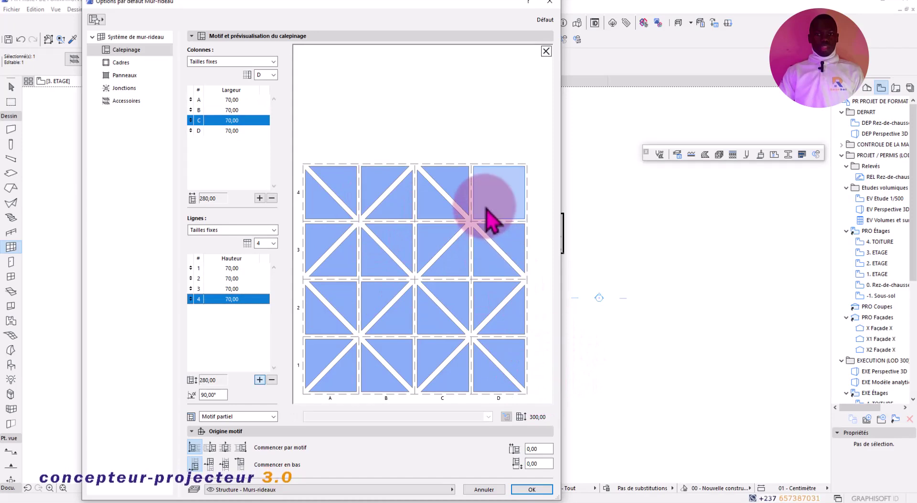
click(492, 195)
click(545, 386)
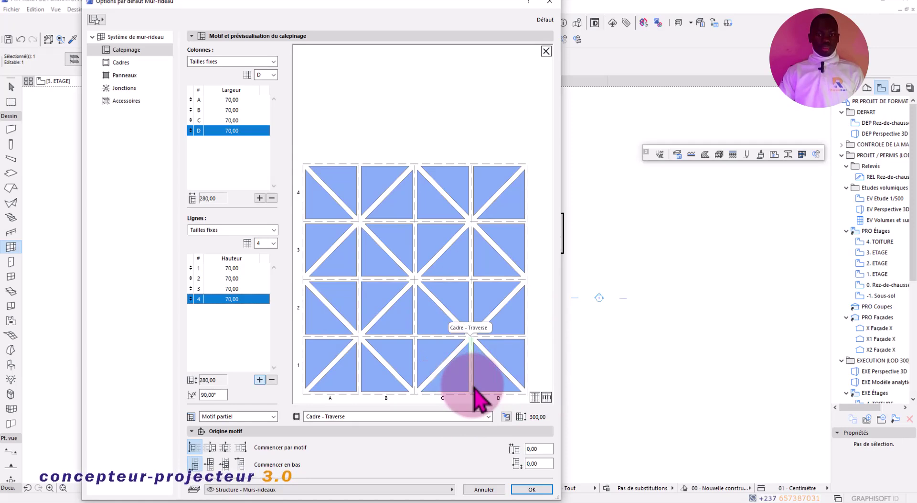
click(535, 399)
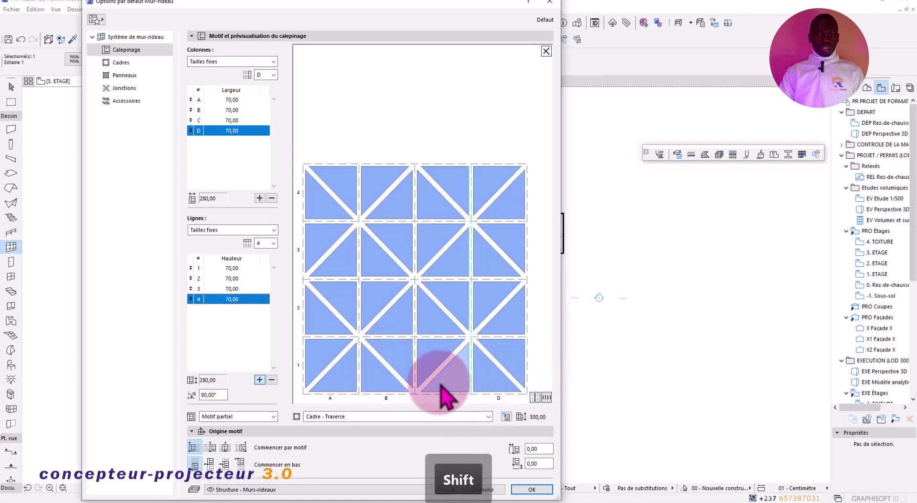
shift+click(416, 377)
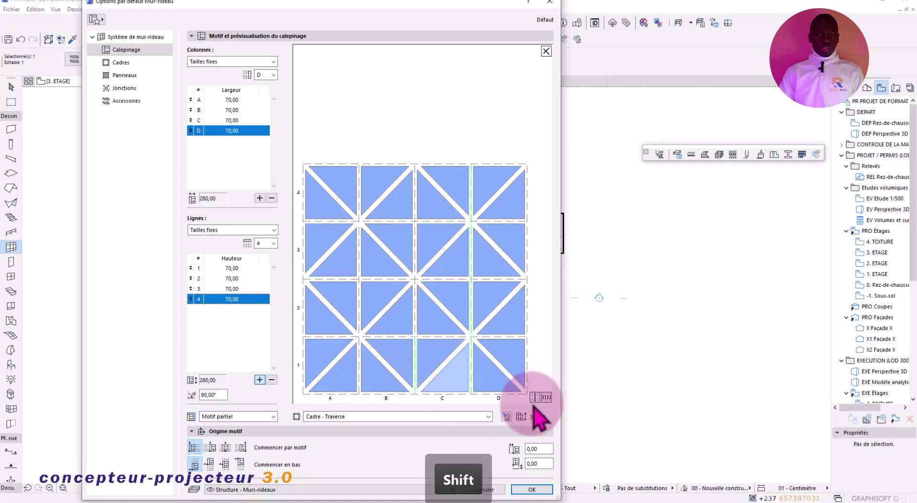
click(534, 397)
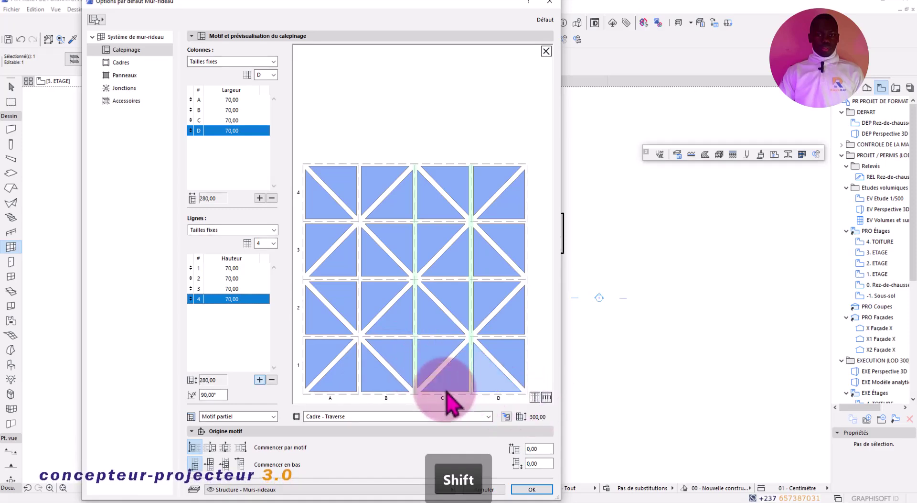
shift+click(360, 378)
click(421, 366)
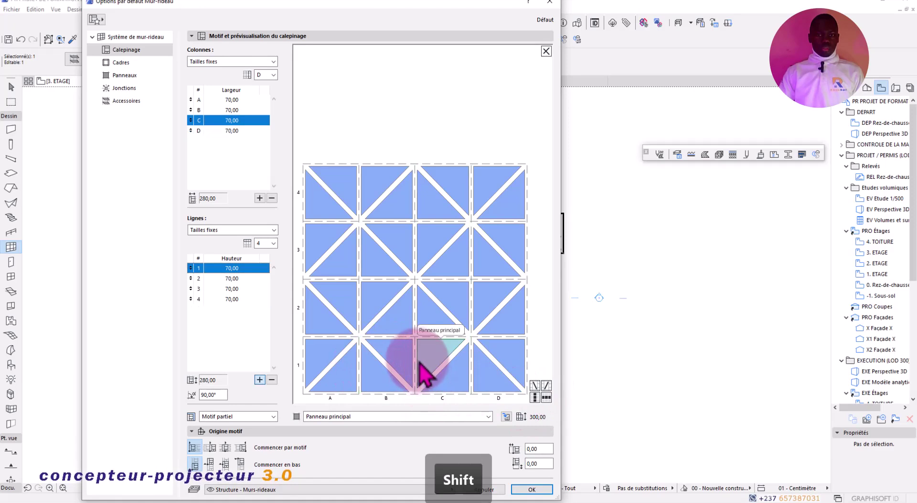
shift+click(417, 340)
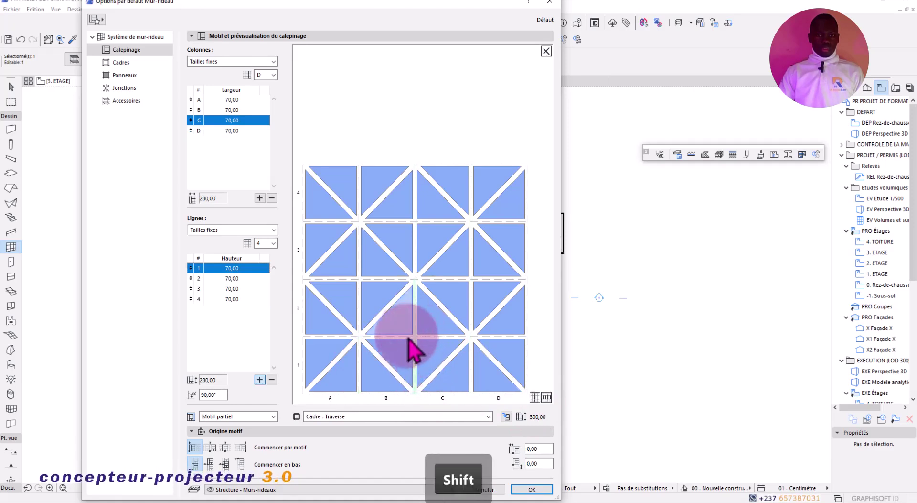
shift+click(407, 343)
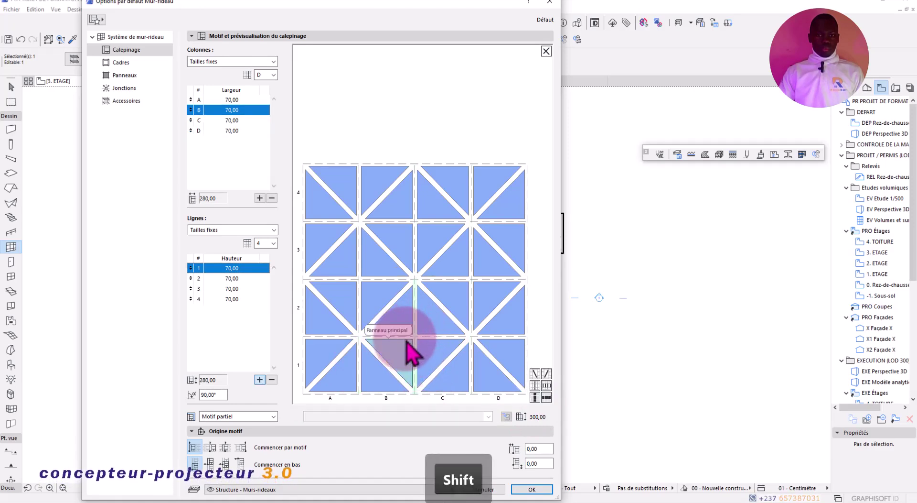
shift+click(449, 344)
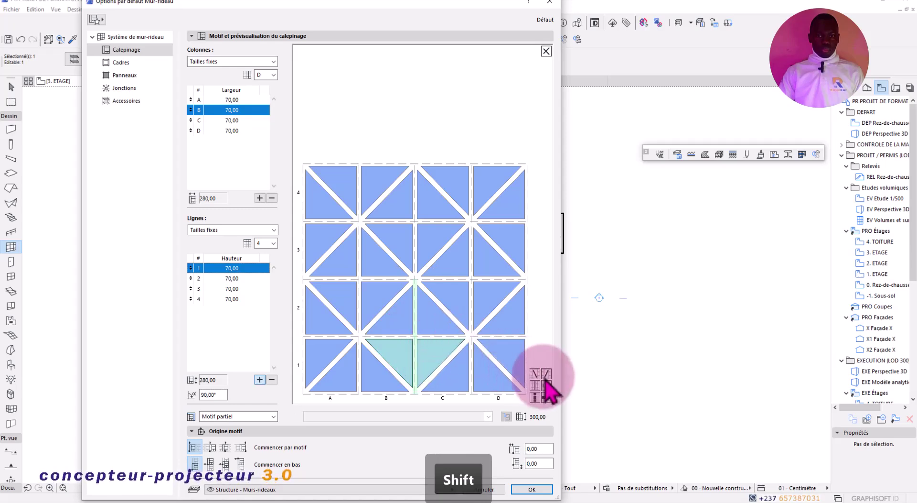
click(464, 379)
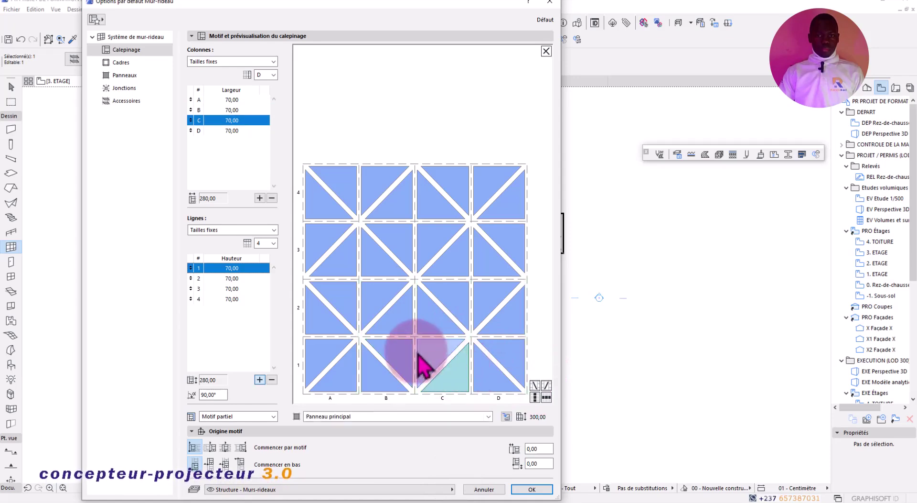
Select all horizontal and vertical frames of the grid and assign them the Cadre - Poteau class
click(438, 337)
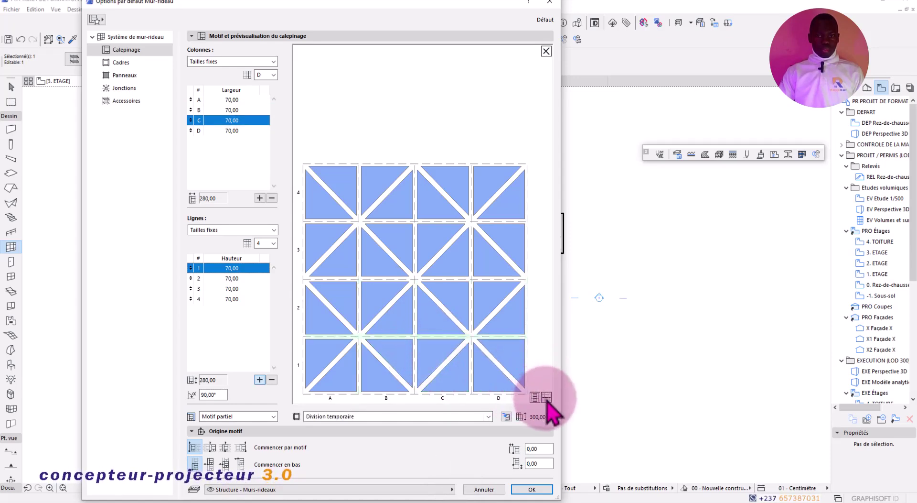
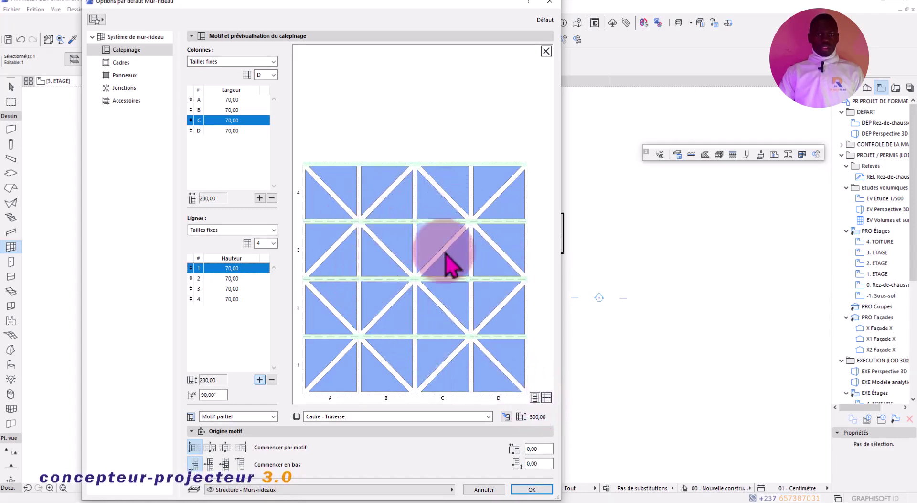
shift+click(417, 360)
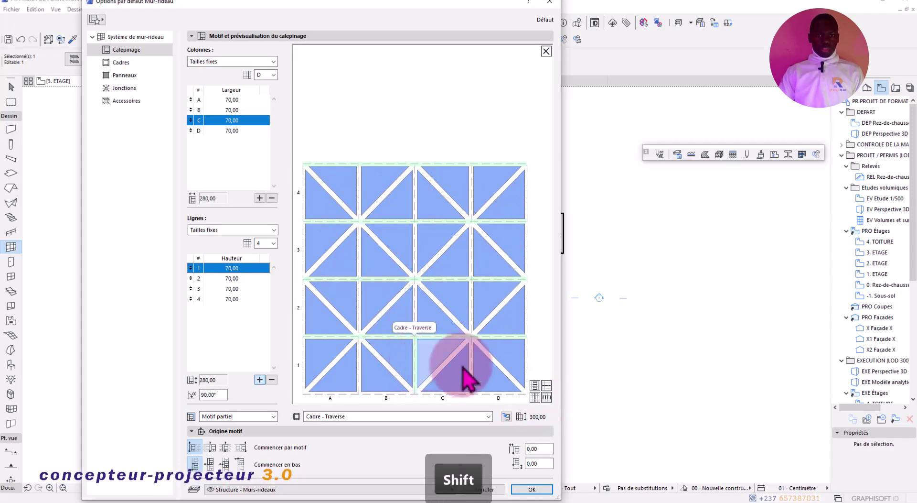
click(547, 398)
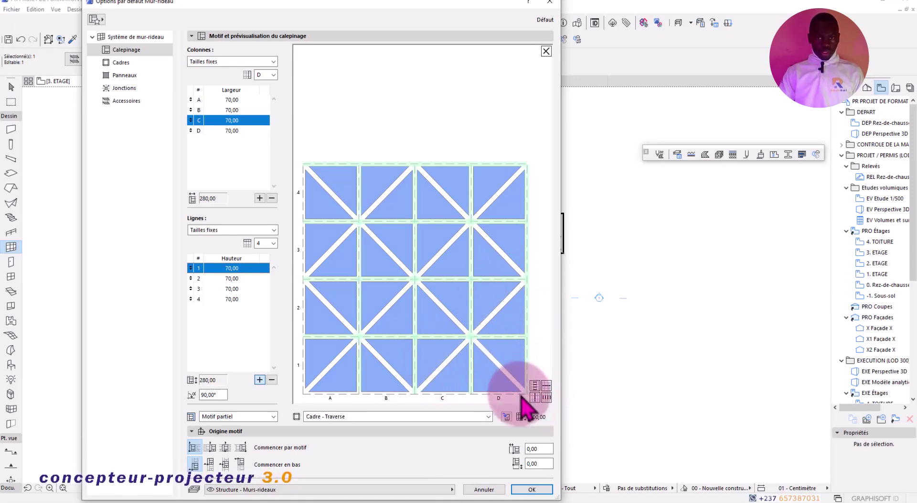
click(416, 416)
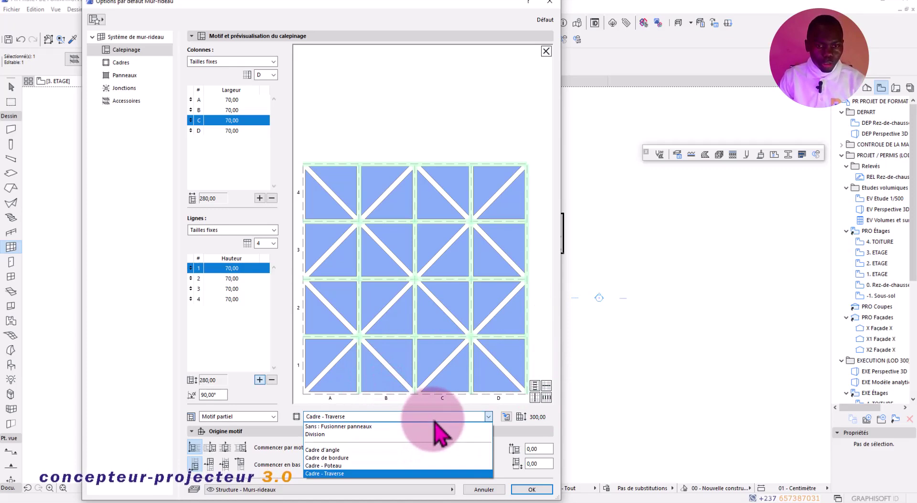
click(416, 466)
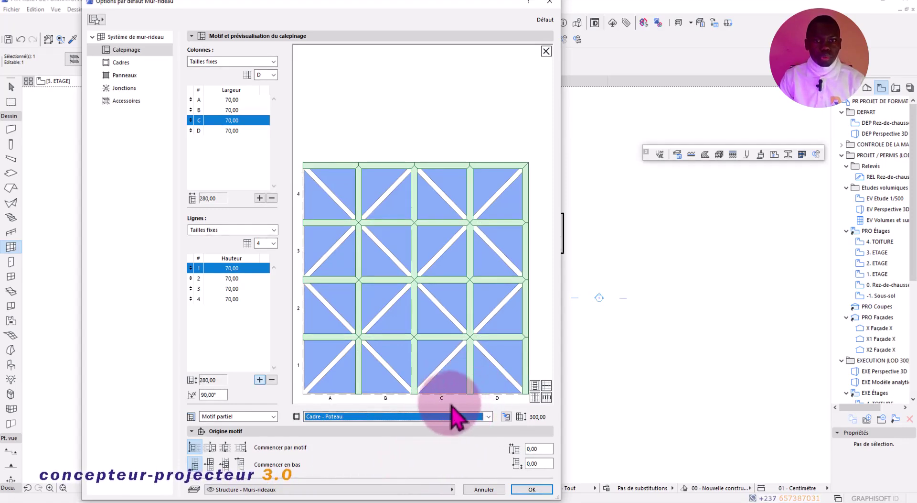
Select the four triangular panels forming a diamond across B and C in rows 1 and 2, plus the outer triangles of A and D in rows 3 and 4
click(427, 355)
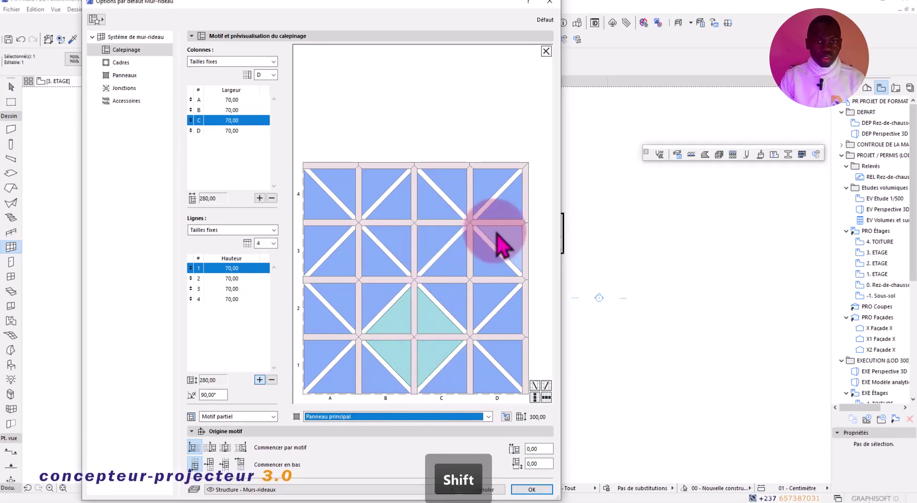
shift+click(513, 205)
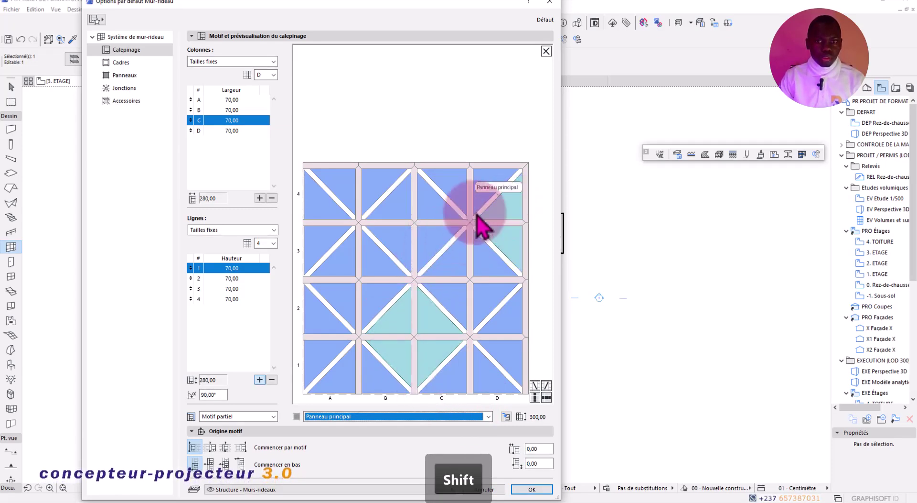
shift+click(329, 209)
shift+click(317, 256)
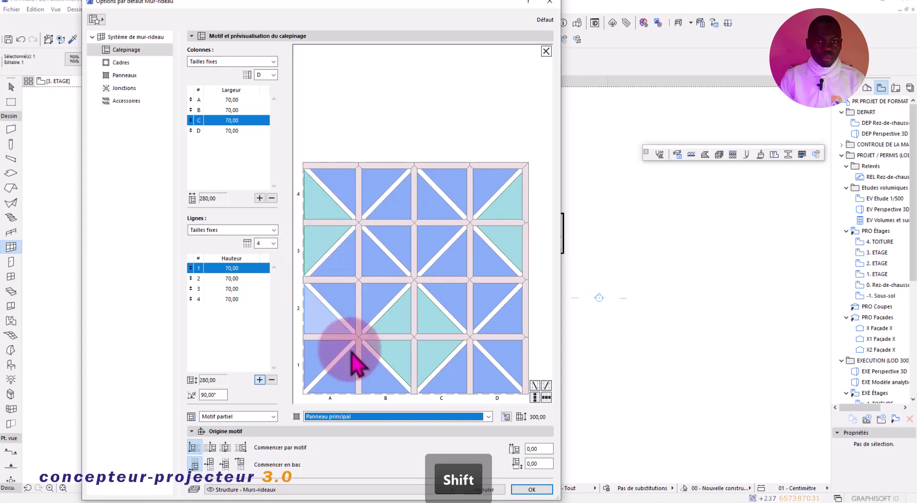
shift+click(352, 377)
shift+click(319, 361)
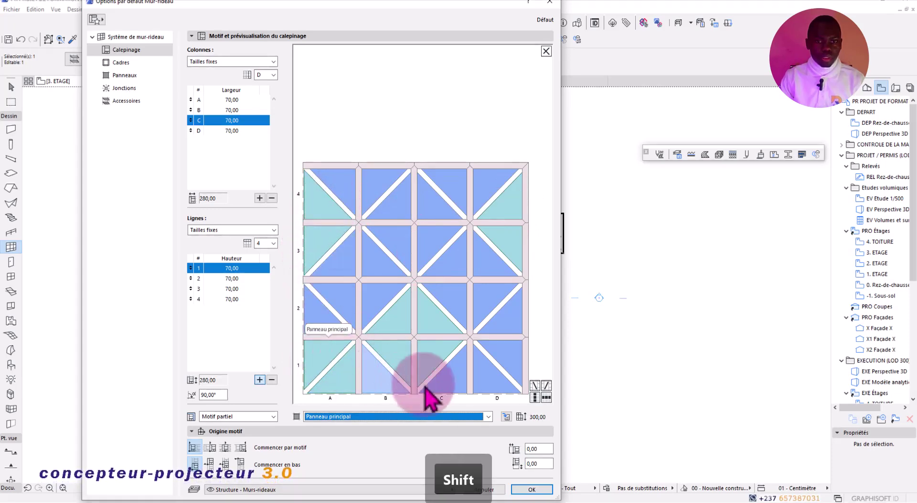
shift+click(487, 379)
shift+click(506, 361)
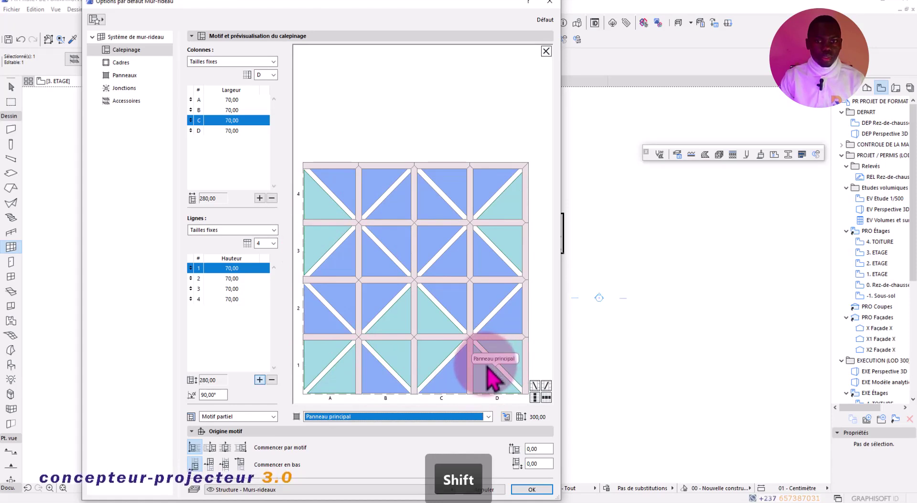
shift+click(491, 379)
shift+click(513, 369)
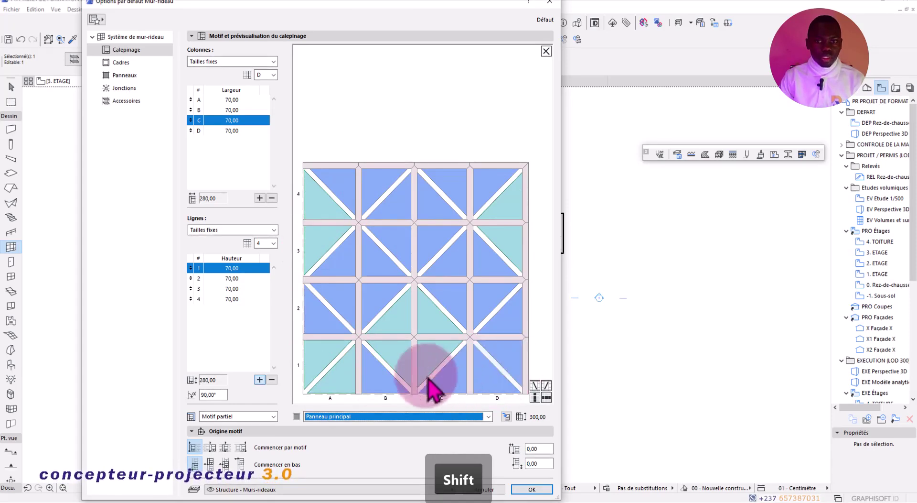
shift+click(318, 363)
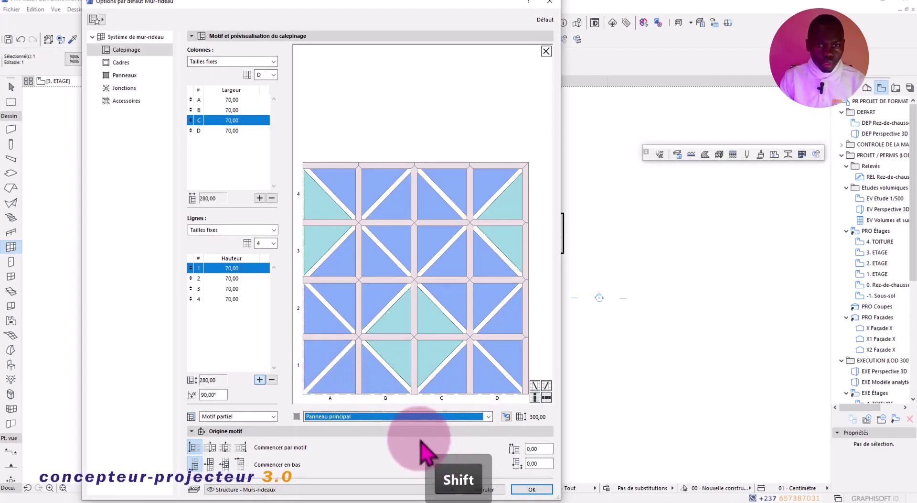
Assign Panneau secondaire to the selected triangular panels and confirm the default curtain wall settings
click(480, 417)
click(458, 442)
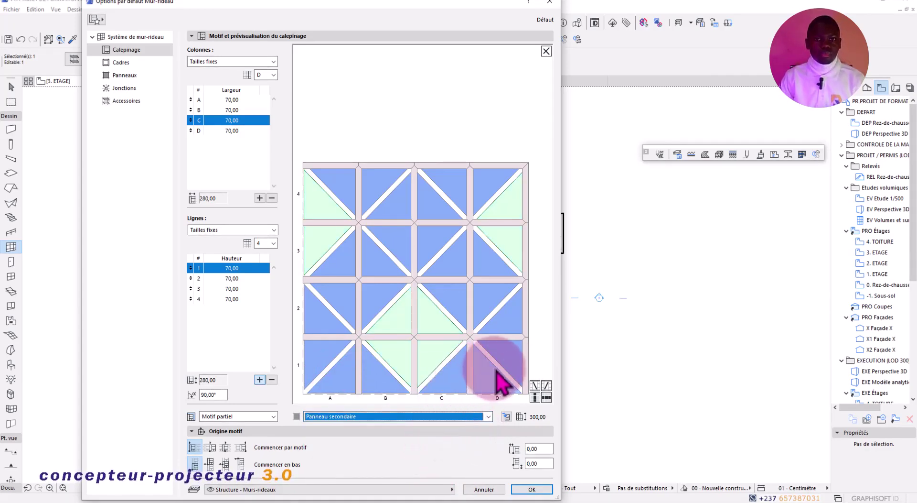
click(532, 489)
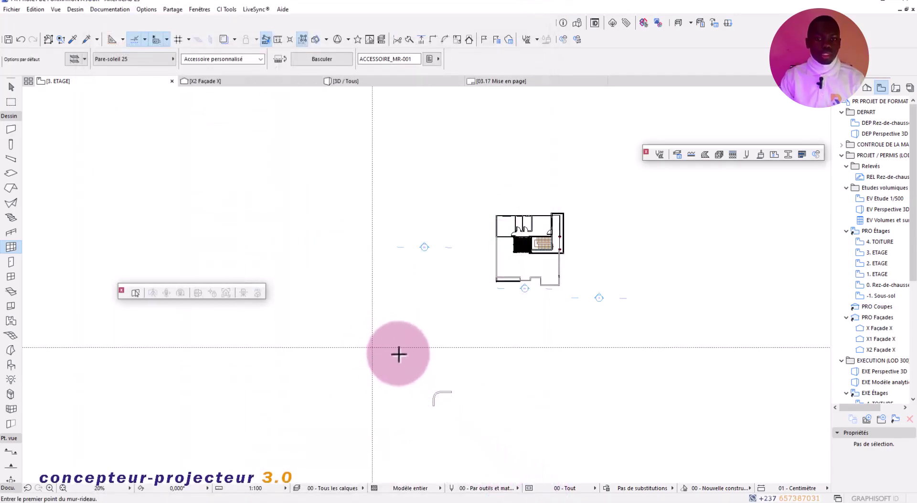
Draw a straight, nearly horizontal curtain wall on the 3. ETAGE plan, in the empty area east of the building
scroll(475, 313, up, 3)
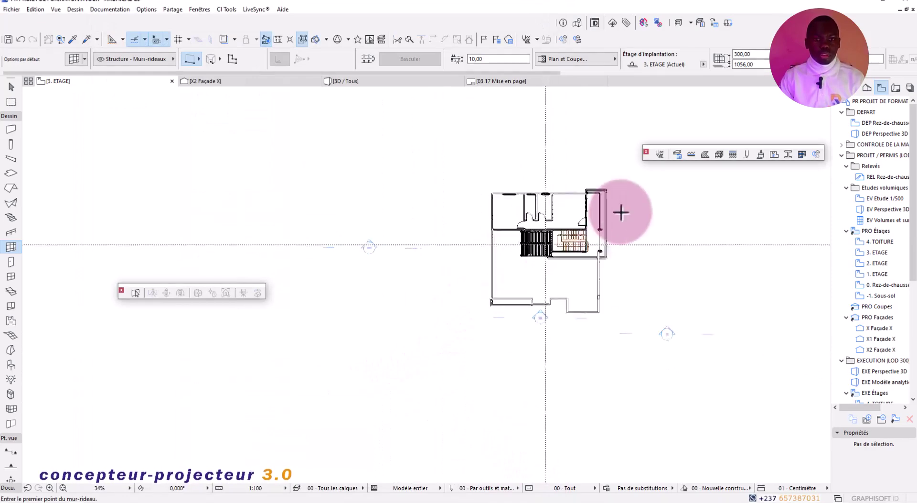
scroll(548, 260, up, 5)
click(436, 293)
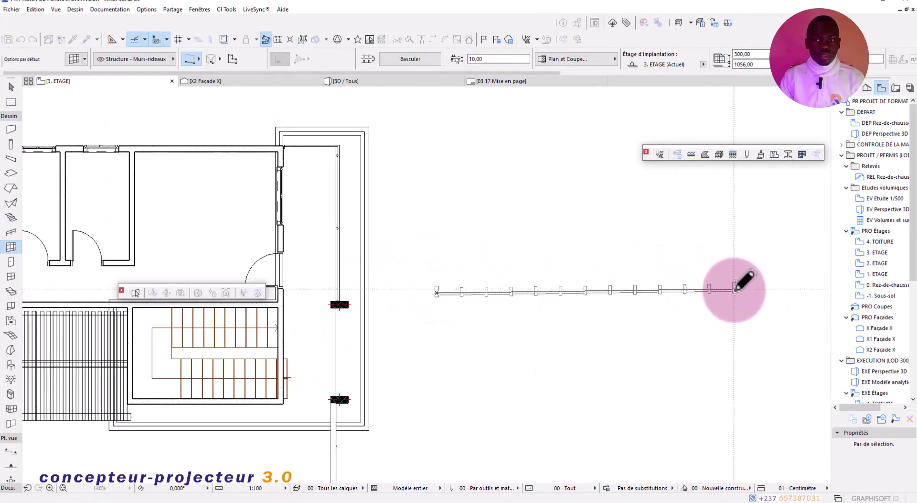
click(734, 288)
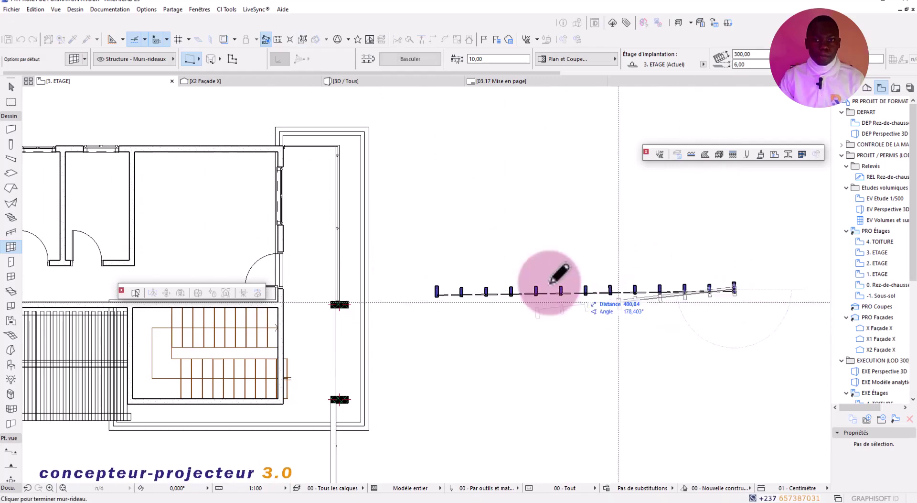
key(Escape)
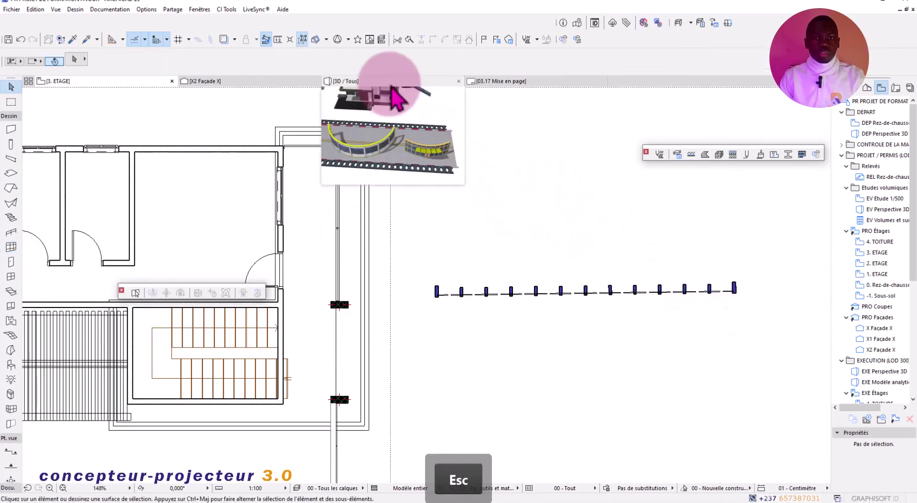
Show the whole model in 3D and delete the newly drawn curtain wall floating at third-floor level
click(389, 81)
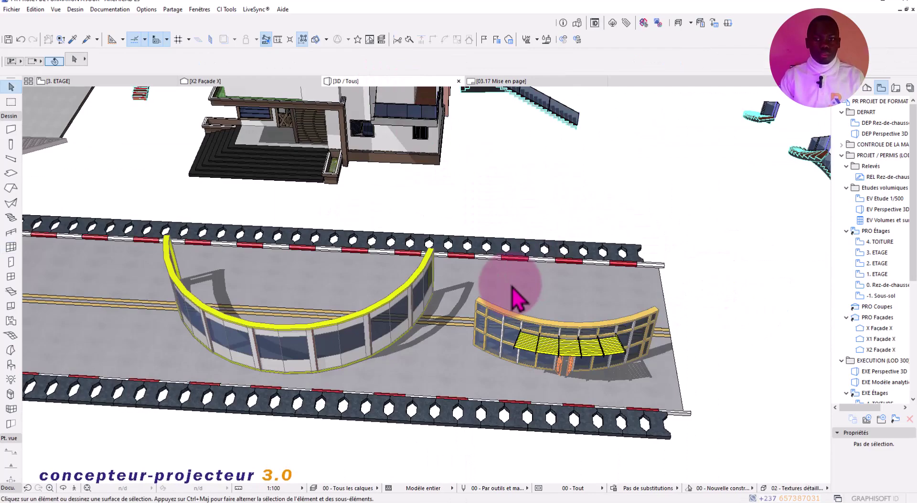
scroll(518, 311, down, 6)
shift+middle_drag(528, 328, 322, 293)
scroll(319, 294, up, 5)
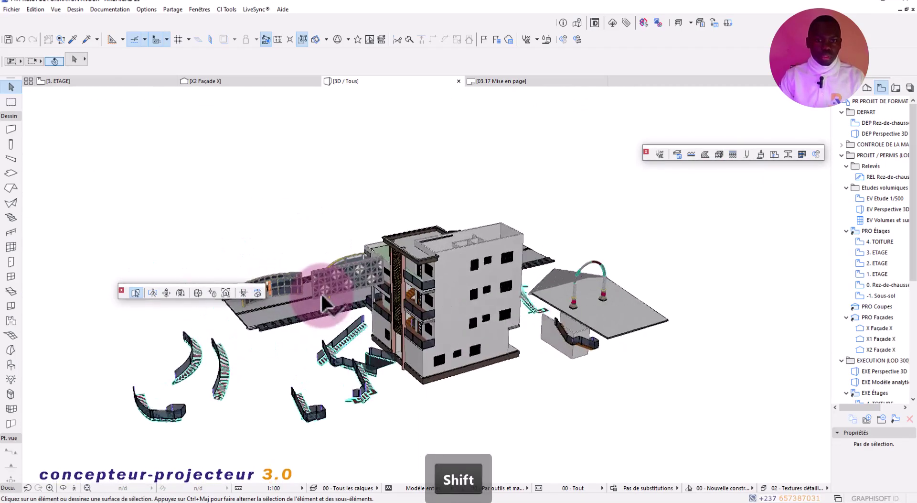
scroll(317, 296, up, 5)
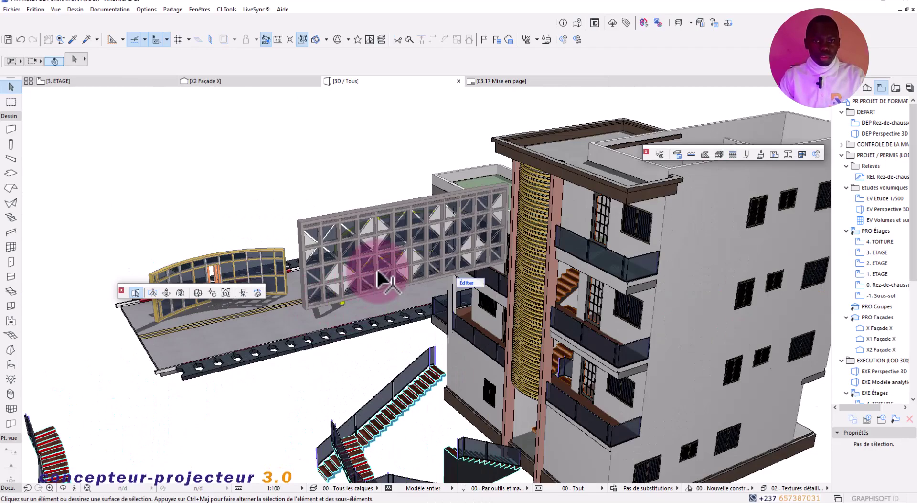
click(378, 278)
key(Delete)
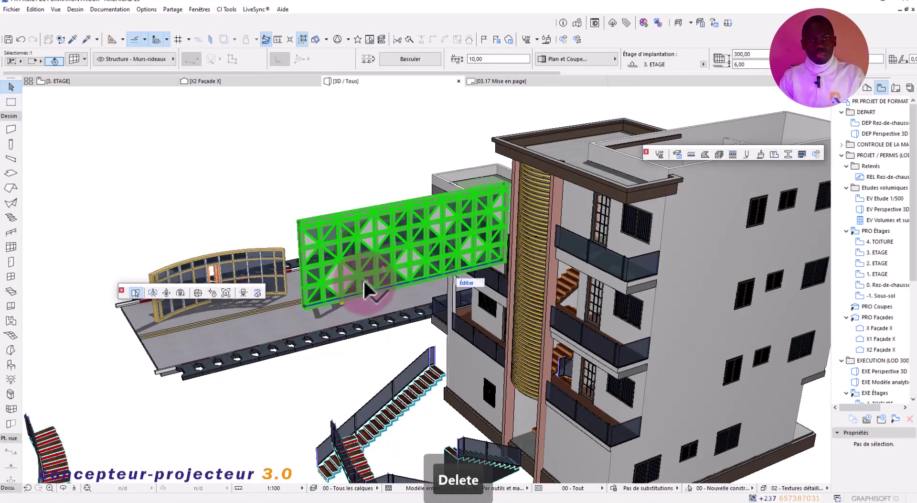
Draw a straight curtain wall at ground level in 3D, starting beside the gold-framed curved curtain wall and running away from it
scroll(365, 295, down, 5)
shift+middle_drag(472, 297, 404, 425)
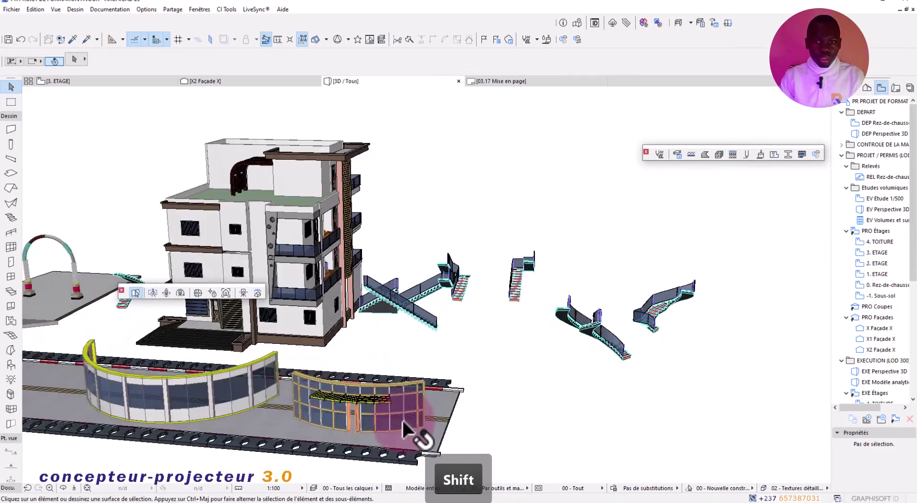
scroll(392, 423, up, 2)
scroll(301, 328, up, 3)
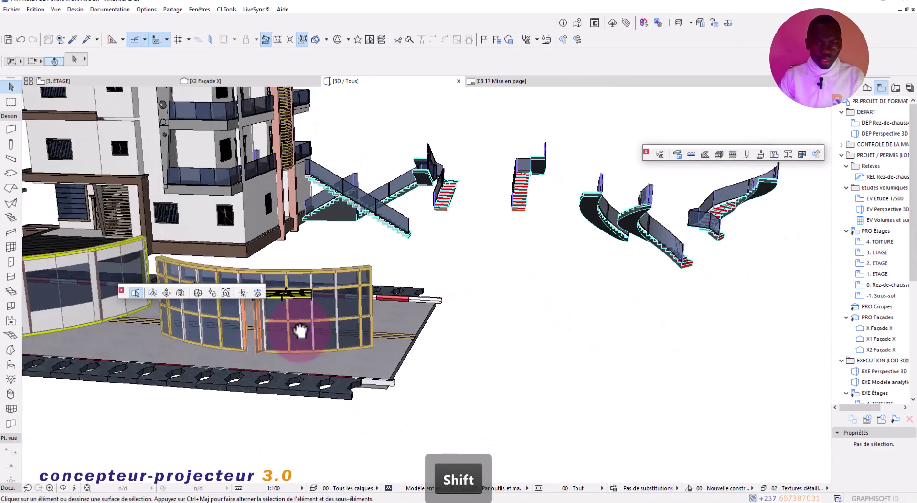
click(11, 248)
click(400, 348)
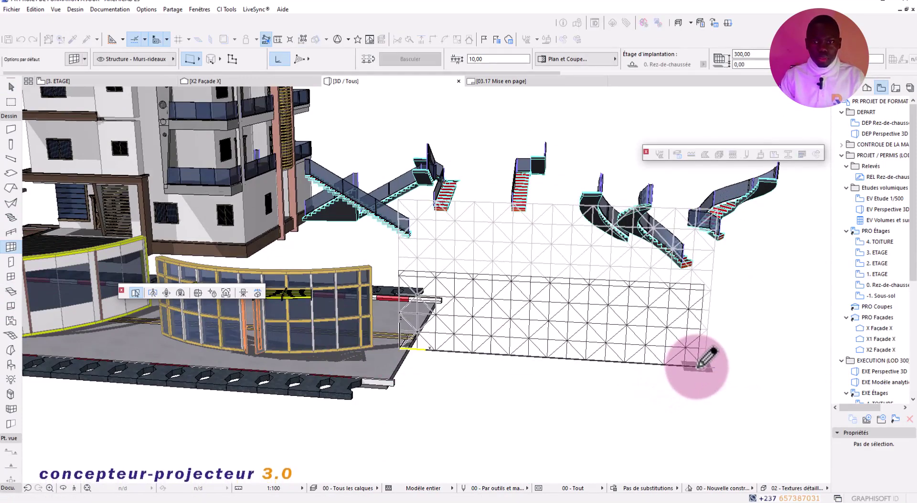
click(699, 365)
key(Escape)
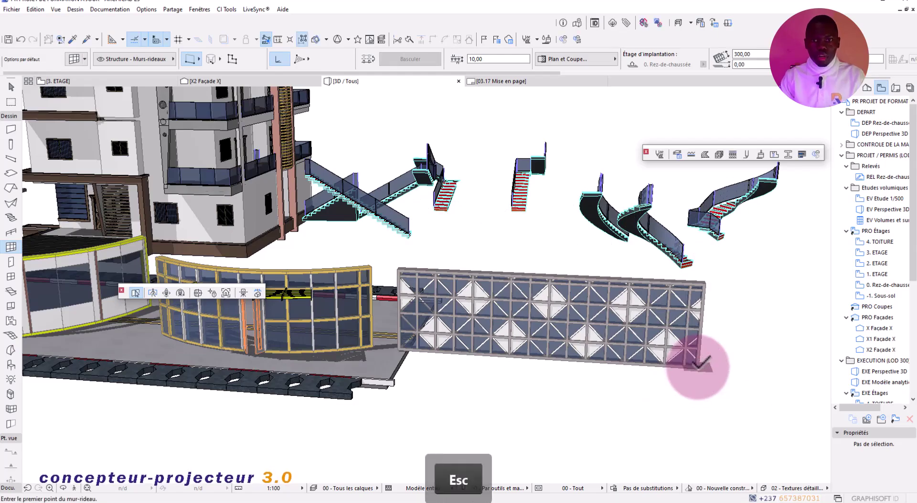
Examine the new curtain wall's diagonal and panel pattern up close, checking one vertical frame in the curtain wall's edit mode
scroll(486, 362, up, 5)
shift+middle_drag(360, 358, 374, 323)
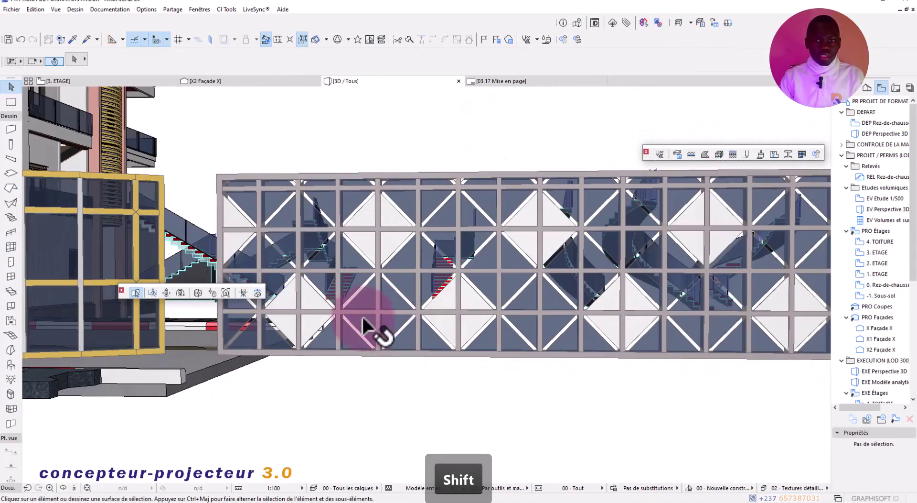
key(Escape)
scroll(306, 249, up, 5)
shift+middle_drag(256, 251, 378, 271)
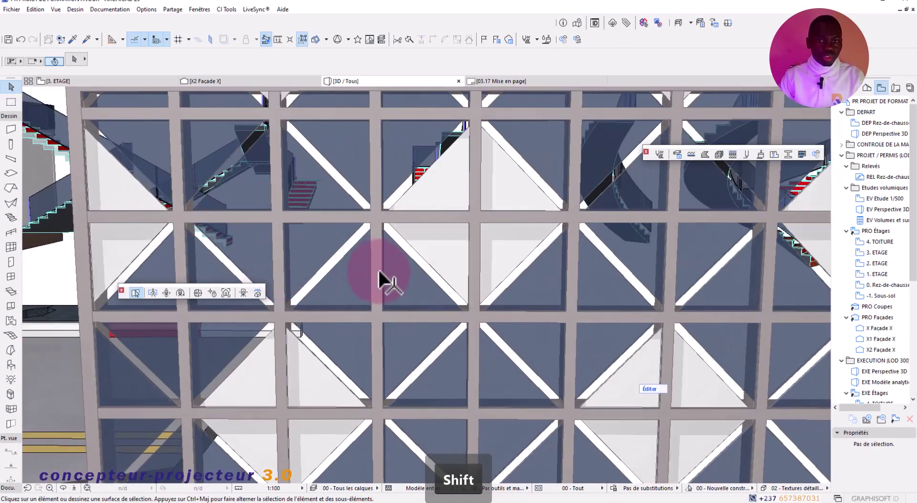
shift+click(379, 271)
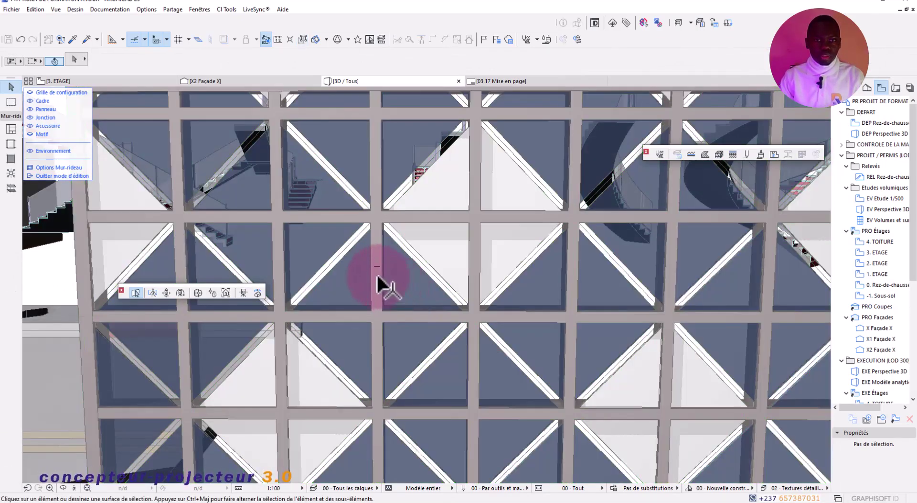
click(376, 273)
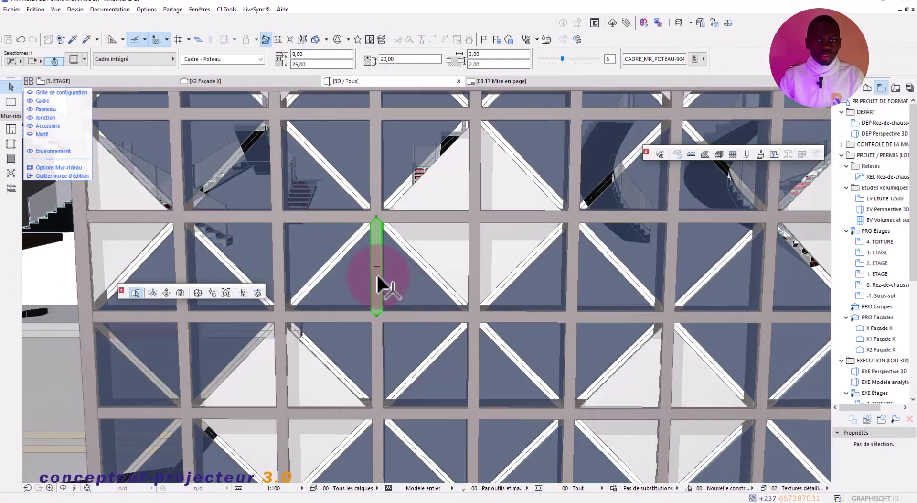
scroll(377, 273, down, 5)
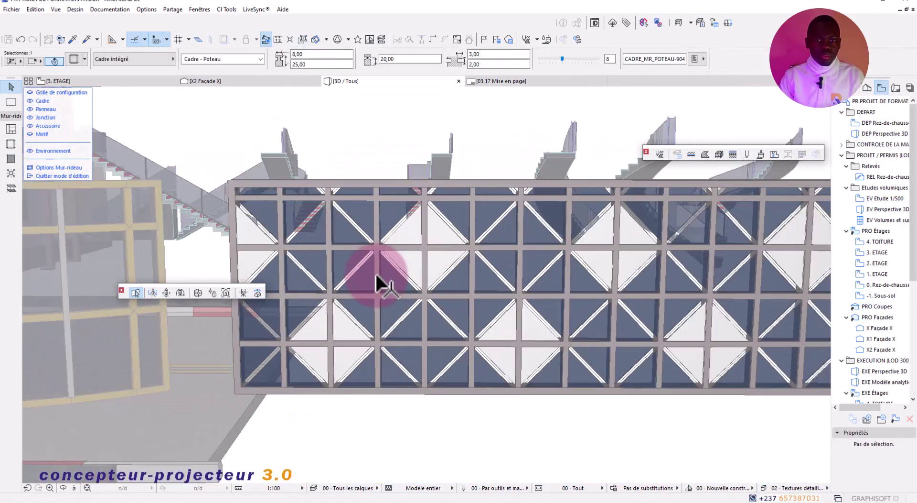
key(Escape)
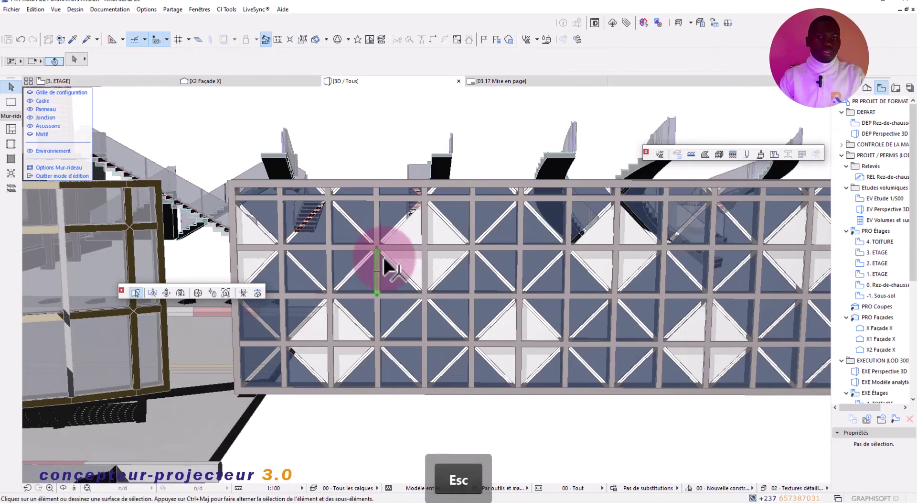
click(352, 239)
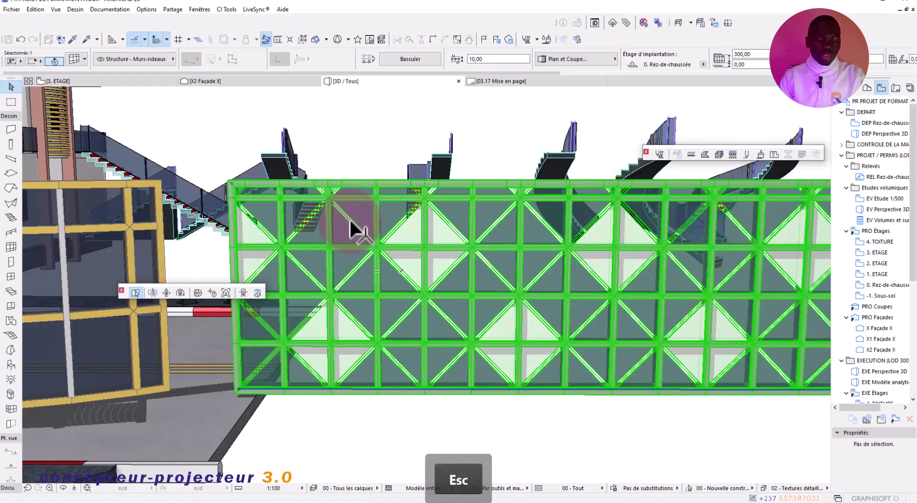
key(Escape)
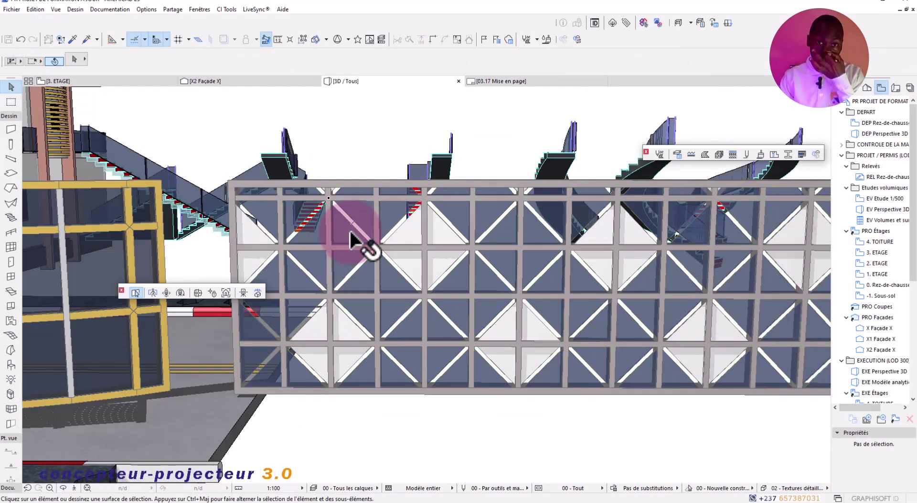
Make the selected curtain wall's Cadre - Poteau frames Invisible with a panel inset of 0,00, and apply the change
click(377, 247)
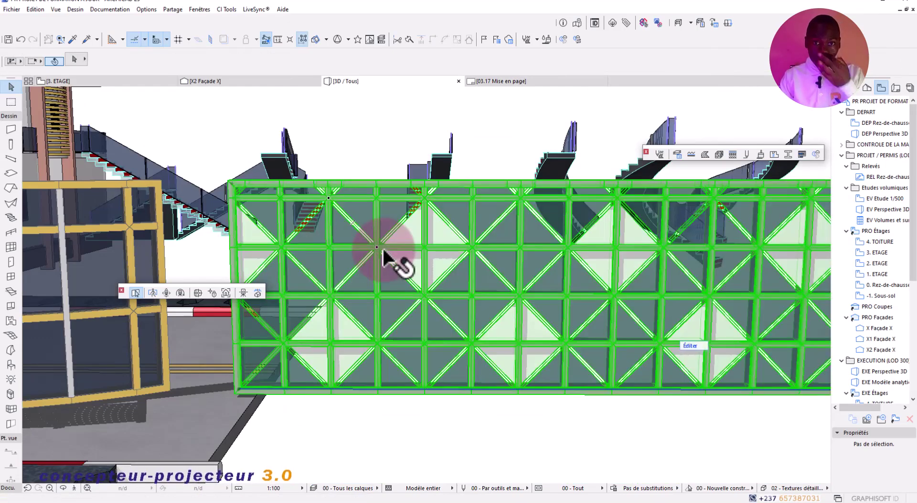
key(o)
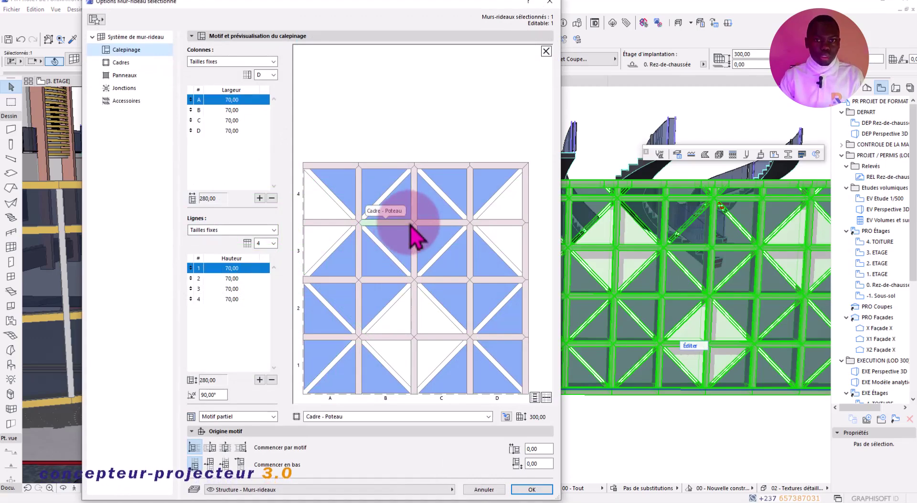
click(507, 416)
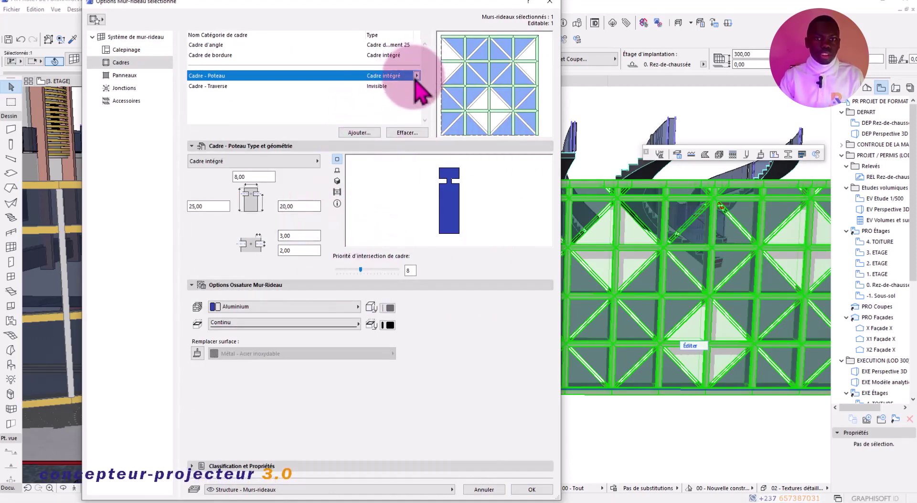
click(417, 75)
click(442, 105)
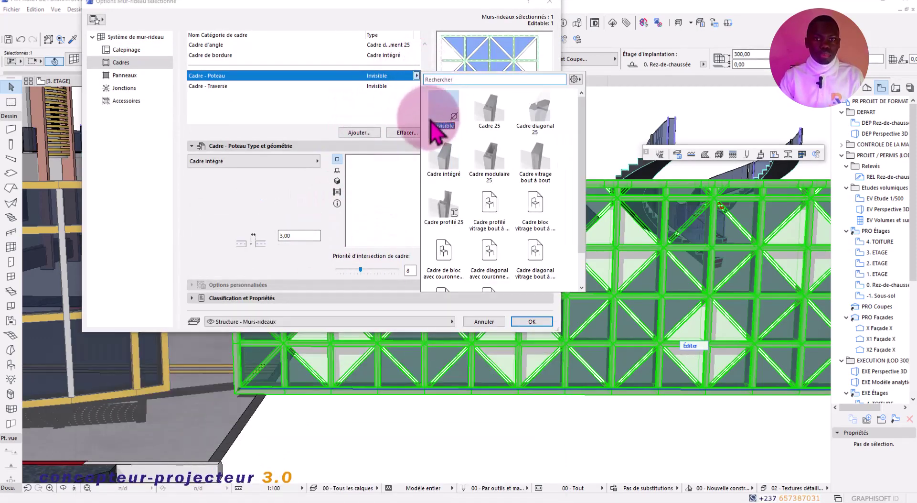
click(300, 238)
drag(300, 238, 233, 241)
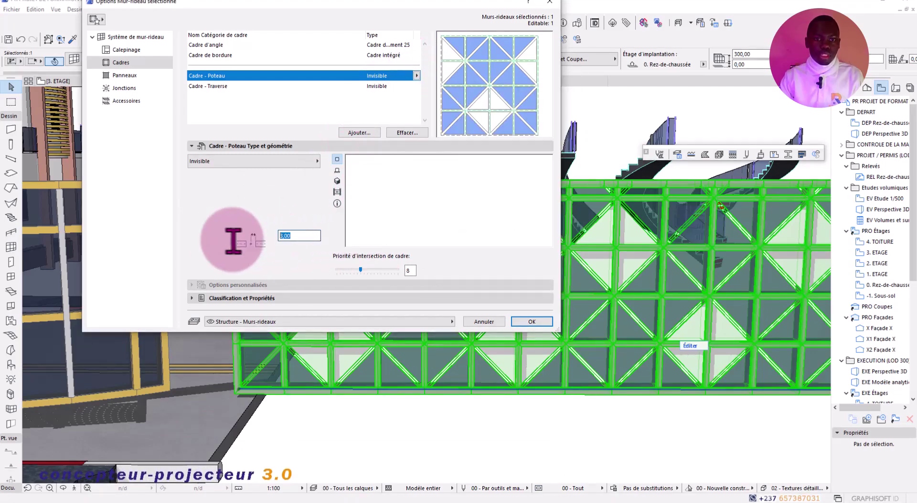
text(0,00)
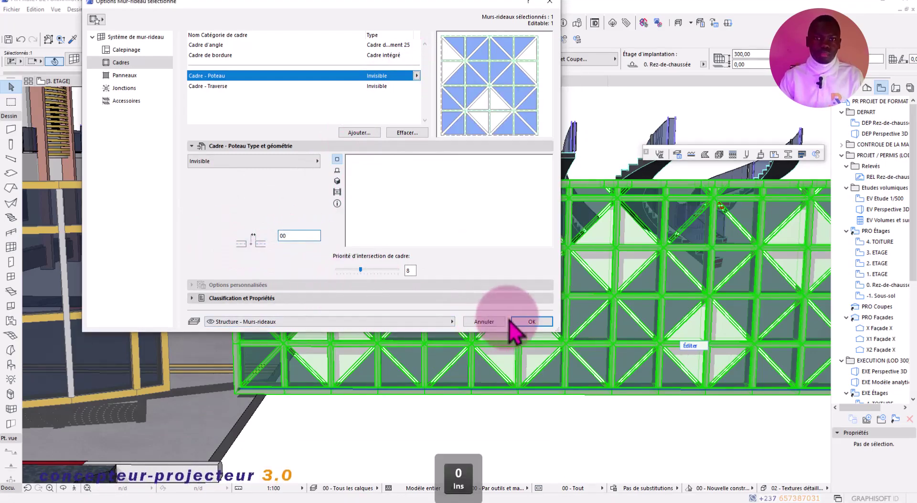
click(531, 321)
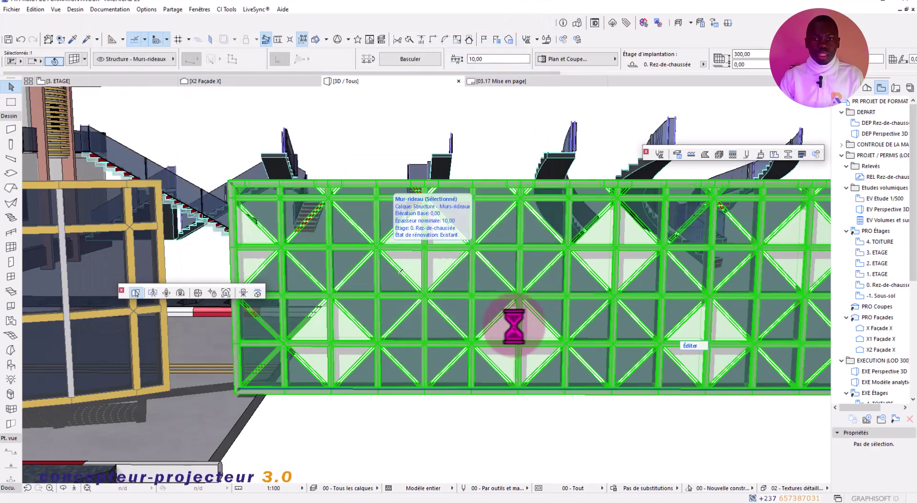
Examine the diamond pattern of the diagonal curtain wall up close and from several angles, including beside the gold-framed curtain wall
scroll(520, 310, up, 3)
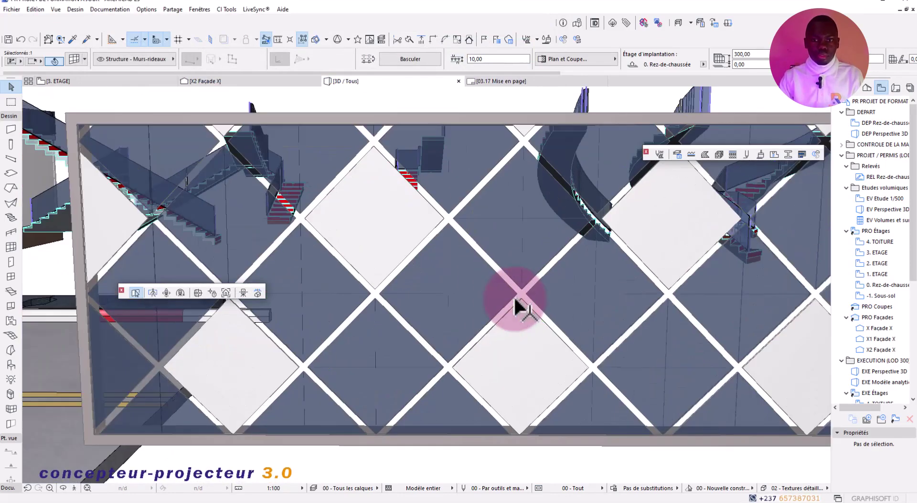
scroll(492, 300, down, 3)
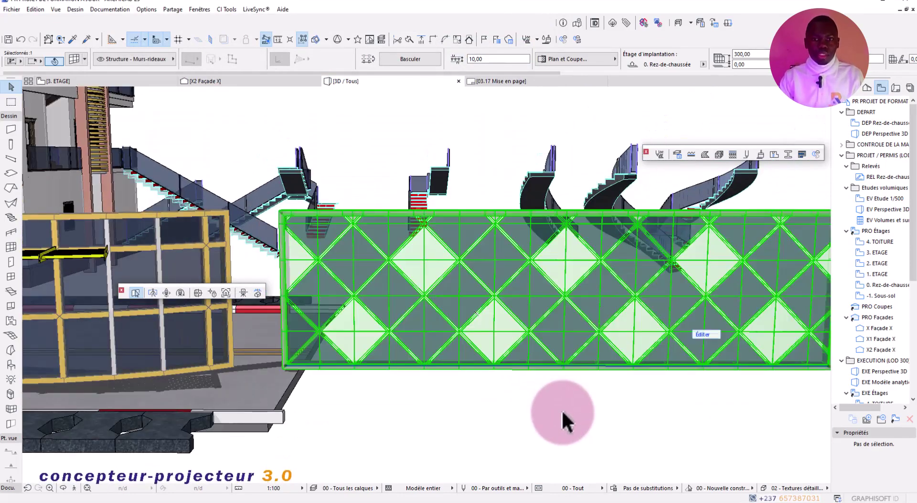
click(563, 414)
shift+middle_drag(600, 360, 356, 368)
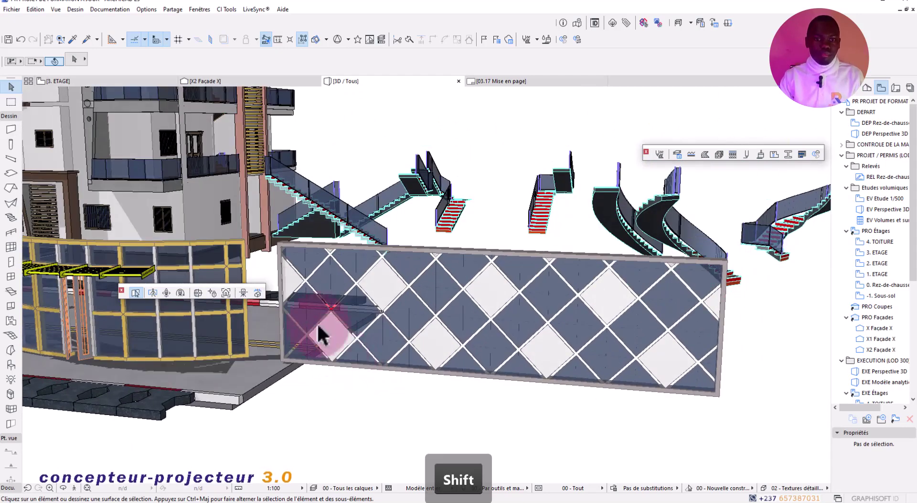
scroll(309, 264, up, 5)
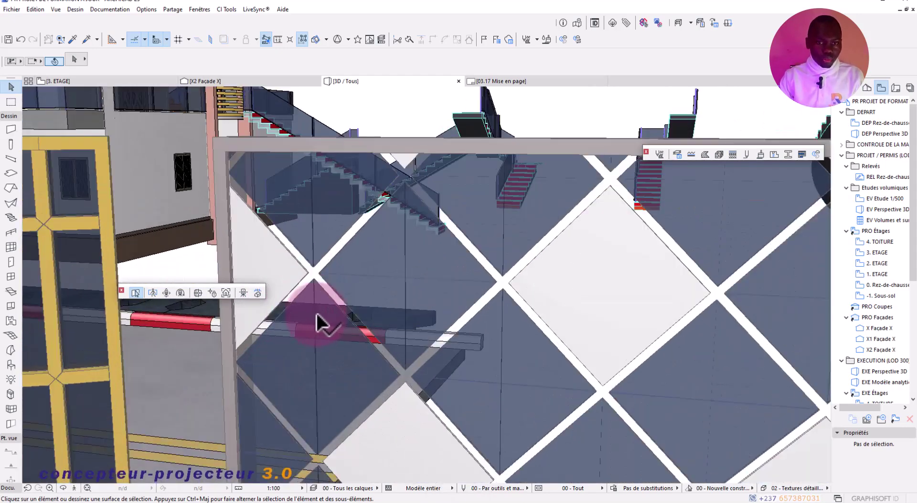
scroll(317, 314, up, 2)
shift+middle_drag(318, 315, 286, 300)
scroll(238, 297, down, 2)
scroll(428, 322, down, 3)
shift+middle_drag(428, 330, 349, 374)
scroll(523, 299, up, 4)
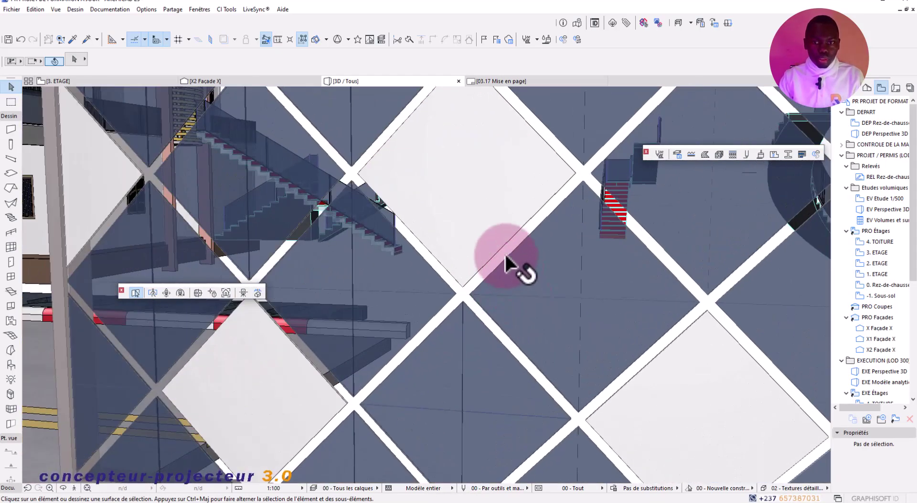
scroll(500, 249, down, 5)
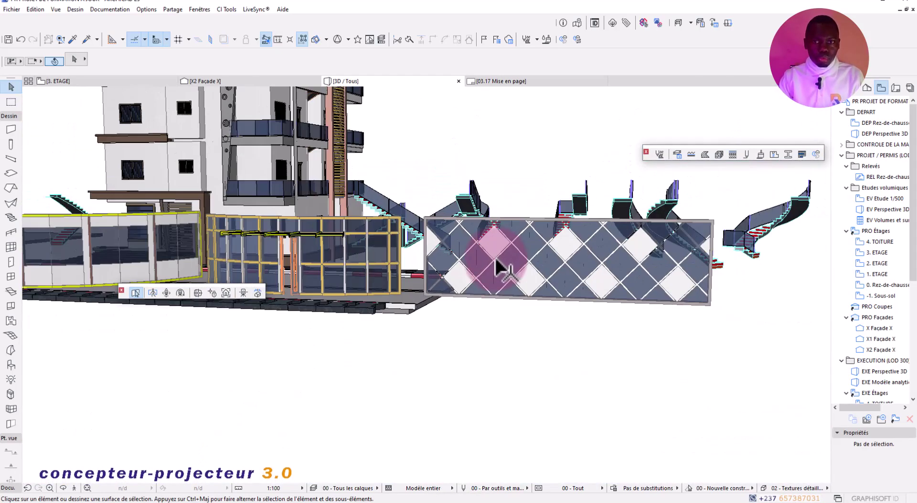
shift+middle_drag(430, 303, 455, 315)
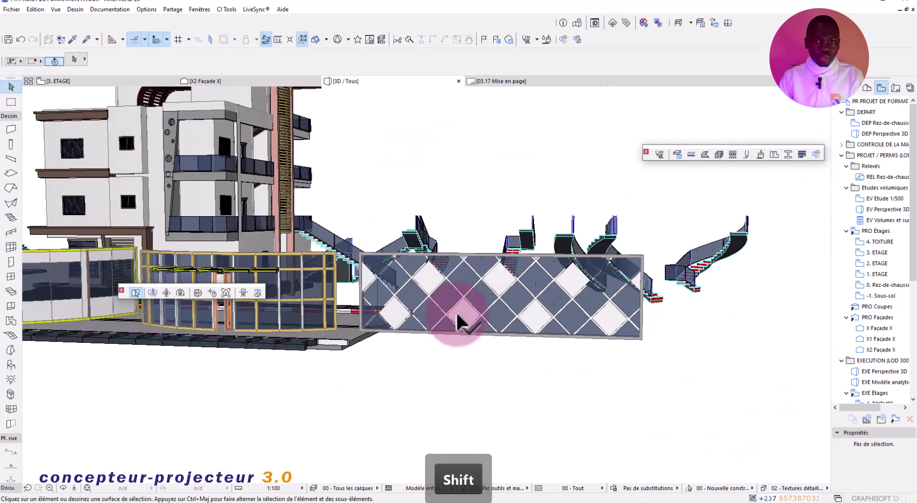
Try setting the panel inset of the diagonal curtain wall's invisible Cadre - Traverse frames to 0 and apply it
shift+click(495, 308)
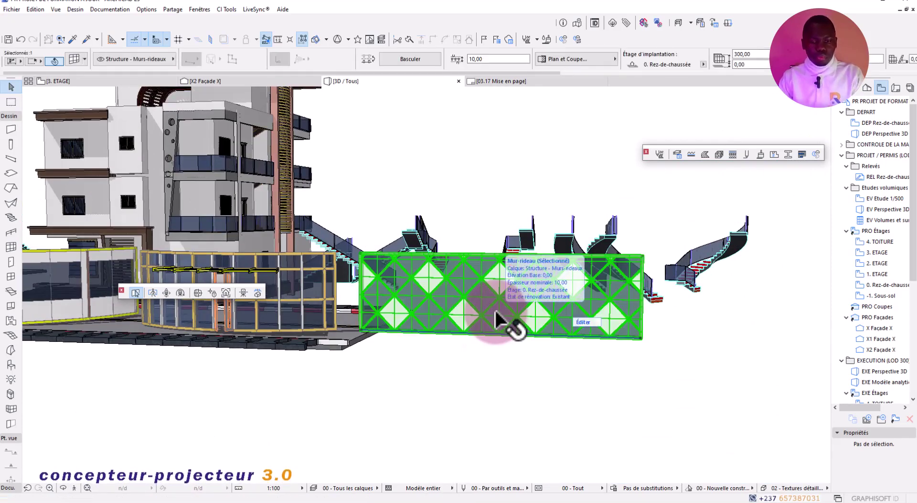
double_click(494, 308)
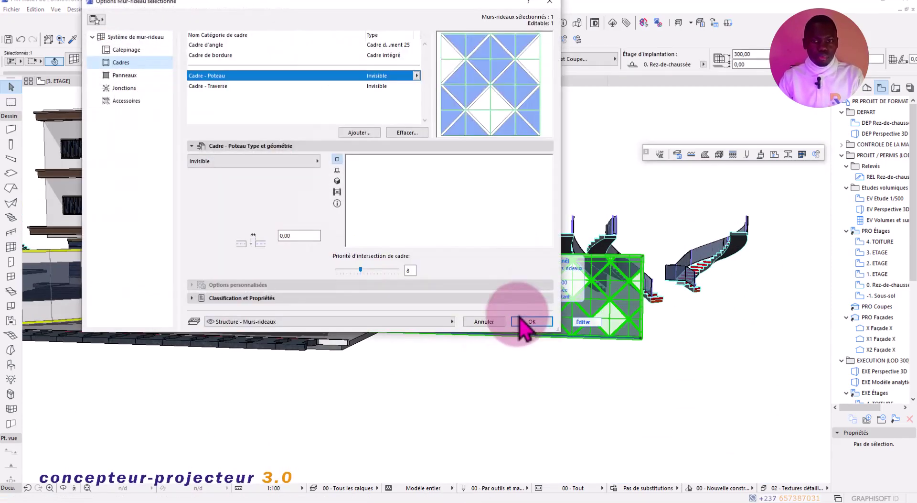
click(531, 127)
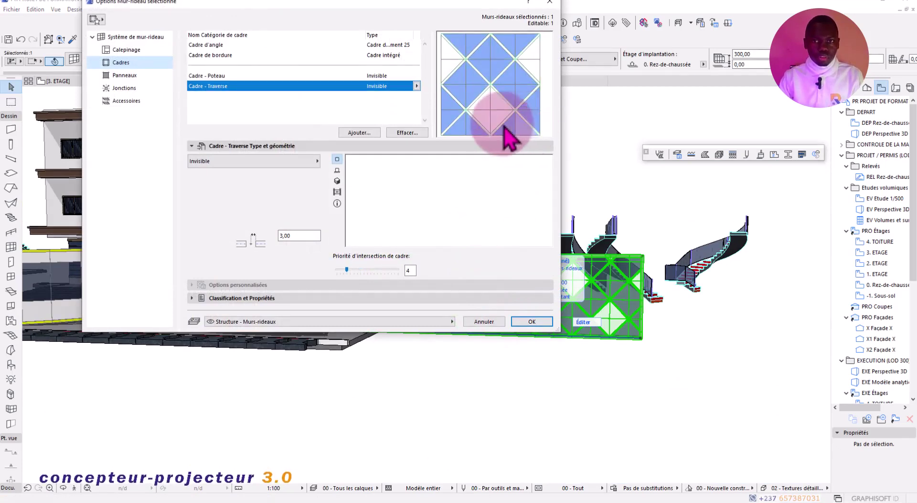
double_click(293, 234)
text(0)
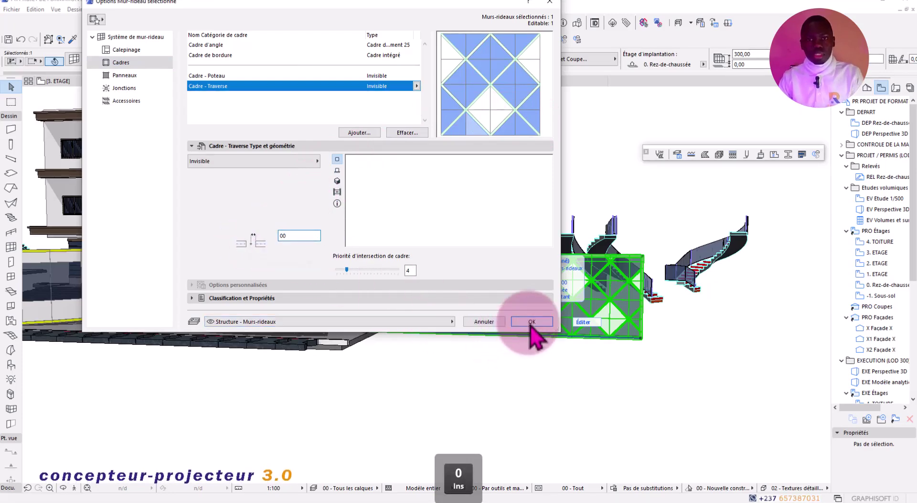
click(532, 322)
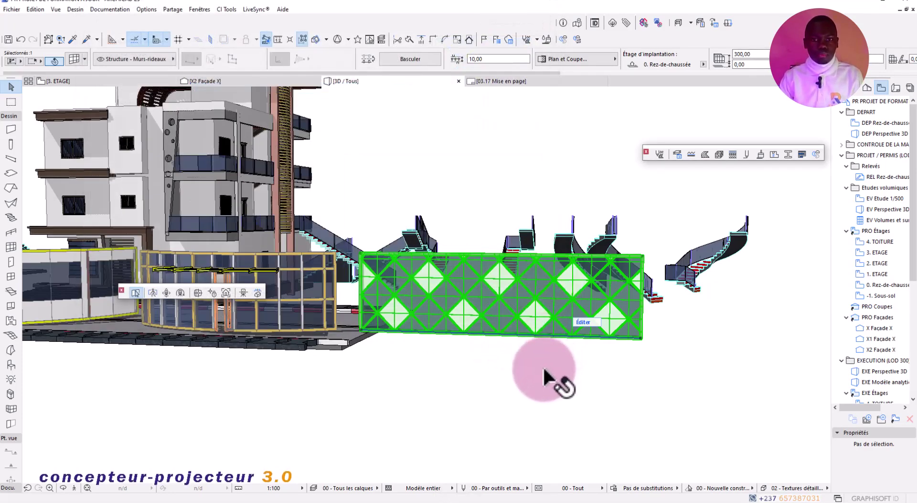
click(545, 378)
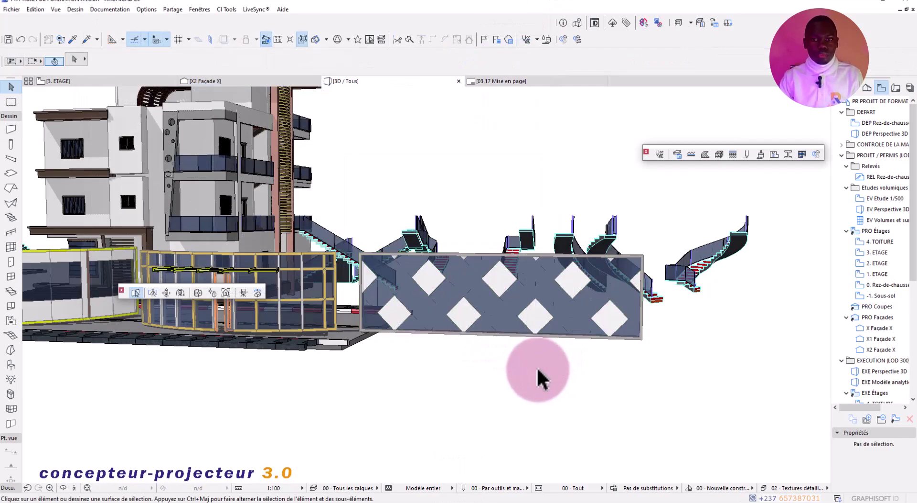
Inspect the modified curtain wall and undo the last Cadre - Traverse change
scroll(423, 305, up, 3)
shift+middle_drag(467, 307, 292, 250)
click(21, 40)
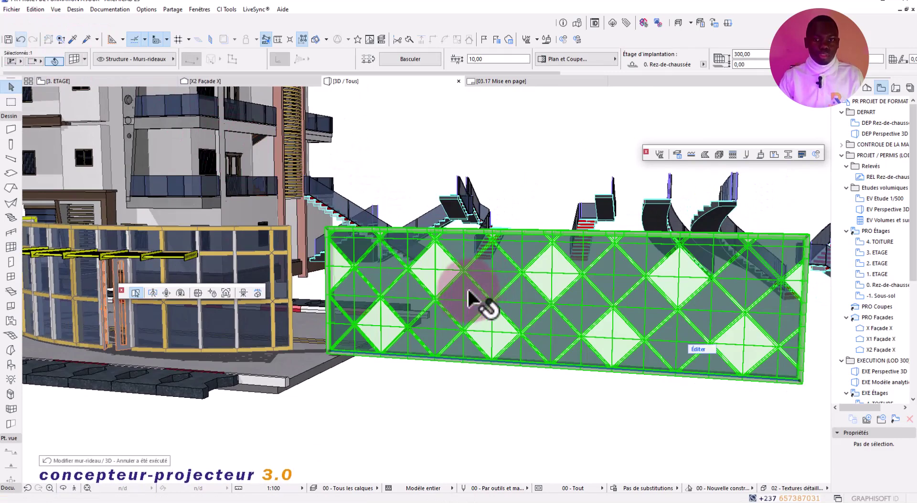
Change the diagonal curtain wall's Cadre - Traverse type to Cadre 25 and set its 20,00 profile dimension to 15,00
scroll(467, 306, up, 1)
key(o)
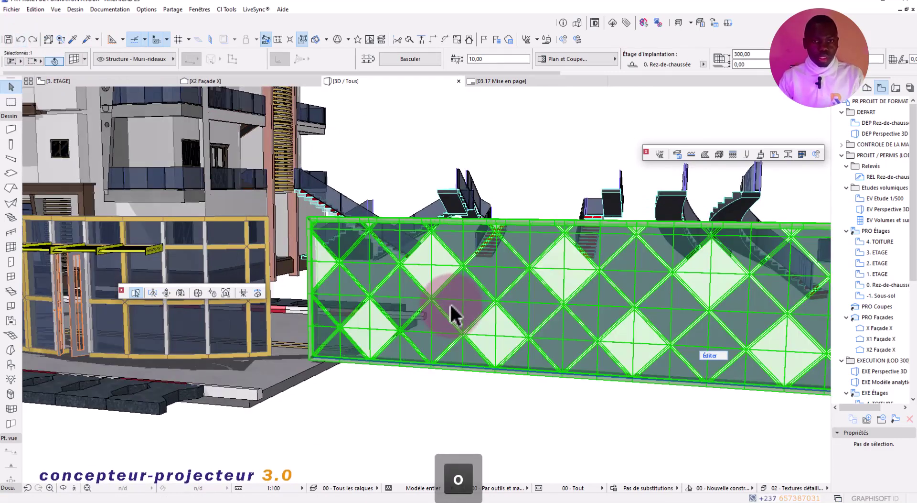
double_click(454, 316)
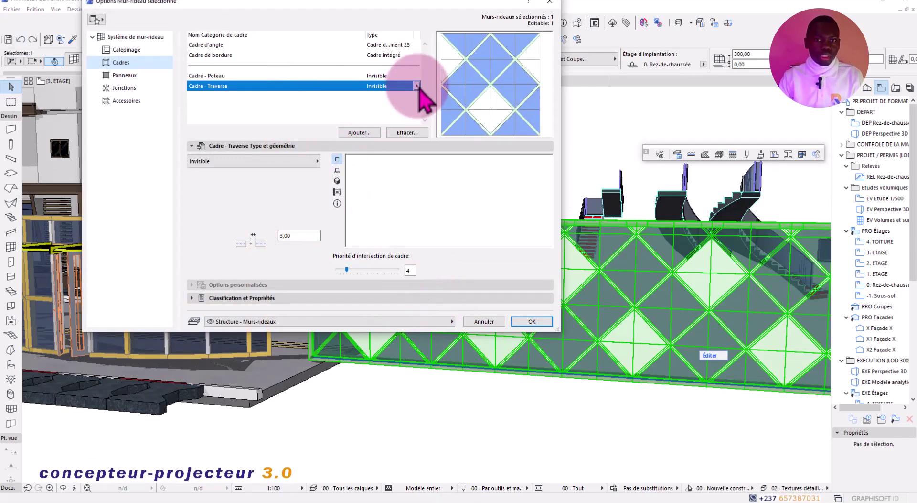
click(416, 87)
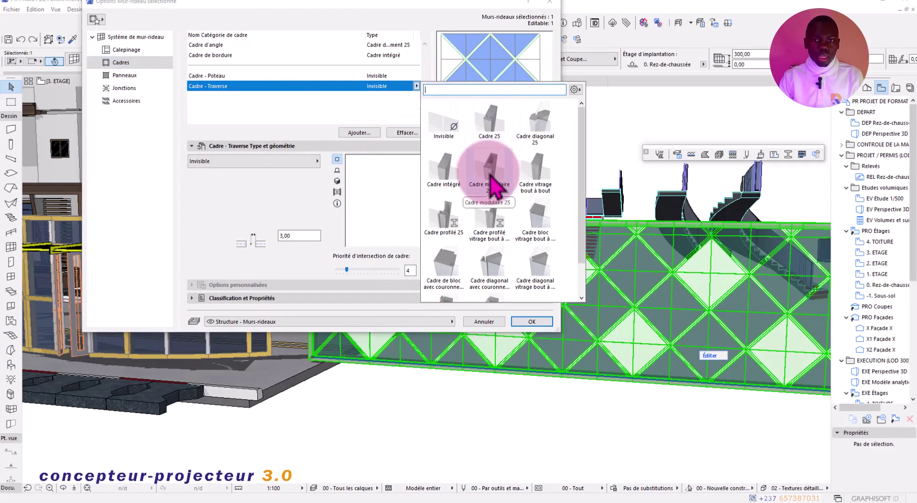
click(490, 120)
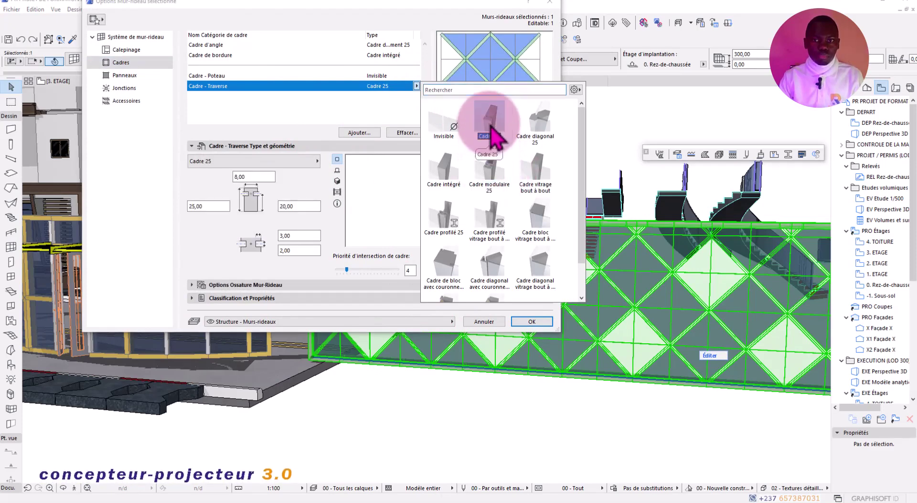
double_click(308, 205)
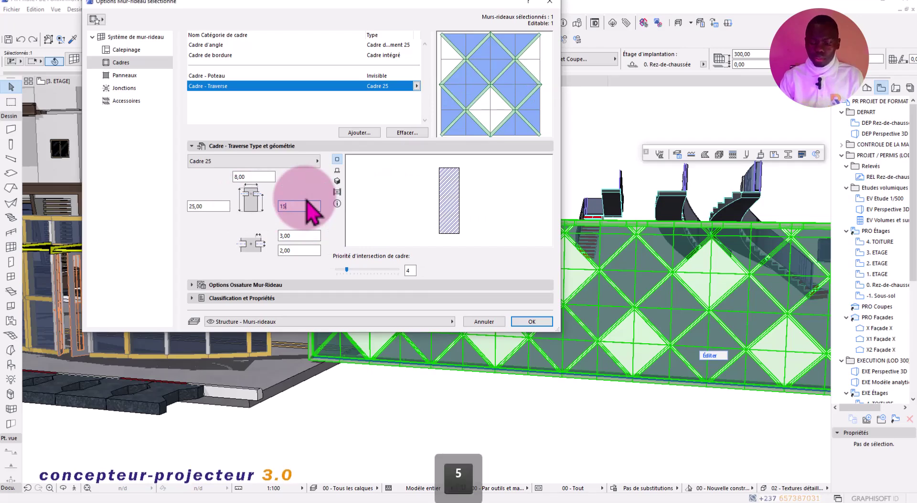
Show the Cadre - Traverse representation and surface options and enable the Remplacer surfaces override
click(249, 290)
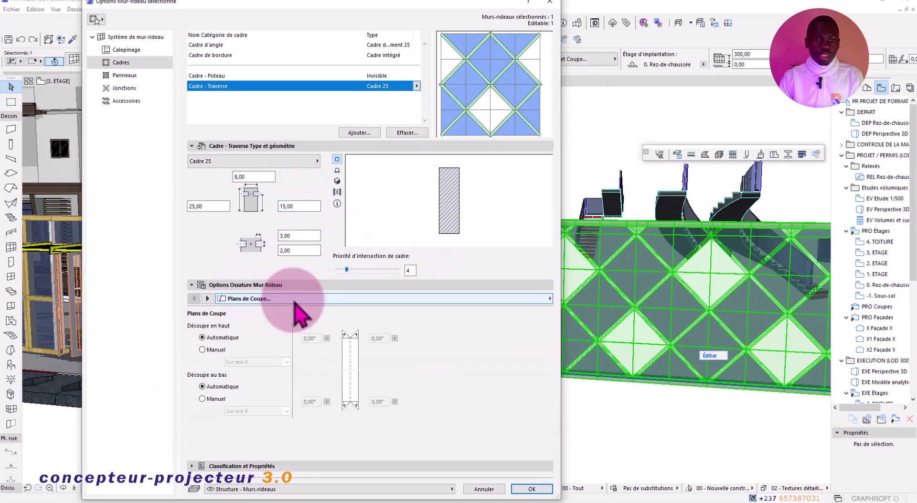
click(222, 299)
click(214, 305)
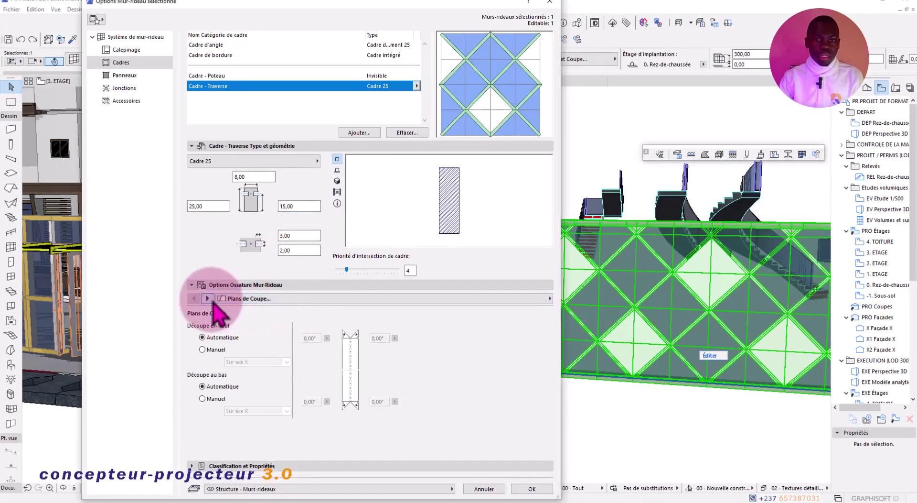
click(208, 299)
click(491, 400)
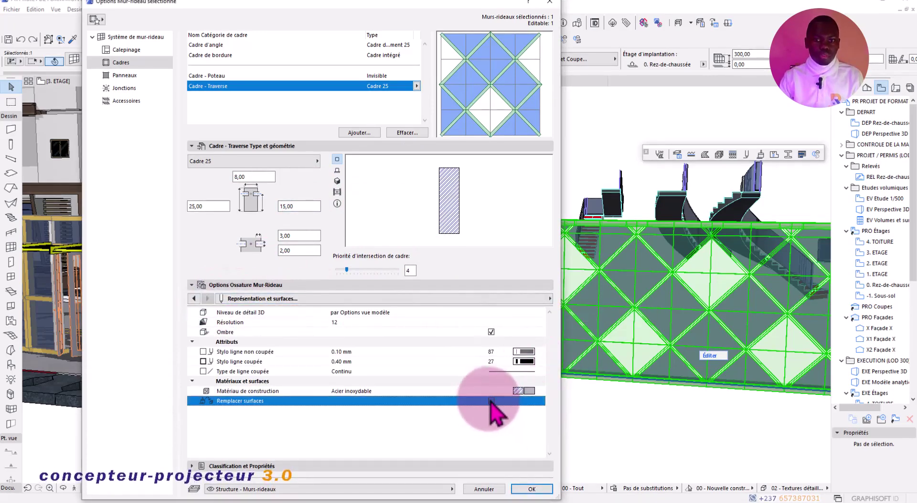
Set both the frame and capping surfaces of Cadre - Traverse to Enduit - Jaune nature and apply the curtain wall settings
click(529, 416)
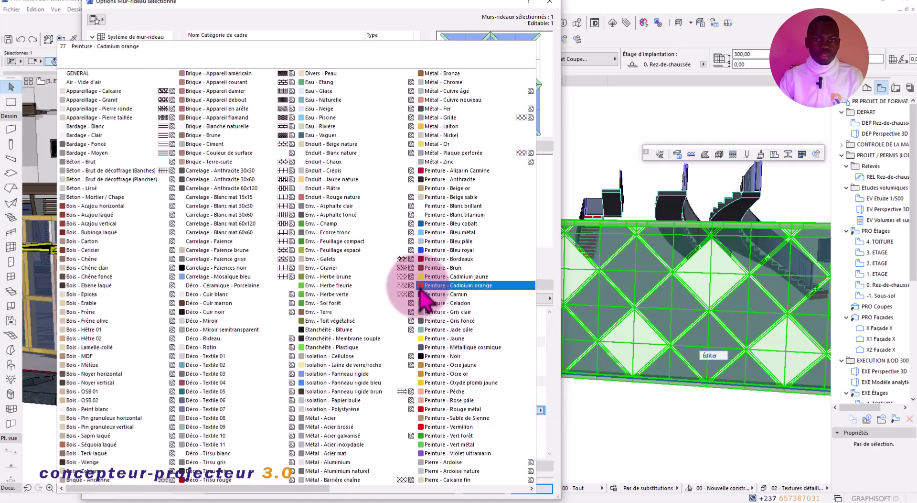
scroll(397, 313, down, 3)
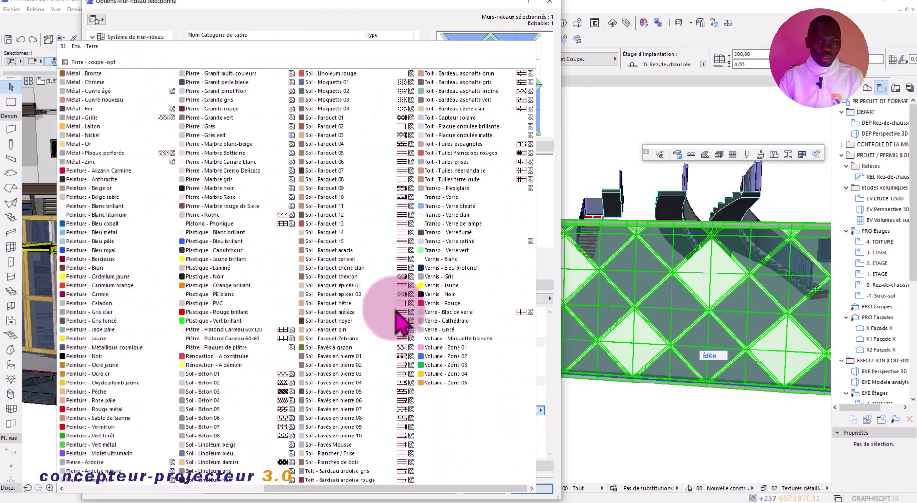
scroll(383, 347, up, 3)
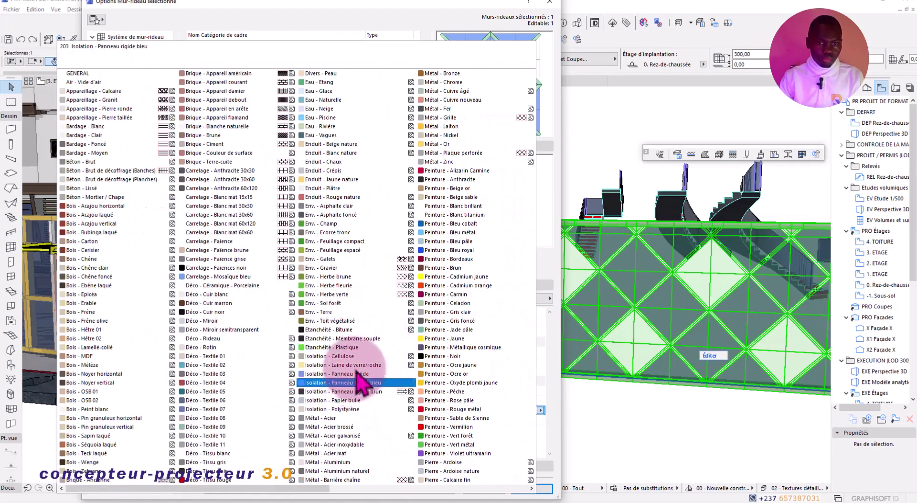
click(334, 179)
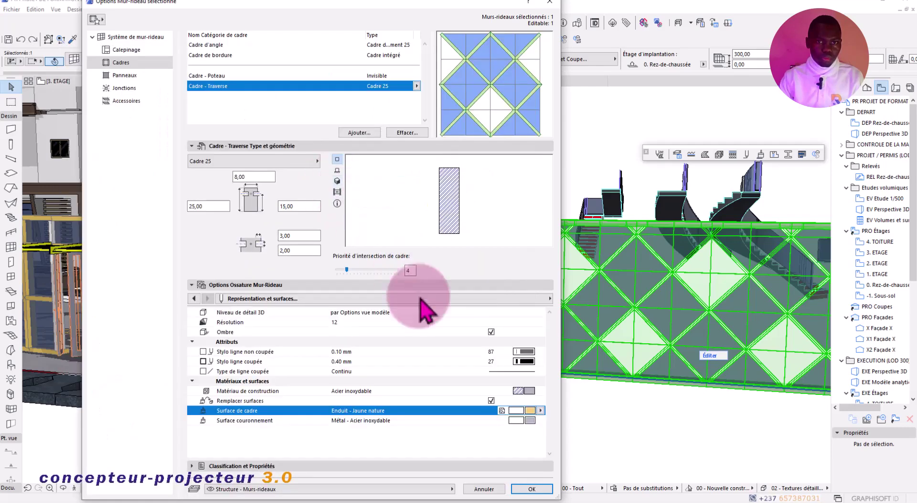
click(530, 420)
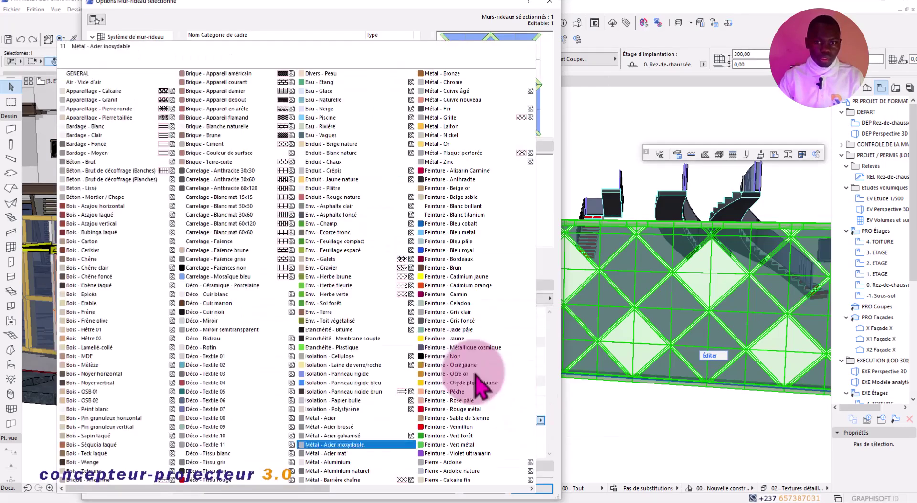
click(334, 179)
click(532, 488)
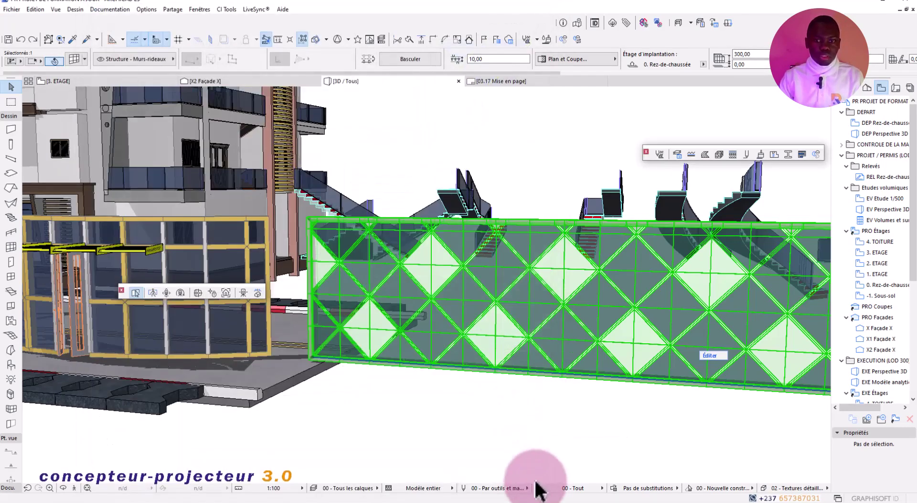
Deselect the diagonal curtain wall and inspect its restyled traverse frames up close in 3D
click(494, 429)
shift+middle_drag(471, 375, 280, 312)
scroll(280, 312, down, 9)
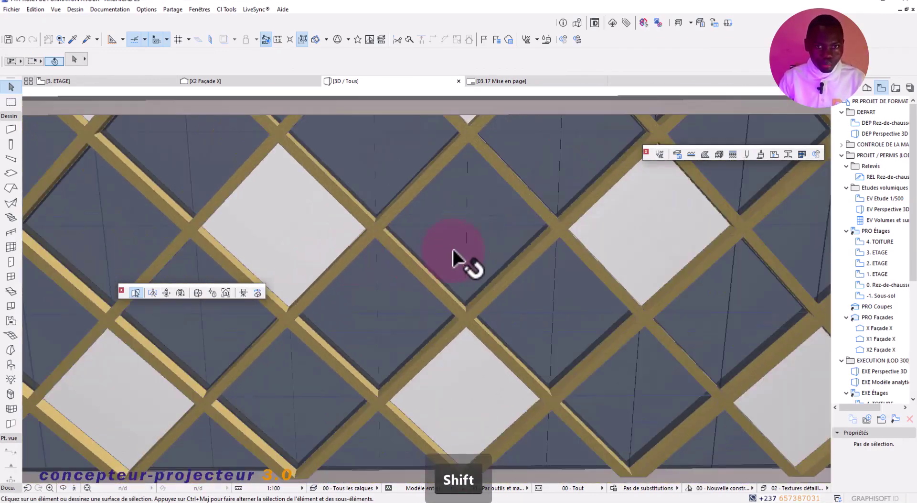
shift+middle_drag(459, 275, 479, 292)
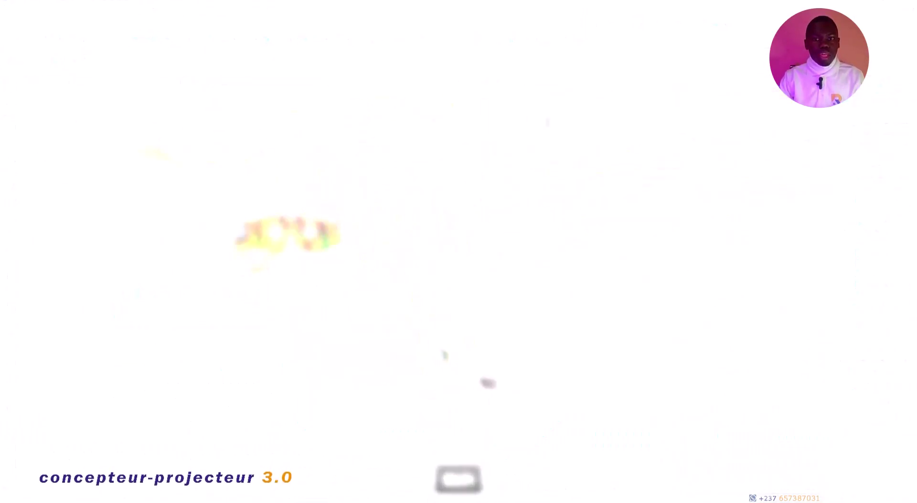
Leave the curtain wall tool and open the 3. ETAGE floor plan at the slatted structure beside the staircase
click(194, 61)
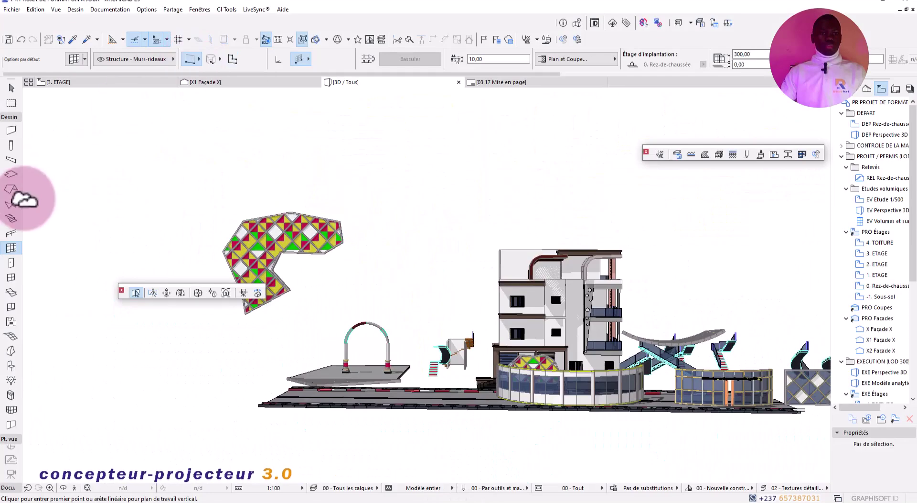
scroll(35, 262, up, 1)
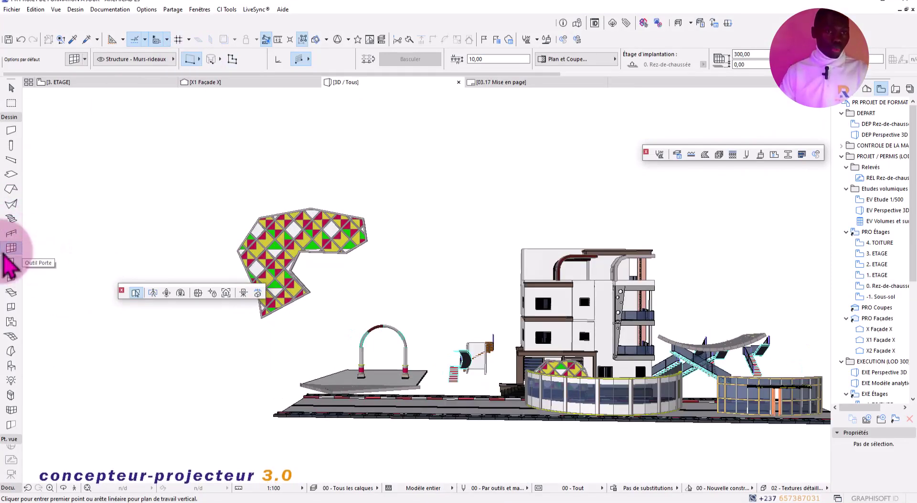
key(Escape)
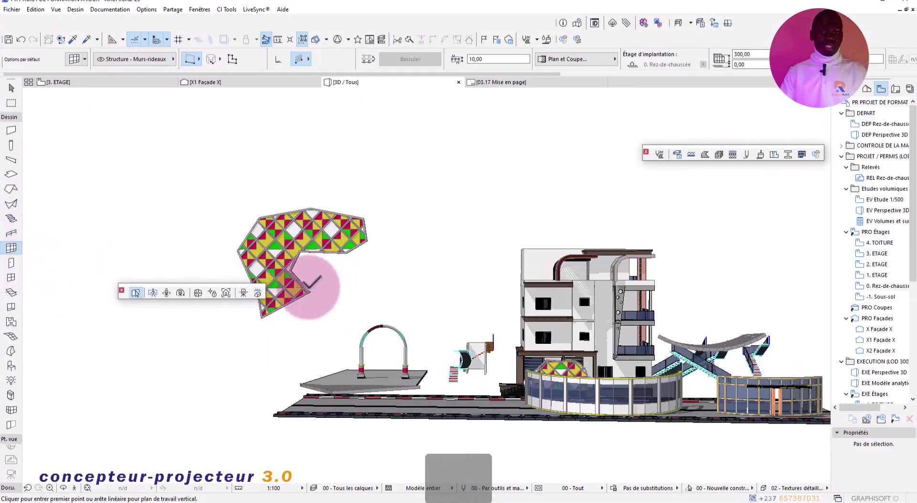
scroll(403, 276, up, 2)
click(77, 82)
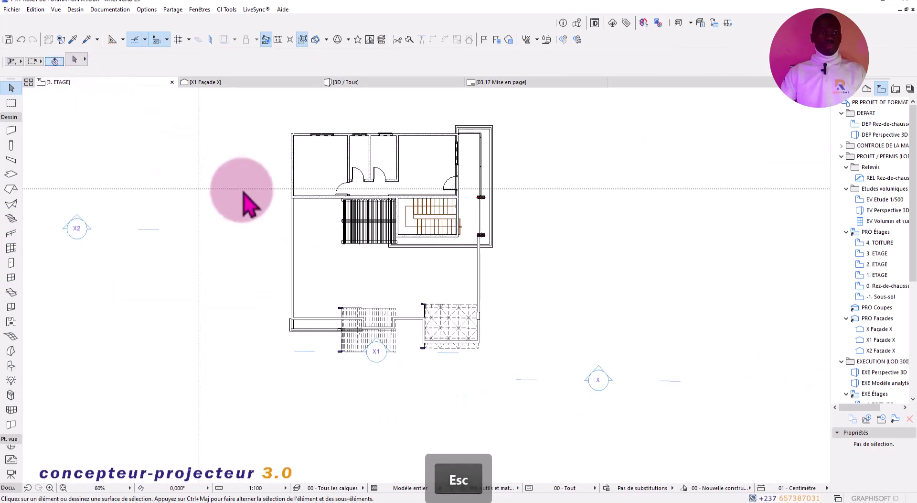
scroll(365, 225, up, 4)
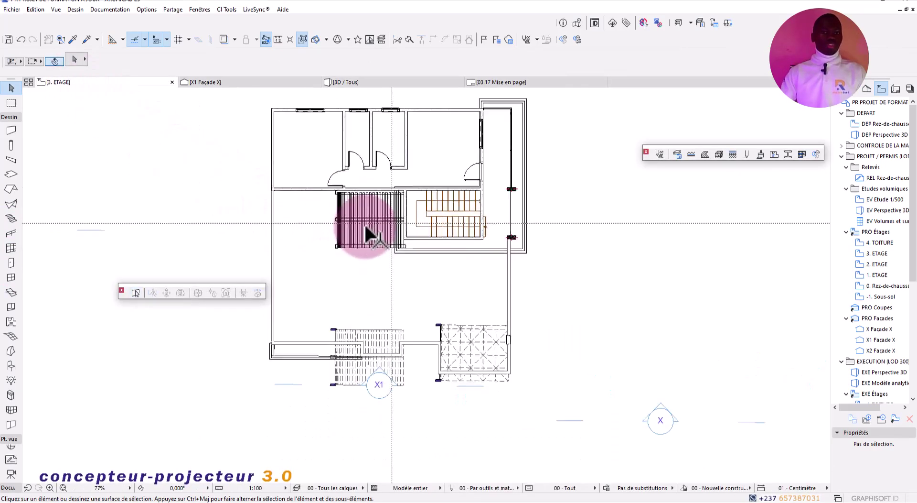
mouse_move(365, 225)
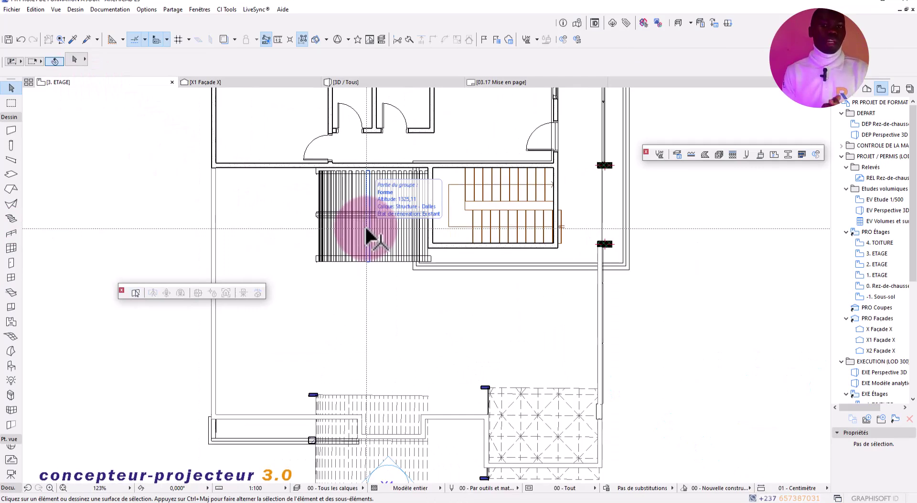